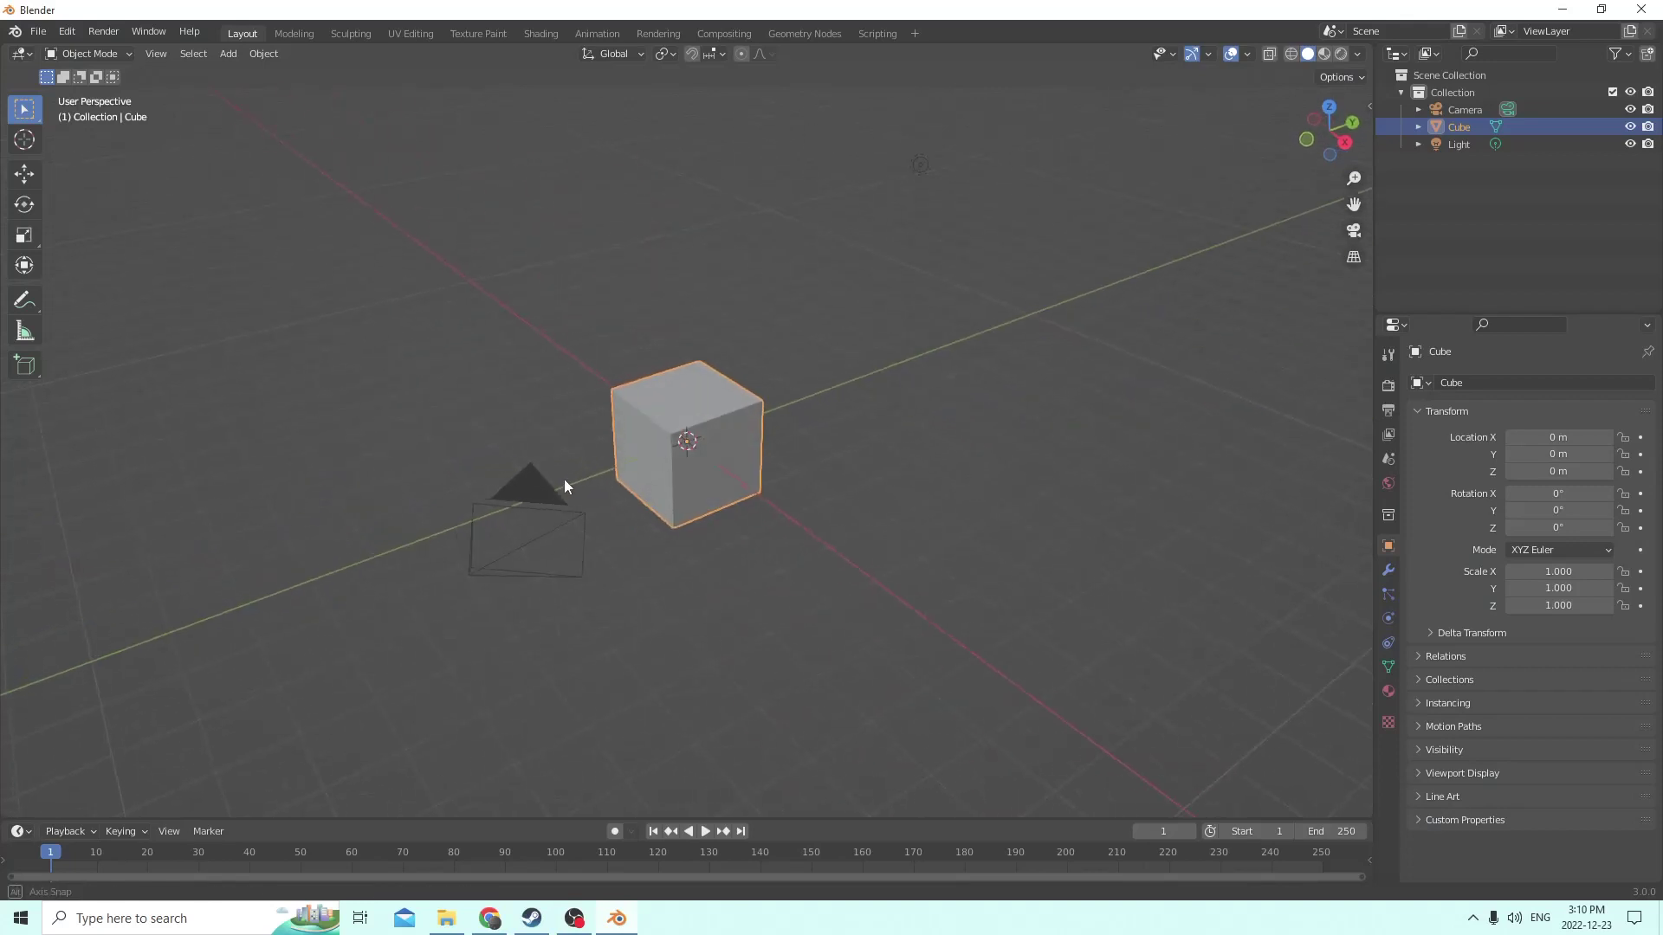
Delete the default camera and light from the scene
{"action": "left_click", "coordinate": [554, 501]}
{"action": "key", "text": "Delete"}
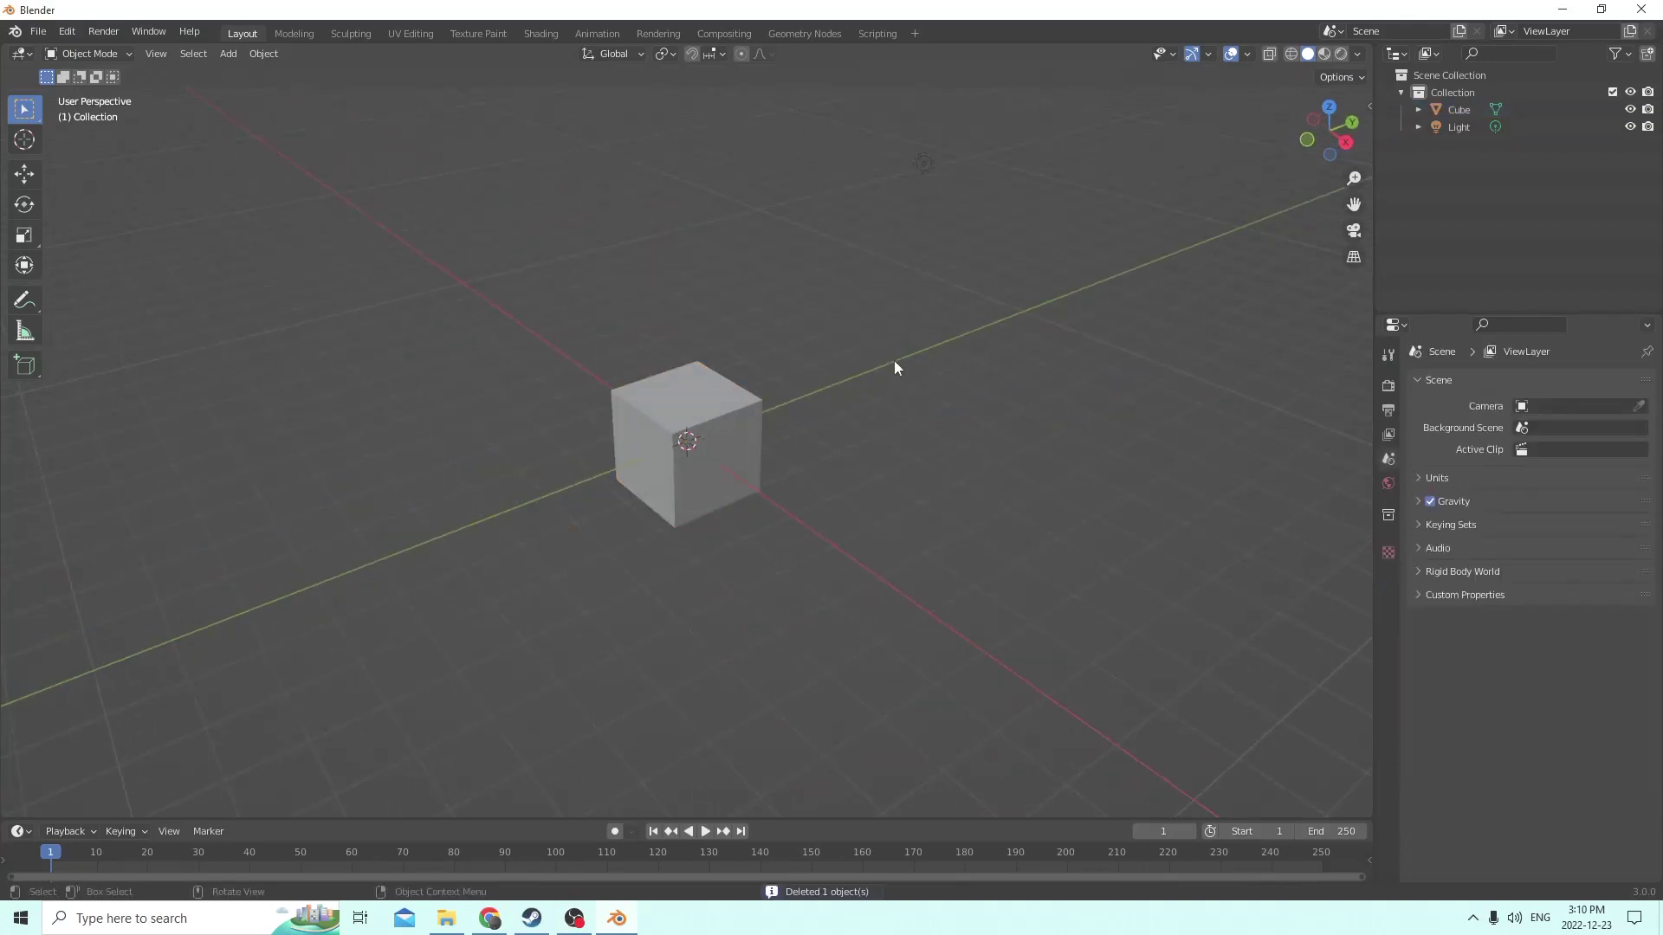
{"action": "left_click", "coordinate": [915, 254]}
{"action": "middle_click_drag", "start_coordinate": [913, 255], "coordinate": [810, 278]}
{"action": "key", "text": "Delete"}
Scale the cube into a flat, narrow block: Z 0.311, X 0.259
{"action": "left_click", "coordinate": [655, 429]}
{"action": "middle_click_drag", "start_coordinate": [654, 430], "coordinate": [537, 363]}
{"action": "left_click", "coordinate": [24, 235]}
{"action": "middle_click_drag", "start_coordinate": [560, 252], "coordinate": [850, 305]}
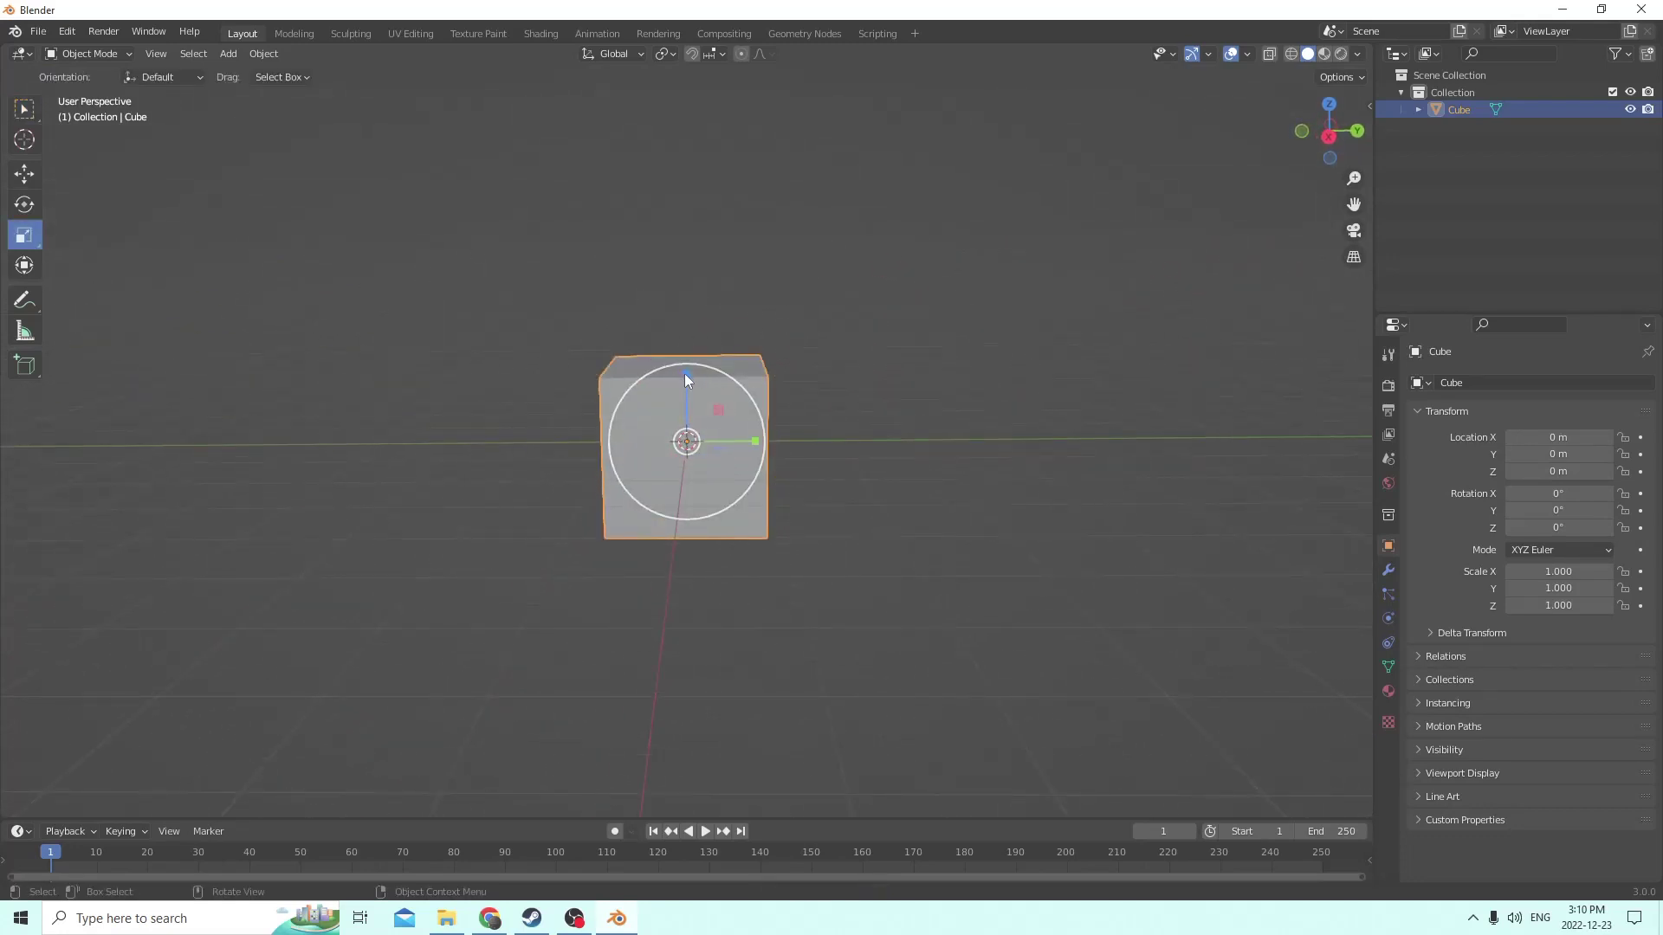
{"action": "left_click_drag", "start_coordinate": [685, 374], "coordinate": [688, 422]}
{"action": "middle_click_drag", "start_coordinate": [688, 421], "coordinate": [627, 419]}
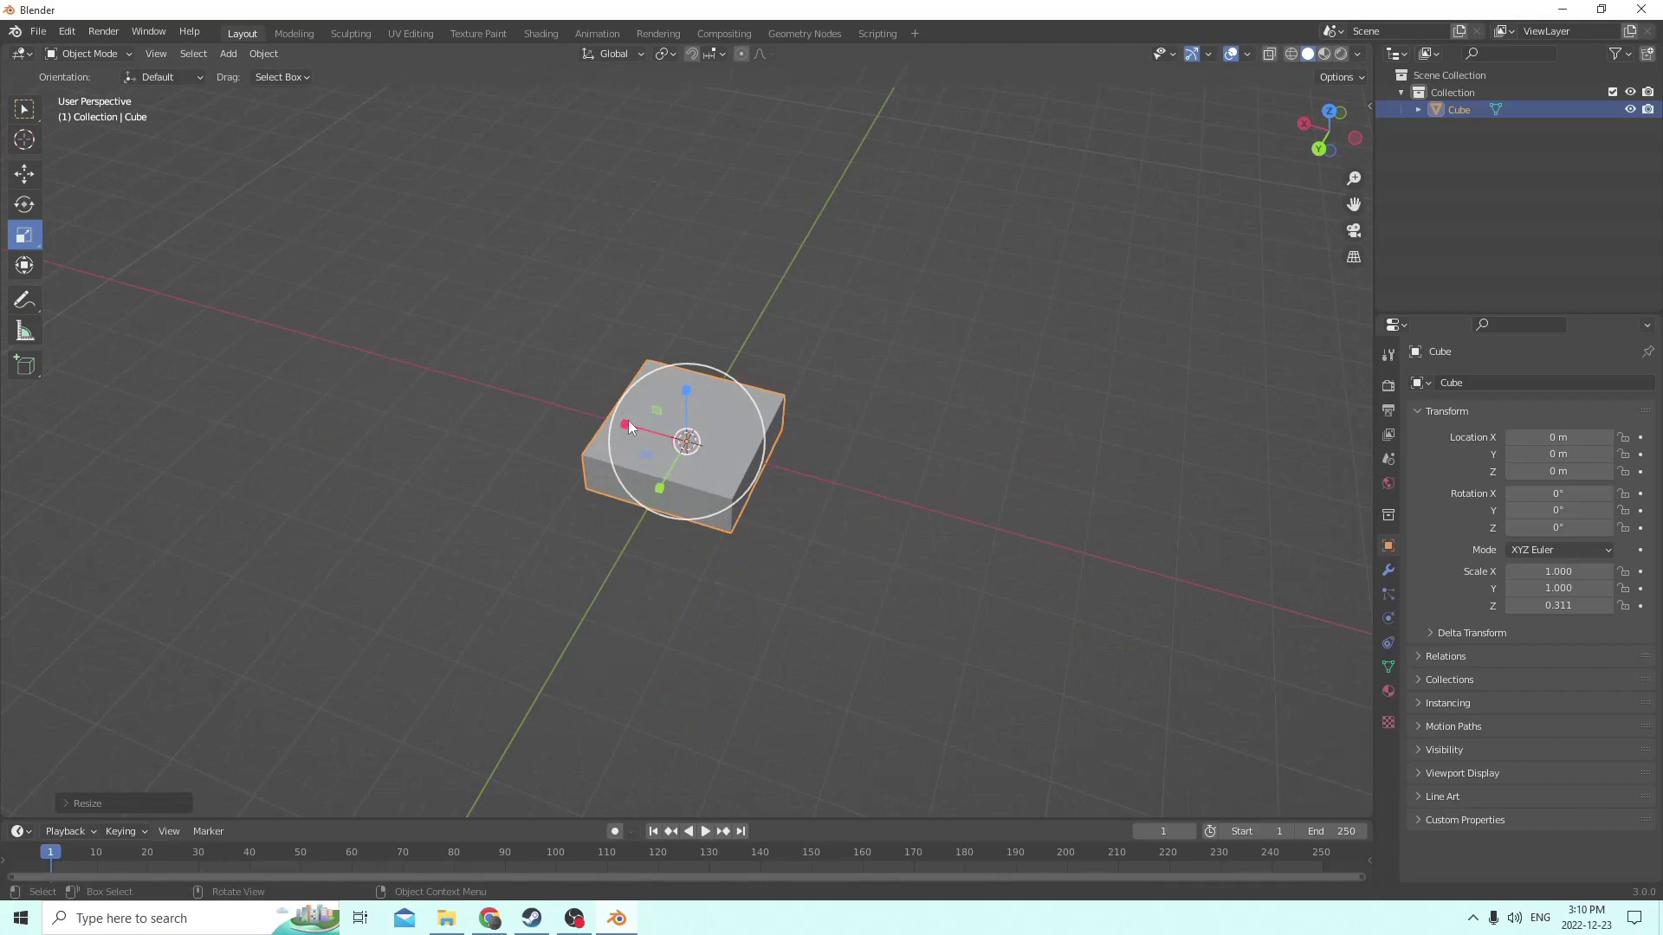
{"action": "left_click_drag", "start_coordinate": [627, 421], "coordinate": [666, 434]}
{"action": "middle_click_drag", "start_coordinate": [666, 434], "coordinate": [502, 404]}
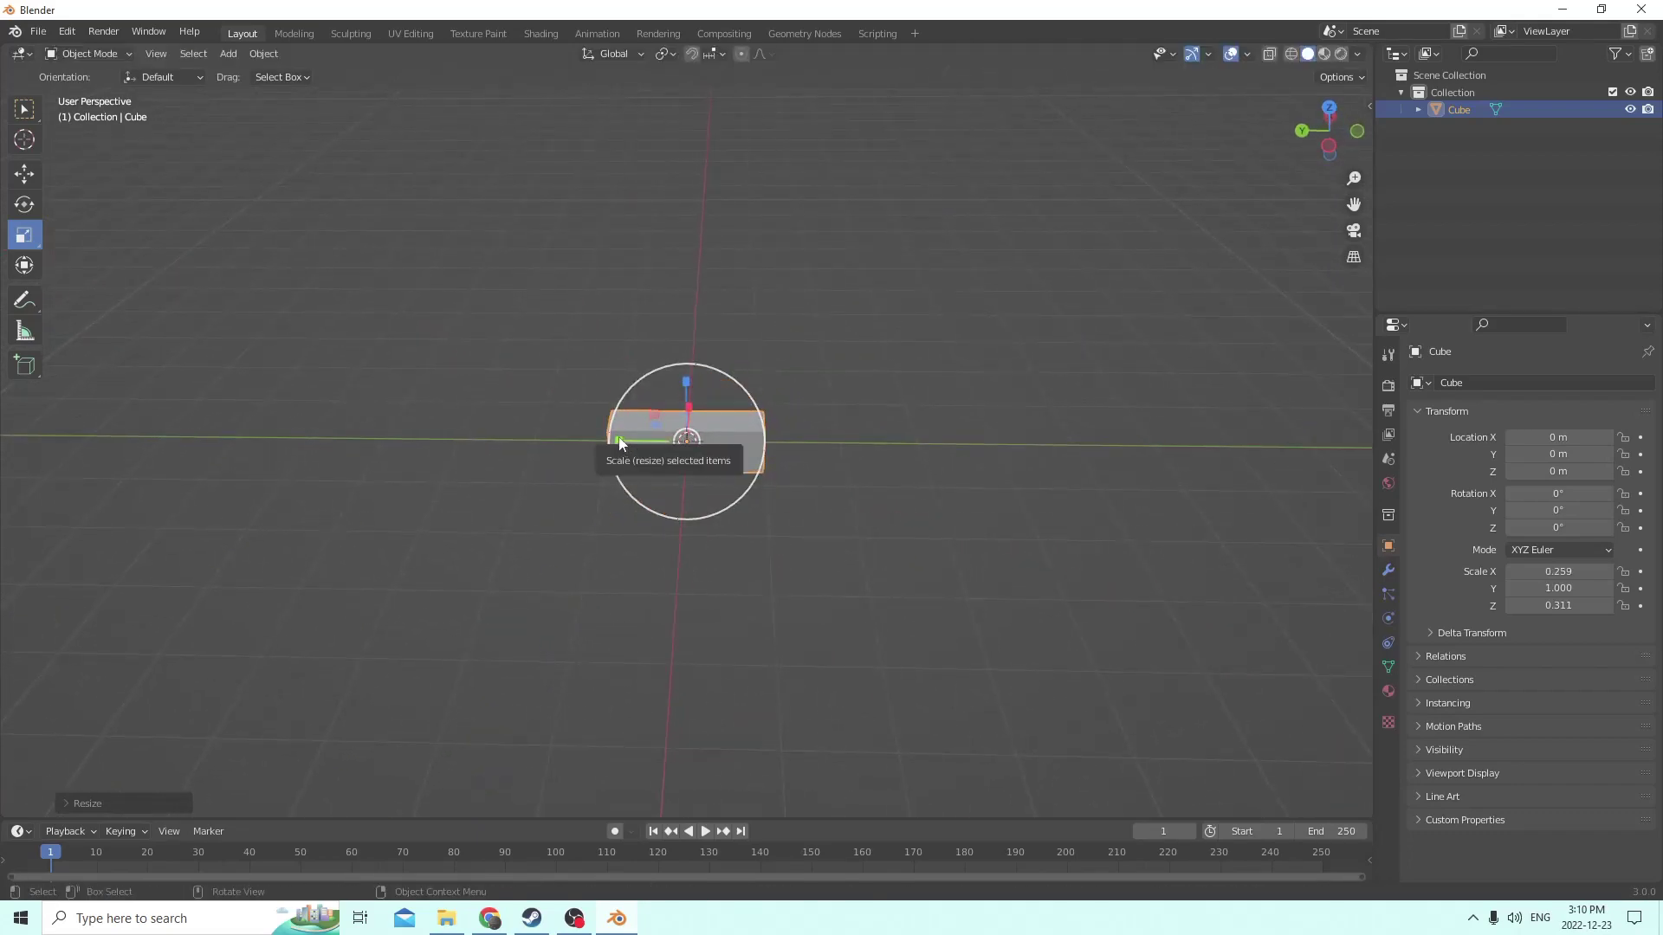
Set the transform orientation to Local and the viewport grid scale to 0.01
{"action": "middle_click_drag", "start_coordinate": [523, 256], "coordinate": [585, 115]}
{"action": "left_click", "coordinate": [613, 54]}
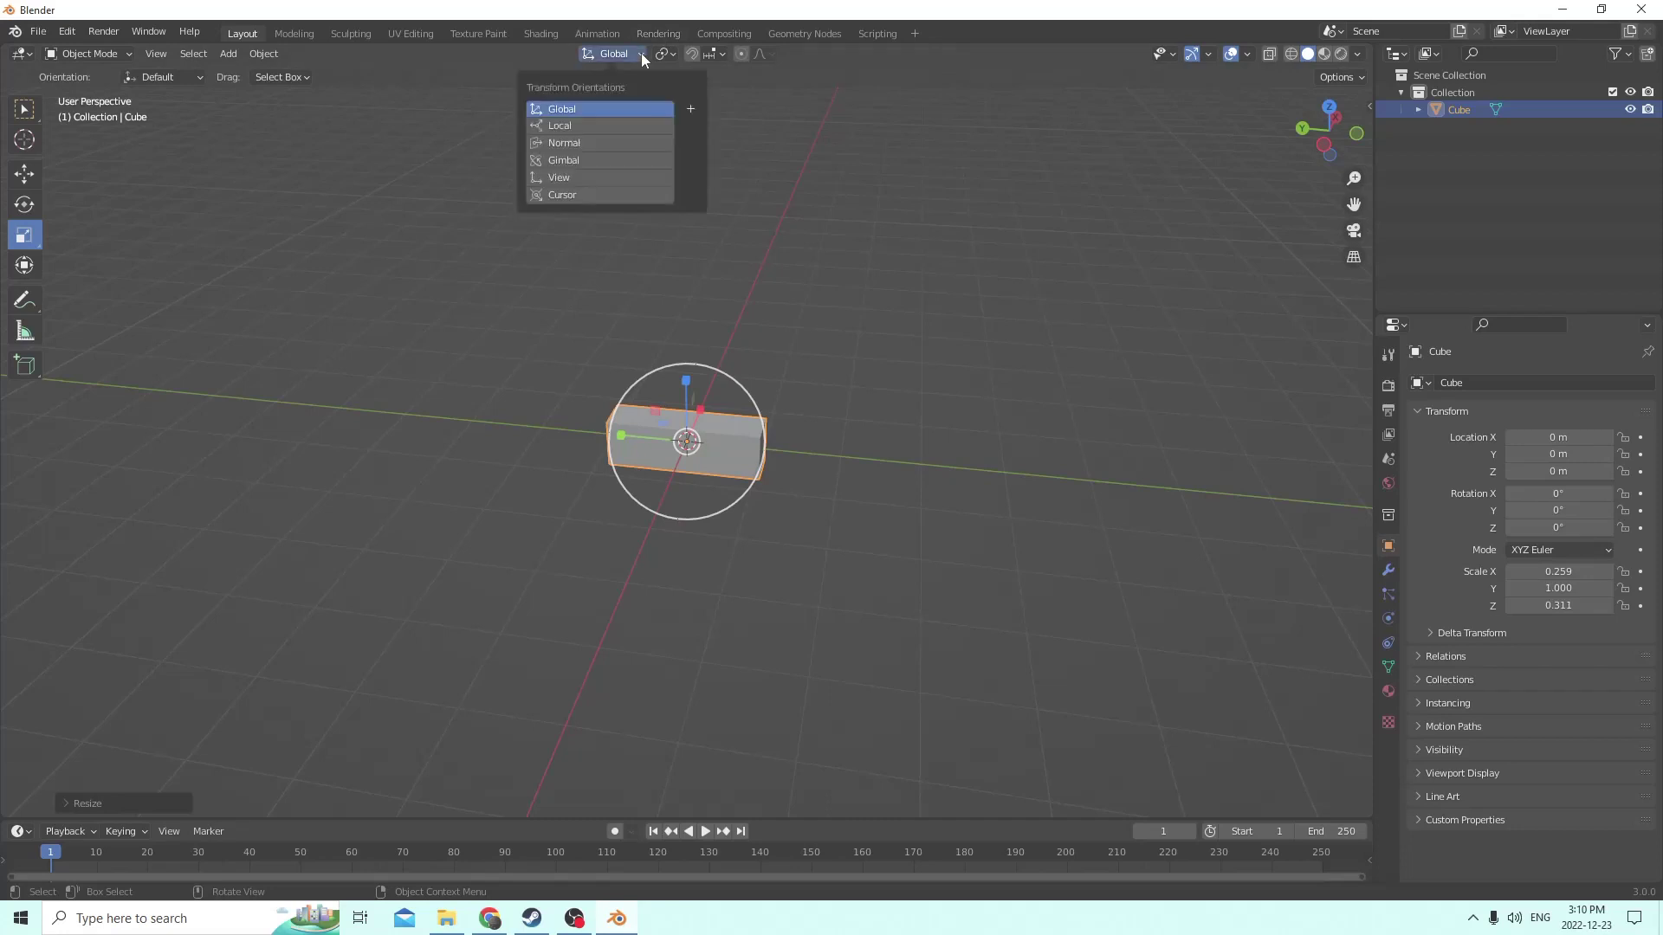
{"action": "left_click", "coordinate": [598, 124]}
{"action": "left_click", "coordinate": [1247, 54]}
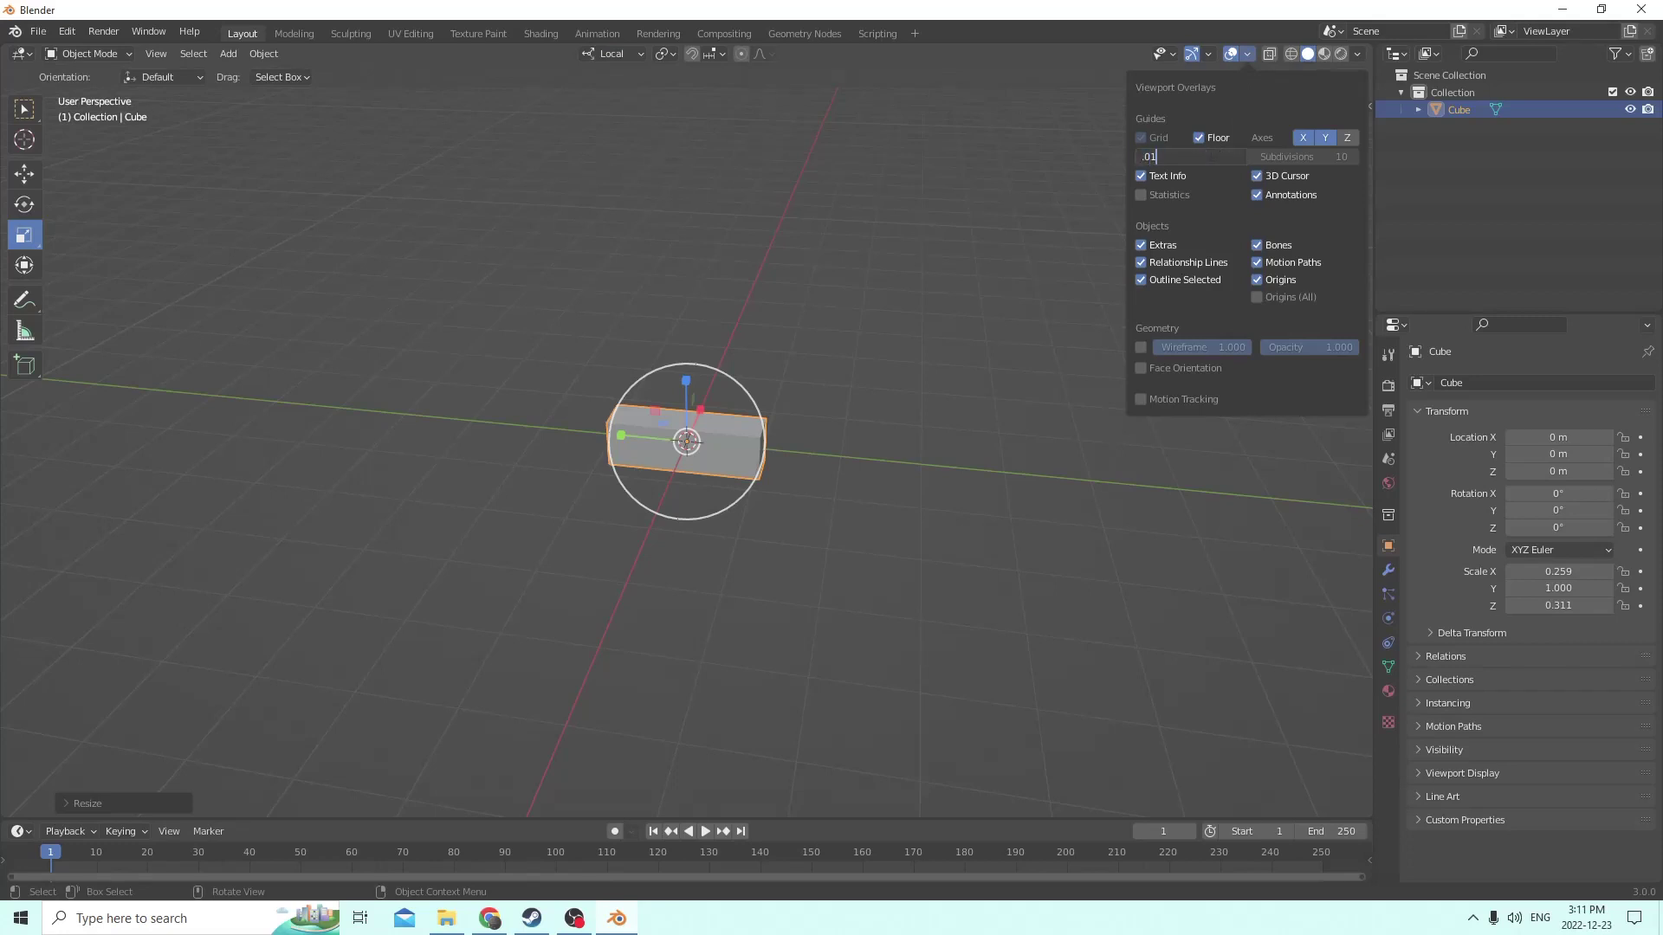
{"action": "type", "text": ".01"}
{"action": "key", "text": "Return"}
Set the scene's Unit Scale to 0.01 in the Units settings
{"action": "mouse_move", "coordinate": [1001, 199]}
{"action": "middle_mouse_down"}
{"action": "mouse_move", "coordinate": [976, 177]}
{"action": "mouse_move", "coordinate": [995, 173]}
{"action": "middle_mouse_up"}
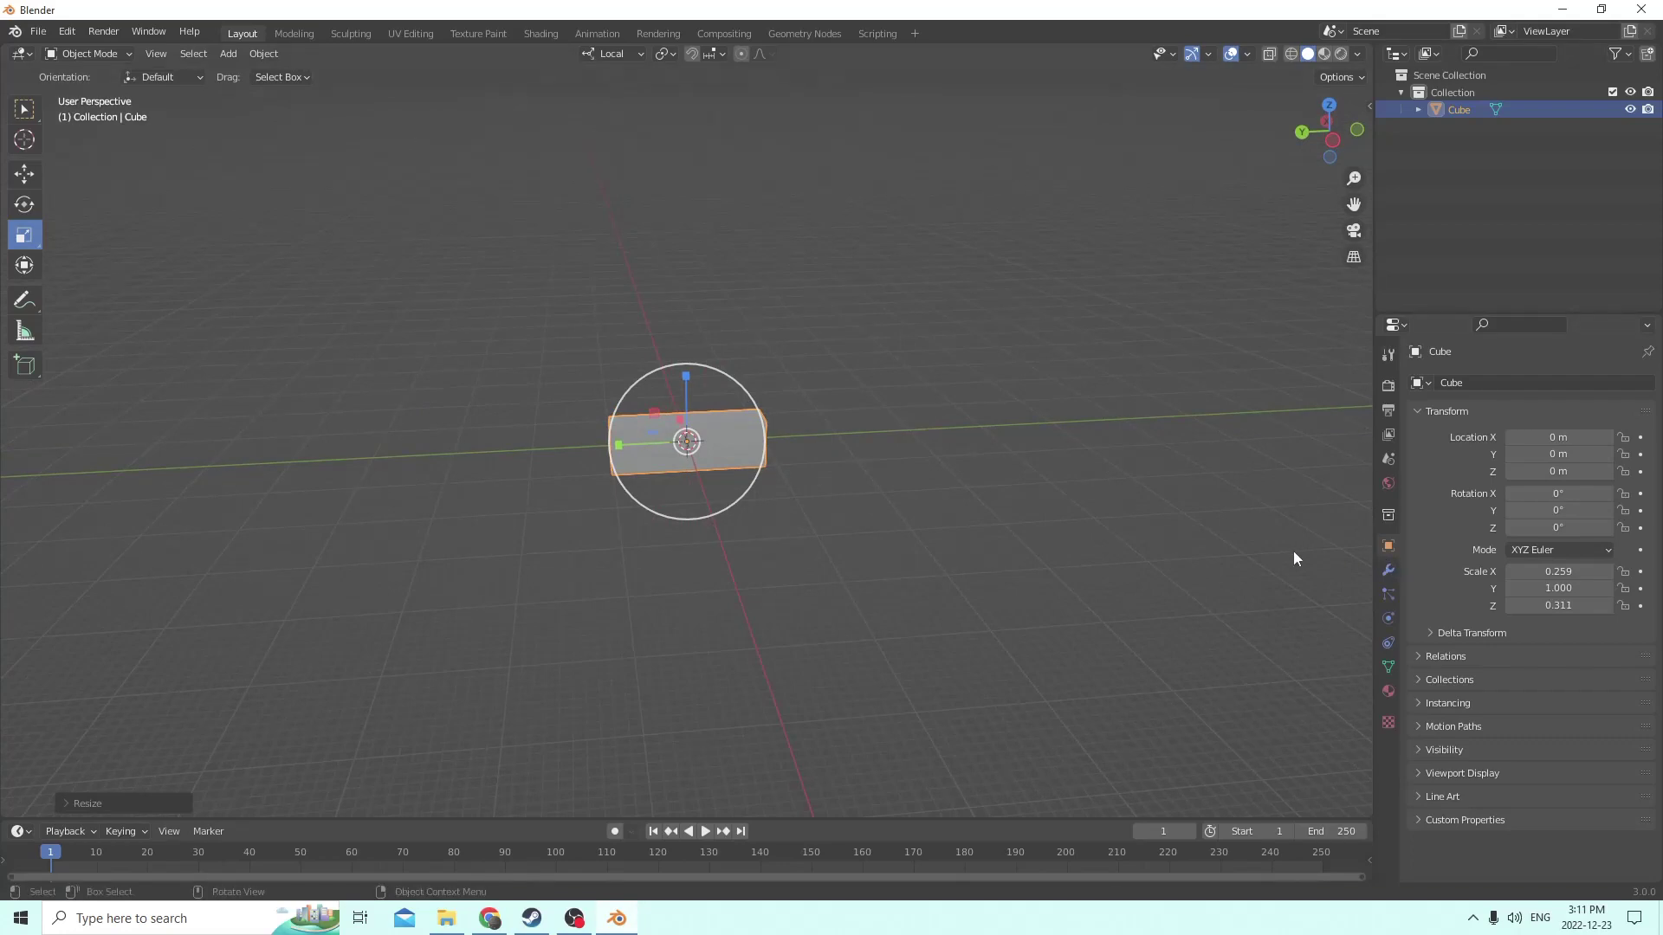
{"action": "middle_click_drag", "start_coordinate": [1230, 538], "coordinate": [572, 456]}
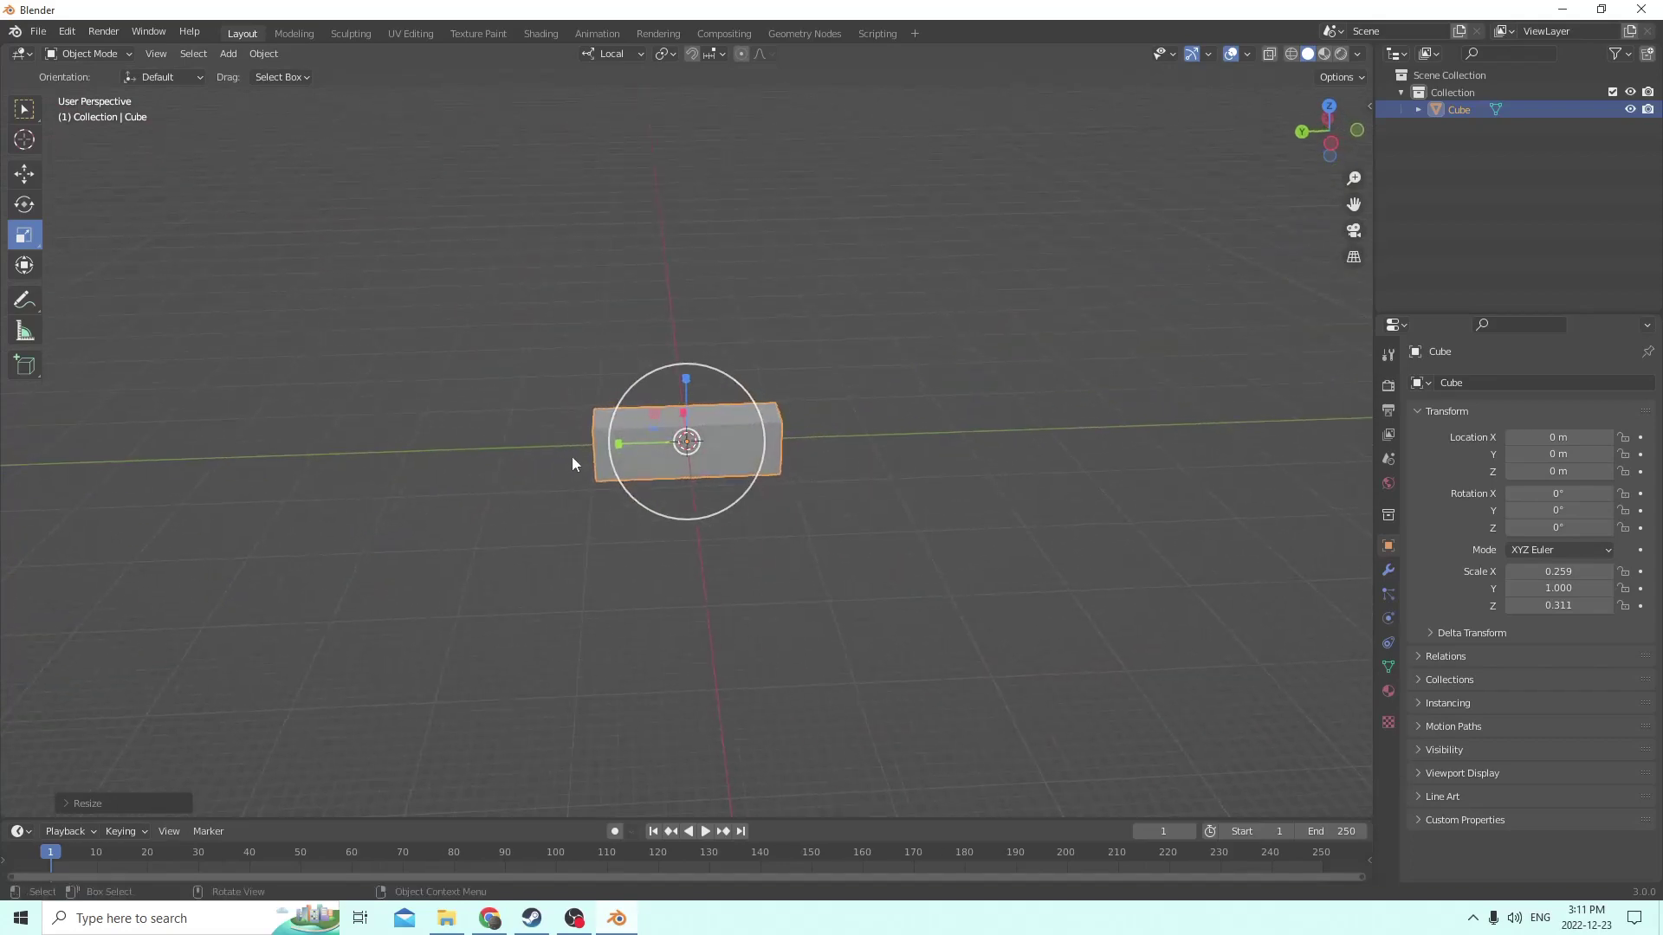
{"action": "left_click", "coordinate": [1390, 459]}
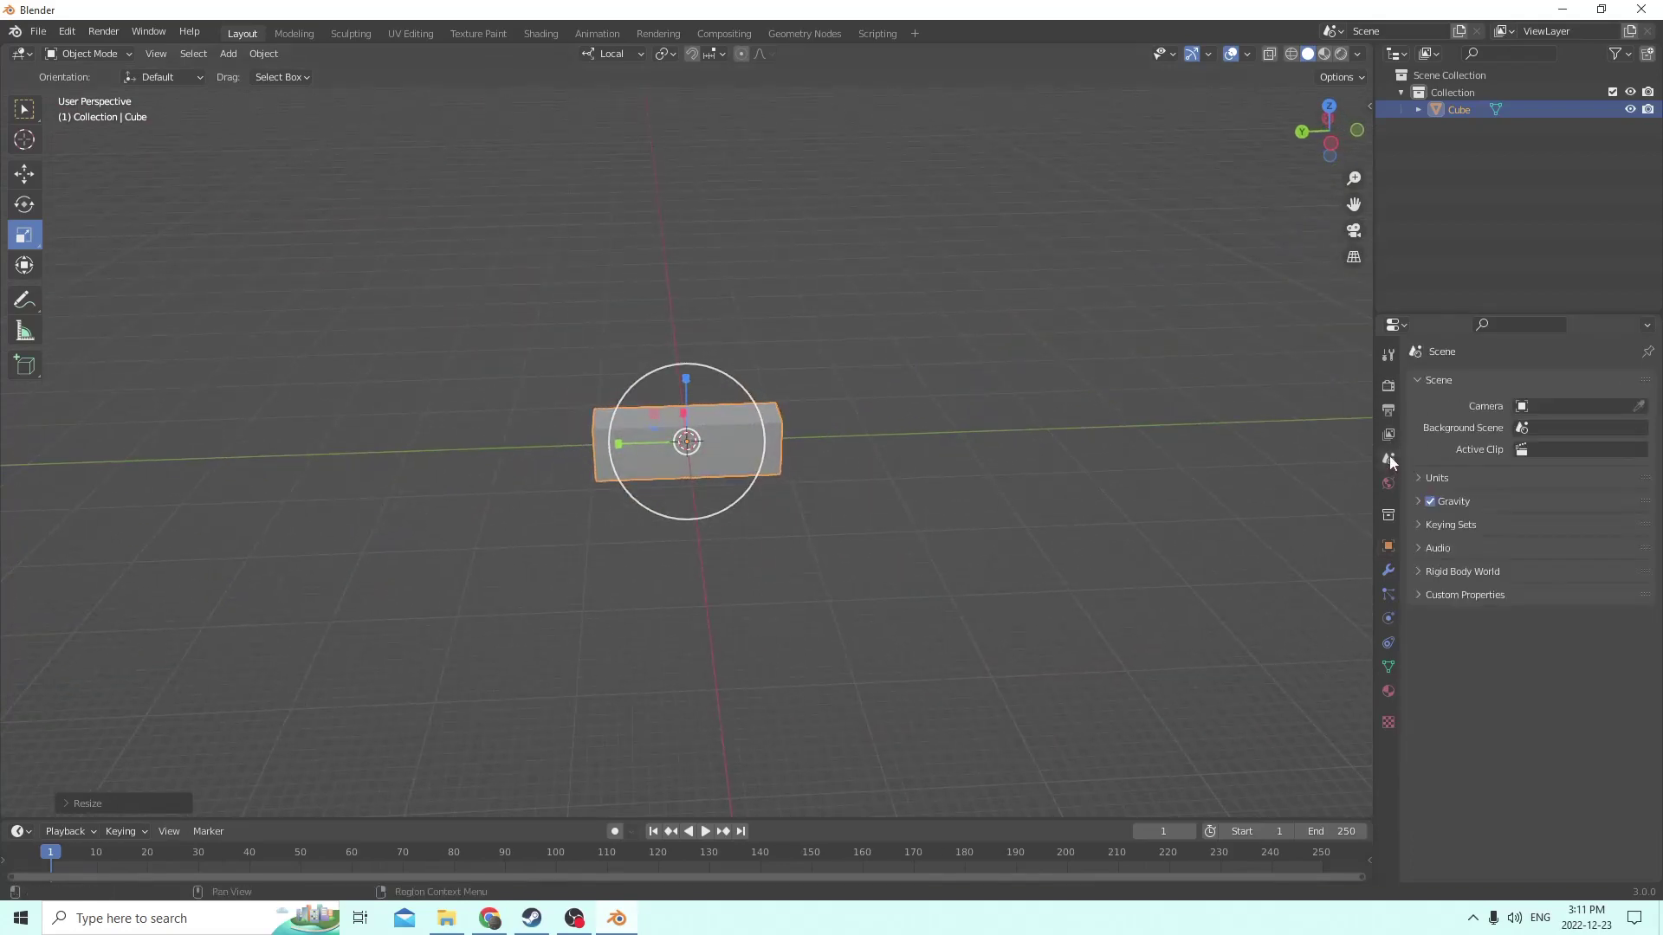
{"action": "left_click", "coordinate": [1453, 477]}
{"action": "left_click", "coordinate": [1578, 526]}
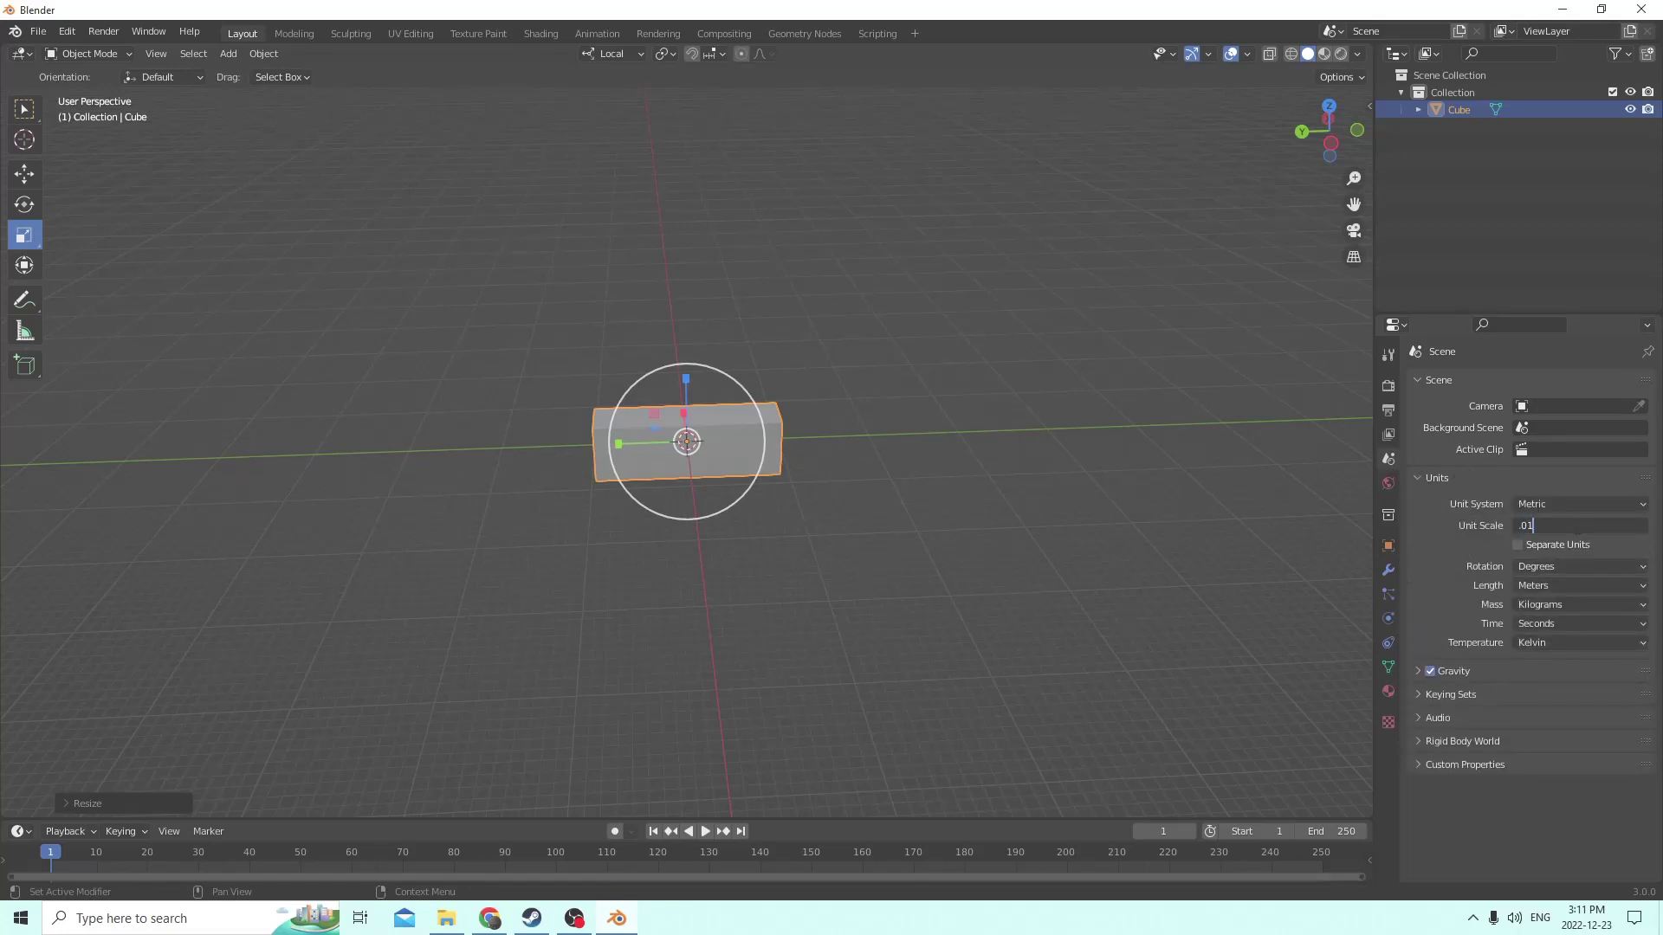
{"action": "key", "text": "Return"}
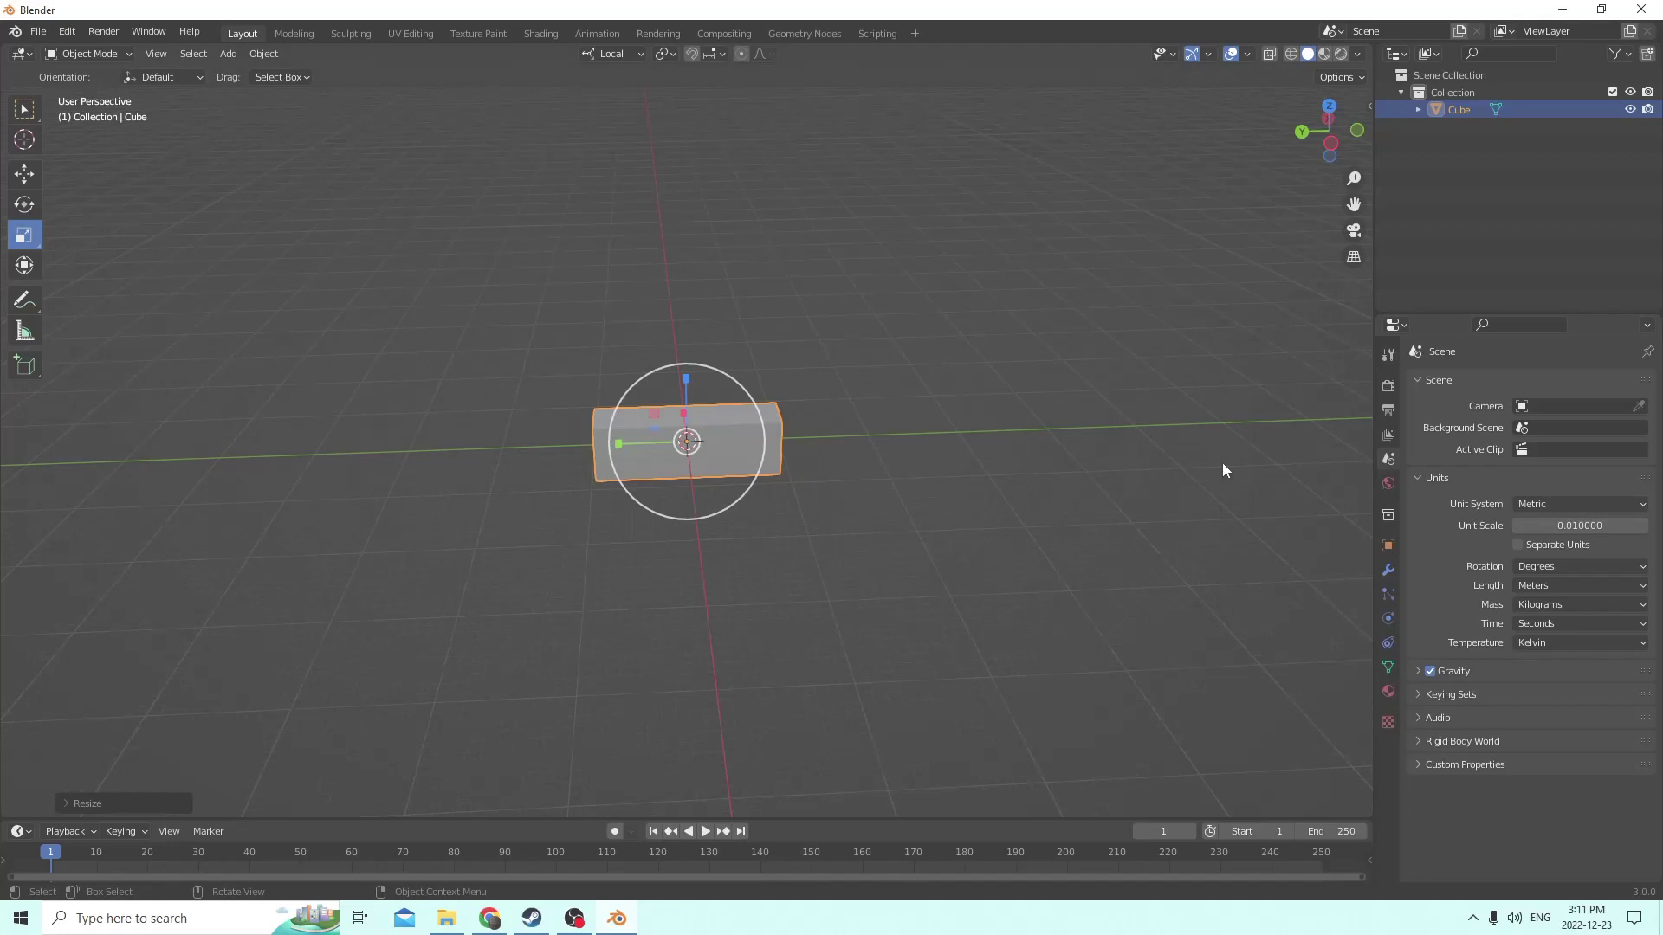
Stretch the block along its local Y axis to a scale of about 6.836
{"action": "left_click", "coordinate": [1389, 545]}
{"action": "mouse_move", "coordinate": [963, 404]}
{"action": "middle_mouse_down"}
{"action": "mouse_move", "coordinate": [963, 440]}
{"action": "mouse_move", "coordinate": [774, 398]}
{"action": "mouse_move", "coordinate": [942, 419]}
{"action": "middle_mouse_up"}
{"action": "middle_click_drag", "start_coordinate": [627, 449], "coordinate": [607, 442]}
{"action": "key", "text": "s"}
{"action": "key", "text": "y"}
{"action": "key", "text": "y"}
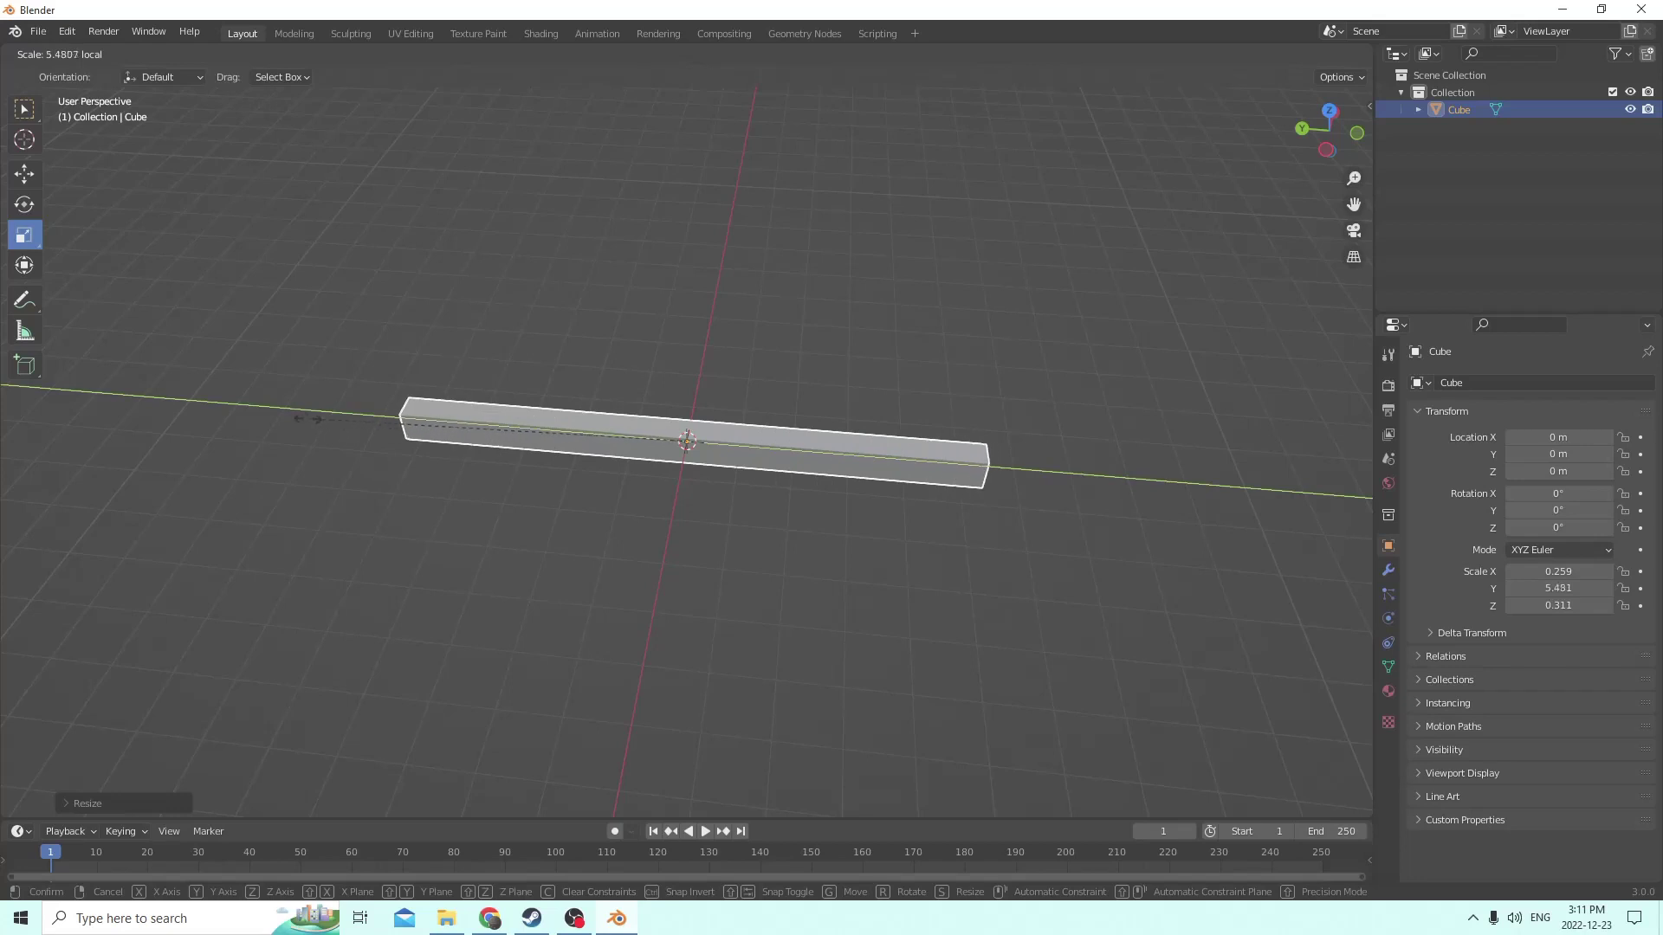
{"action": "left_click", "coordinate": [293, 393]}
{"action": "middle_click_drag", "start_coordinate": [293, 393], "coordinate": [776, 471]}
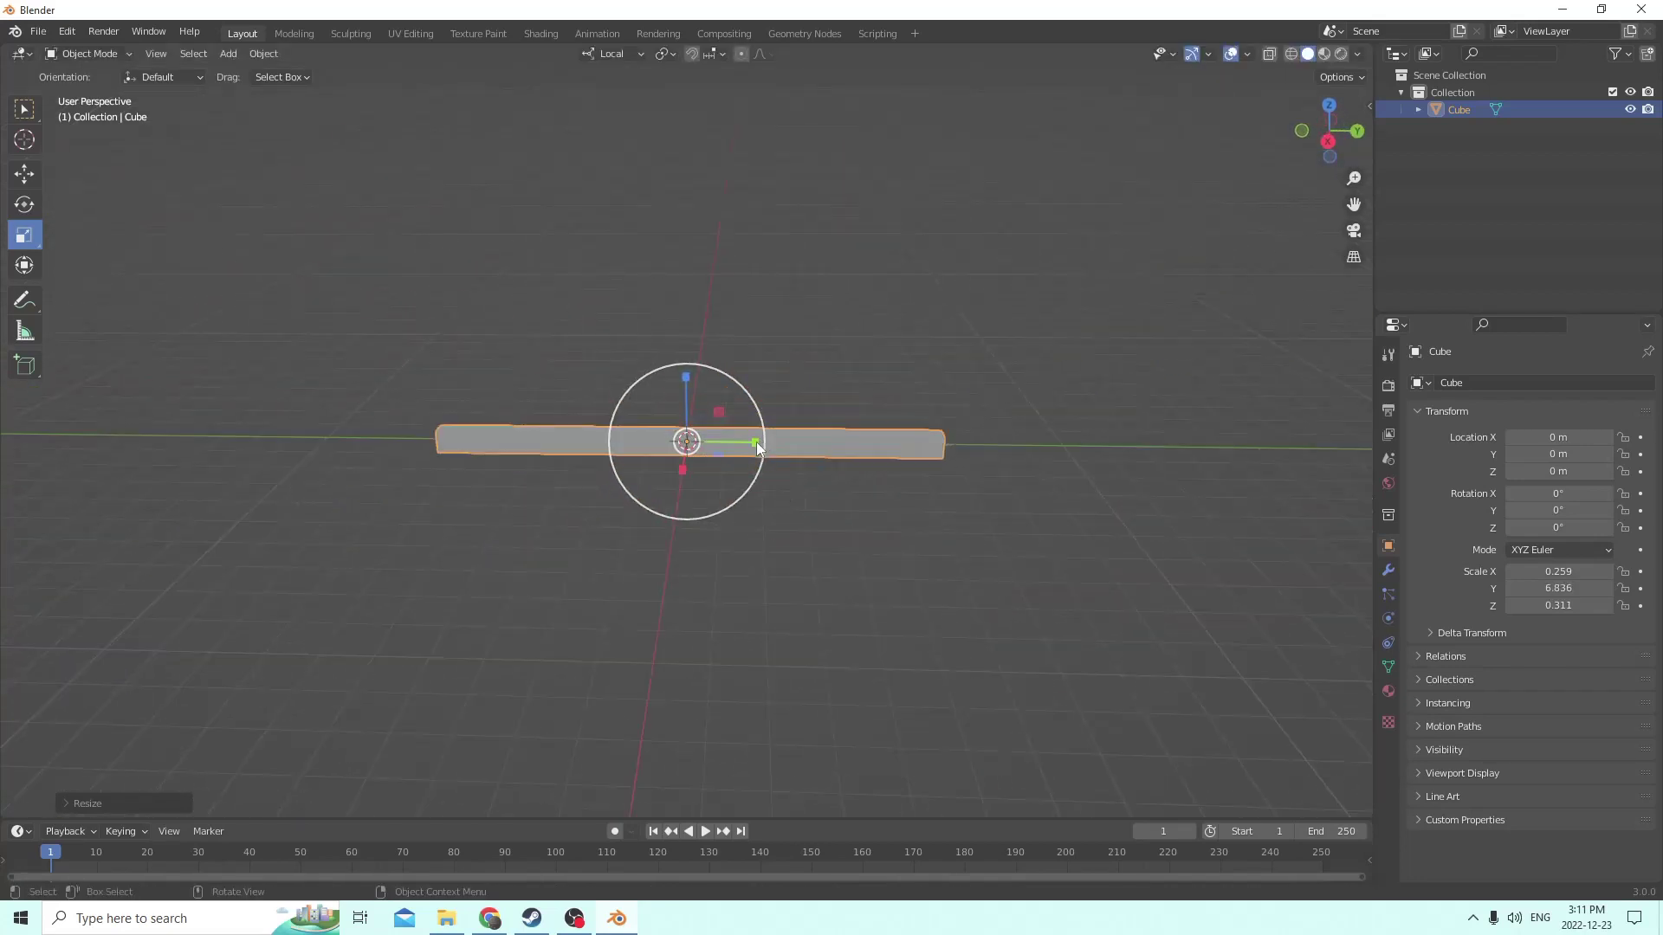
Lengthen the bar further along Y, first to 9.642, then to exactly 11.5
{"action": "key", "text": "s"}
{"action": "key", "text": "y"}
{"action": "key", "text": "y"}
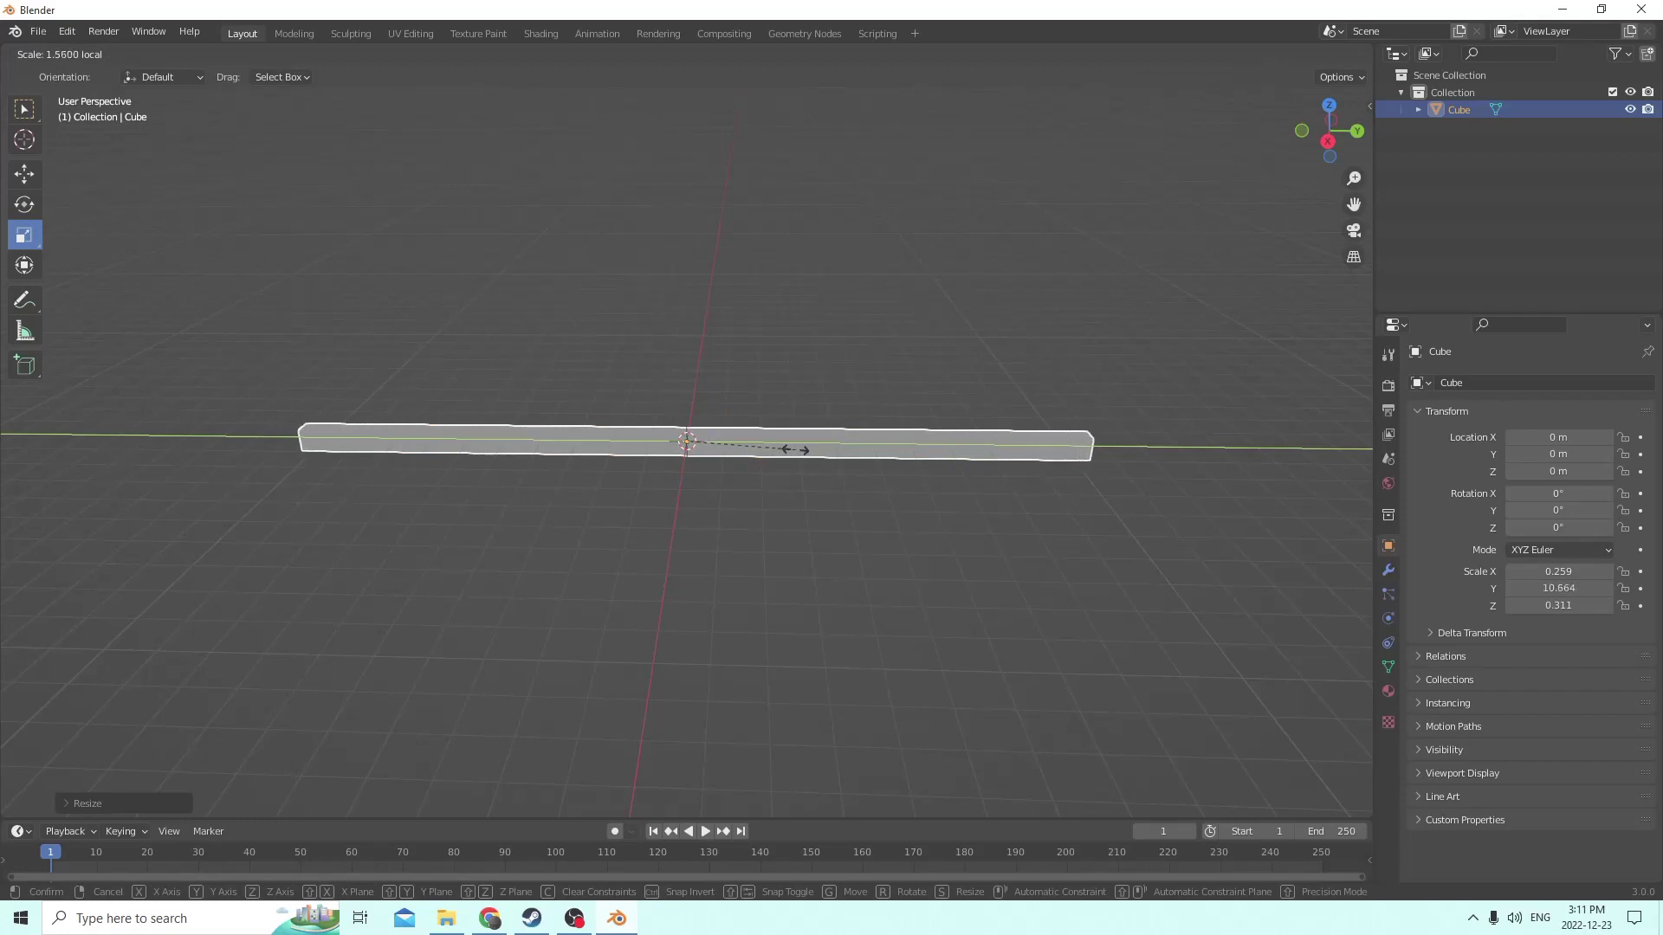
{"action": "left_click", "coordinate": [784, 450]}
{"action": "middle_click_drag", "start_coordinate": [760, 421], "coordinate": [646, 395]}
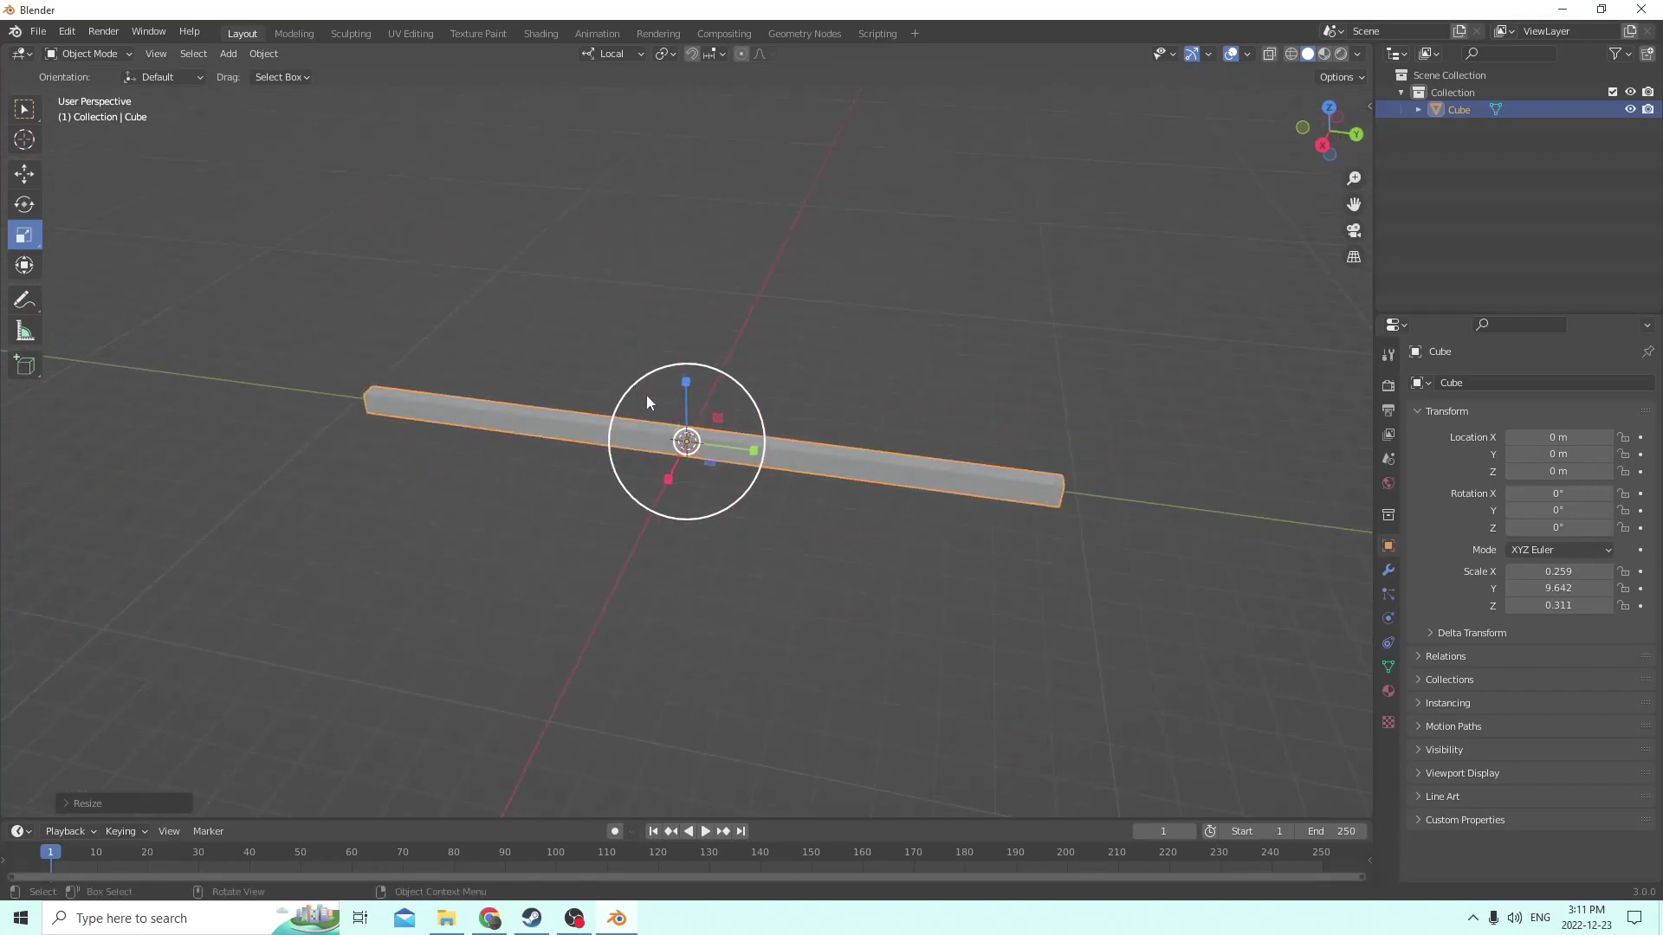
{"action": "left_click_drag", "start_coordinate": [753, 450], "coordinate": [767, 445]}
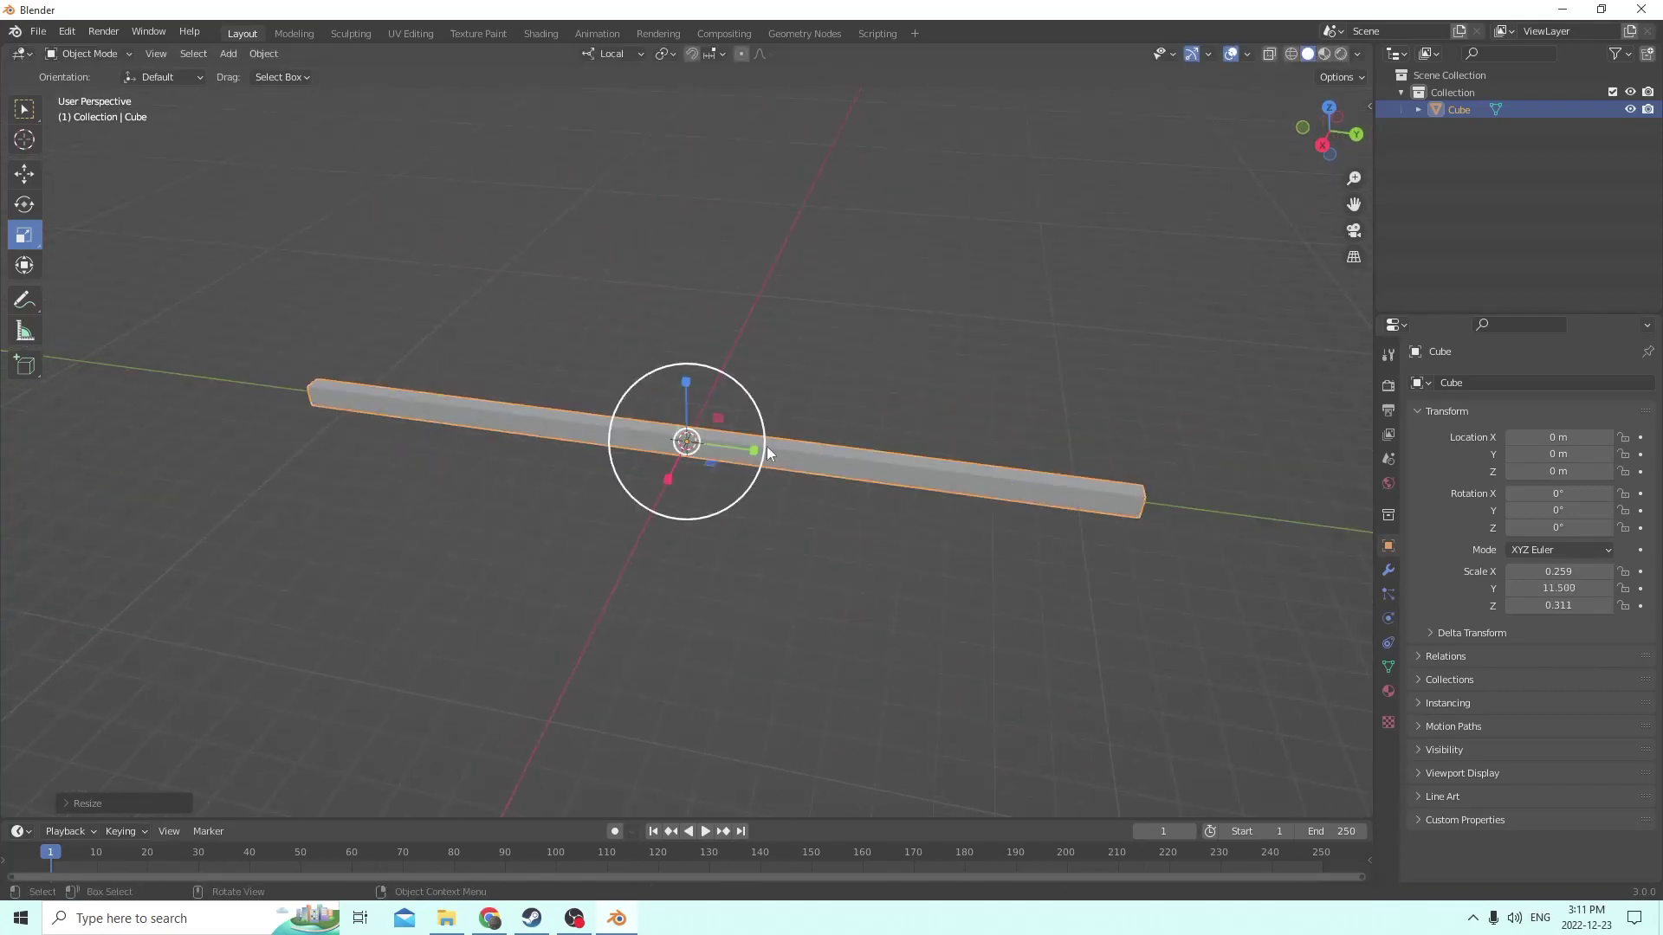
{"action": "middle_click_drag", "start_coordinate": [767, 445], "coordinate": [950, 451]}
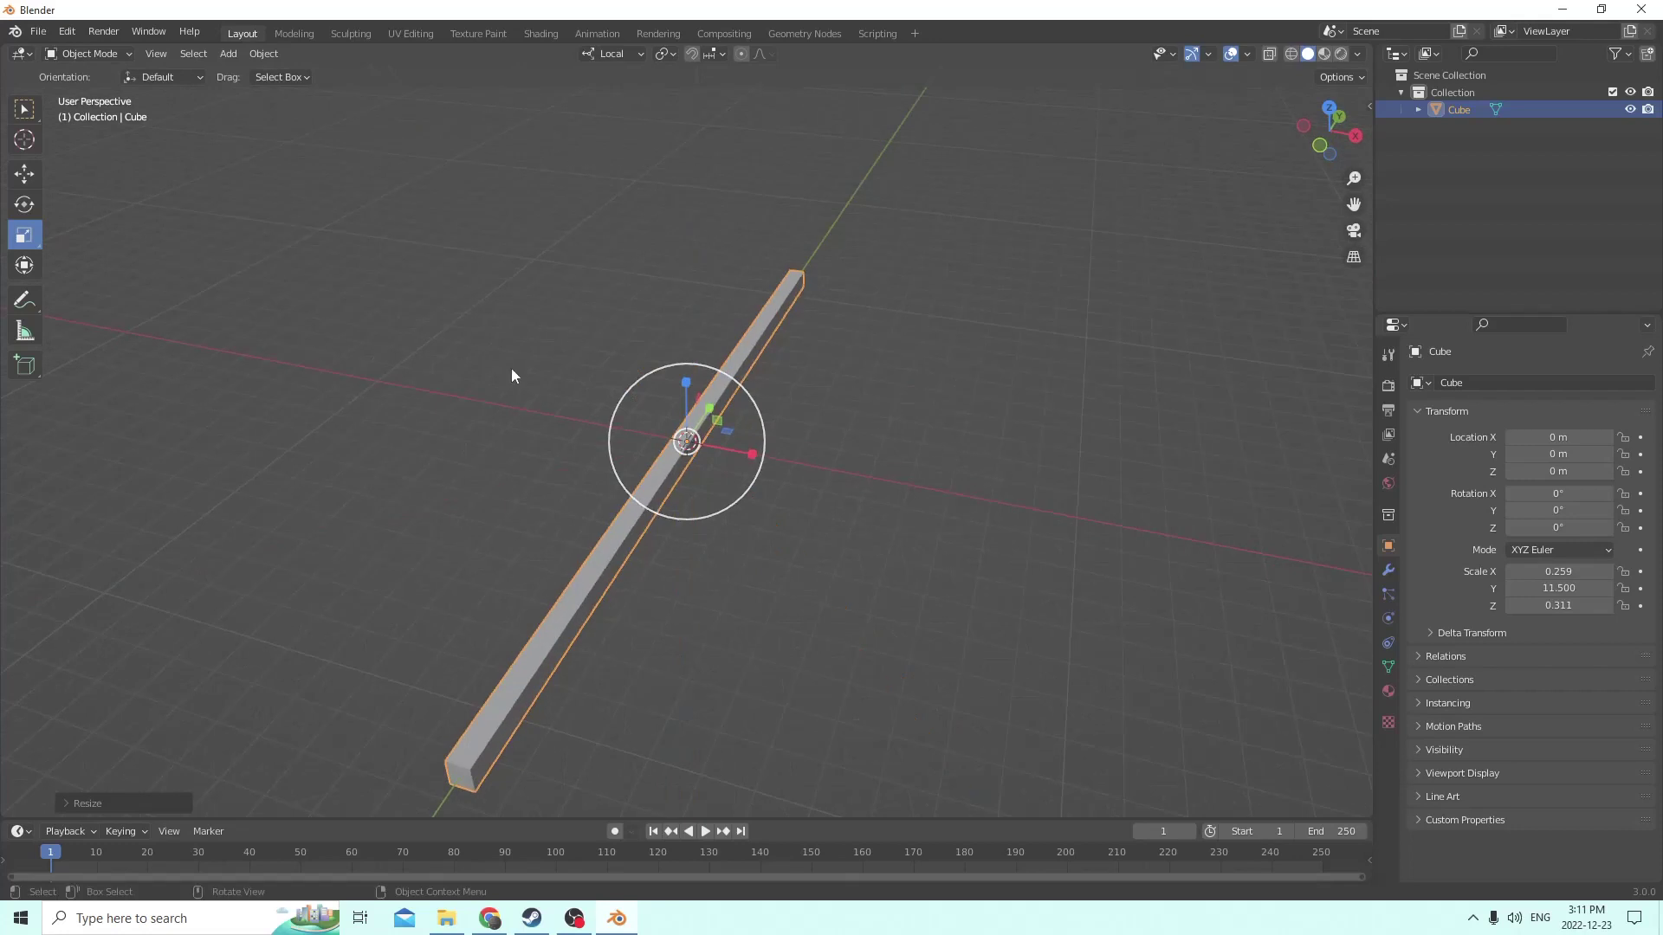
{"action": "left_click", "coordinate": [24, 173]}
Shift the bar left along X, then duplicate it and move the copy to the opposite X side
{"action": "middle_click_drag", "start_coordinate": [762, 351], "coordinate": [754, 431]}
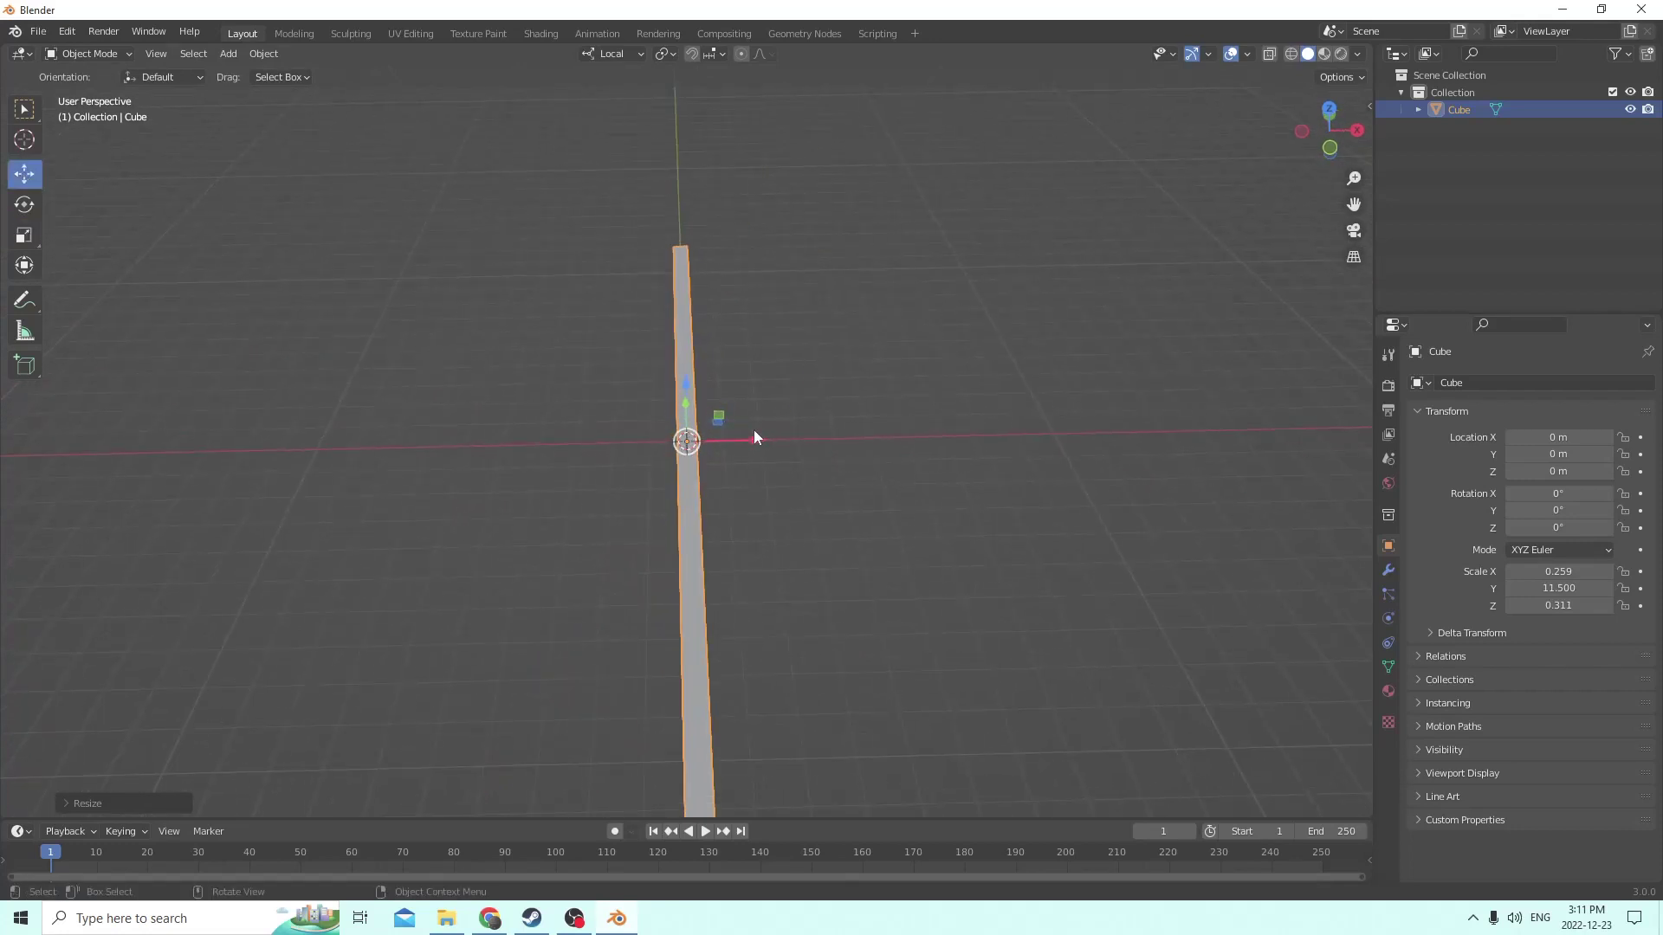
{"action": "left_click_drag", "start_coordinate": [753, 443], "coordinate": [693, 440]}
{"action": "mouse_move", "coordinate": [693, 440]}
{"action": "middle_mouse_down"}
{"action": "mouse_move", "coordinate": [505, 353]}
{"action": "mouse_move", "coordinate": [746, 444]}
{"action": "mouse_move", "coordinate": [715, 433]}
{"action": "middle_mouse_up"}
{"action": "key", "text": "shift+d"}
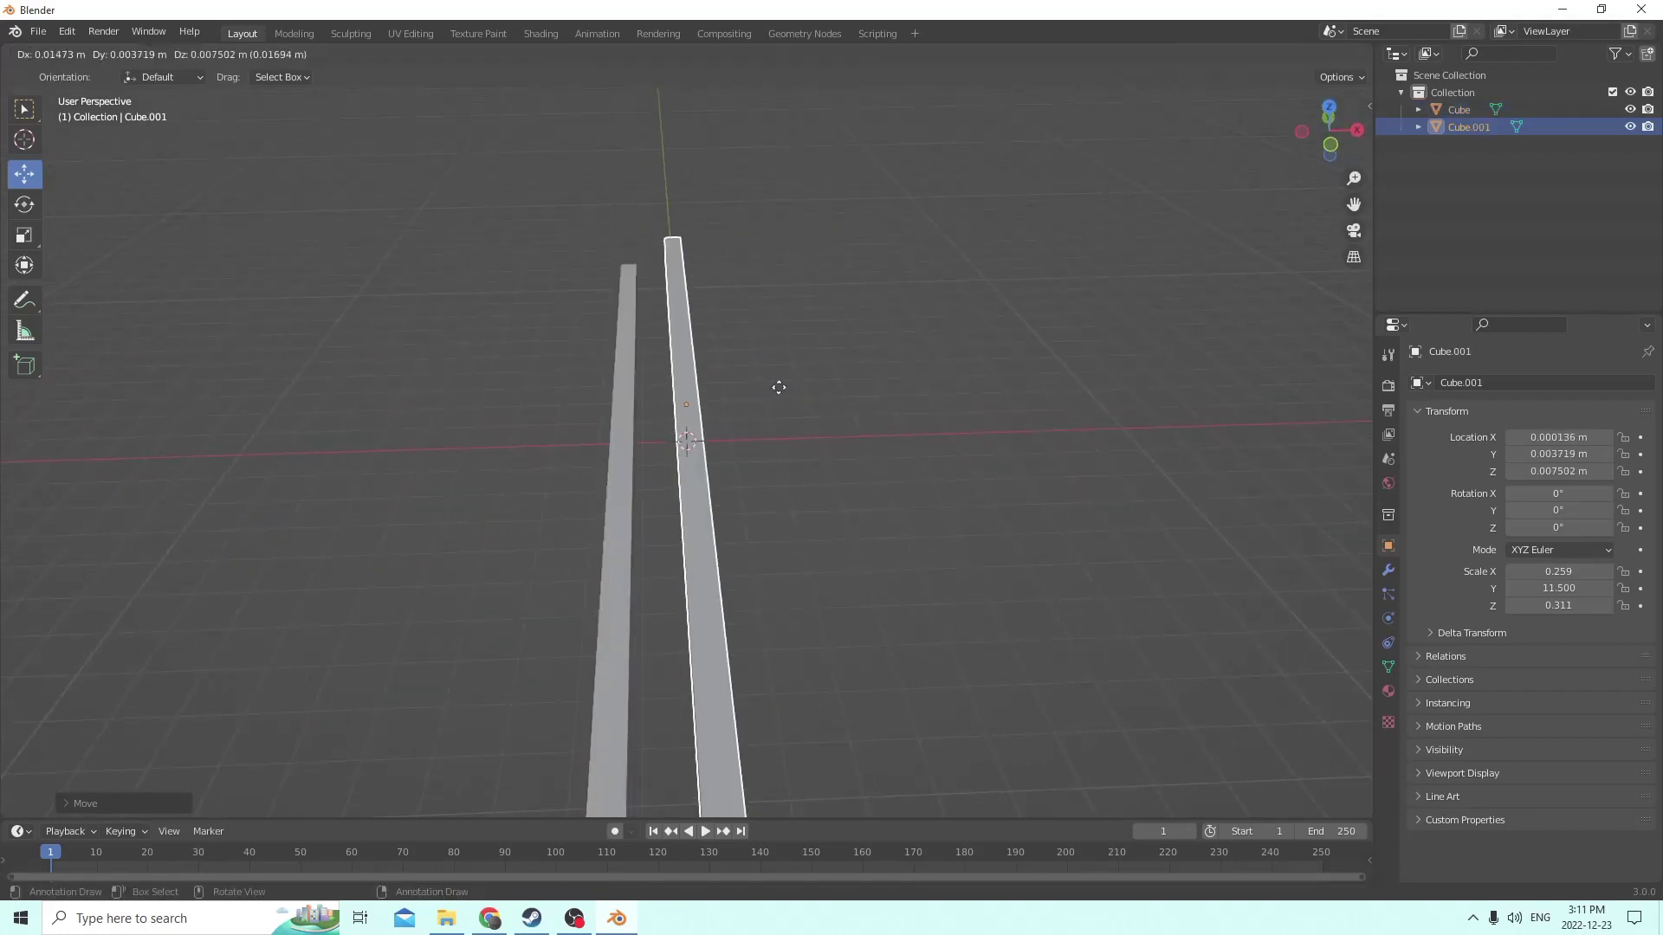
{"action": "right_click", "coordinate": [726, 386]}
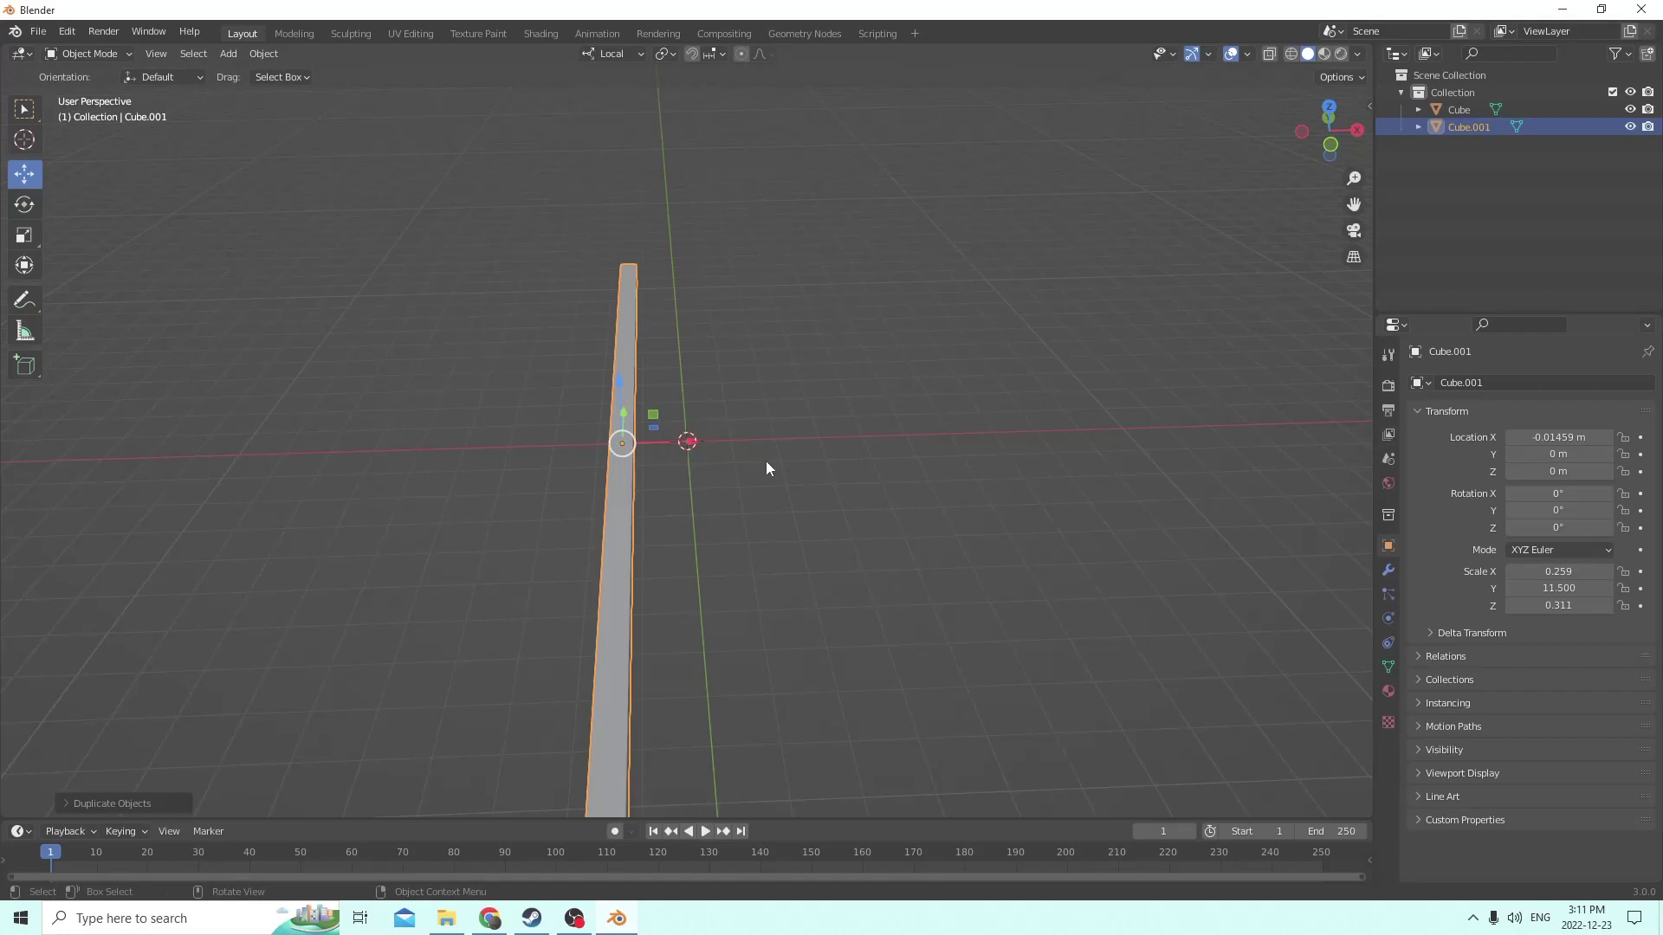
{"action": "left_click", "coordinate": [1531, 437]}
{"action": "left_click", "coordinate": [1515, 436]}
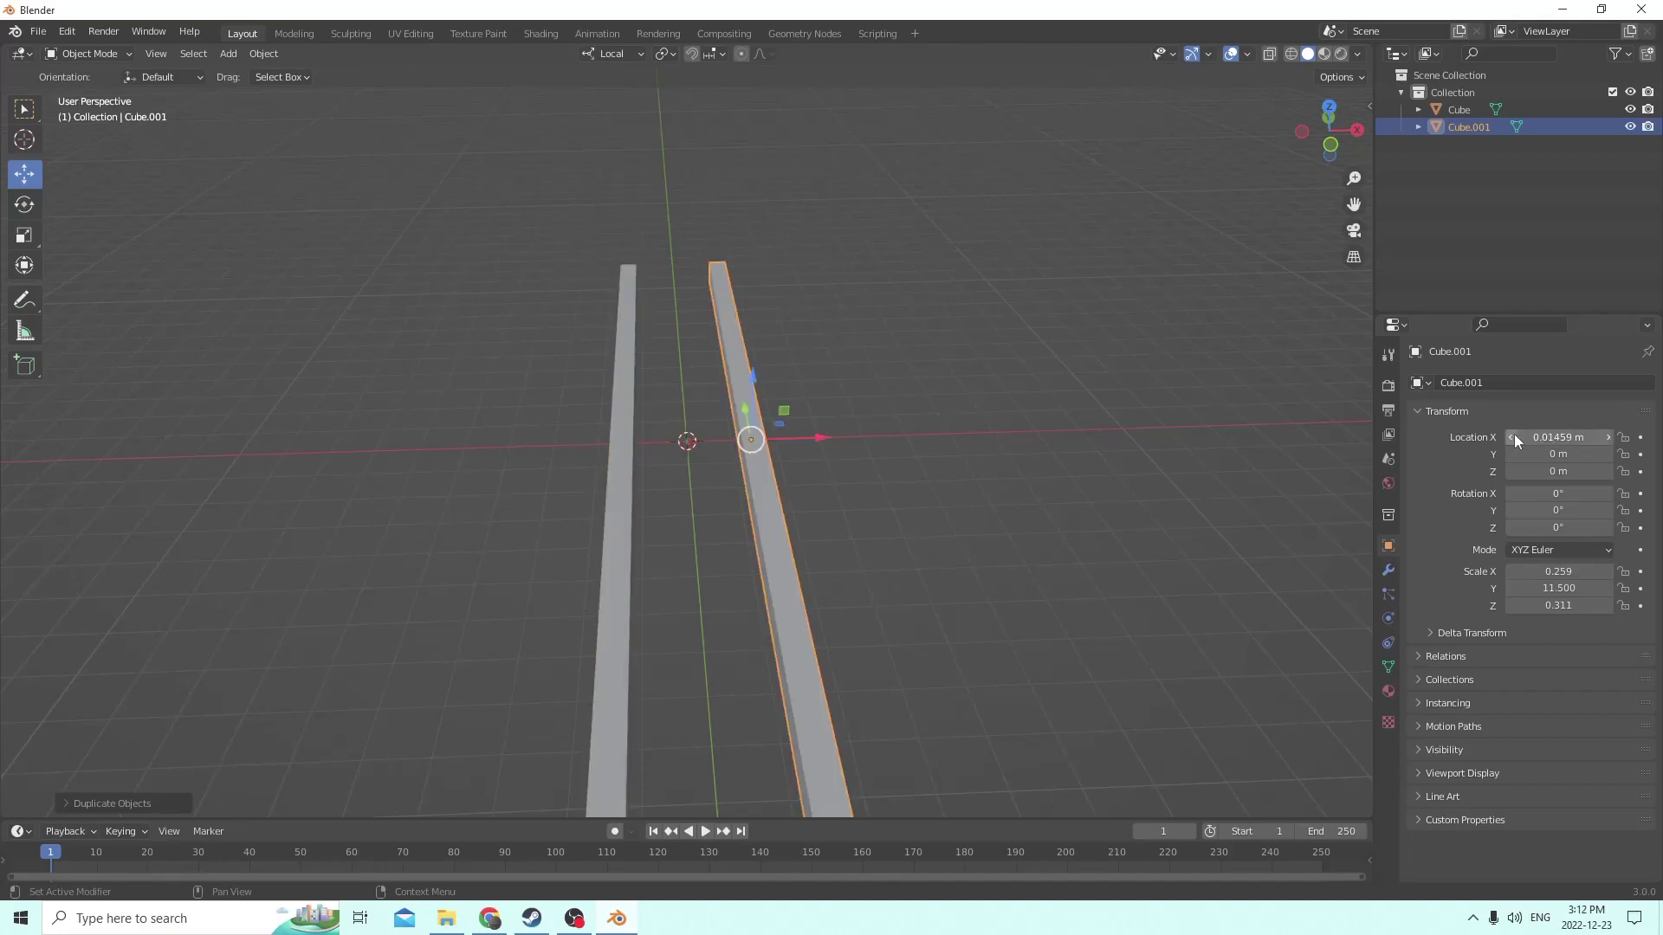
{"action": "key", "text": "Return"}
{"action": "middle_click_drag", "start_coordinate": [1062, 388], "coordinate": [780, 459]}
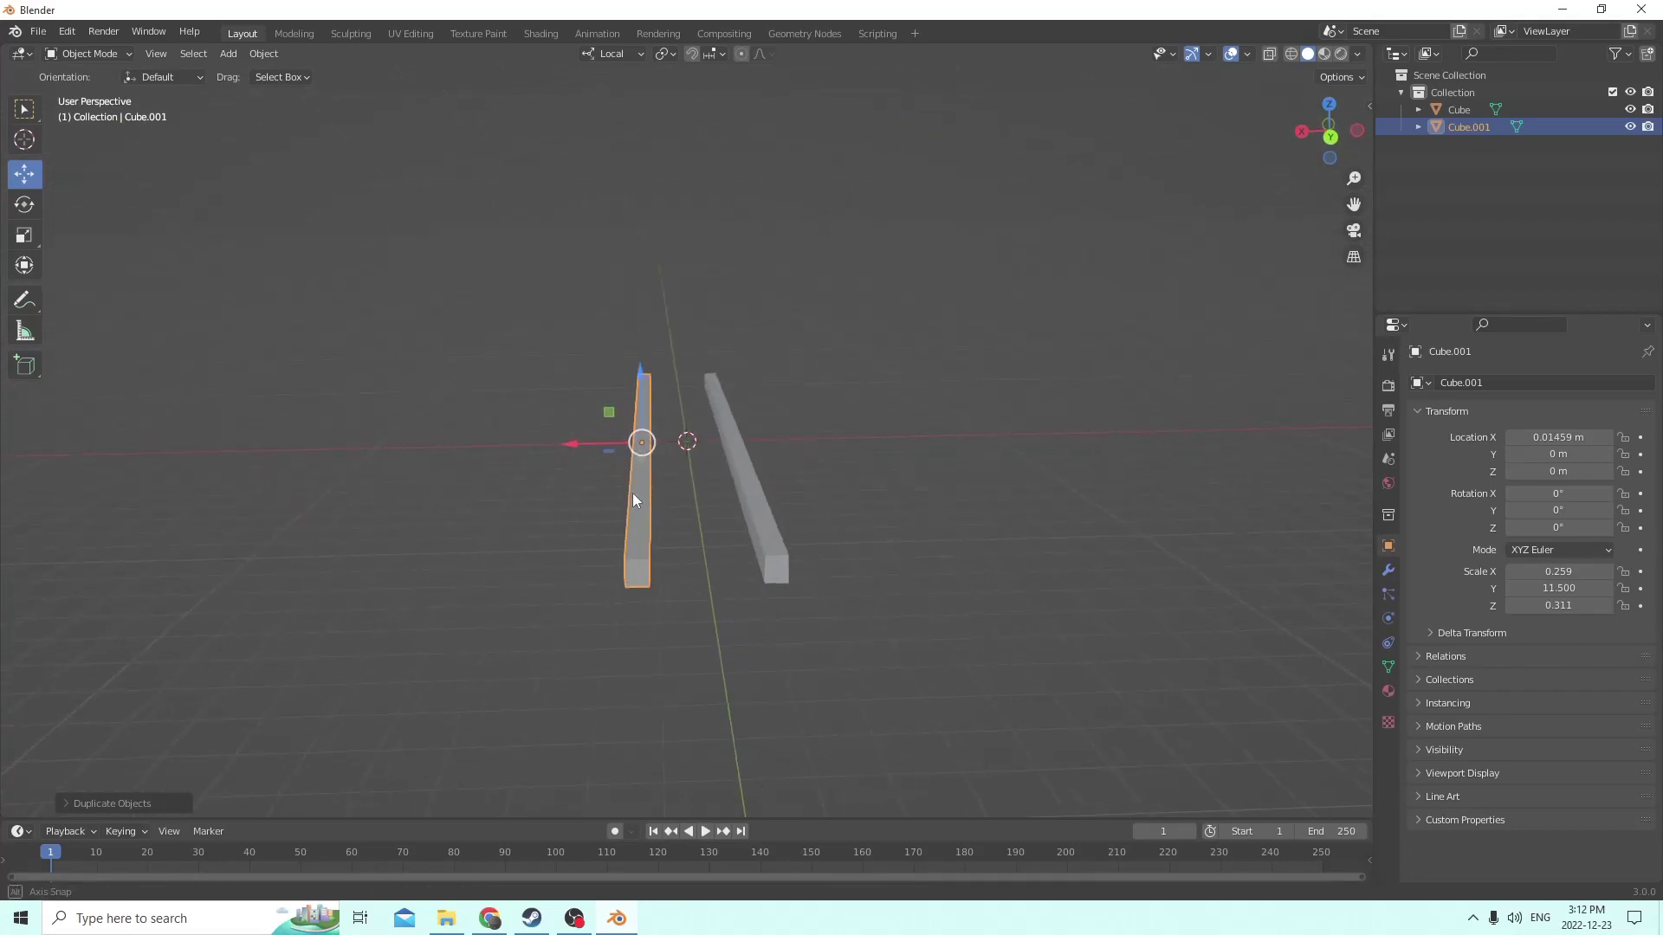
{"action": "middle_click_drag", "start_coordinate": [635, 494], "coordinate": [672, 492]}
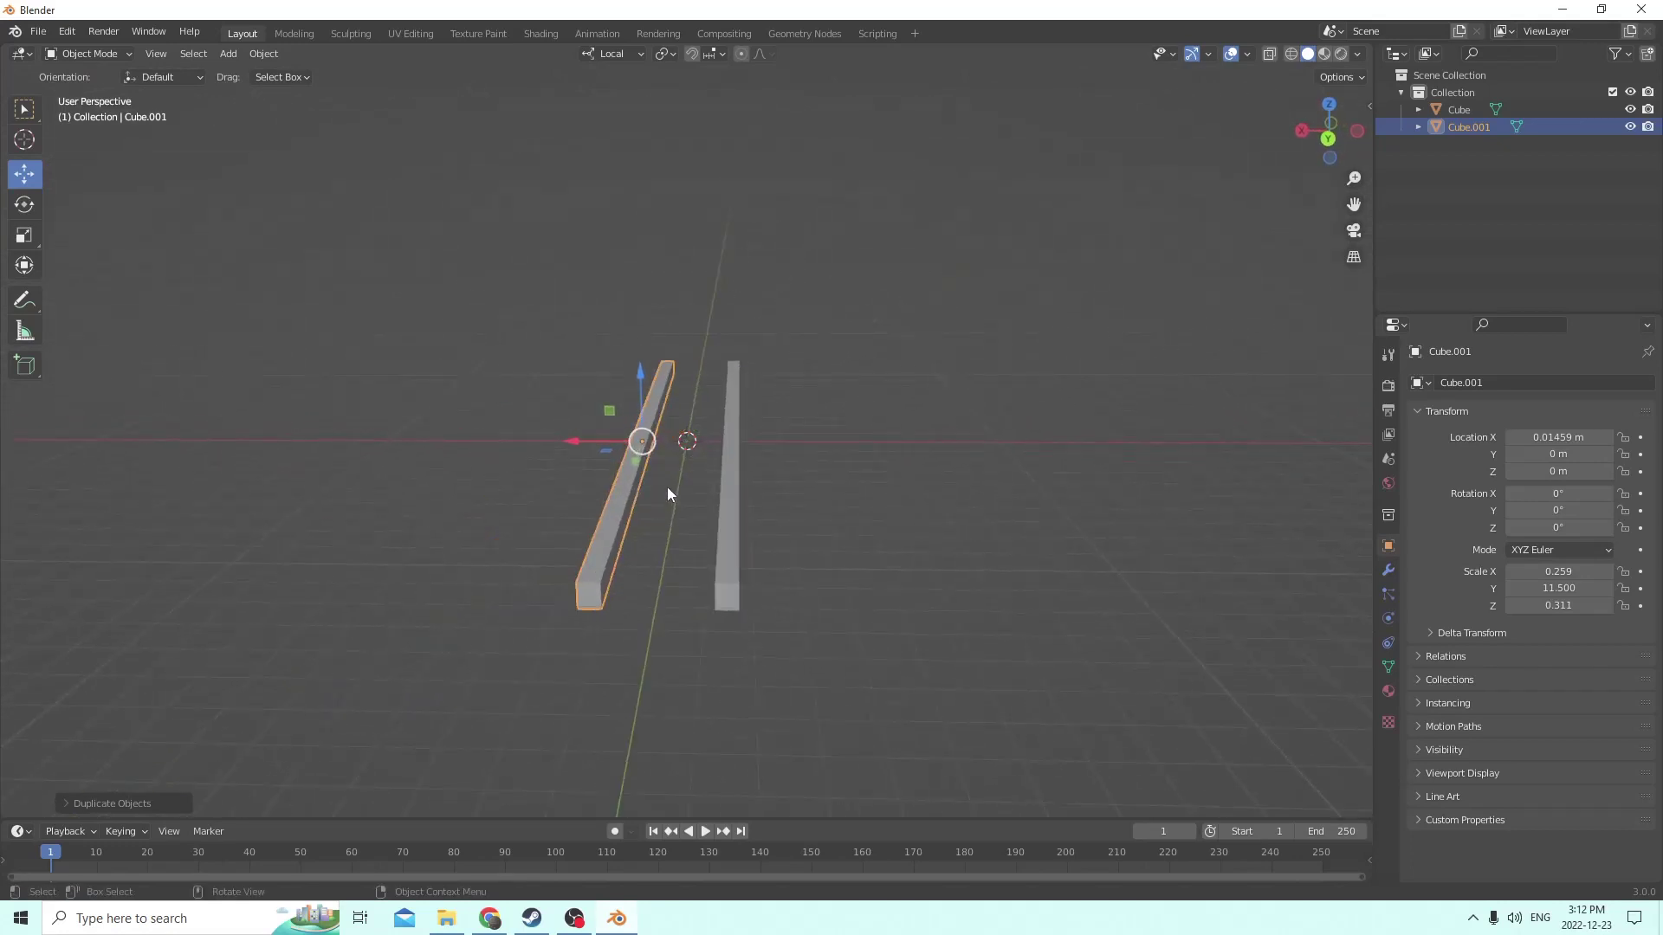
Delete the duplicate, nudge the original rail to X -0.017 m, and toggle Edit Mode
{"action": "key", "text": "Delete"}
{"action": "left_click", "coordinate": [728, 541]}
{"action": "middle_click_drag", "start_coordinate": [727, 541], "coordinate": [659, 428]}
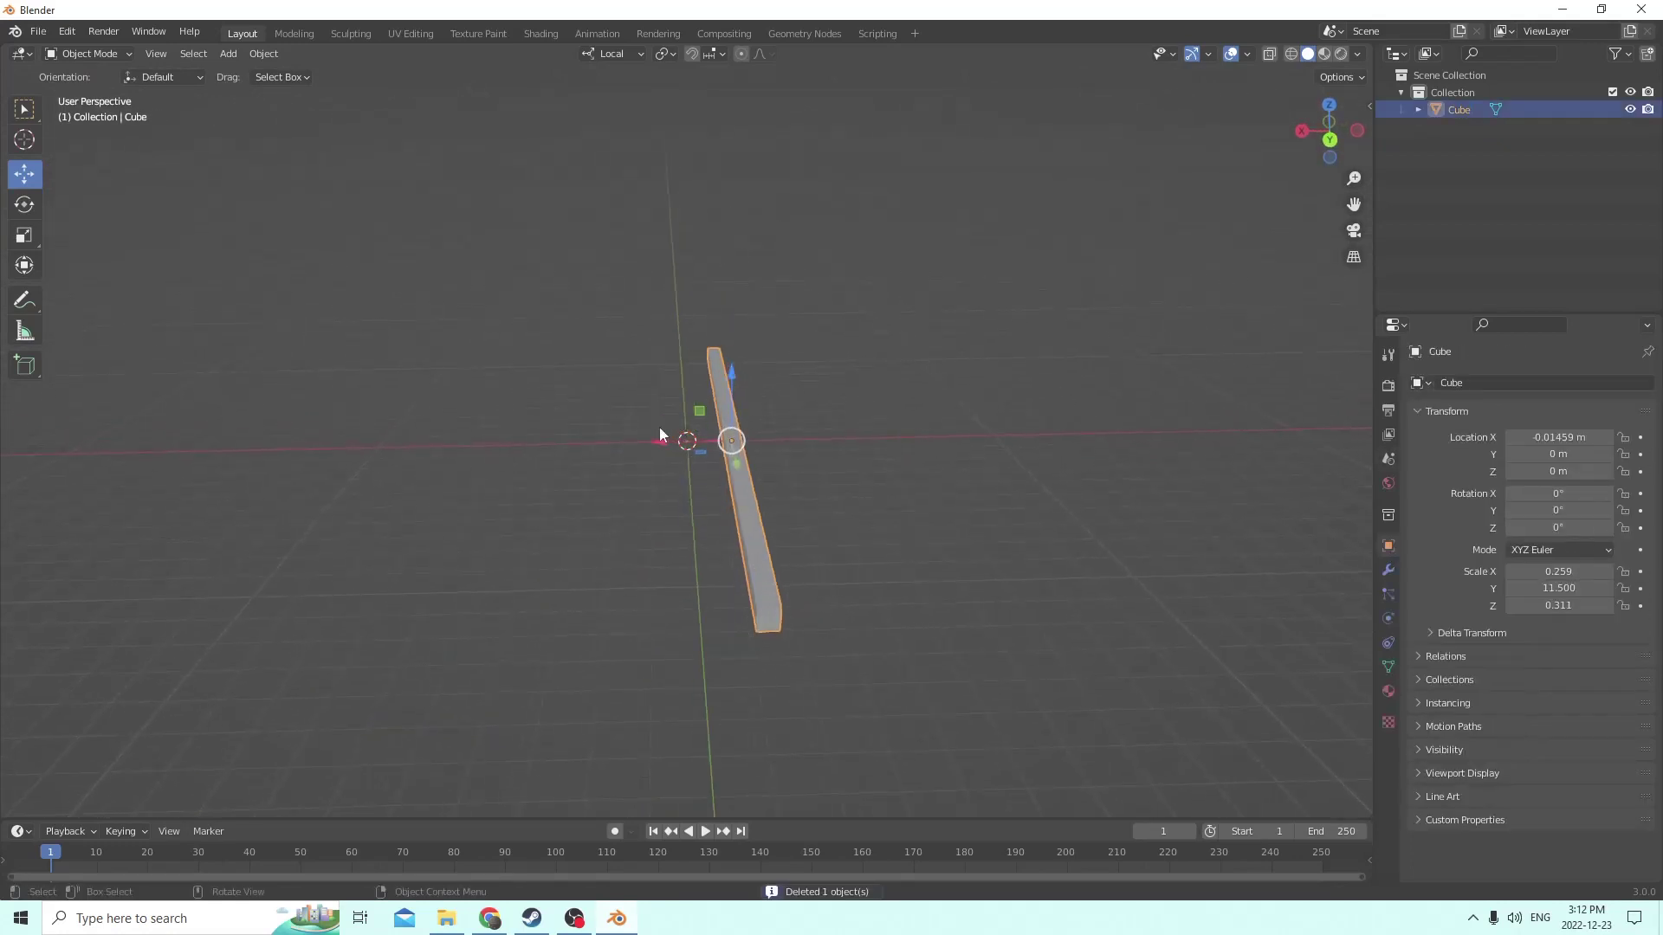
{"action": "left_click_drag", "start_coordinate": [662, 438], "coordinate": [673, 438]}
{"action": "middle_click_drag", "start_coordinate": [672, 438], "coordinate": [703, 449]}
{"action": "key", "text": "Tab"}
{"action": "middle_click_drag", "start_coordinate": [909, 464], "coordinate": [887, 408]}
{"action": "key", "text": "Tab"}
{"action": "key", "text": "Tab"}
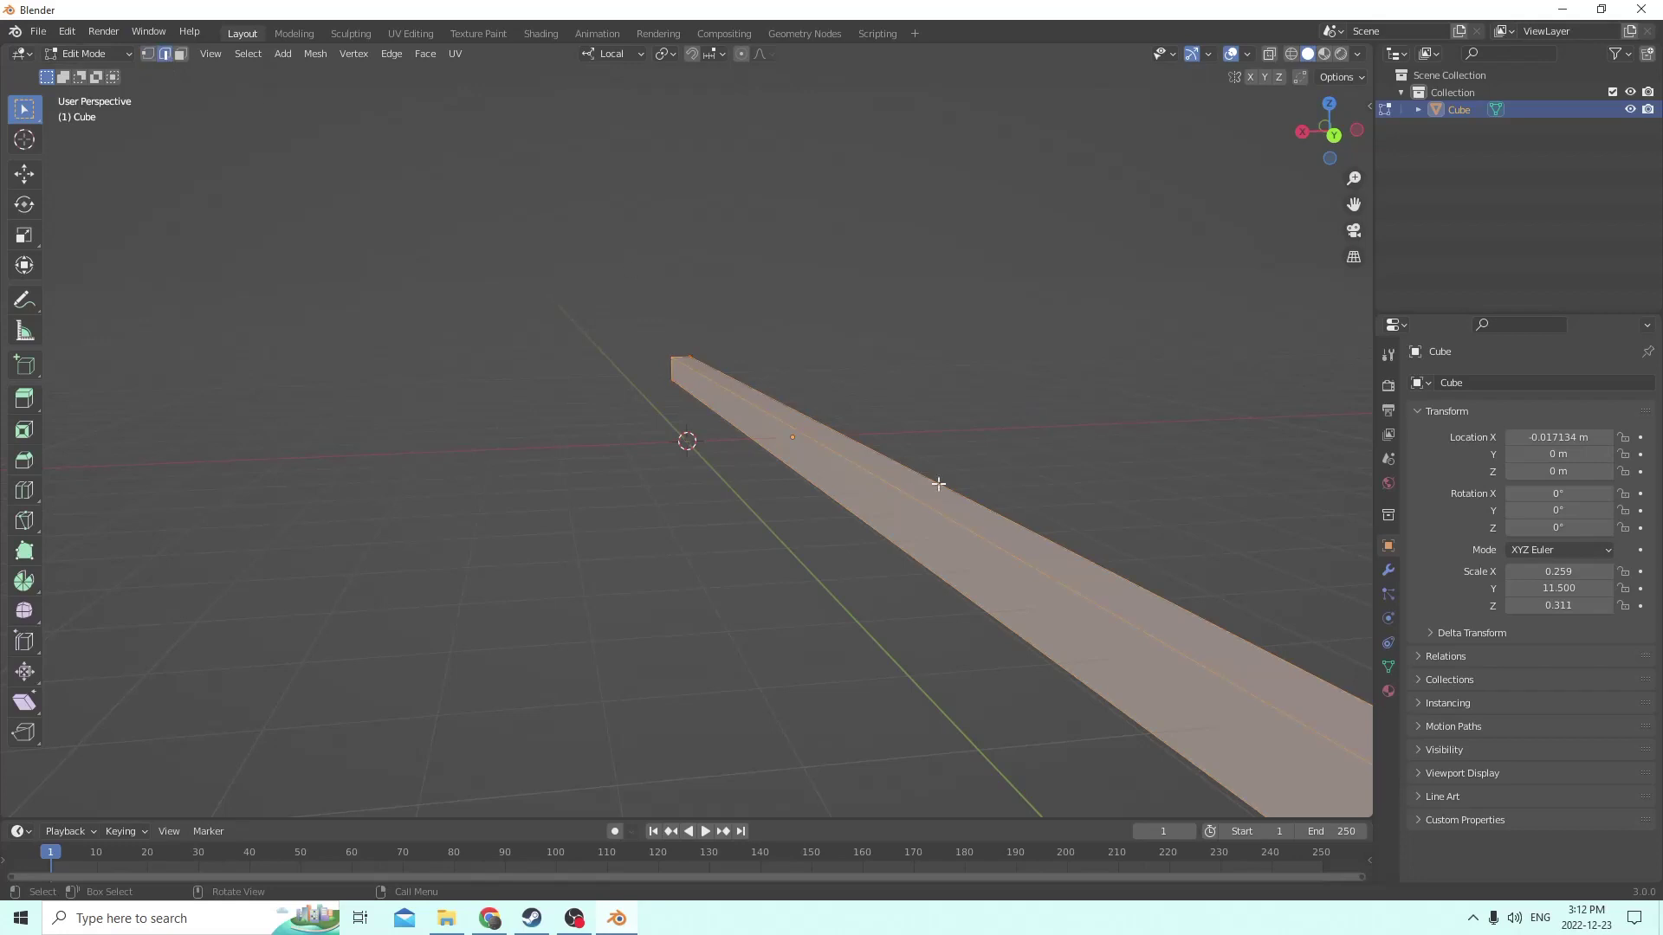
Bevel the bar's edges from its thin side face and raise the bevel to 6 segments
{"action": "left_click", "coordinate": [920, 513]}
{"action": "middle_click_drag", "start_coordinate": [962, 494], "coordinate": [918, 443]}
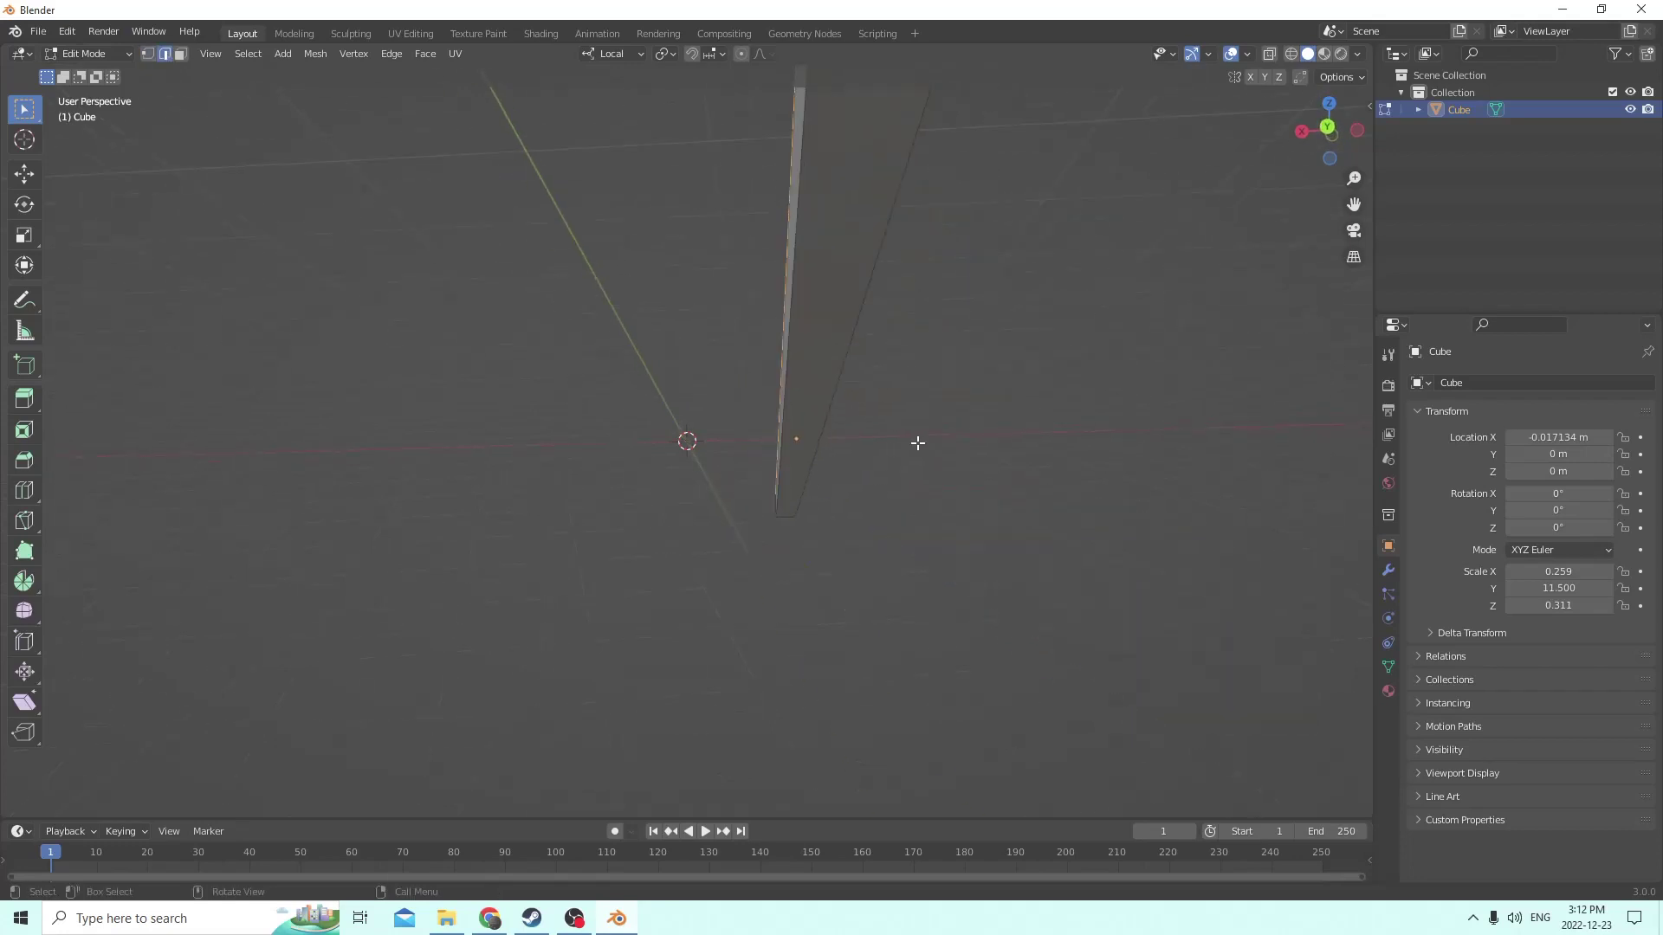
{"action": "left_click", "coordinate": [789, 388]}
{"action": "middle_click_drag", "start_coordinate": [837, 387], "coordinate": [1074, 470]}
{"action": "key", "text": "ctrl+b"}
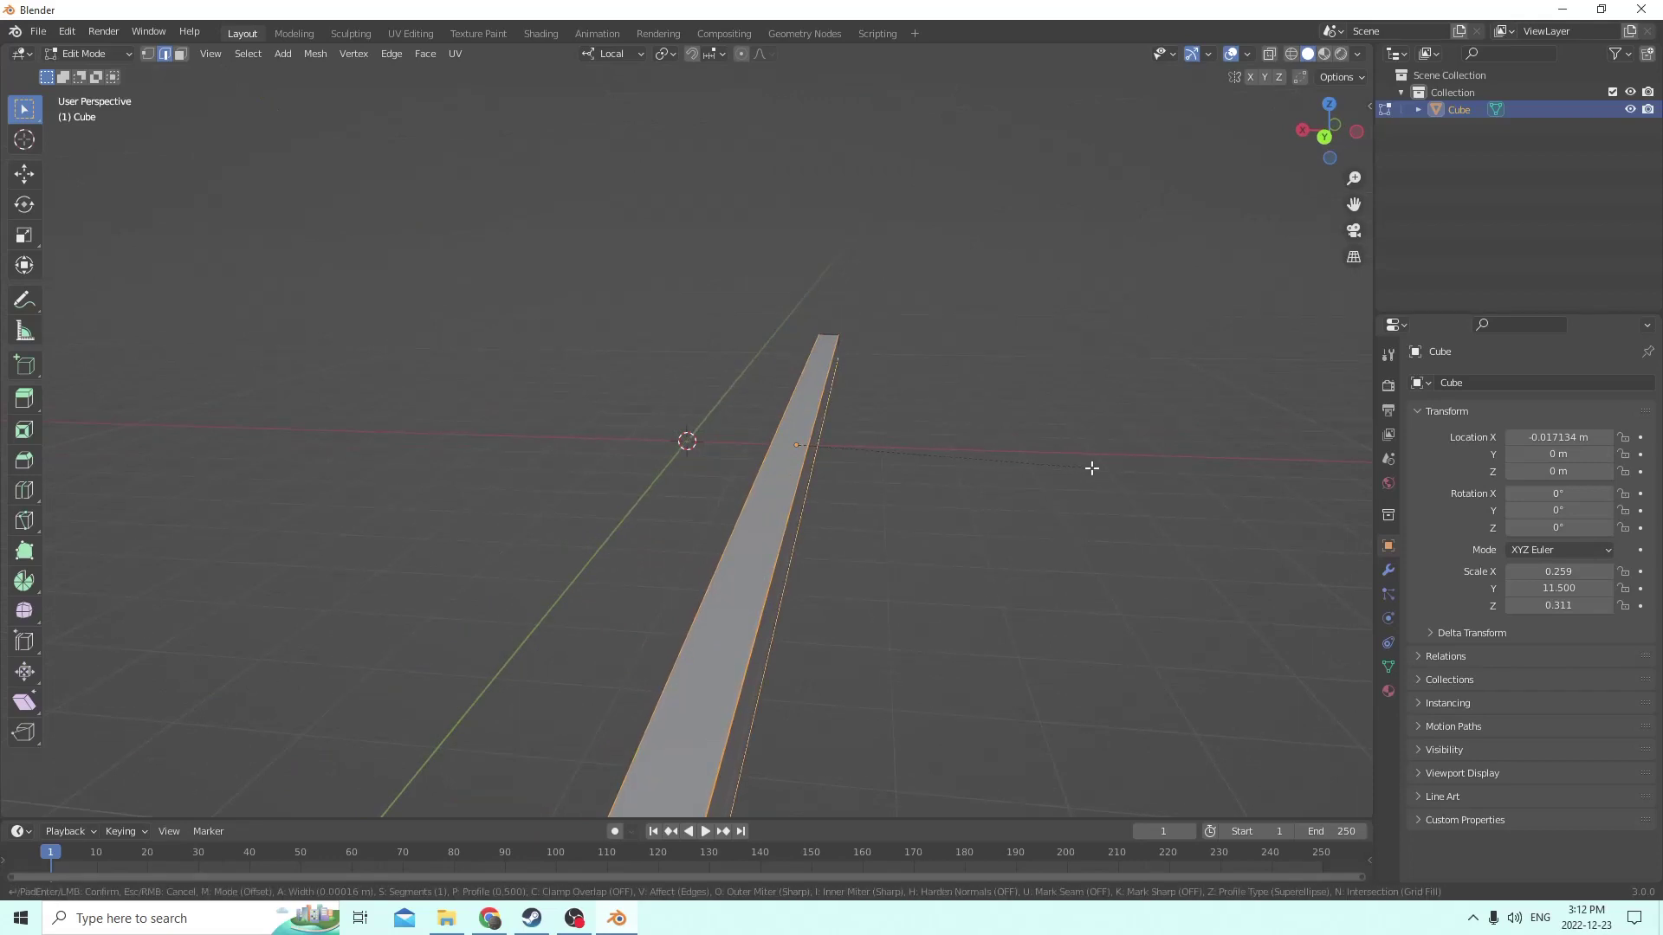
{"action": "left_click", "coordinate": [1150, 477]}
{"action": "left_click", "coordinate": [115, 805]}
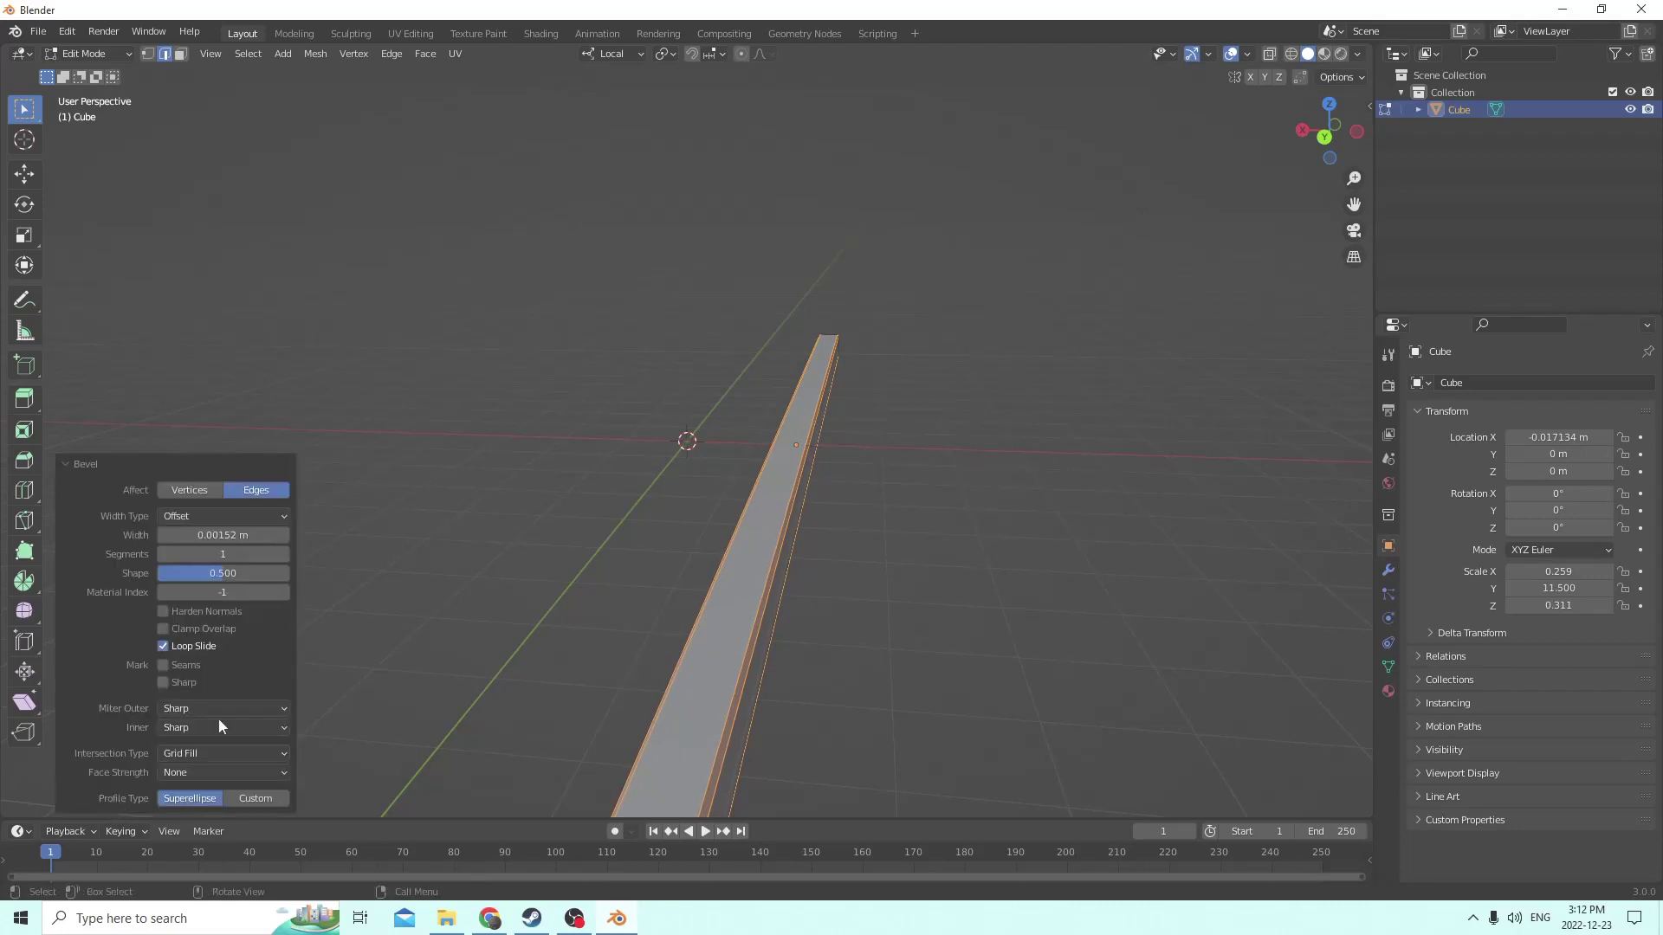
{"action": "left_click", "coordinate": [283, 554]}
{"action": "left_click", "coordinate": [283, 554]}
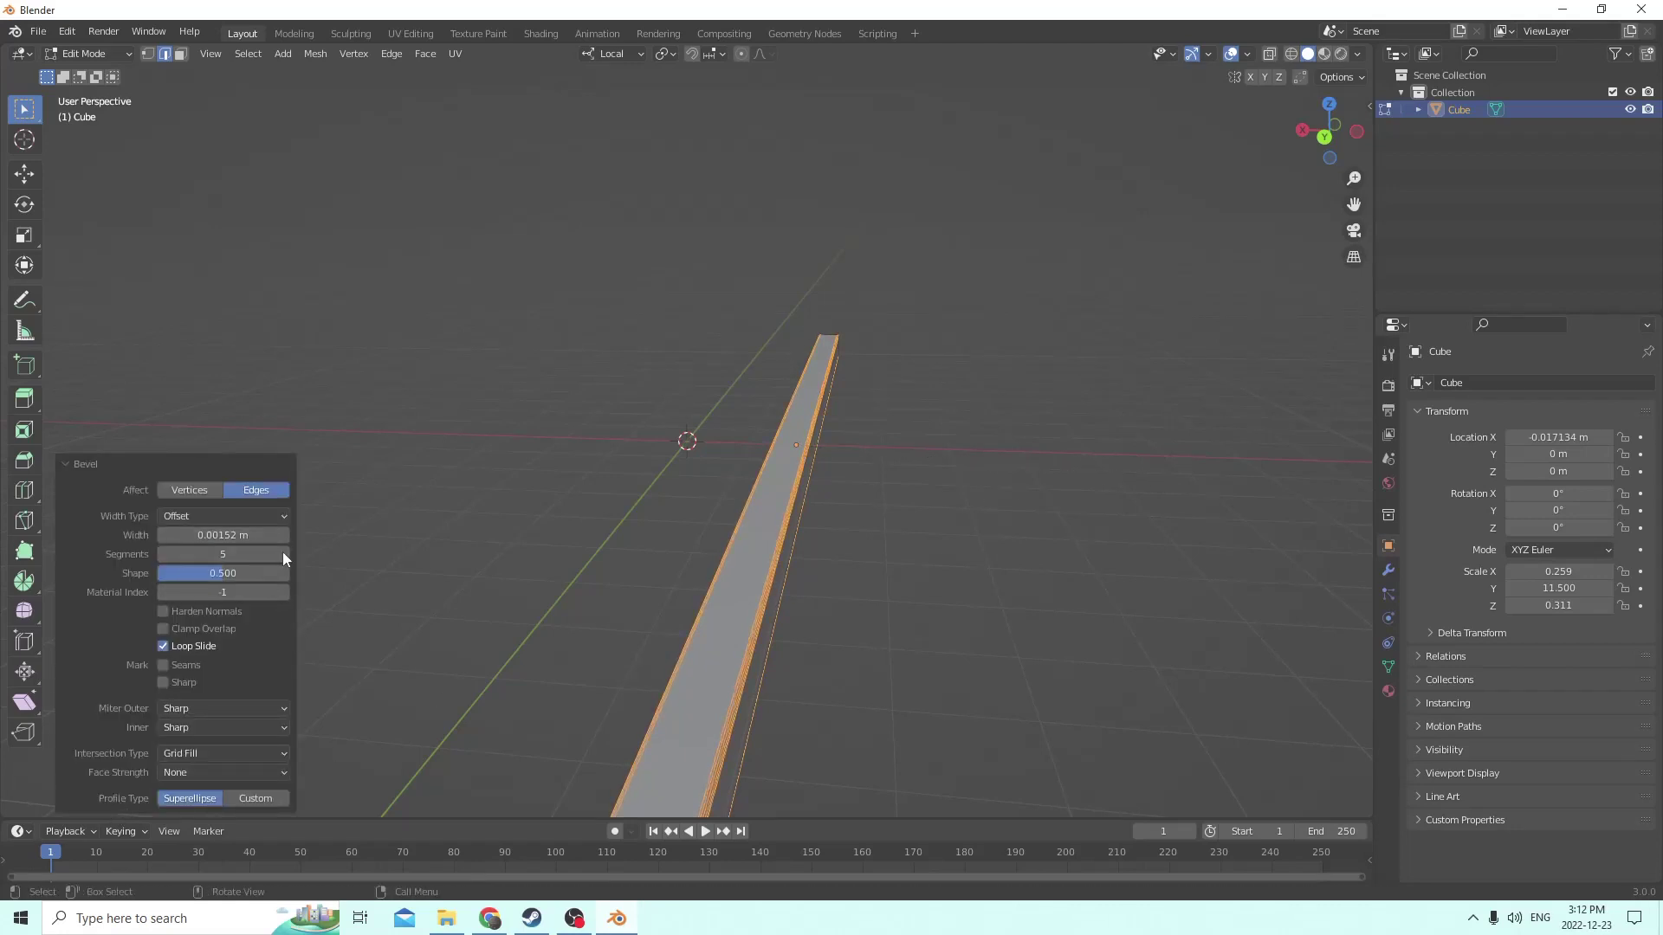
{"action": "left_click", "coordinate": [283, 553]}
{"action": "left_click", "coordinate": [283, 554]}
{"action": "left_click", "coordinate": [283, 554]}
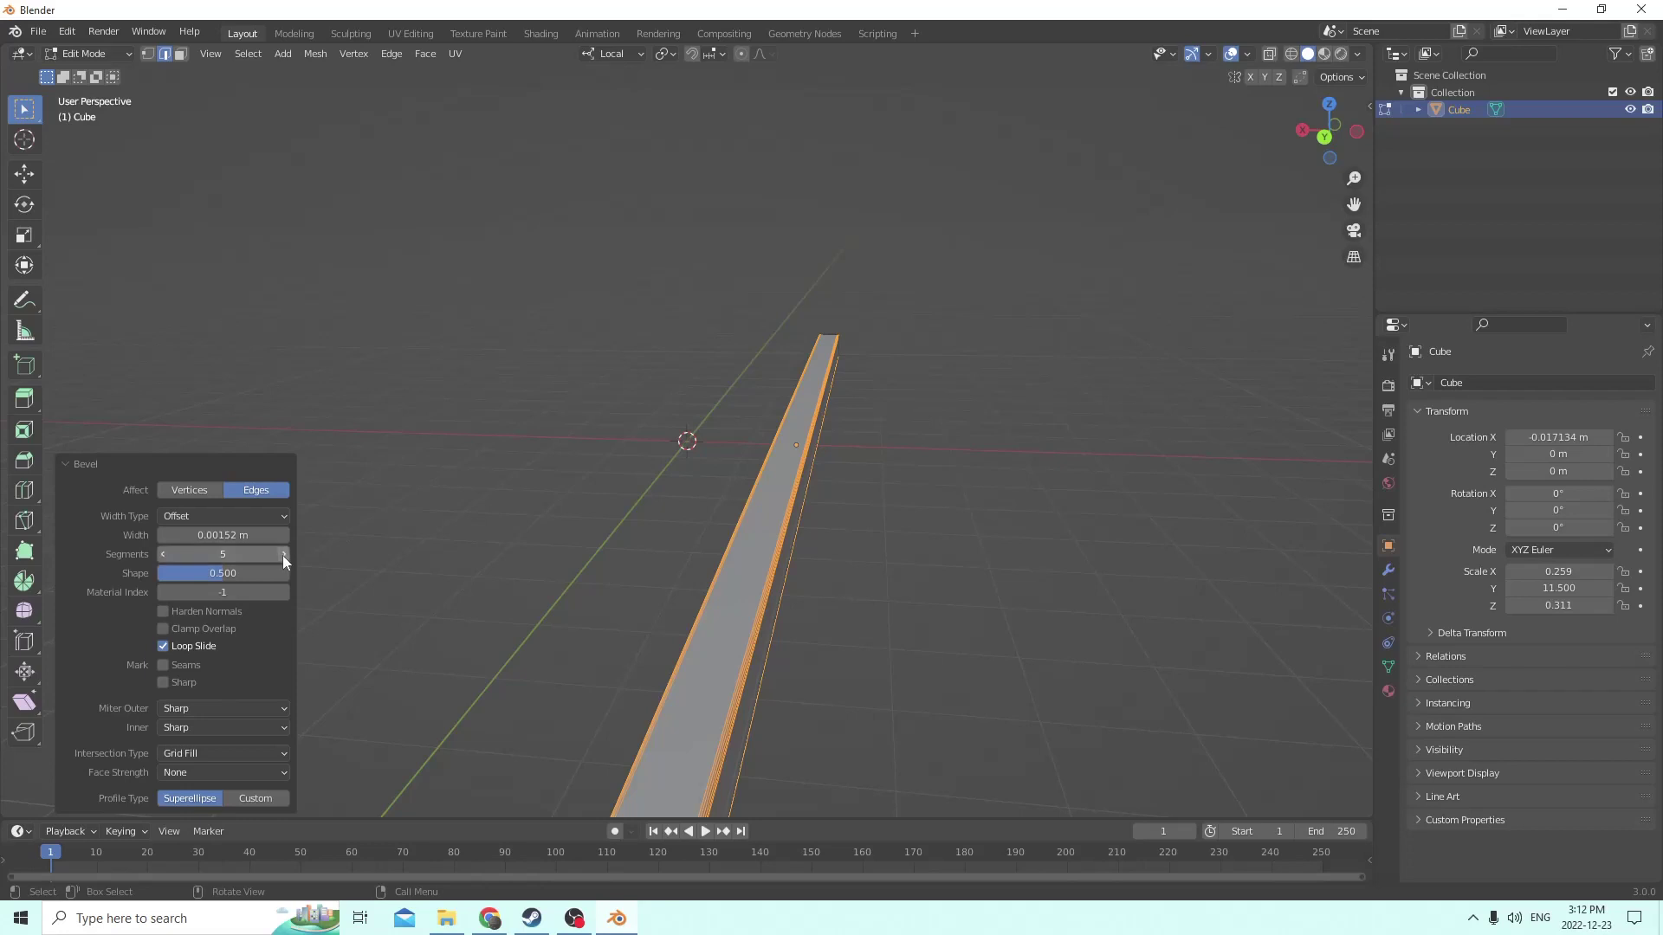
Undo the bevel, re-bevel the edges with a new width, and return to Object Mode
{"action": "mouse_move", "coordinate": [676, 468]}
{"action": "middle_mouse_down"}
{"action": "mouse_move", "coordinate": [700, 476]}
{"action": "mouse_move", "coordinate": [683, 491]}
{"action": "mouse_move", "coordinate": [676, 460]}
{"action": "middle_mouse_up"}
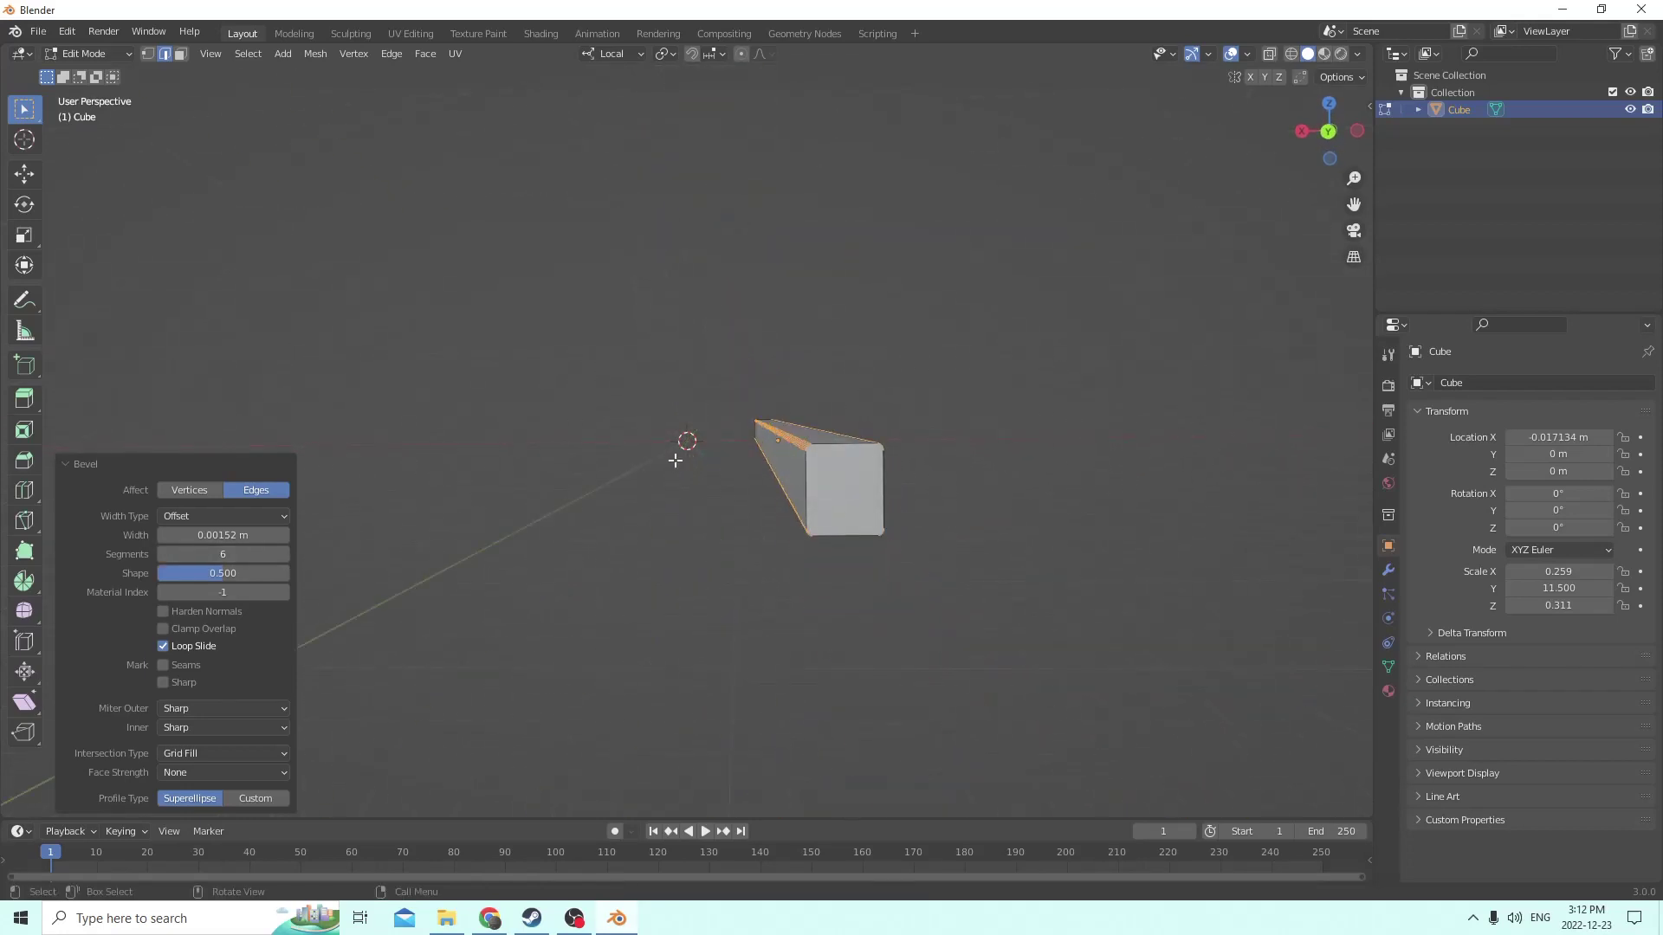
{"action": "left_click", "coordinate": [68, 32]}
{"action": "left_click", "coordinate": [95, 51]}
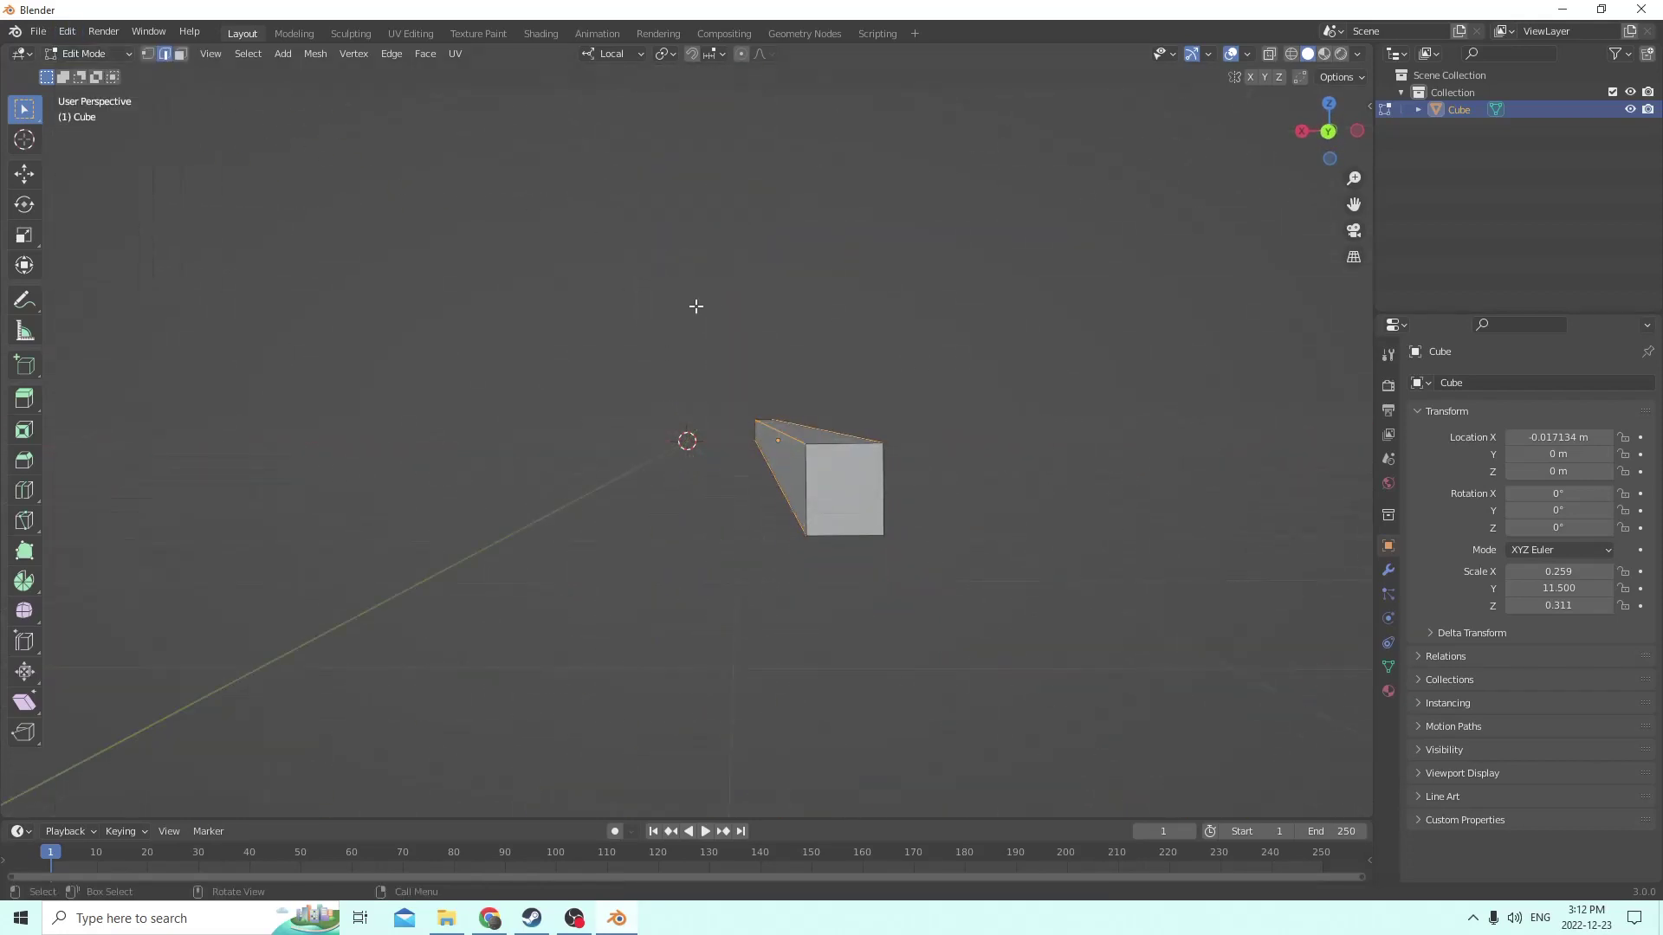
{"action": "key", "text": "ctrl+b"}
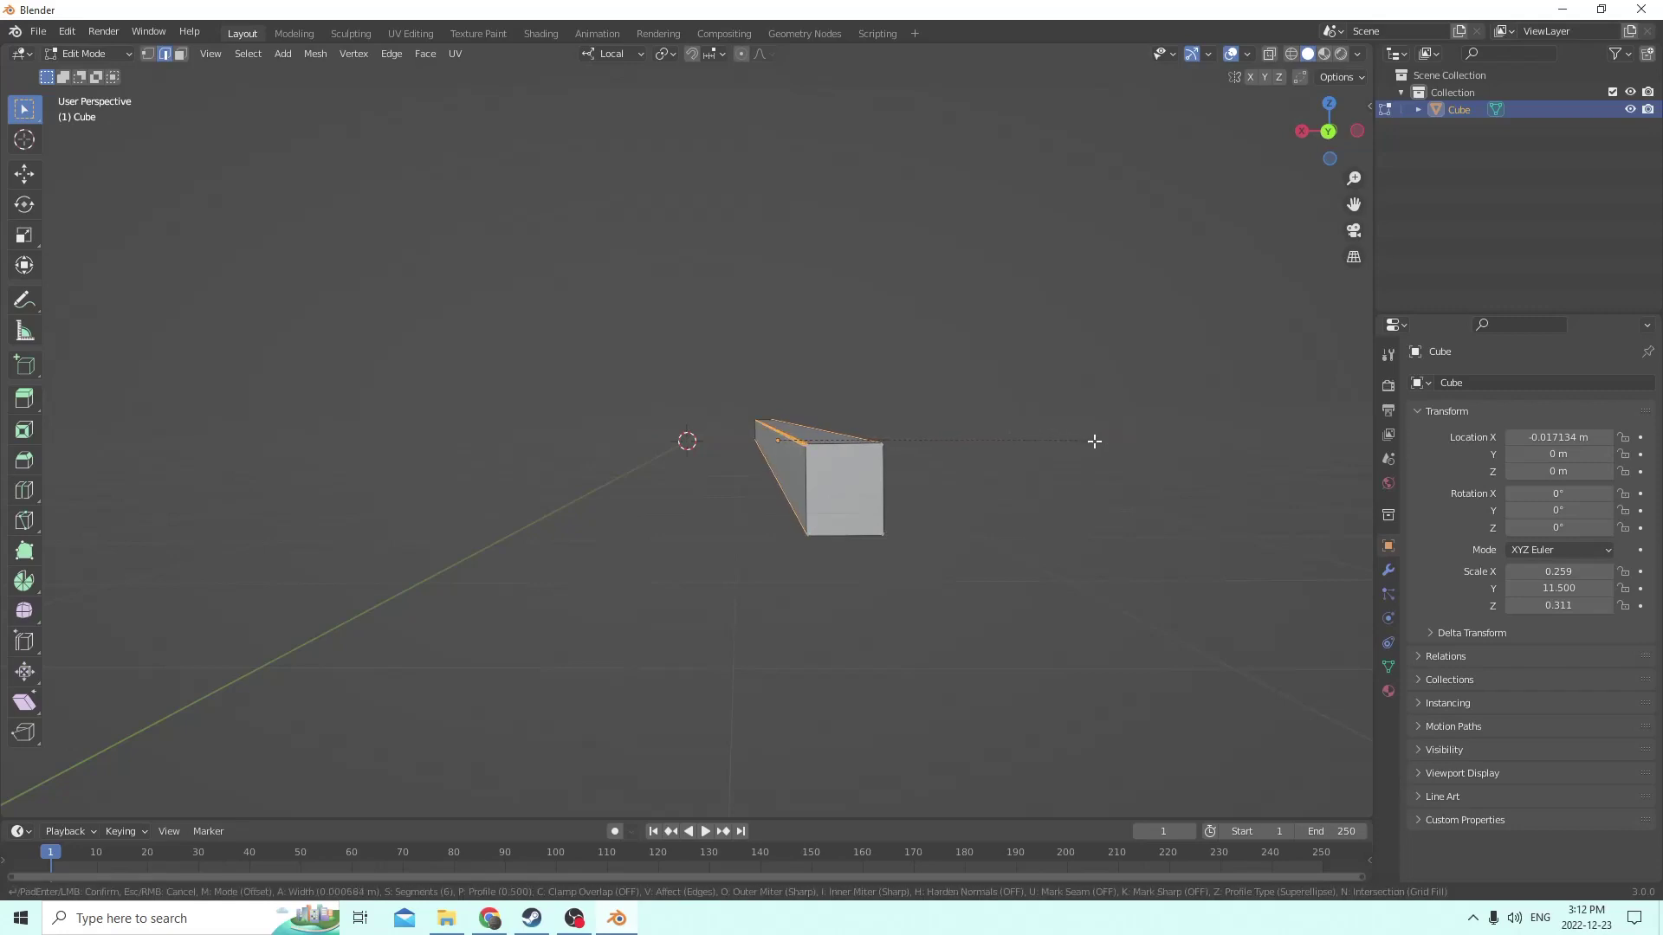
{"action": "left_click", "coordinate": [1163, 443]}
{"action": "middle_click_drag", "start_coordinate": [1162, 443], "coordinate": [780, 448]}
{"action": "key", "text": "Tab"}
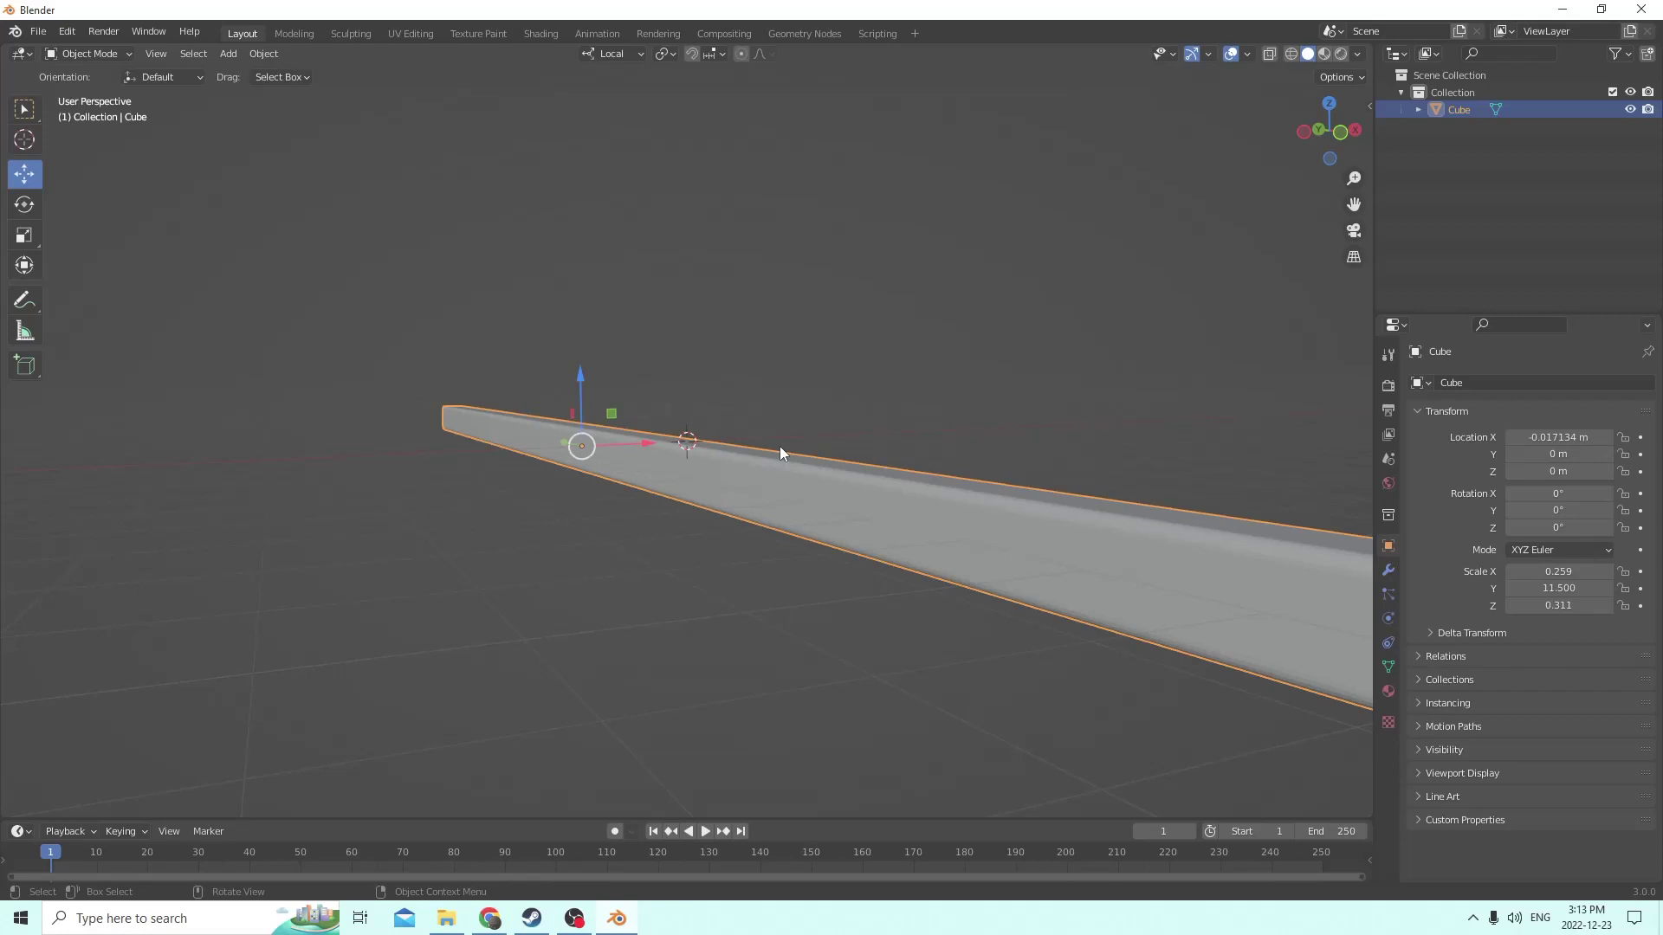
Duplicate the rail in place, shrink the copy slightly and stretch it to Y 11.530
{"action": "middle_click_drag", "start_coordinate": [780, 451], "coordinate": [759, 480]}
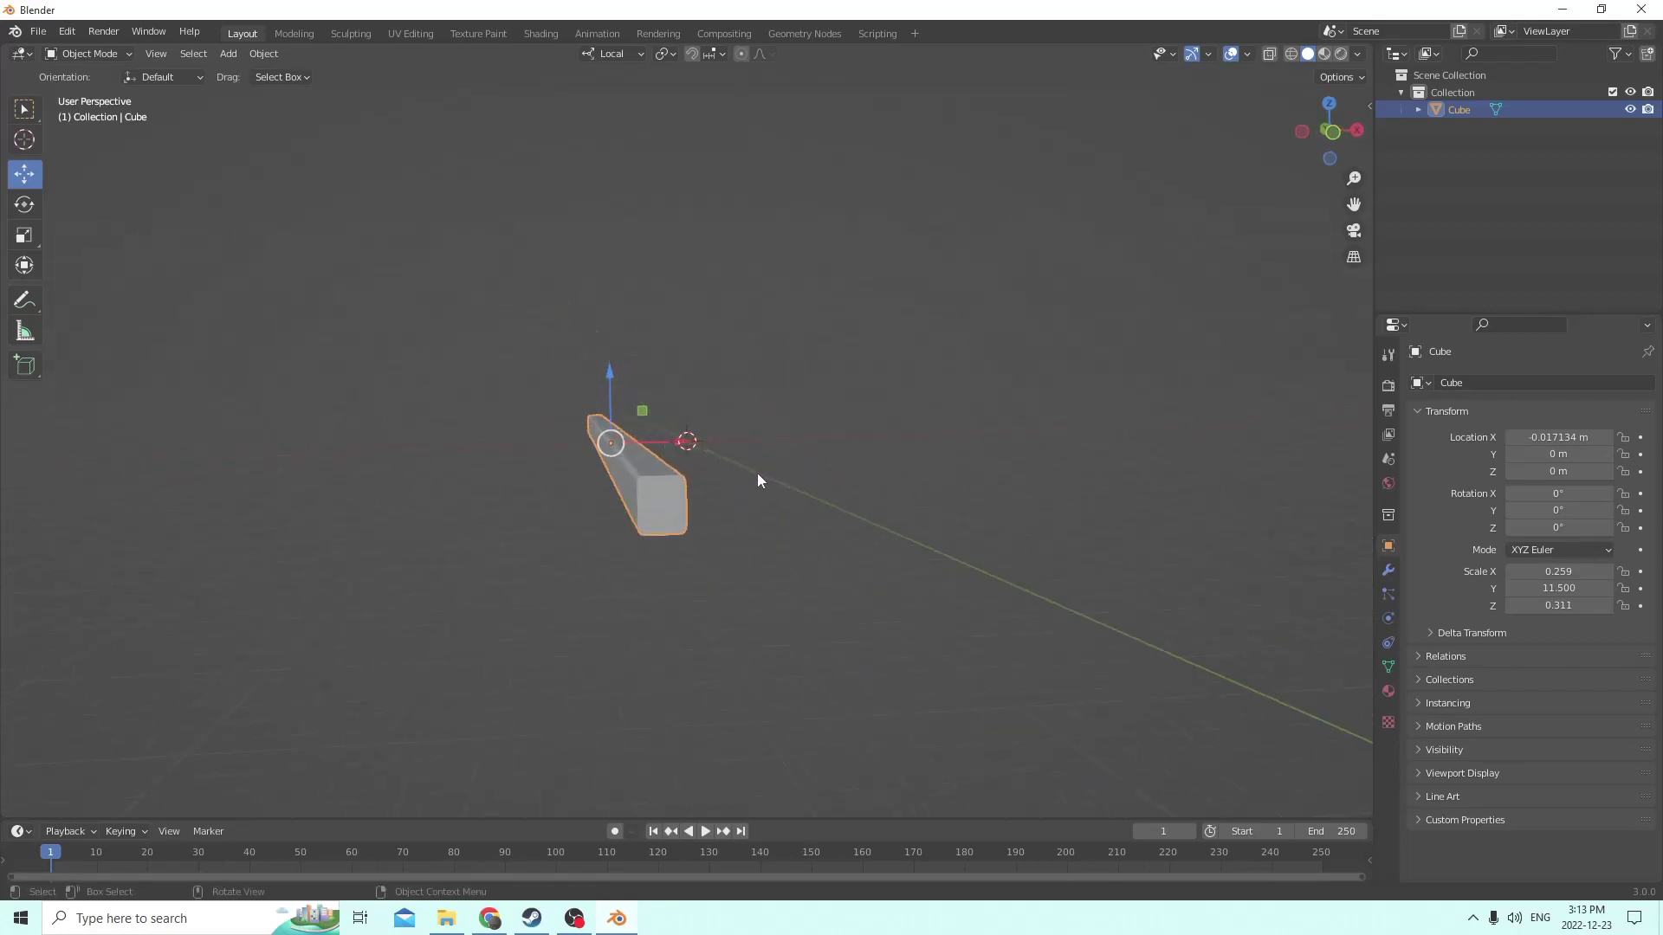
{"action": "middle_click_drag", "start_coordinate": [649, 481], "coordinate": [1103, 553]}
{"action": "middle_click_drag", "start_coordinate": [976, 534], "coordinate": [1020, 532]}
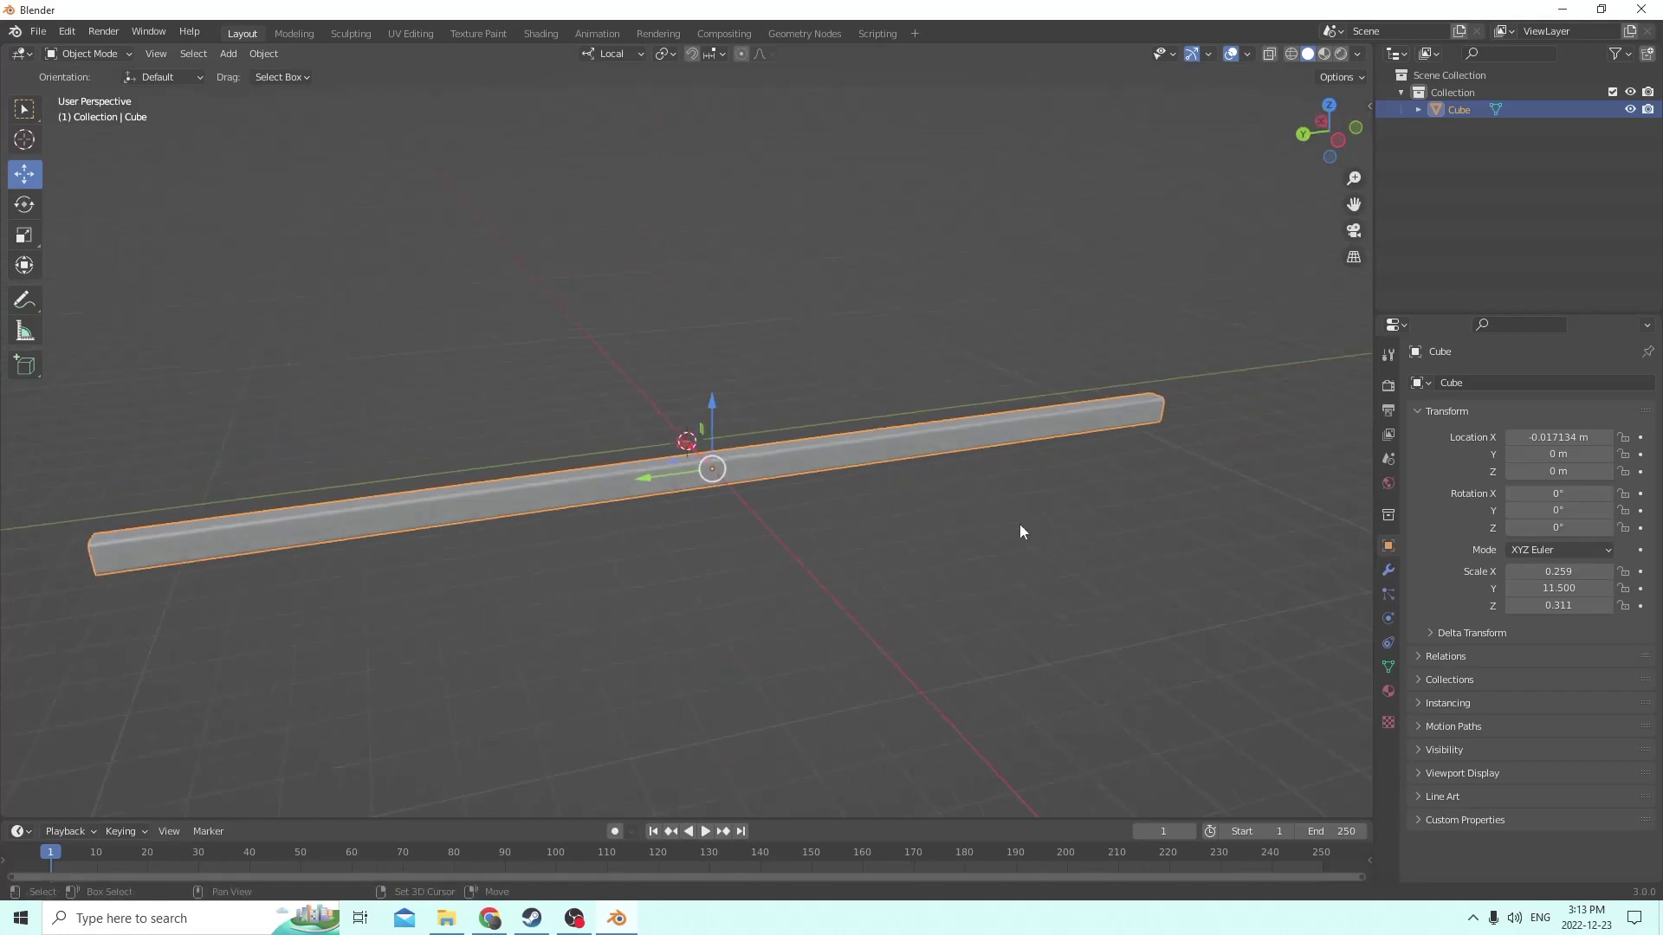
{"action": "key", "text": "shift+d"}
{"action": "right_click", "coordinate": [1089, 485]}
{"action": "middle_click_drag", "start_coordinate": [1089, 485], "coordinate": [713, 430]}
{"action": "key", "text": "s"}
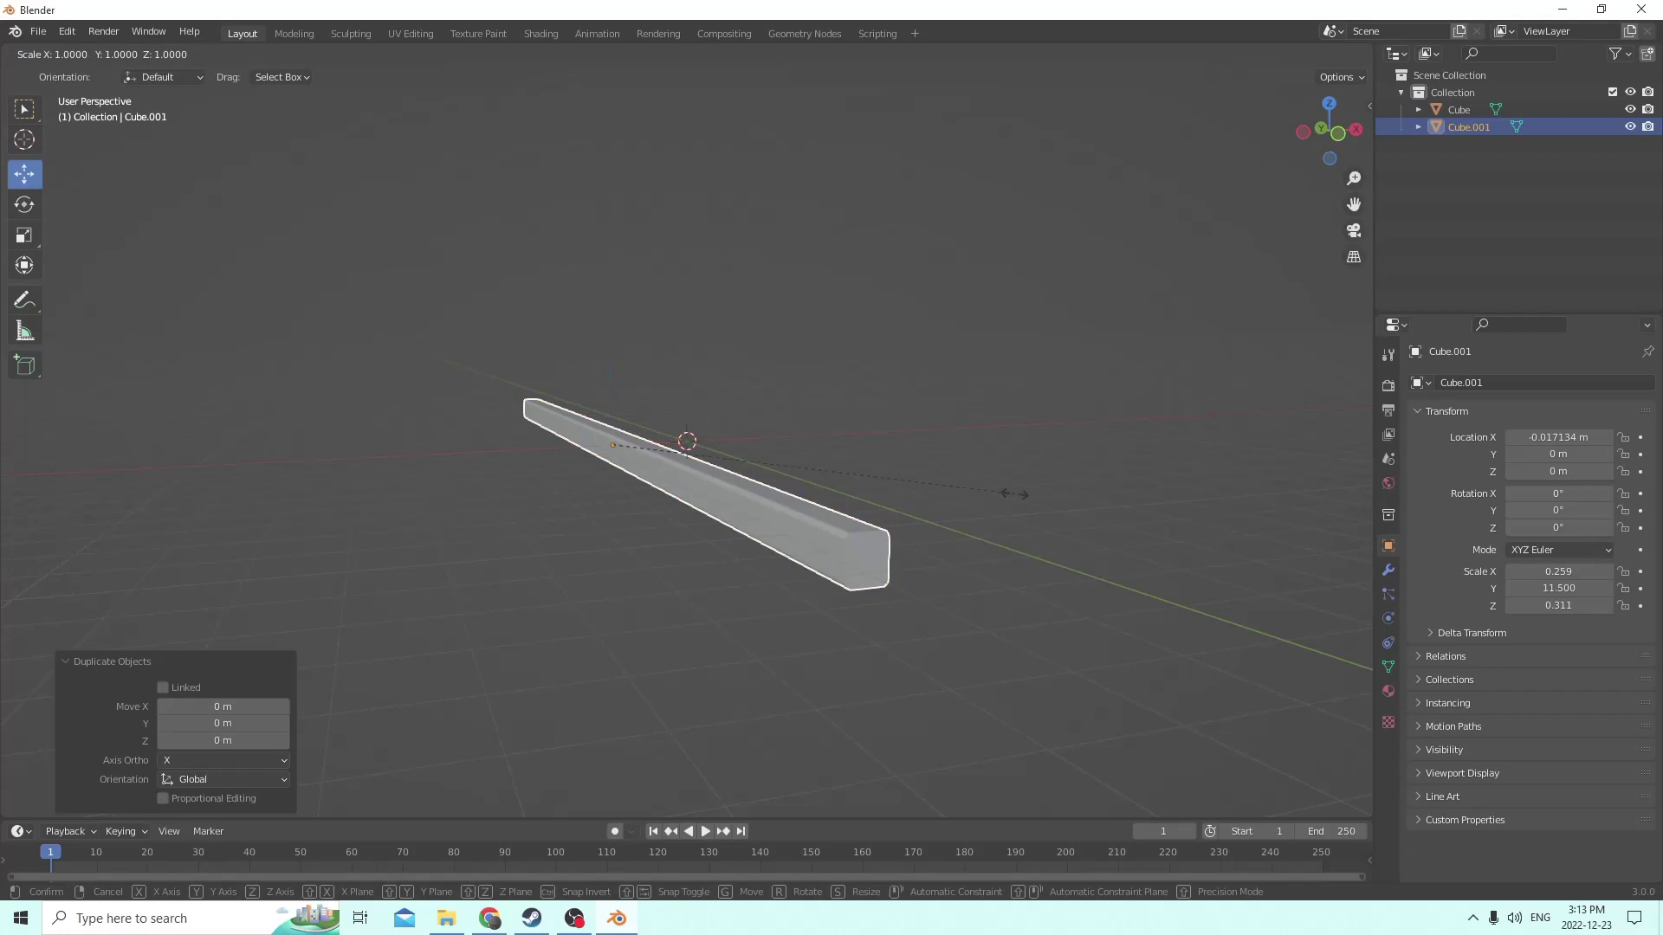
{"action": "left_click", "coordinate": [1004, 494]}
{"action": "middle_click_drag", "start_coordinate": [1003, 497], "coordinate": [135, 329]}
{"action": "left_click", "coordinate": [25, 234]}
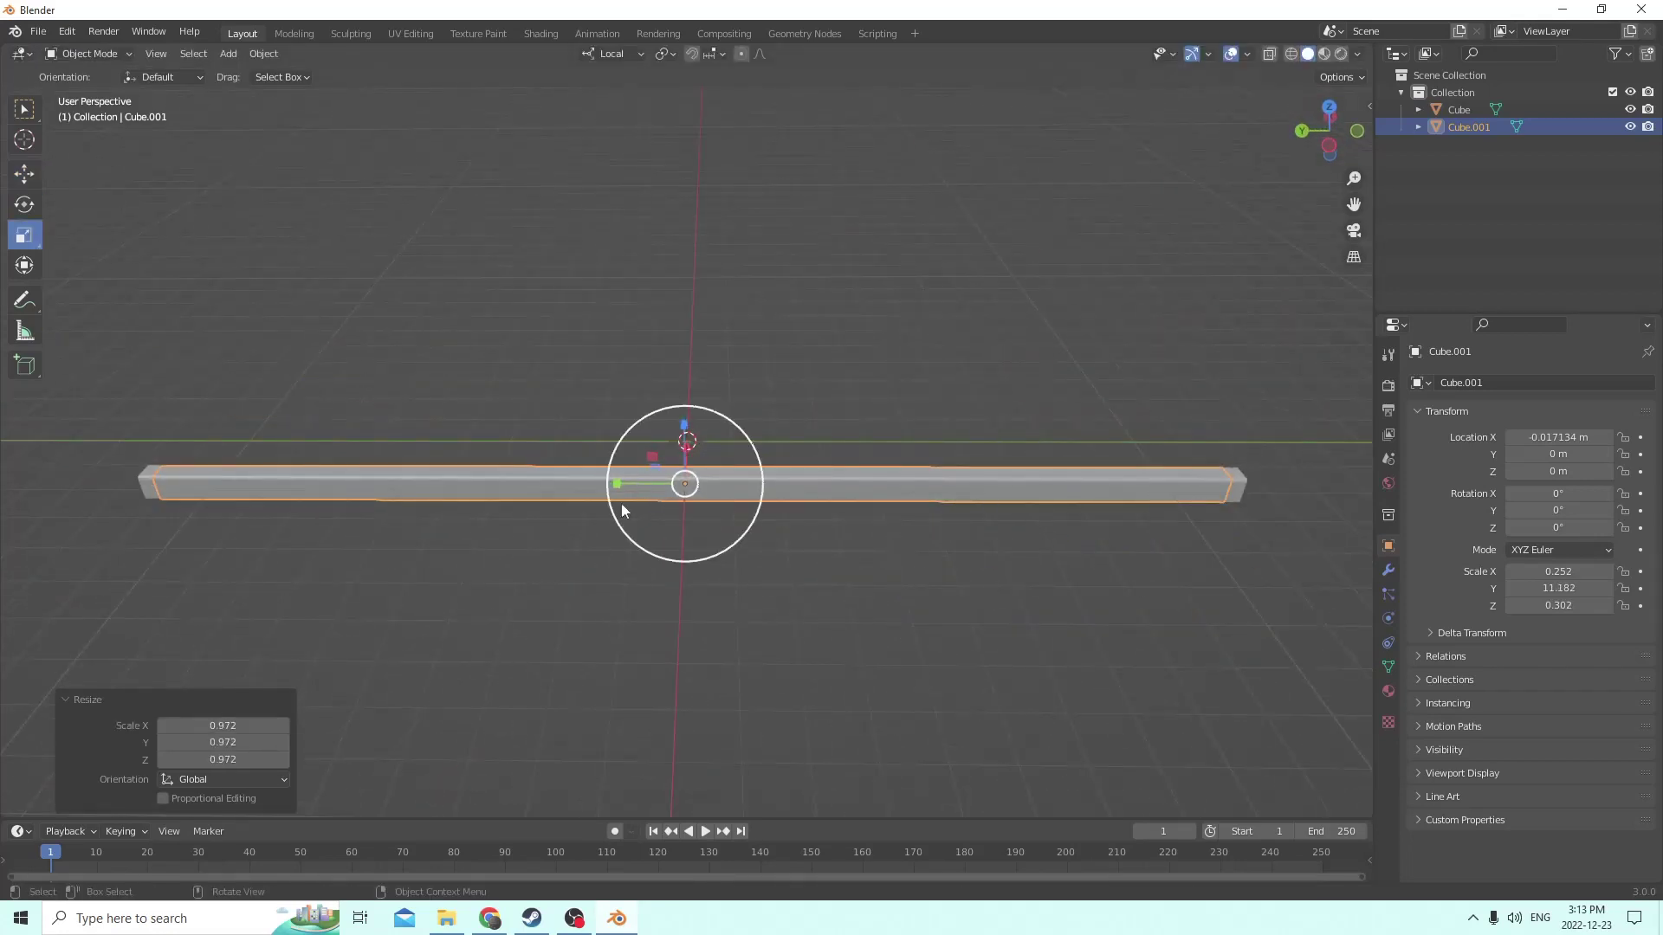
{"action": "mouse_move", "coordinate": [612, 483]}
{"action": "left_mouse_down"}
{"action": "mouse_move", "coordinate": [578, 484]}
{"action": "mouse_move", "coordinate": [603, 485]}
{"action": "left_mouse_up"}
{"action": "middle_click_drag", "start_coordinate": [603, 485], "coordinate": [440, 403]}
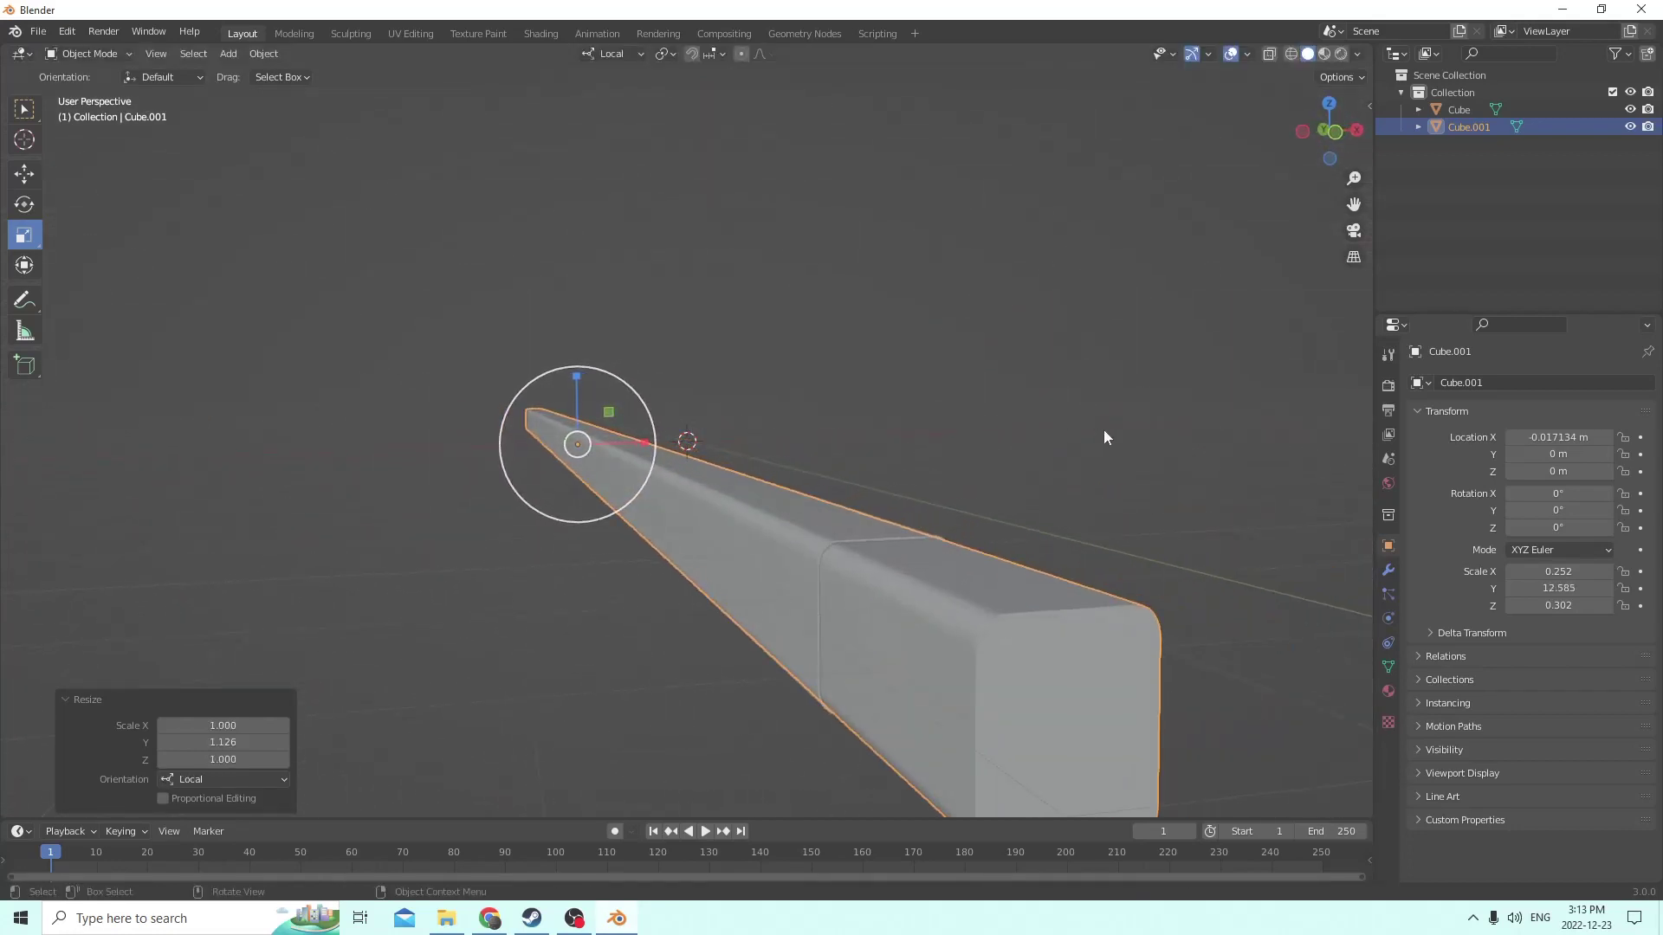
Narrow the copy to X 0.215 and Z 0.262, then add the original beam to the selection
{"action": "key", "text": "s"}
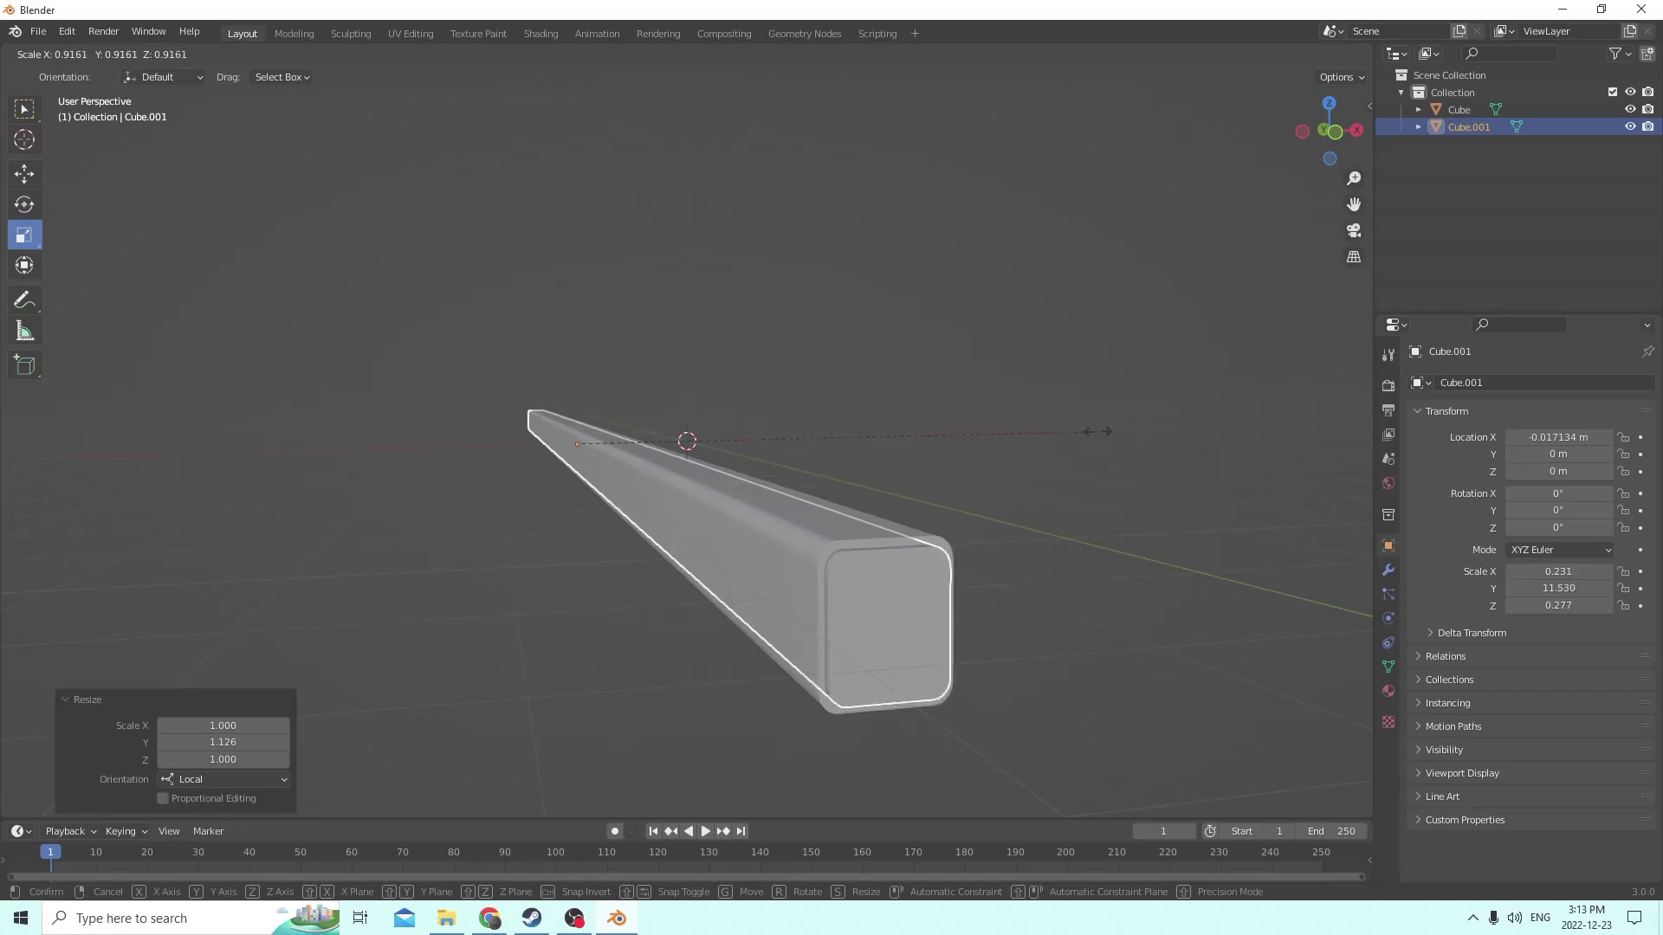
{"action": "left_click", "coordinate": [1098, 432]}
{"action": "mouse_move", "coordinate": [1098, 432]}
{"action": "middle_mouse_down"}
{"action": "mouse_move", "coordinate": [1069, 425]}
{"action": "mouse_move", "coordinate": [1091, 435]}
{"action": "middle_mouse_up"}
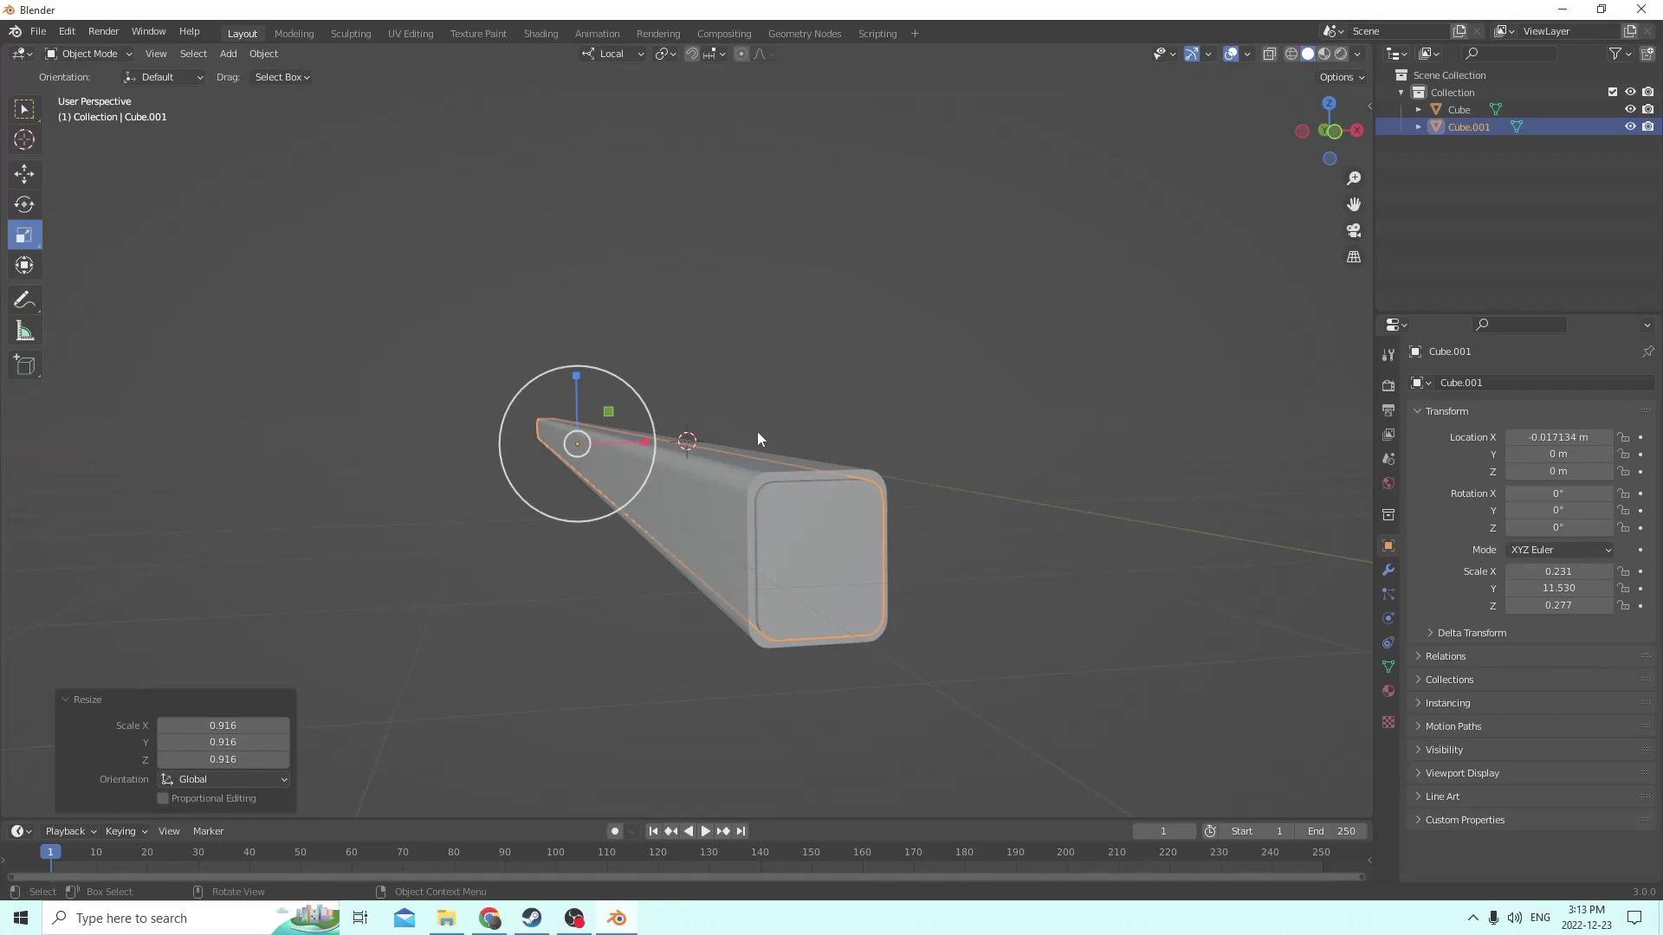
{"action": "middle_click_drag", "start_coordinate": [665, 452], "coordinate": [580, 368]}
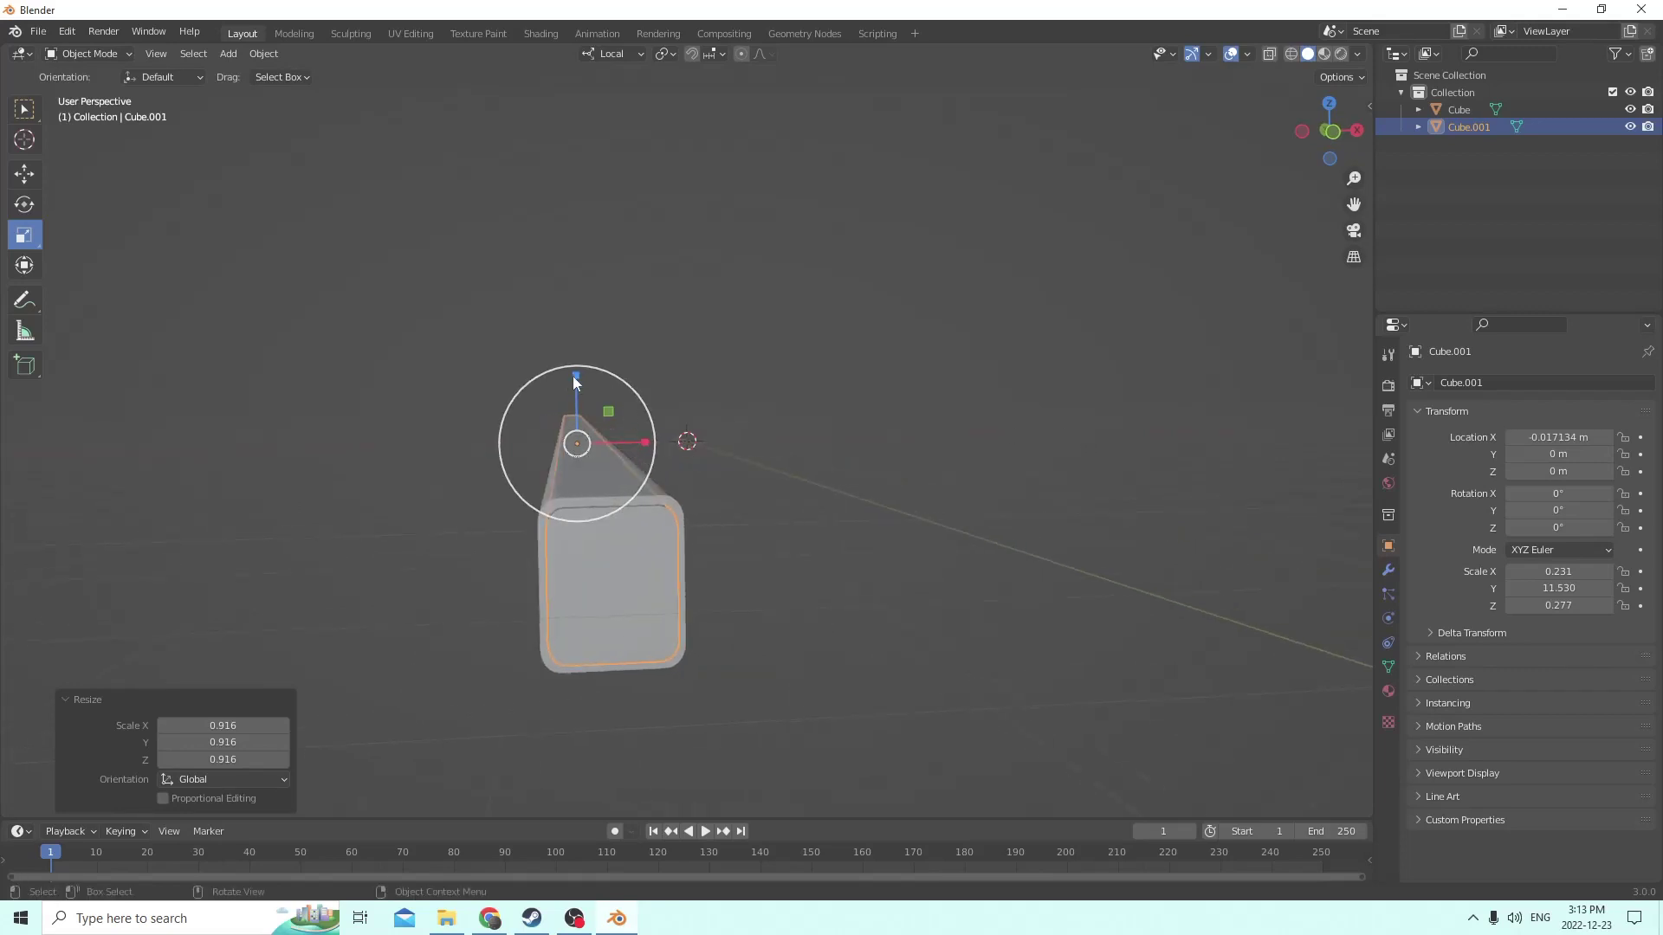
{"action": "left_click_drag", "start_coordinate": [575, 376], "coordinate": [575, 382]}
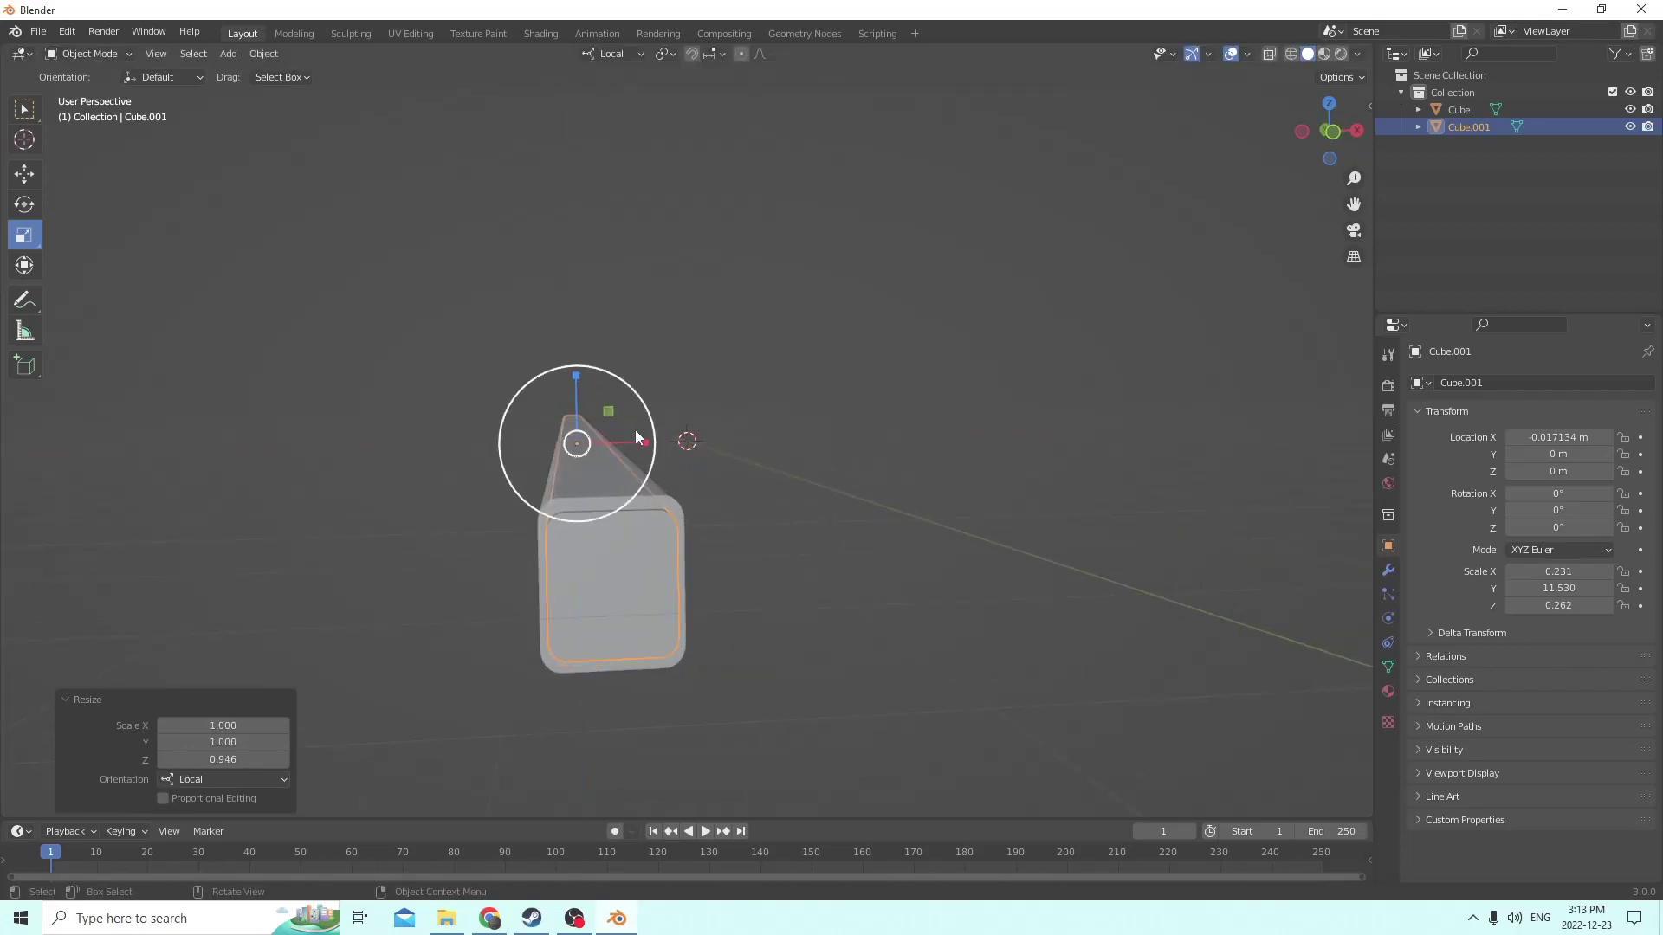
{"action": "left_click_drag", "start_coordinate": [634, 439], "coordinate": [636, 440]}
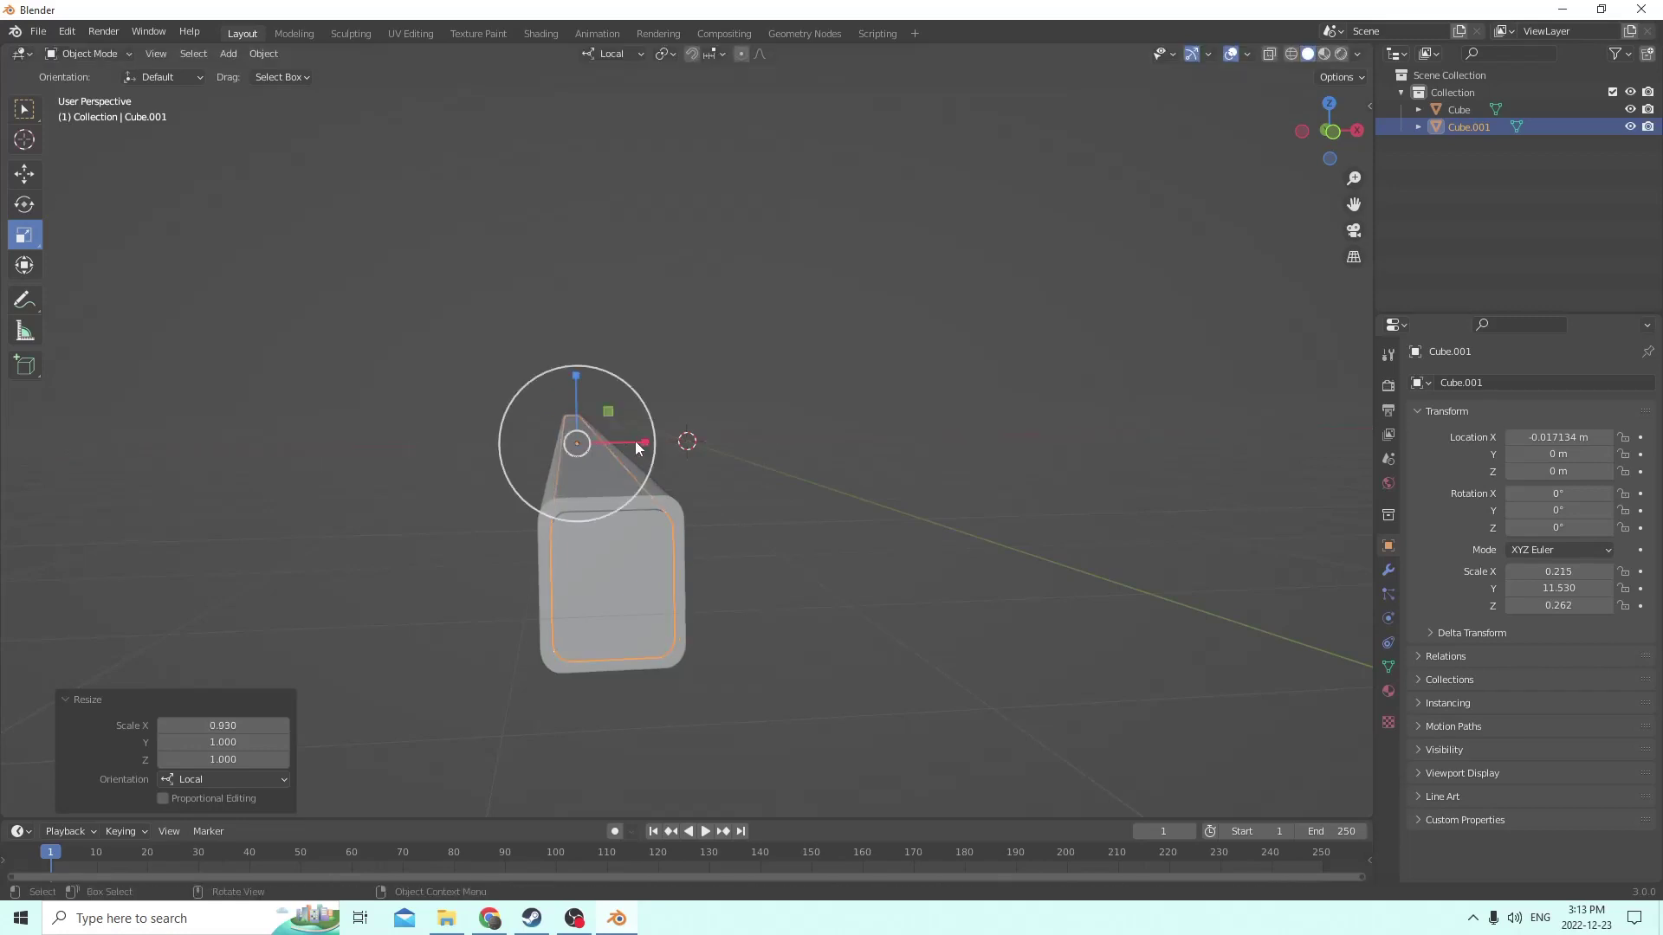
{"action": "middle_click_drag", "start_coordinate": [636, 440], "coordinate": [871, 485]}
{"action": "left_click", "coordinate": [903, 483]}
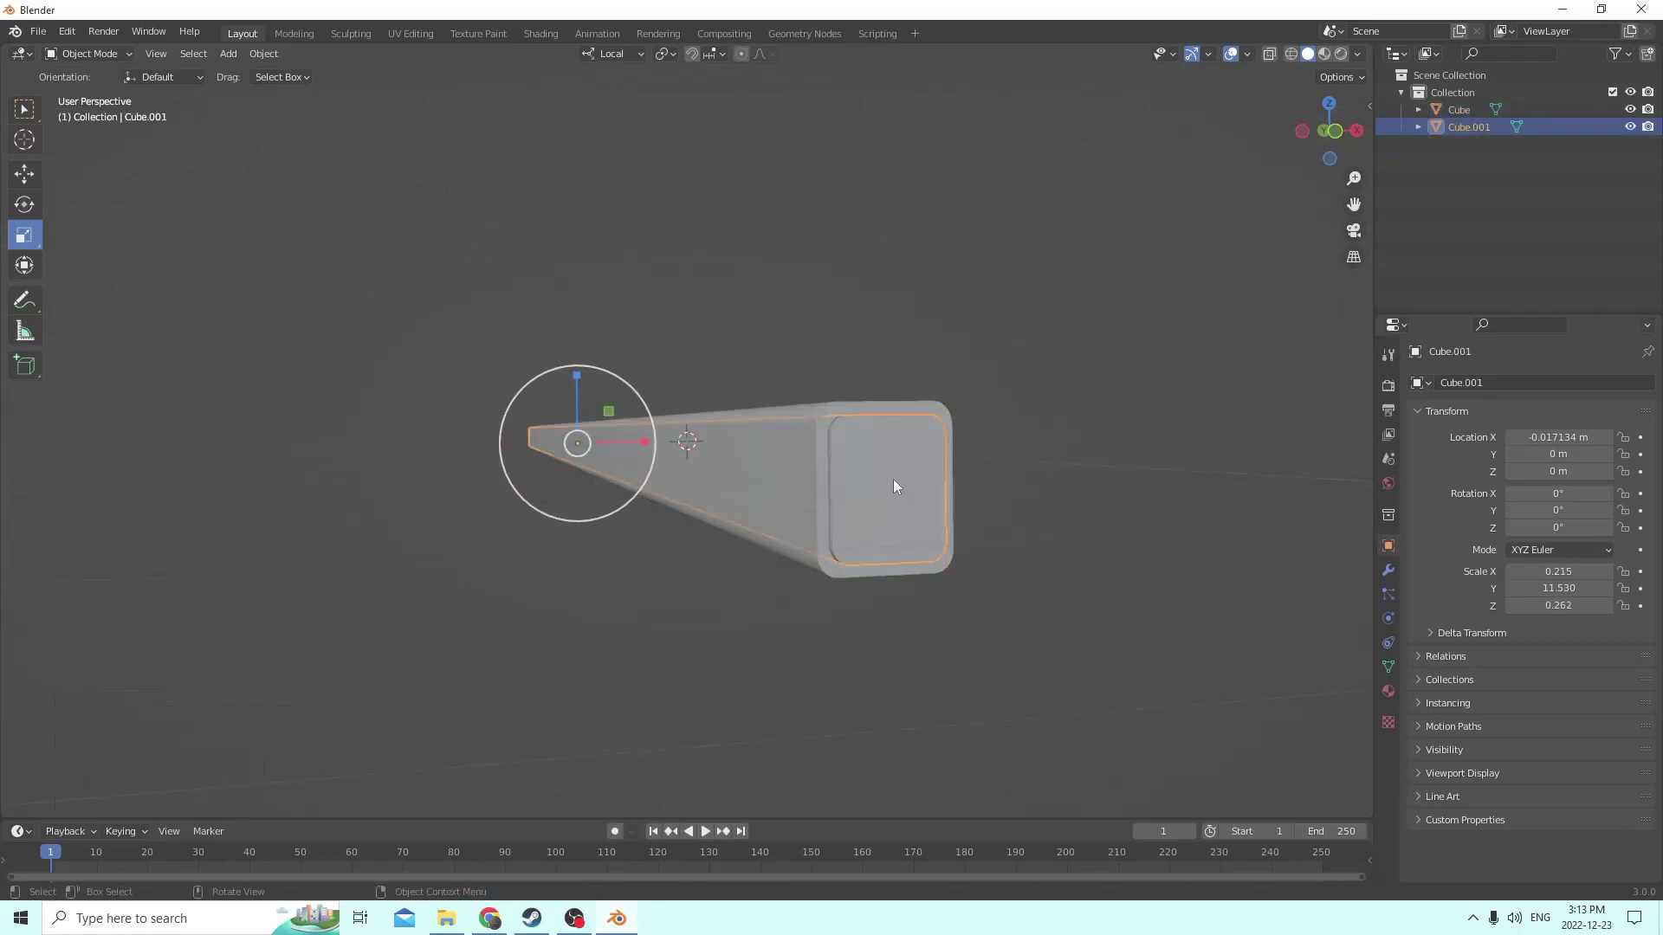
{"action": "left_click", "coordinate": [688, 451], "text": "shift"}
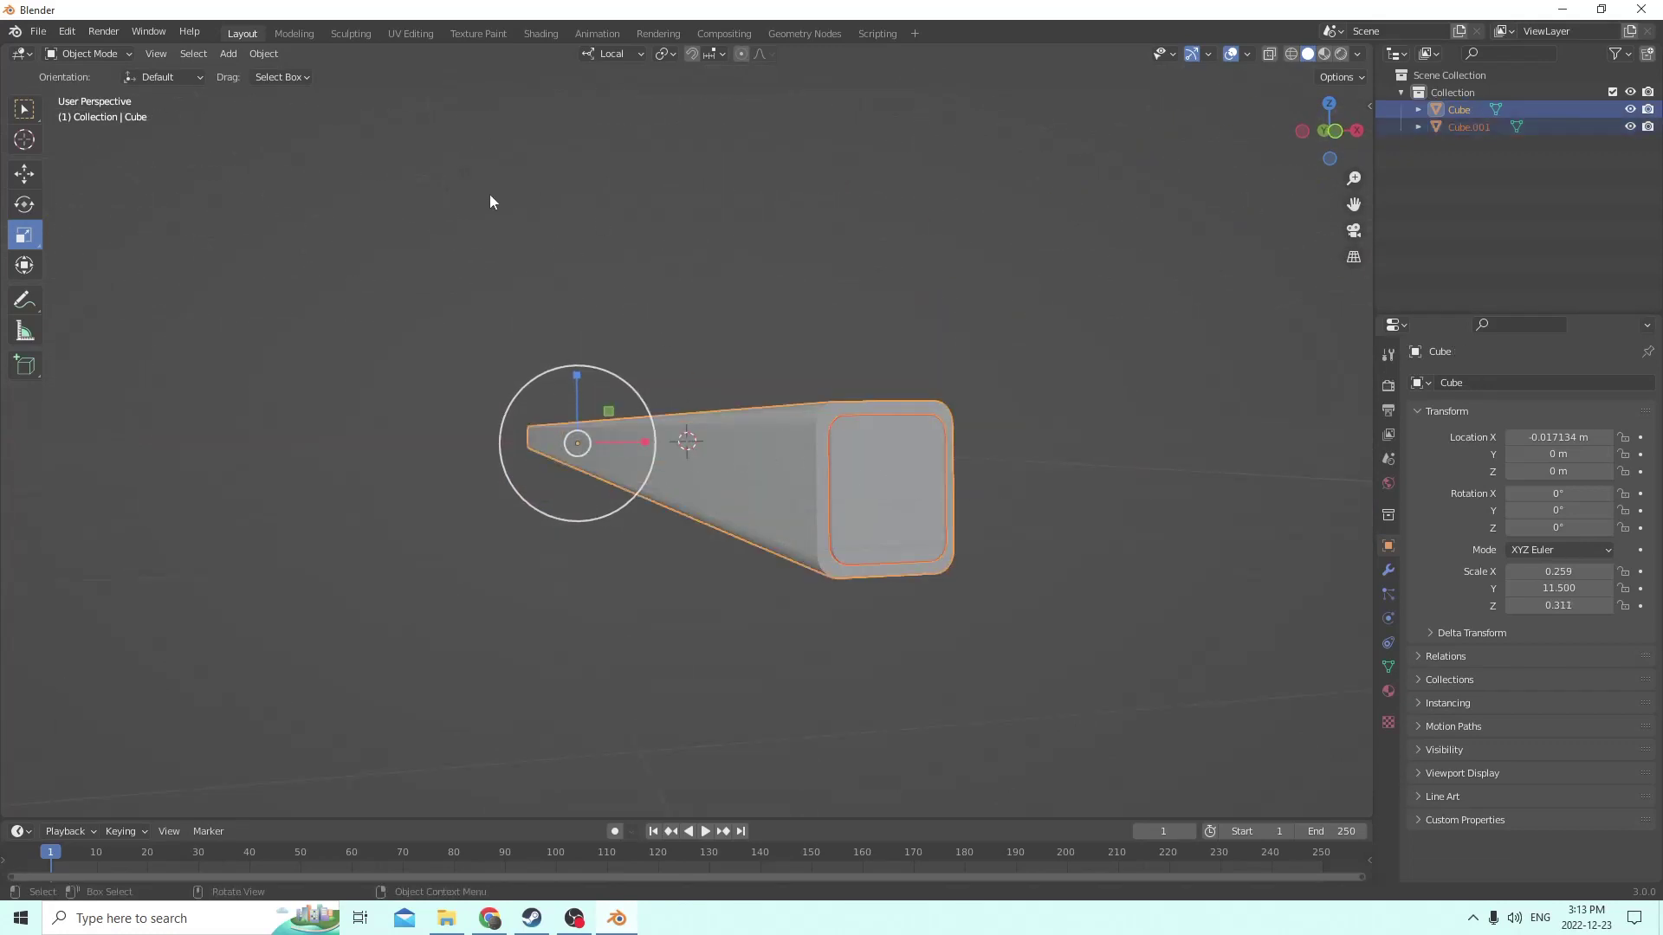
Subtract Cube.001 from Cube with Bool Tool's Auto Boolean Difference, then view the hollow end
{"action": "left_click", "coordinate": [265, 54]}
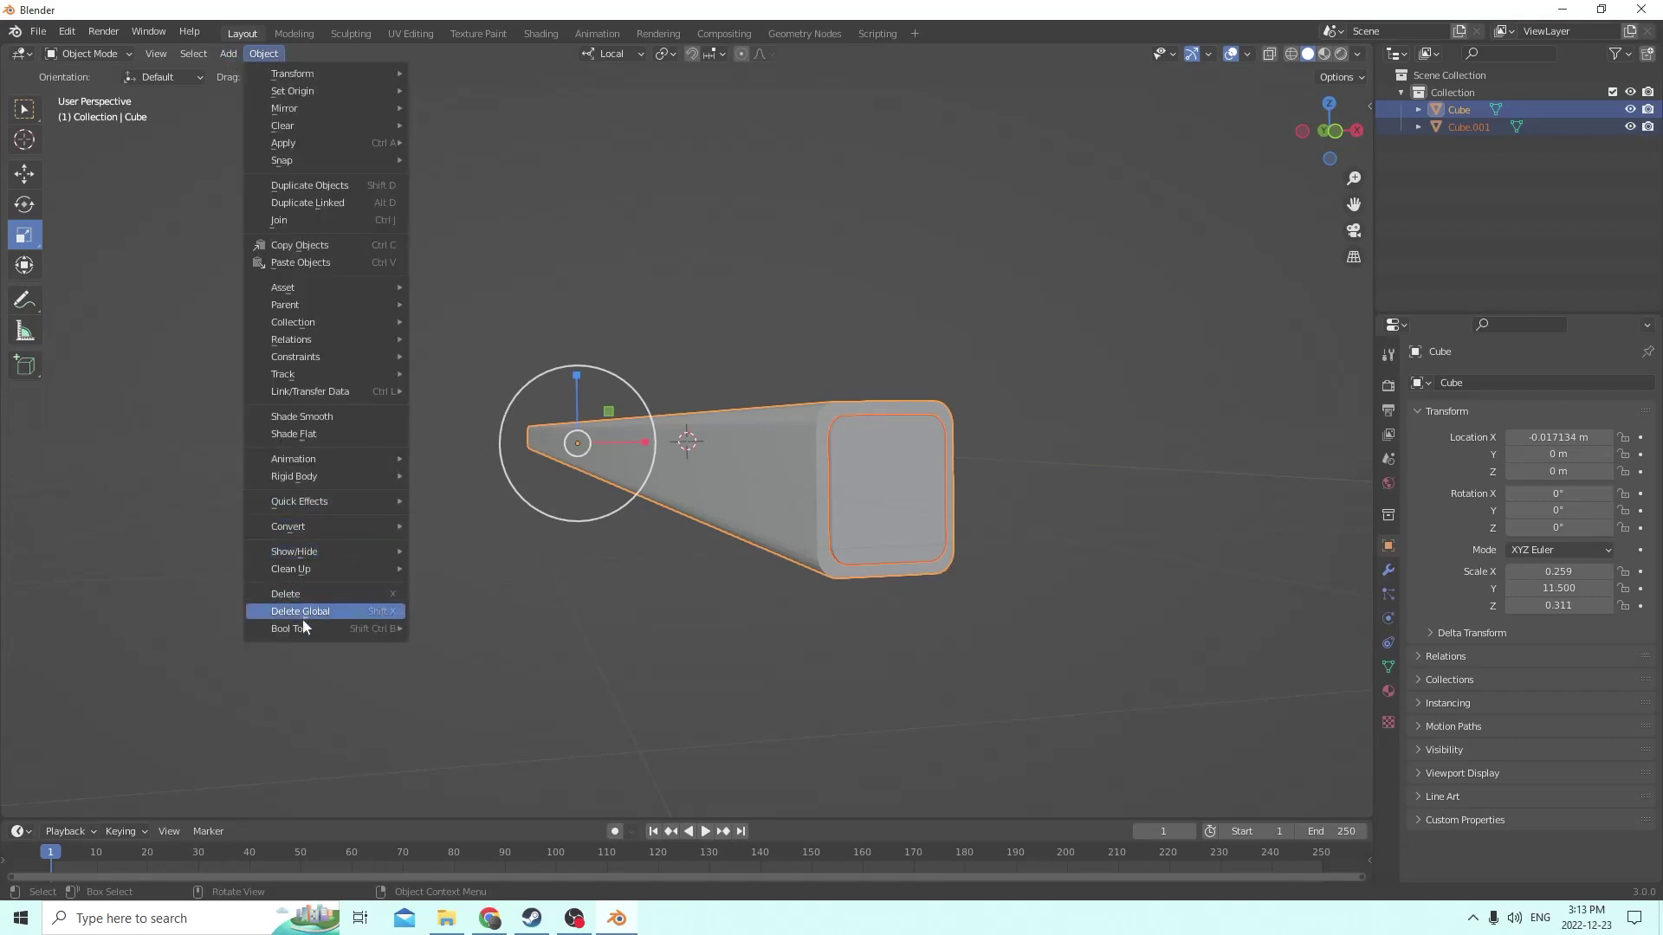
{"action": "mouse_move", "coordinate": [335, 631]}
{"action": "left_click", "coordinate": [466, 645]}
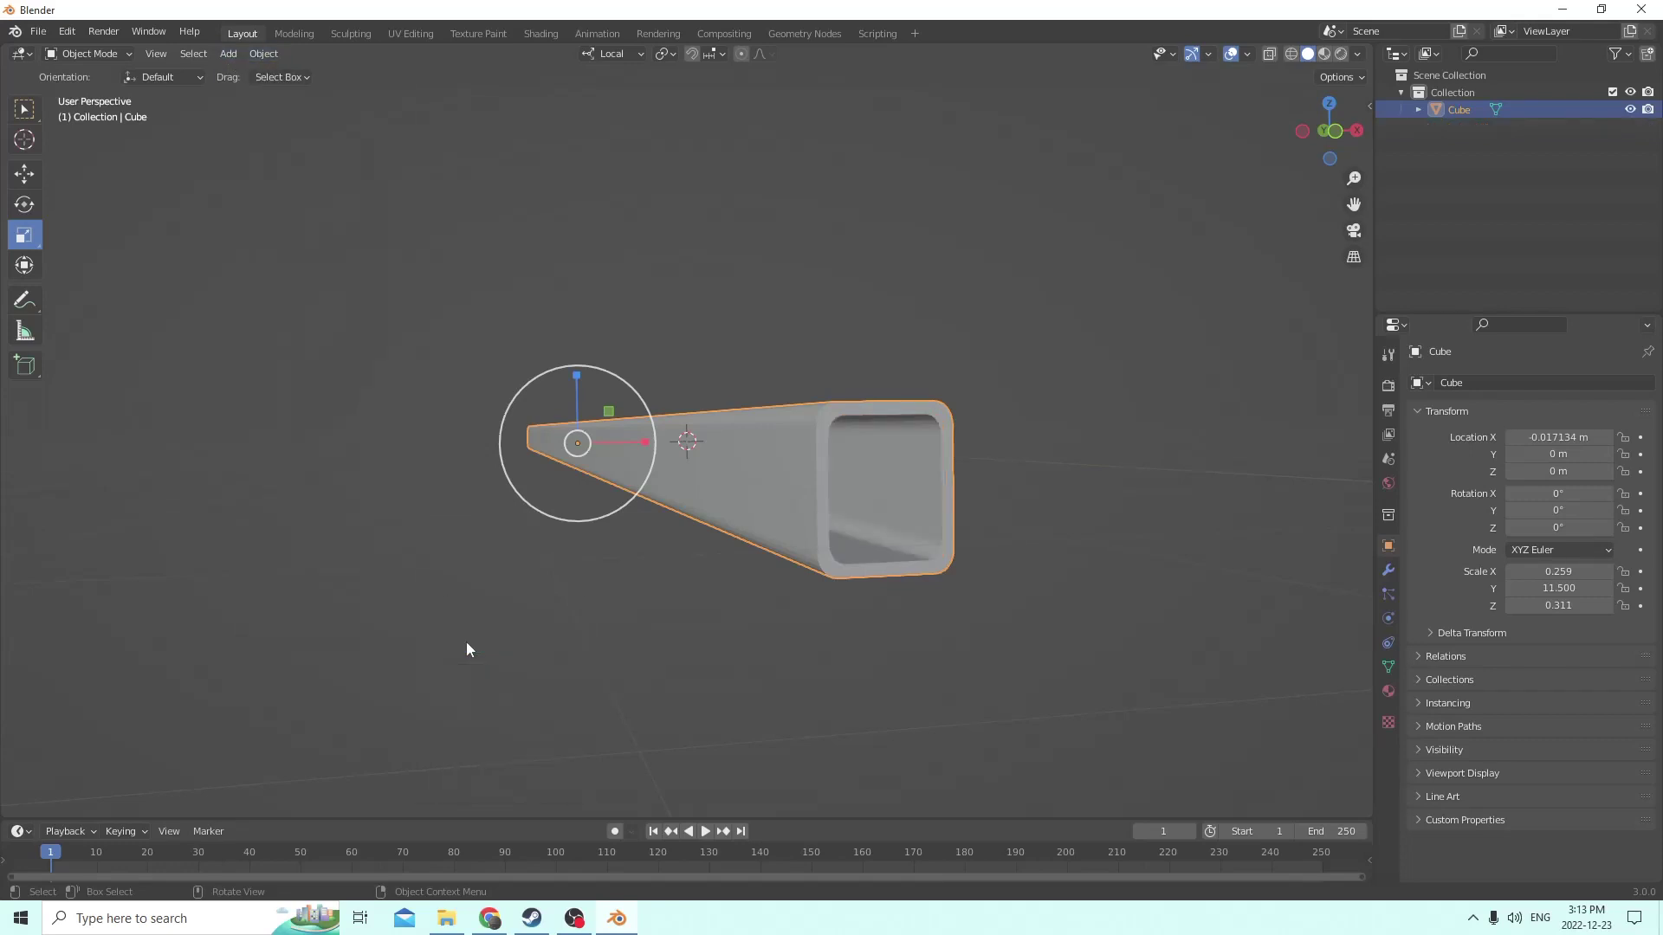
{"action": "middle_click_drag", "start_coordinate": [431, 490], "coordinate": [776, 560]}
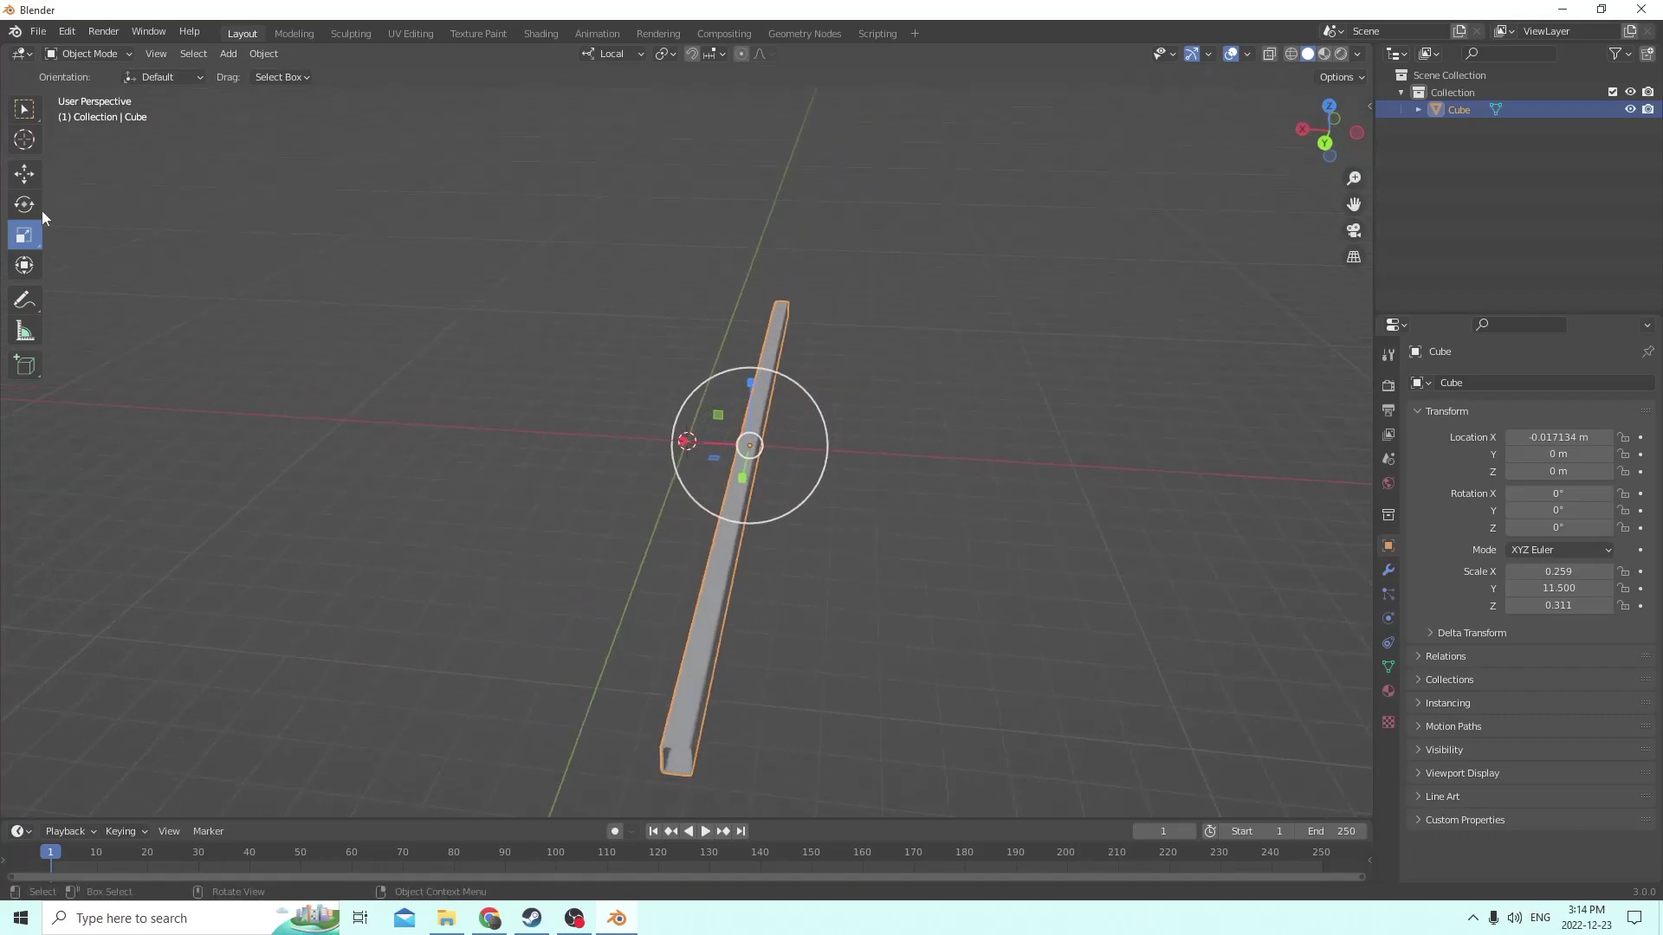
Duplicate the hollow rail in place and set the copy's X location to 0.017134 m
{"action": "left_click", "coordinate": [14, 184]}
{"action": "middle_click_drag", "start_coordinate": [561, 242], "coordinate": [679, 288]}
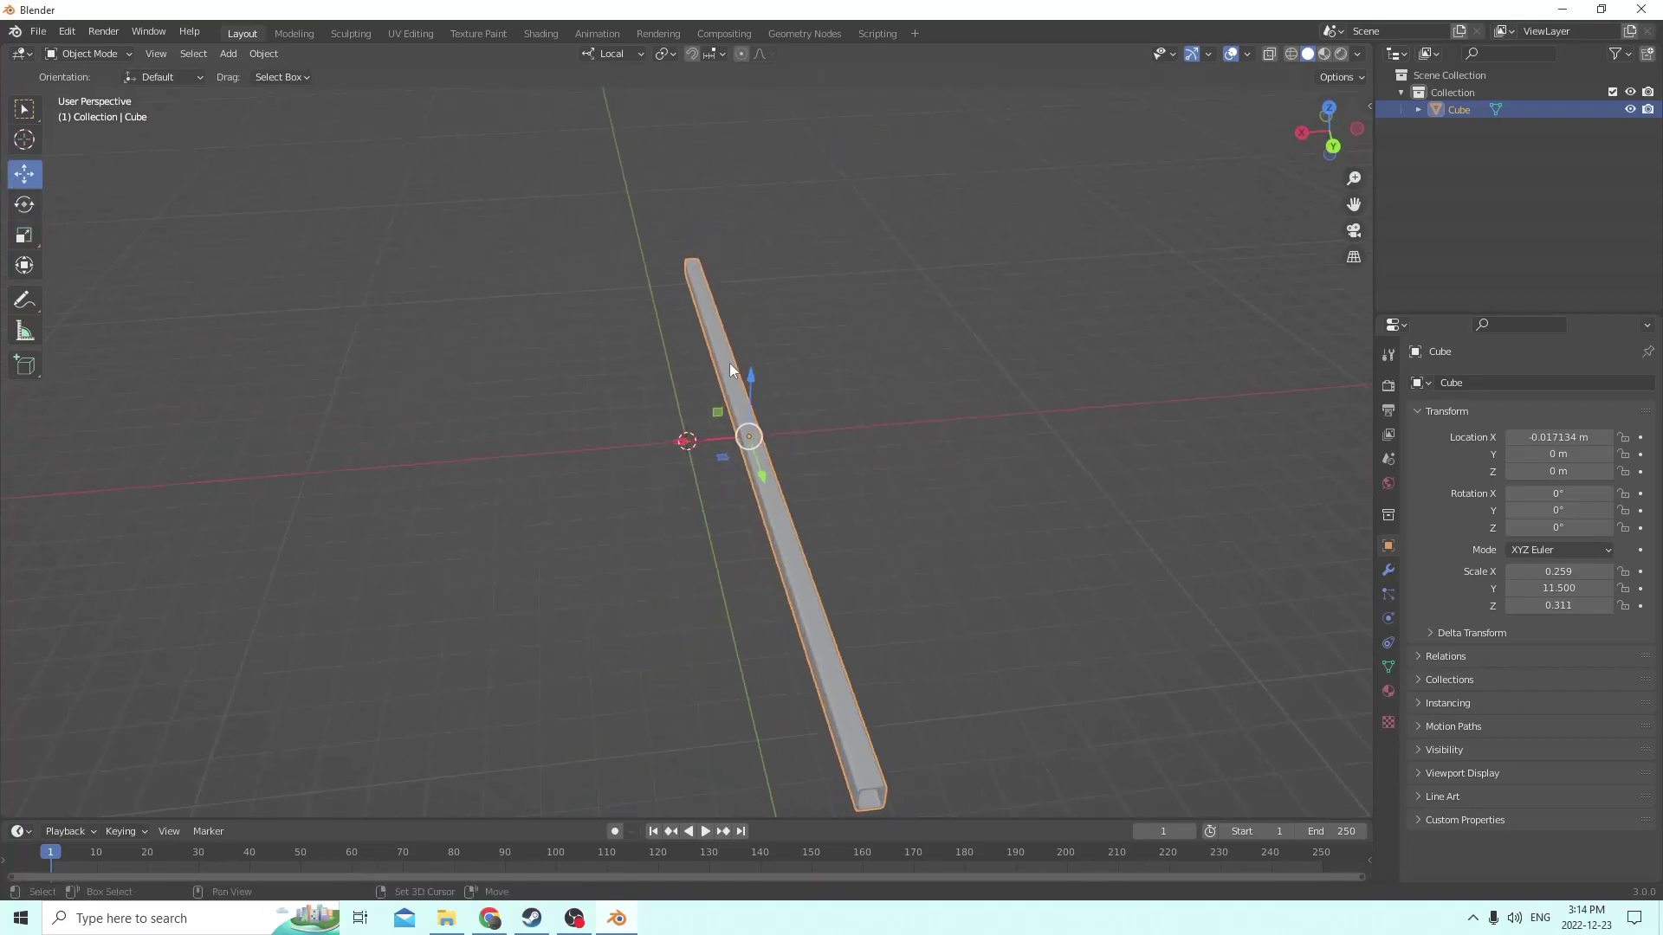
{"action": "key", "text": "shift+d"}
{"action": "right_click", "coordinate": [916, 318]}
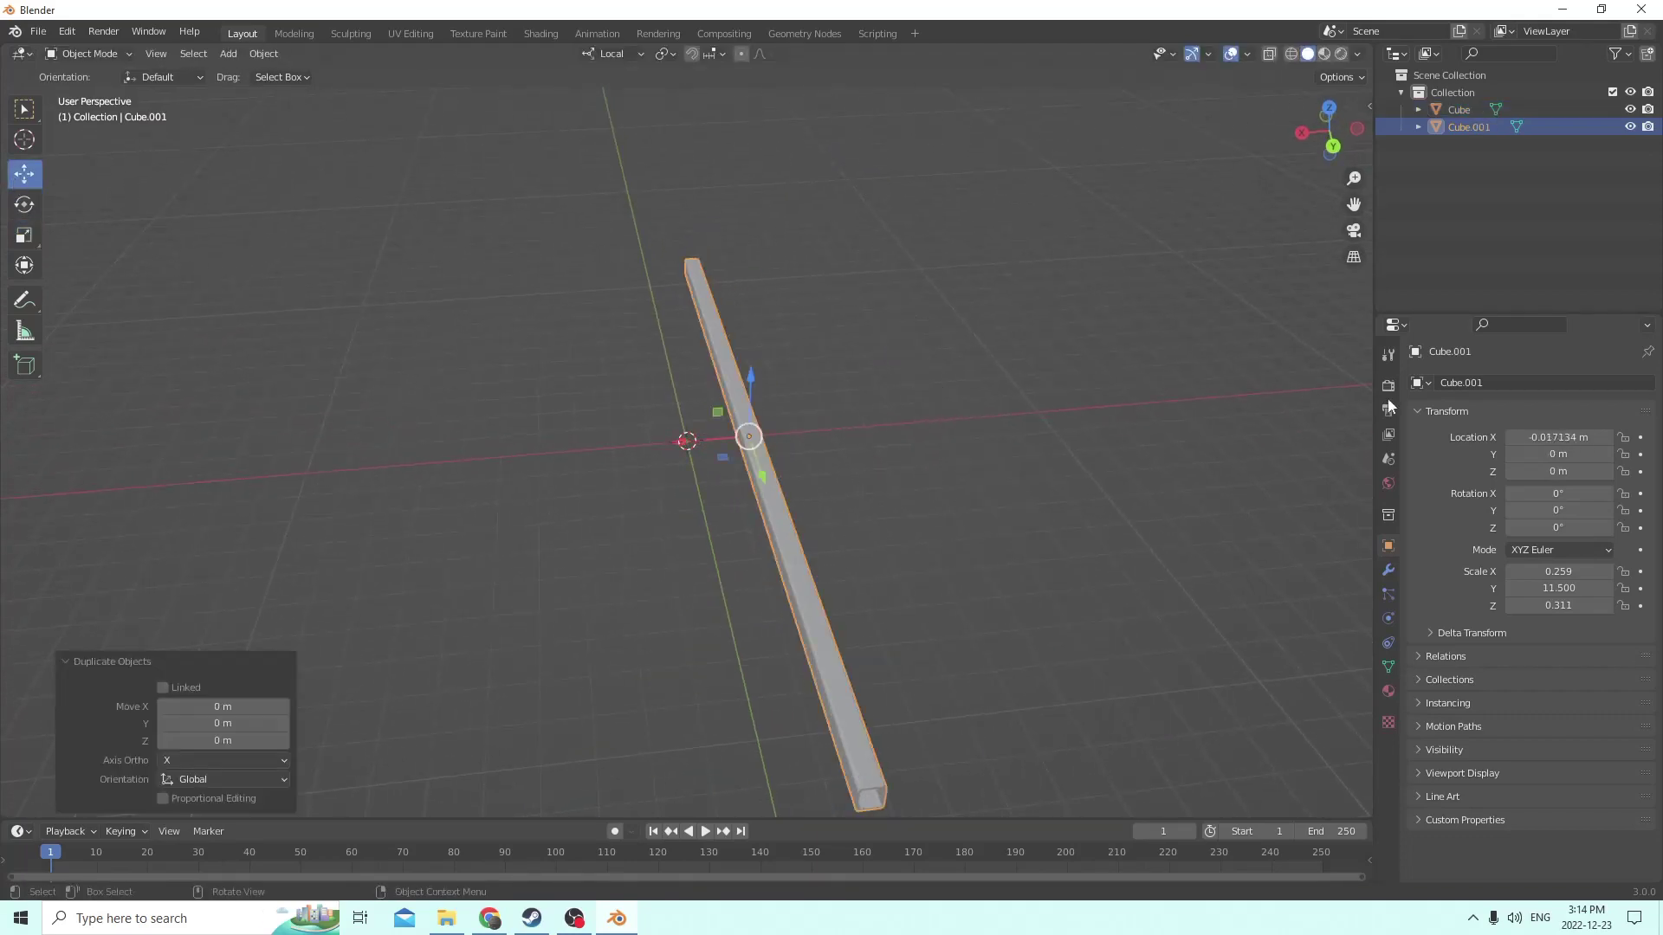
{"action": "left_click", "coordinate": [1522, 437]}
{"action": "left_click", "coordinate": [1514, 438]}
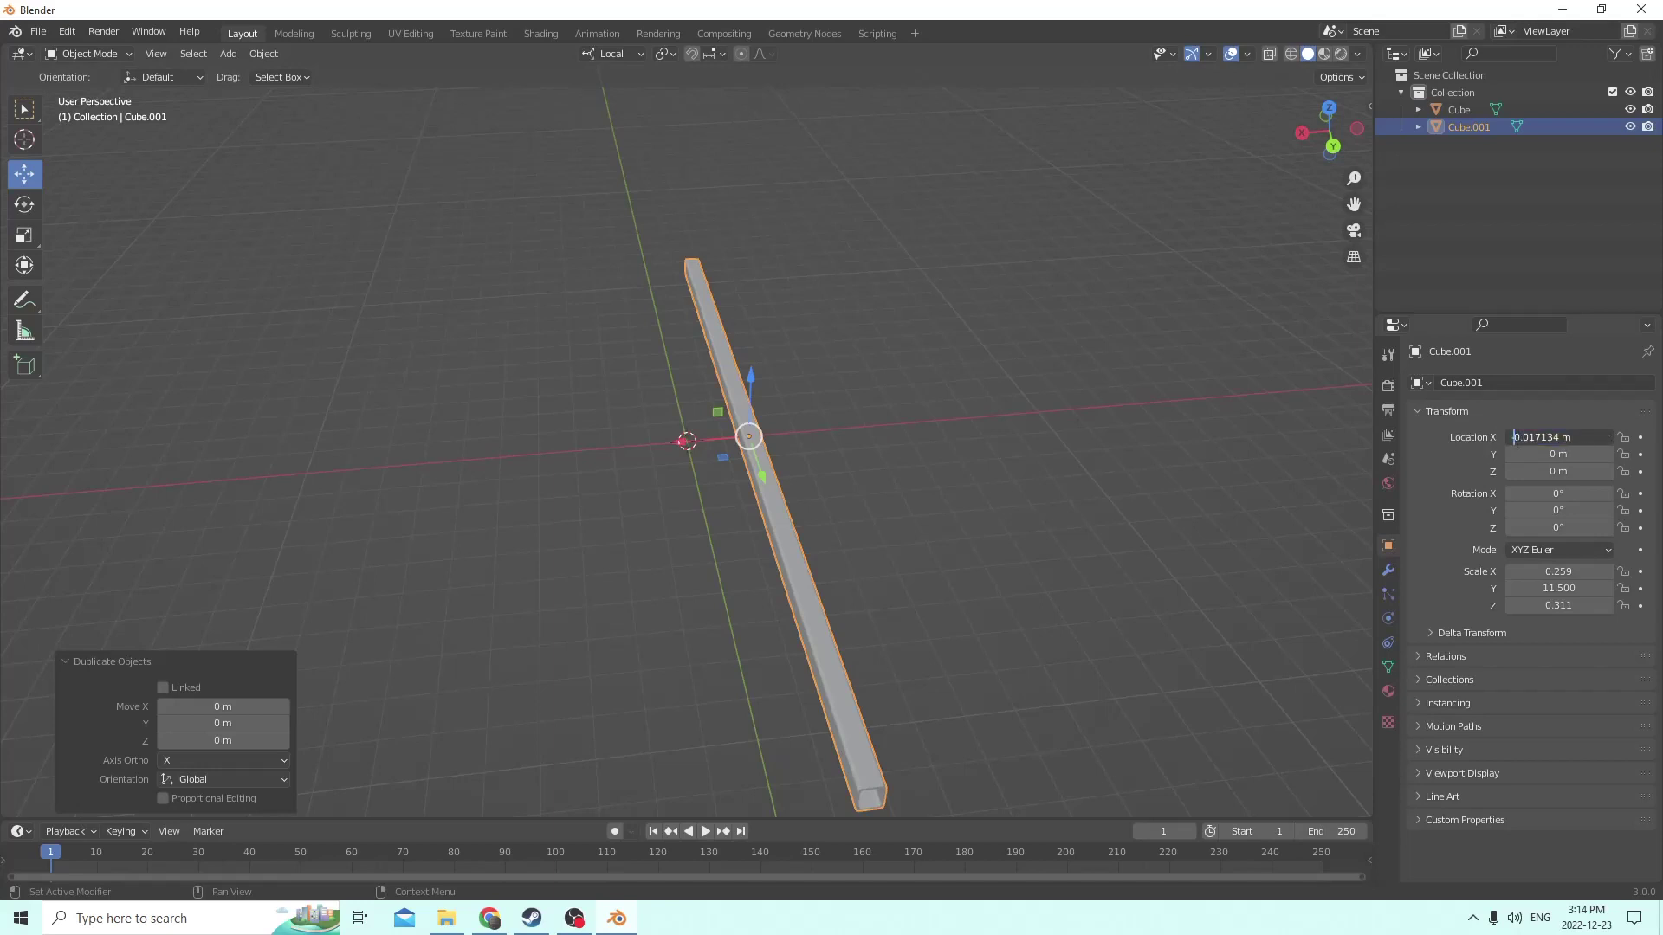
{"action": "key", "text": "Escape"}
With both rails in view, bring up the Shift+A Add menu to insert a mesh
{"action": "middle_click_drag", "start_coordinate": [1509, 449], "coordinate": [1095, 350]}
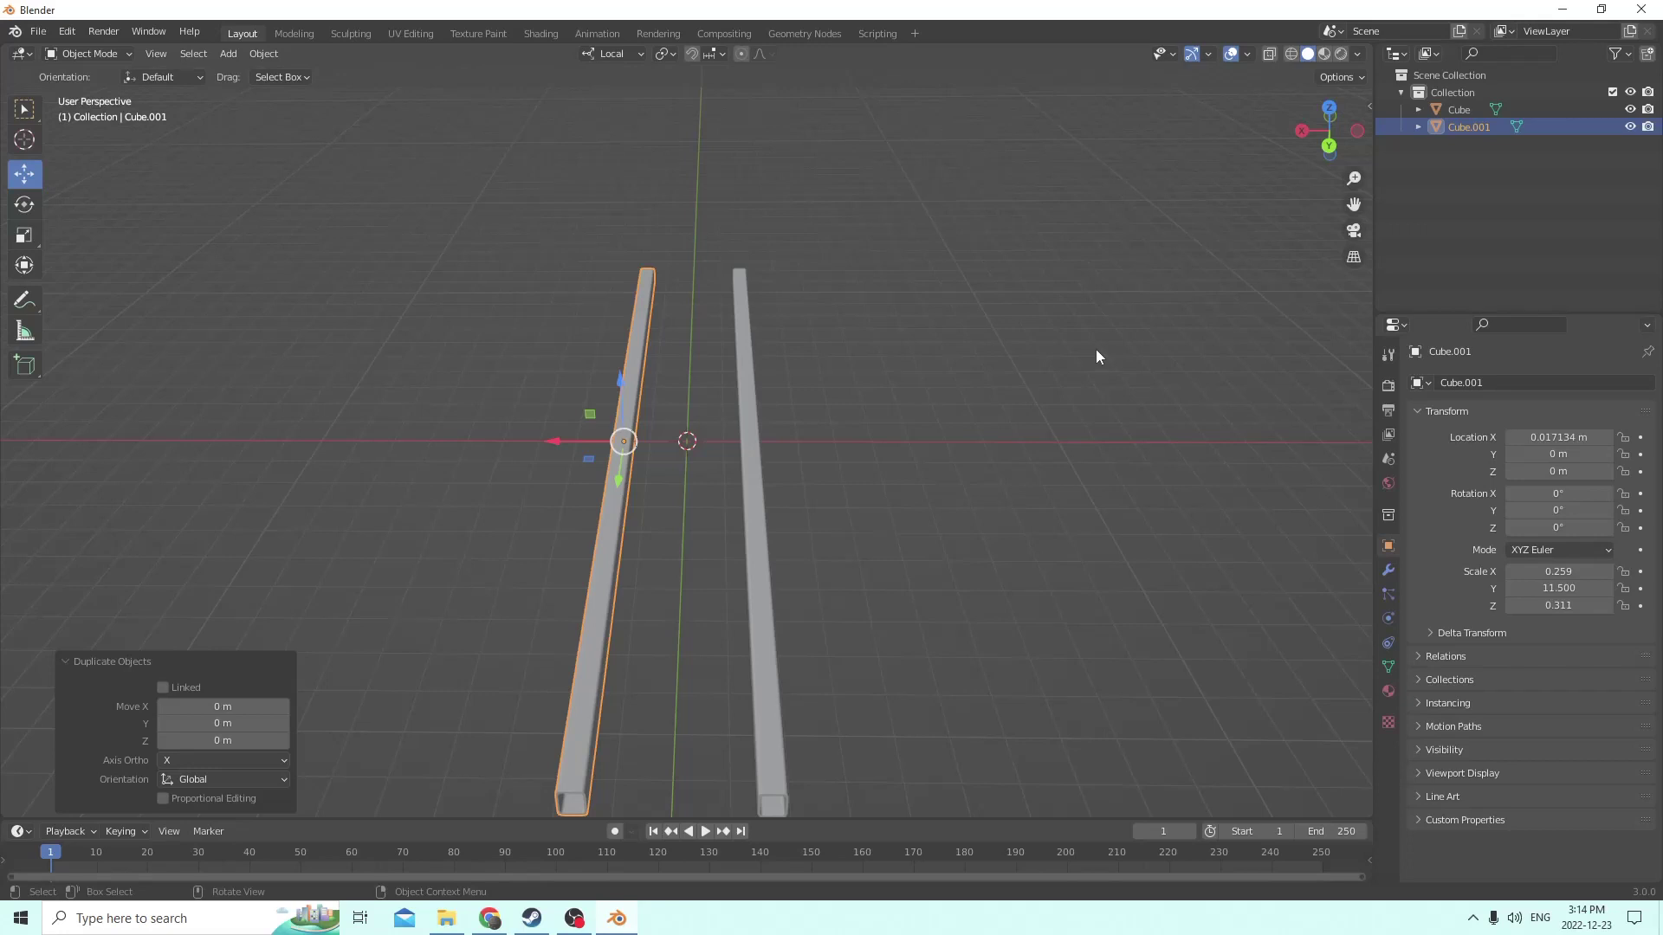
{"action": "middle_click_drag", "start_coordinate": [1351, 297], "coordinate": [979, 362]}
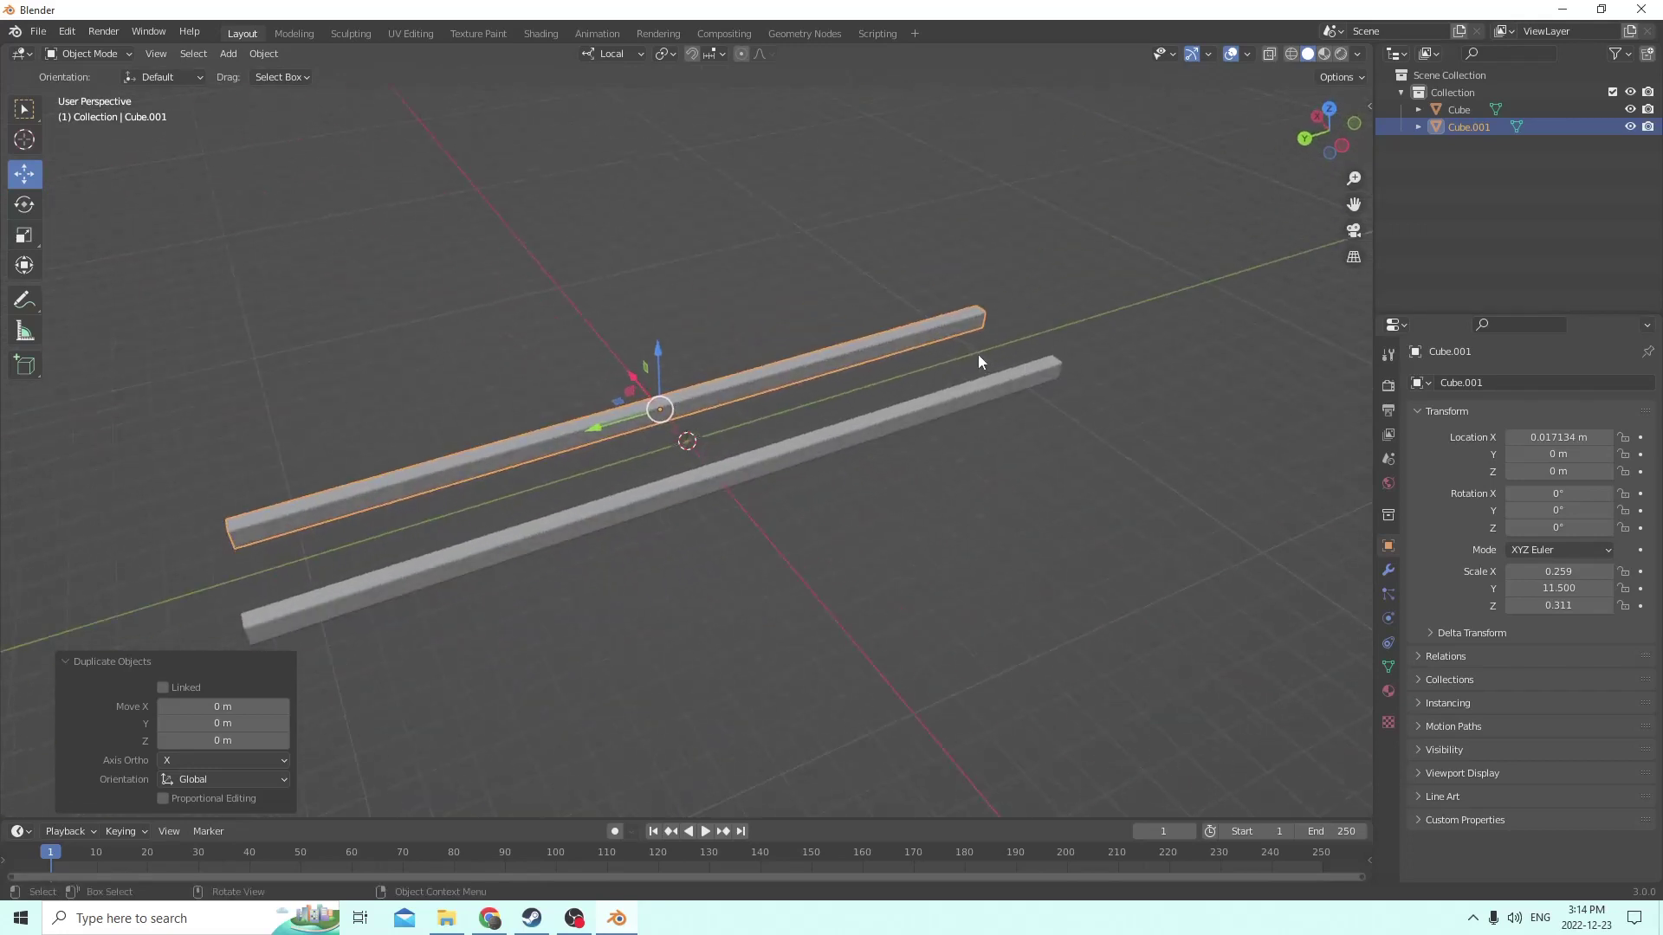
{"action": "key", "text": "shift+a"}
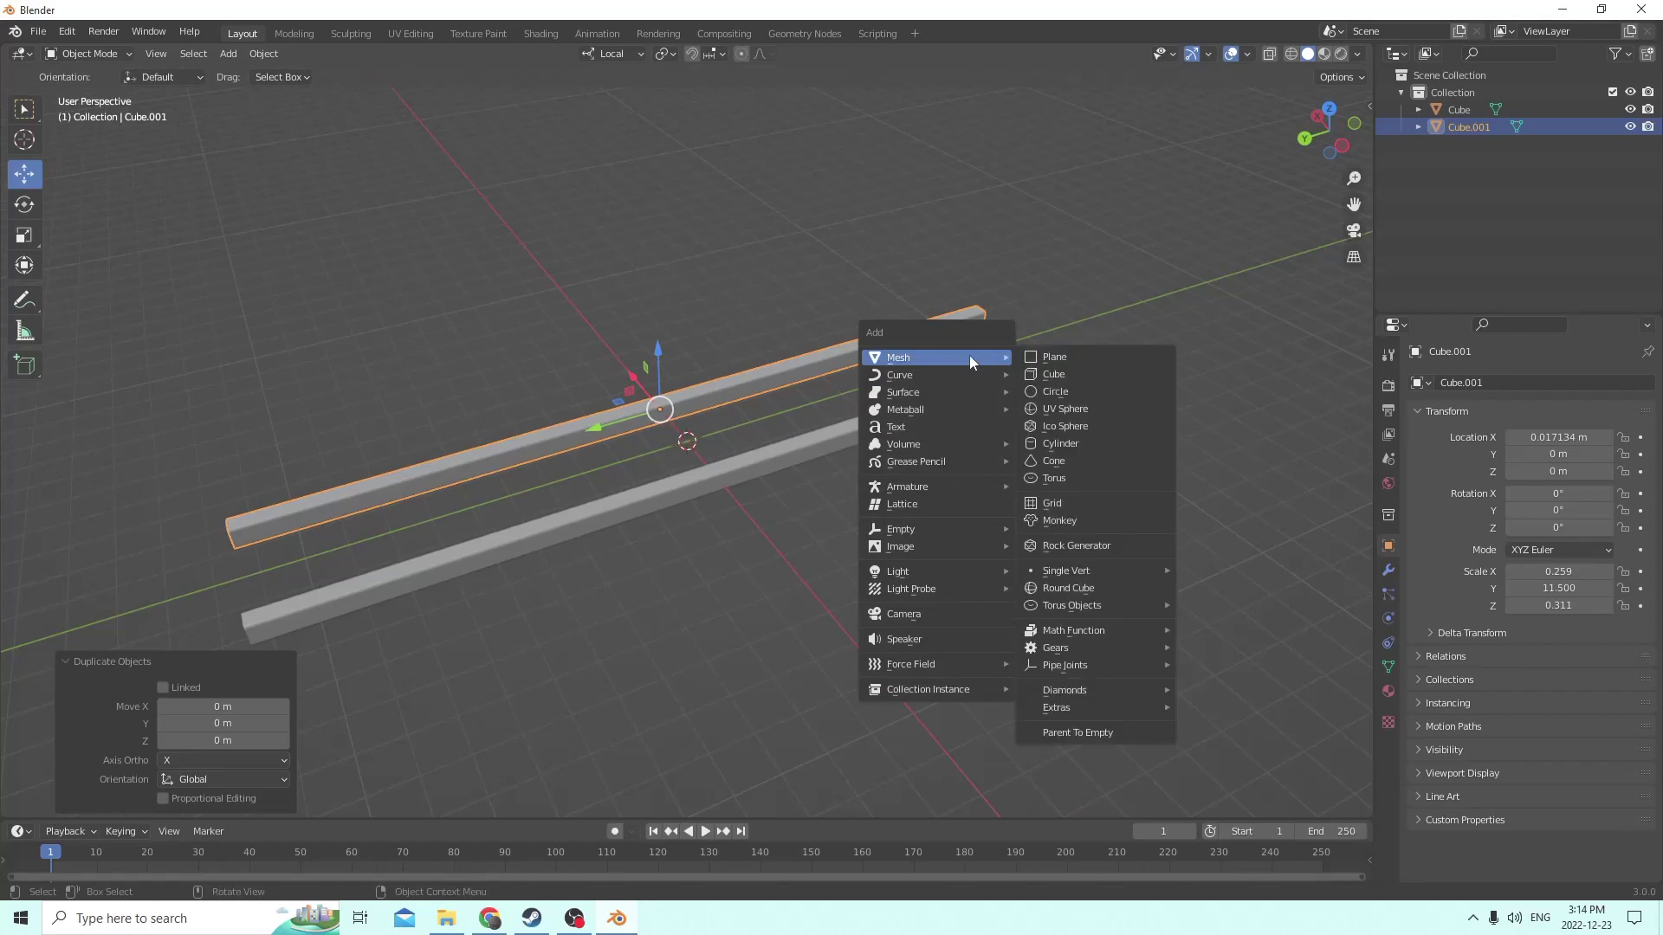
Add a cylinder and, after trying a Y location of 9, set it back to 0
{"action": "left_click", "coordinate": [1050, 447]}
{"action": "middle_click_drag", "start_coordinate": [818, 381], "coordinate": [814, 316]}
{"action": "scroll", "coordinate": [944, 403], "scroll_direction": "up", "scroll_amount": 1}
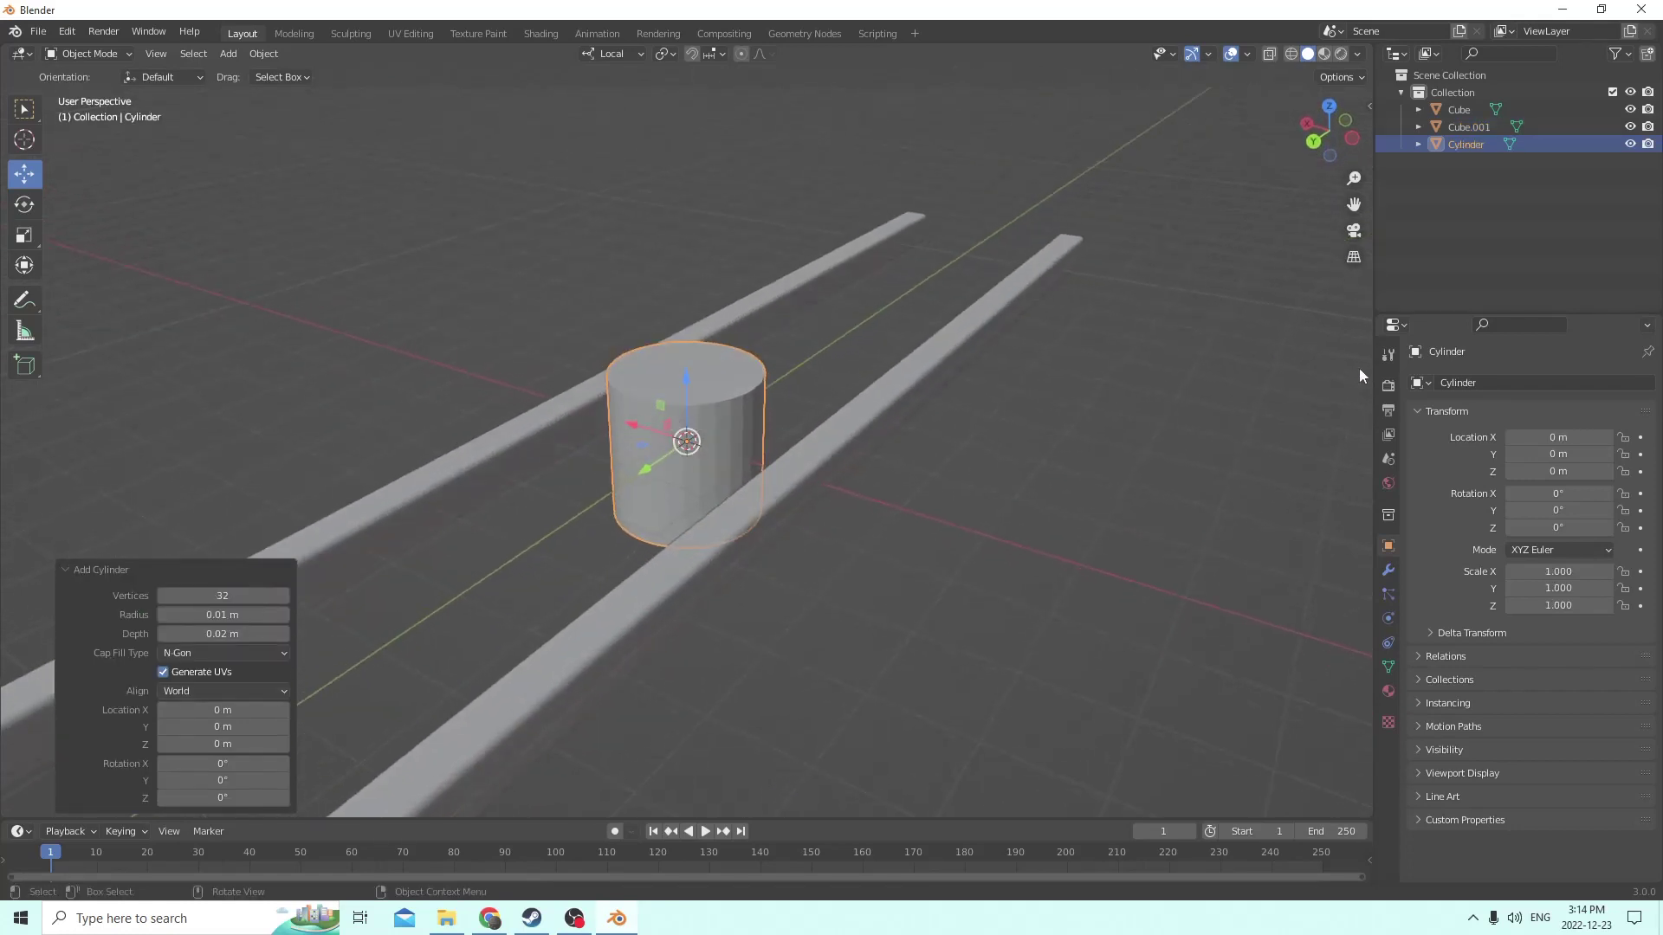
{"action": "left_click", "coordinate": [1559, 454]}
{"action": "type", "text": "90"}
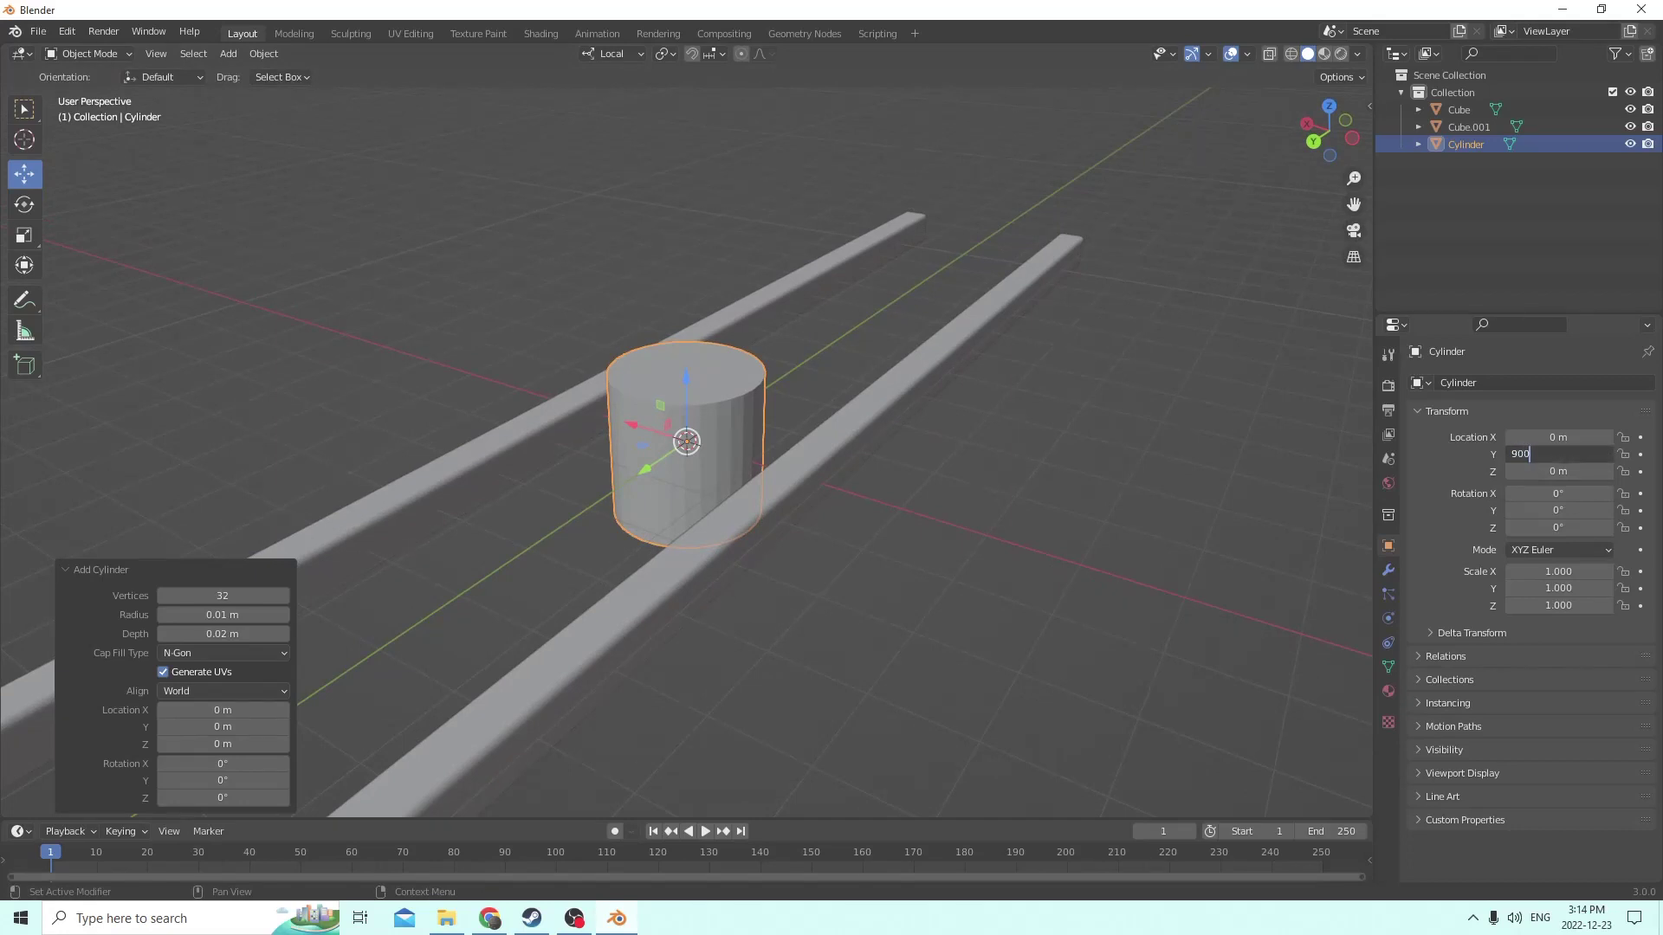
{"action": "key", "text": "Return"}
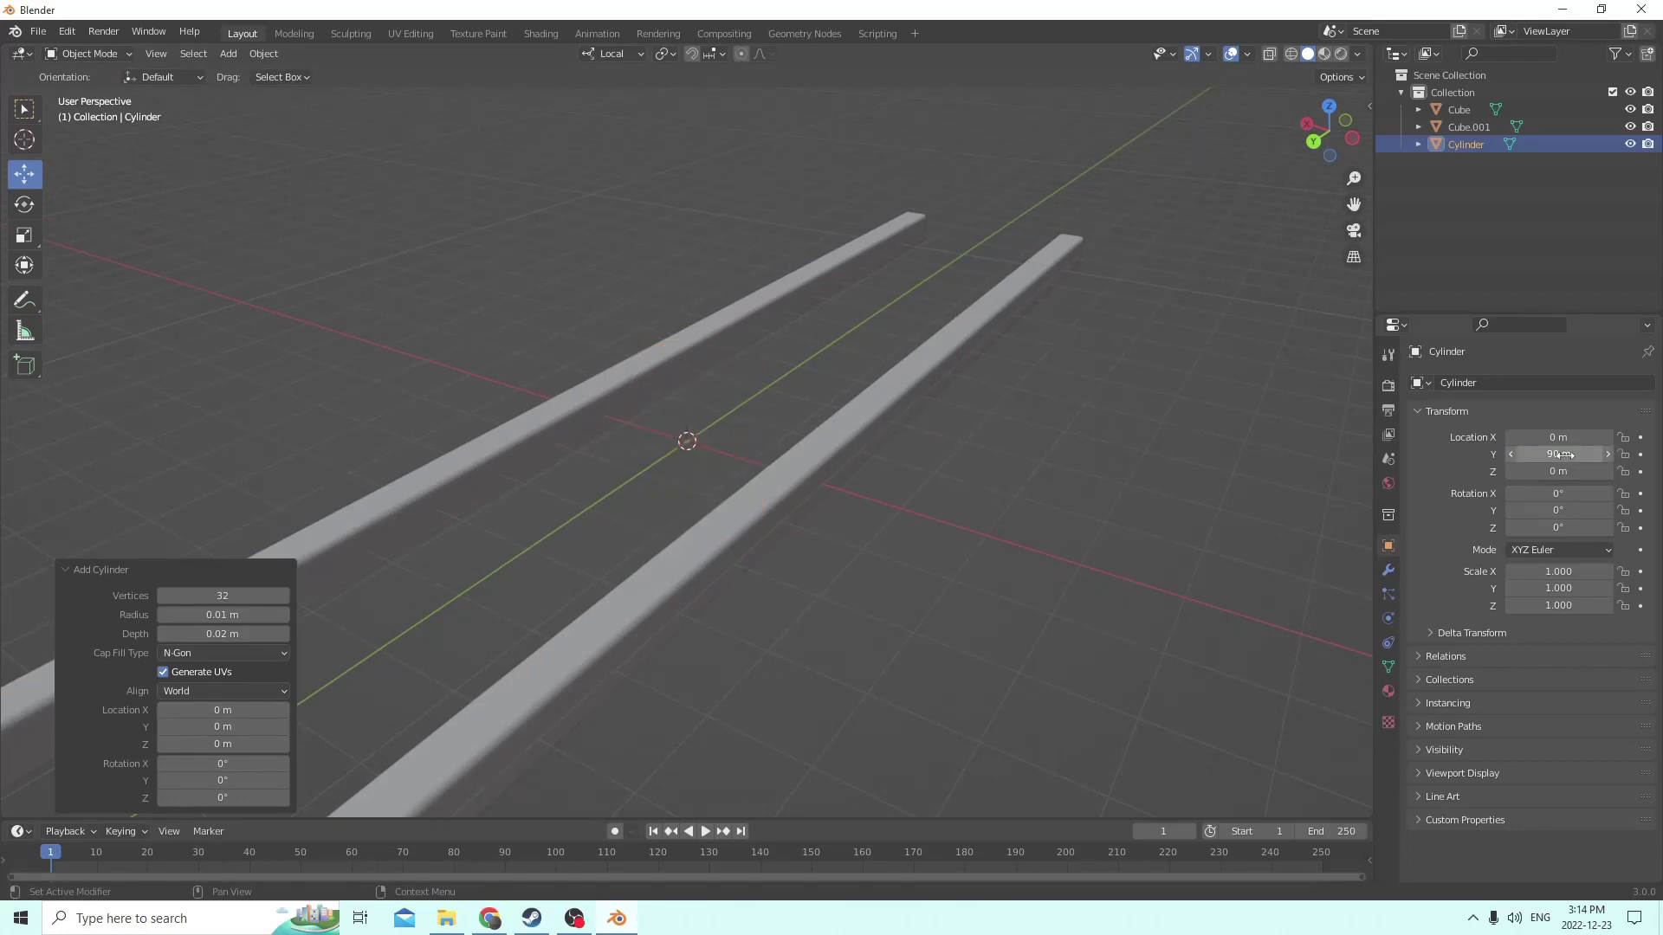
{"action": "left_click", "coordinate": [1559, 454]}
{"action": "key", "text": "Escape"}
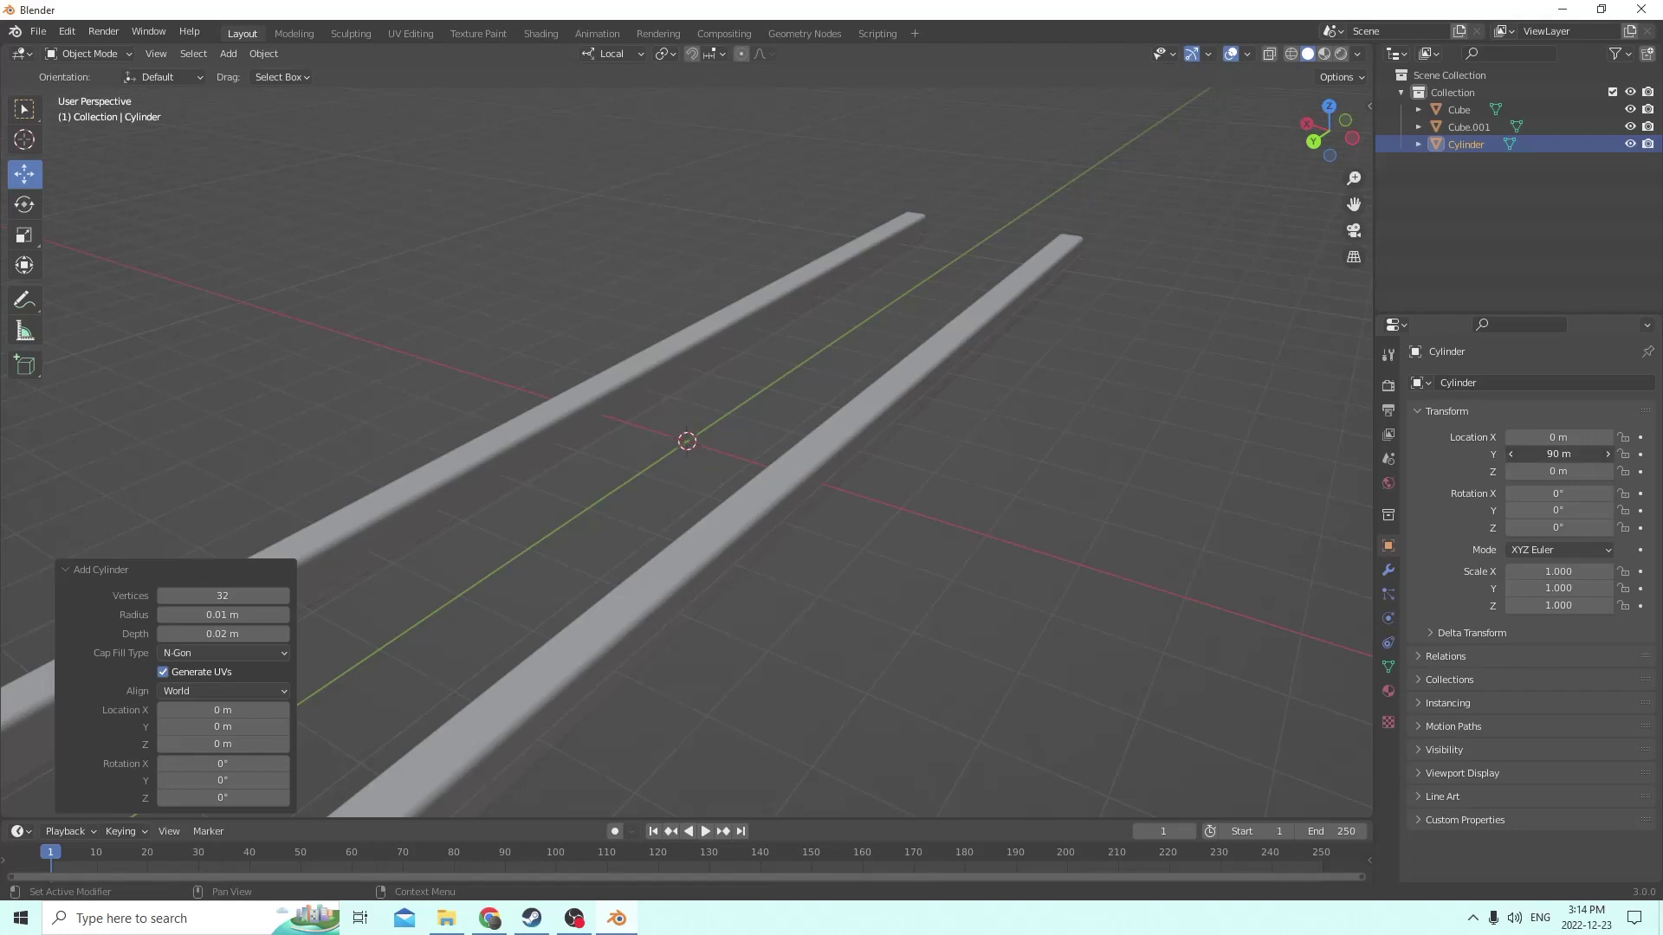
{"action": "left_click", "coordinate": [1559, 454]}
{"action": "type", "text": "0"}
{"action": "key", "text": "Return"}
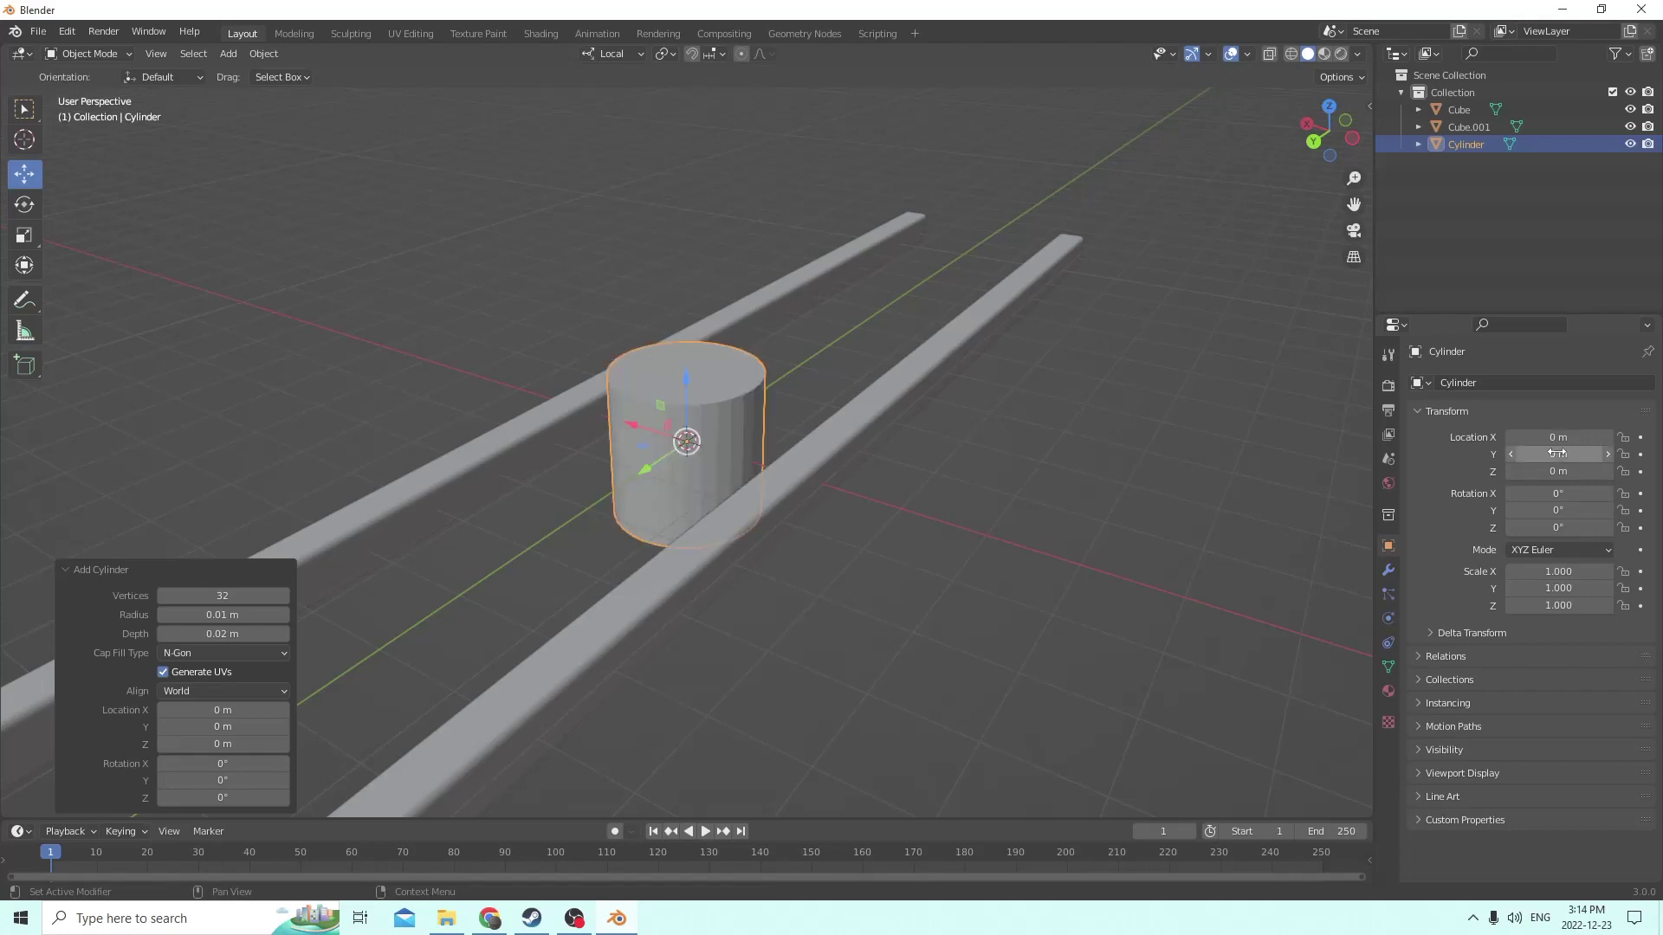
Rotate the cylinder 90° about Y so it lies across the rails
{"action": "left_click", "coordinate": [1559, 510]}
{"action": "type", "text": "90"}
{"action": "key", "text": "Return"}
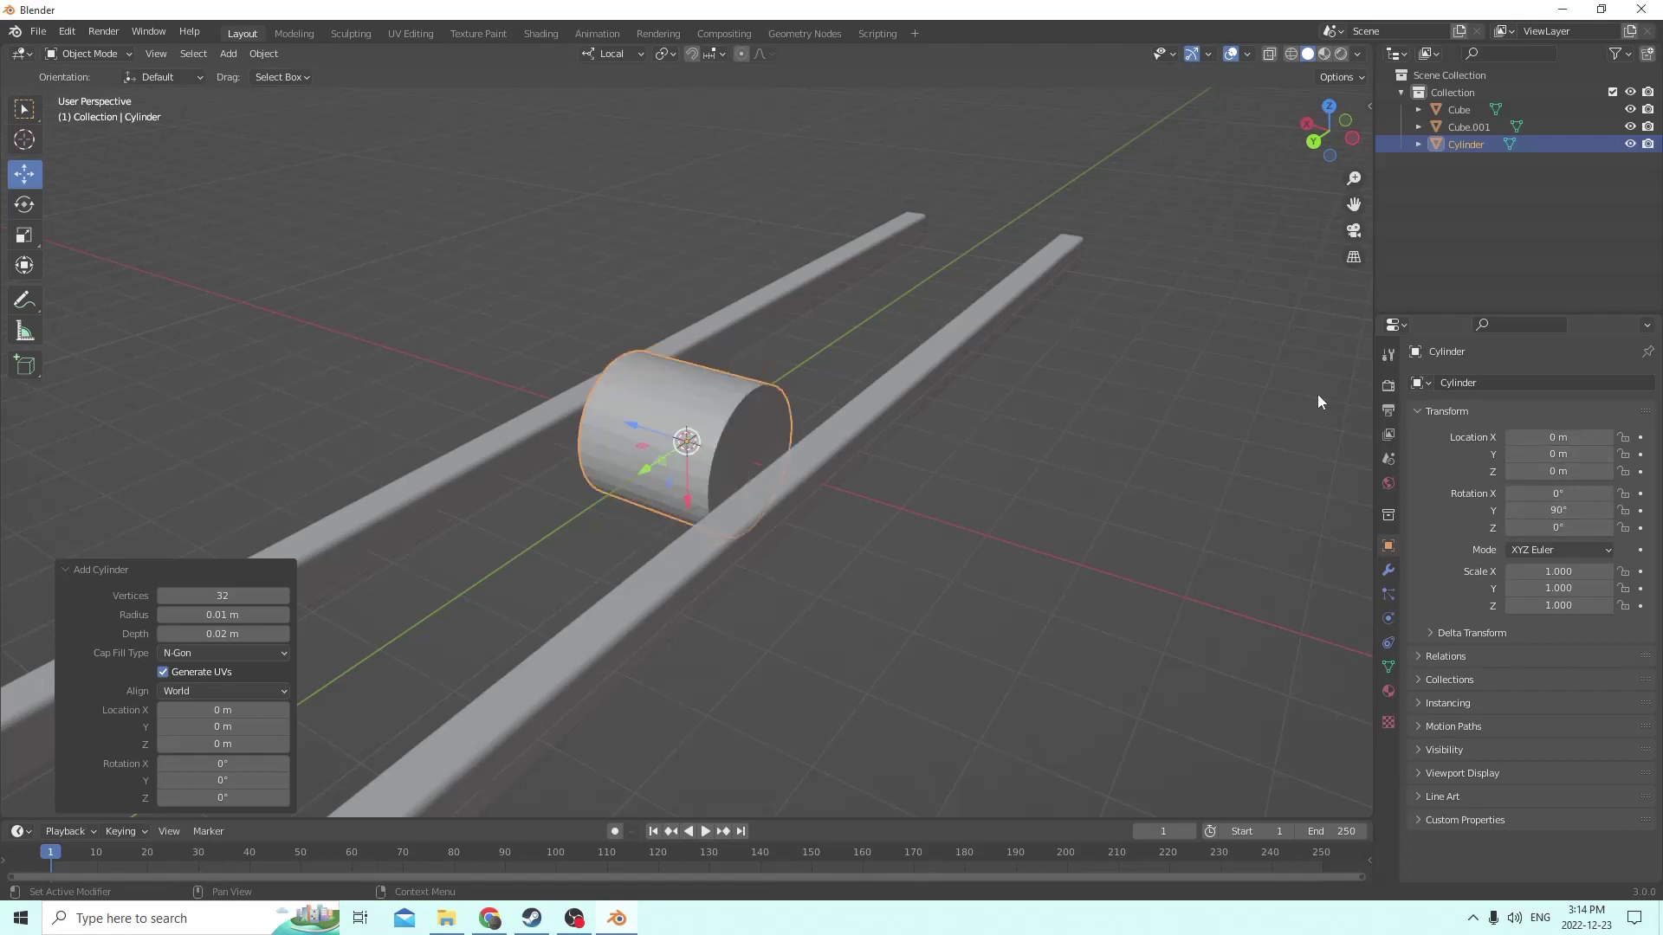
{"action": "middle_click_drag", "start_coordinate": [1317, 393], "coordinate": [1245, 370]}
Scale the rung down and stretch it lengthwise to 0.161, 0.161, 1.568
{"action": "key", "text": "s"}
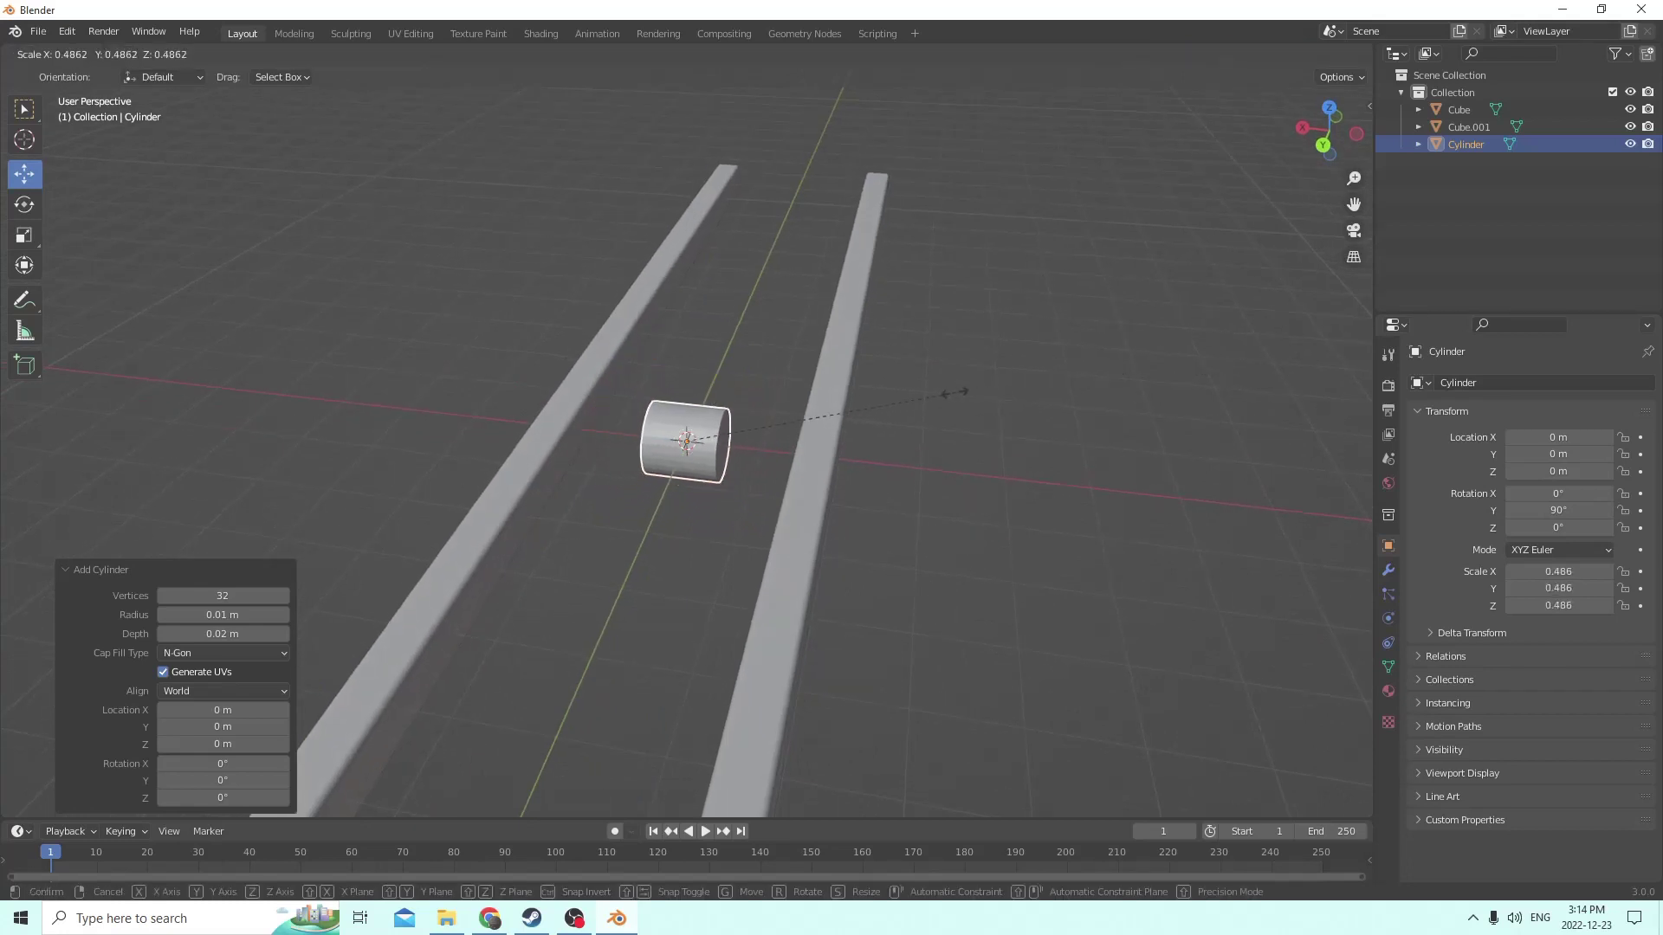
{"action": "left_click", "coordinate": [838, 407]}
{"action": "left_click", "coordinate": [26, 245]}
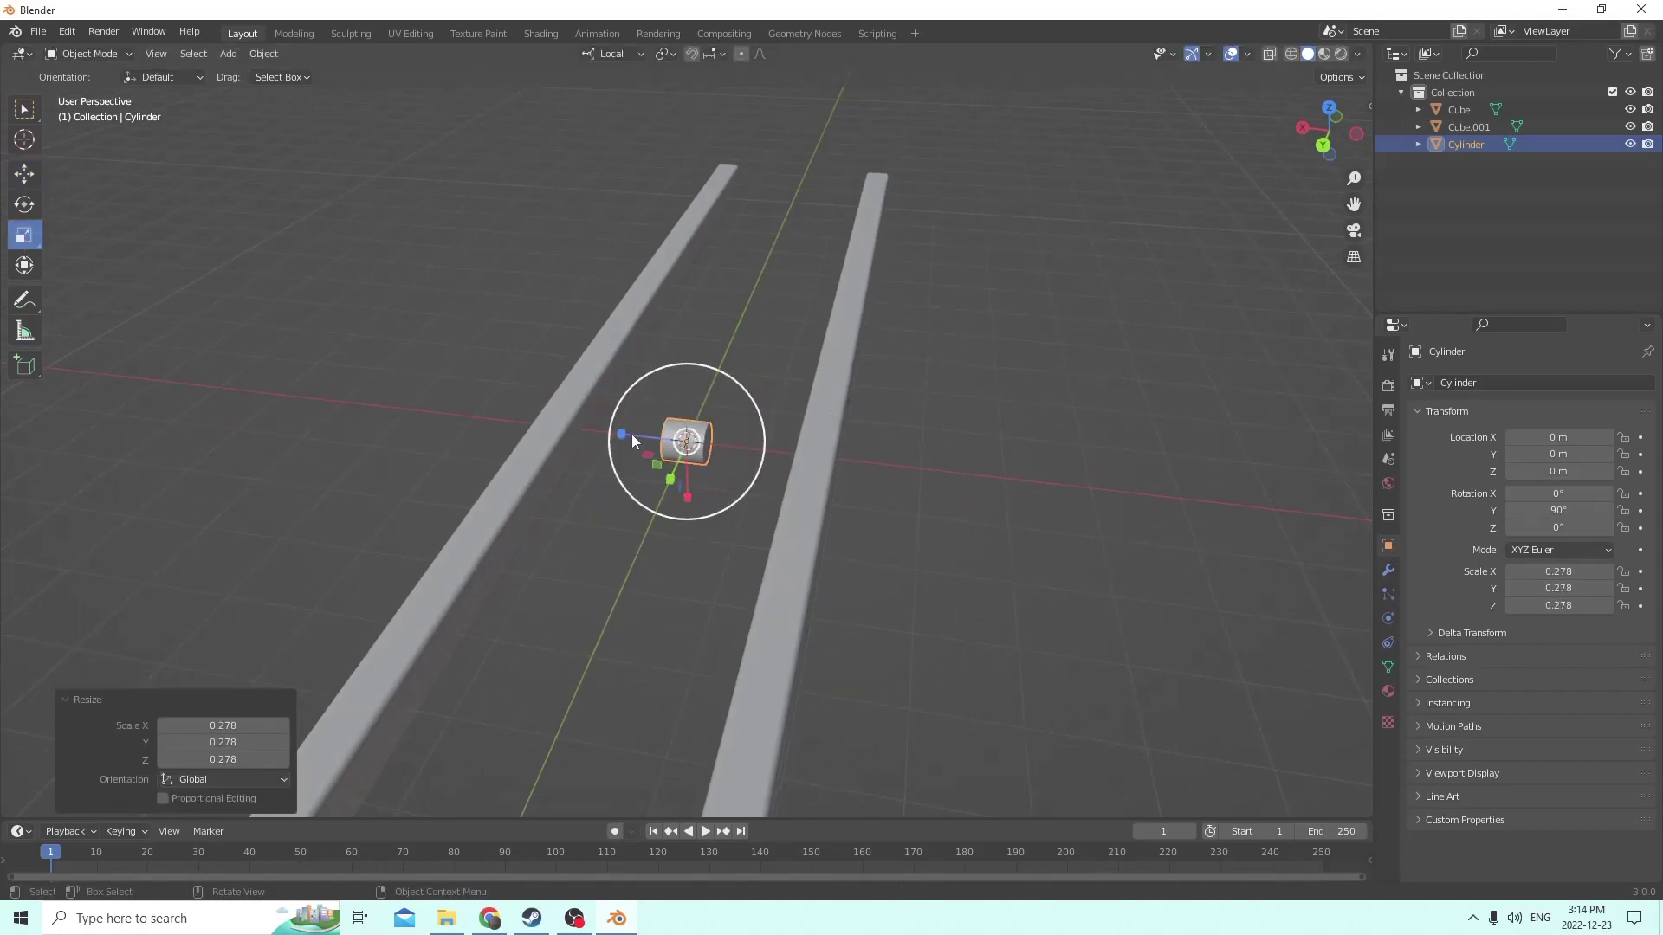
{"action": "left_click_drag", "start_coordinate": [619, 433], "coordinate": [17, 346]}
{"action": "key", "text": "s"}
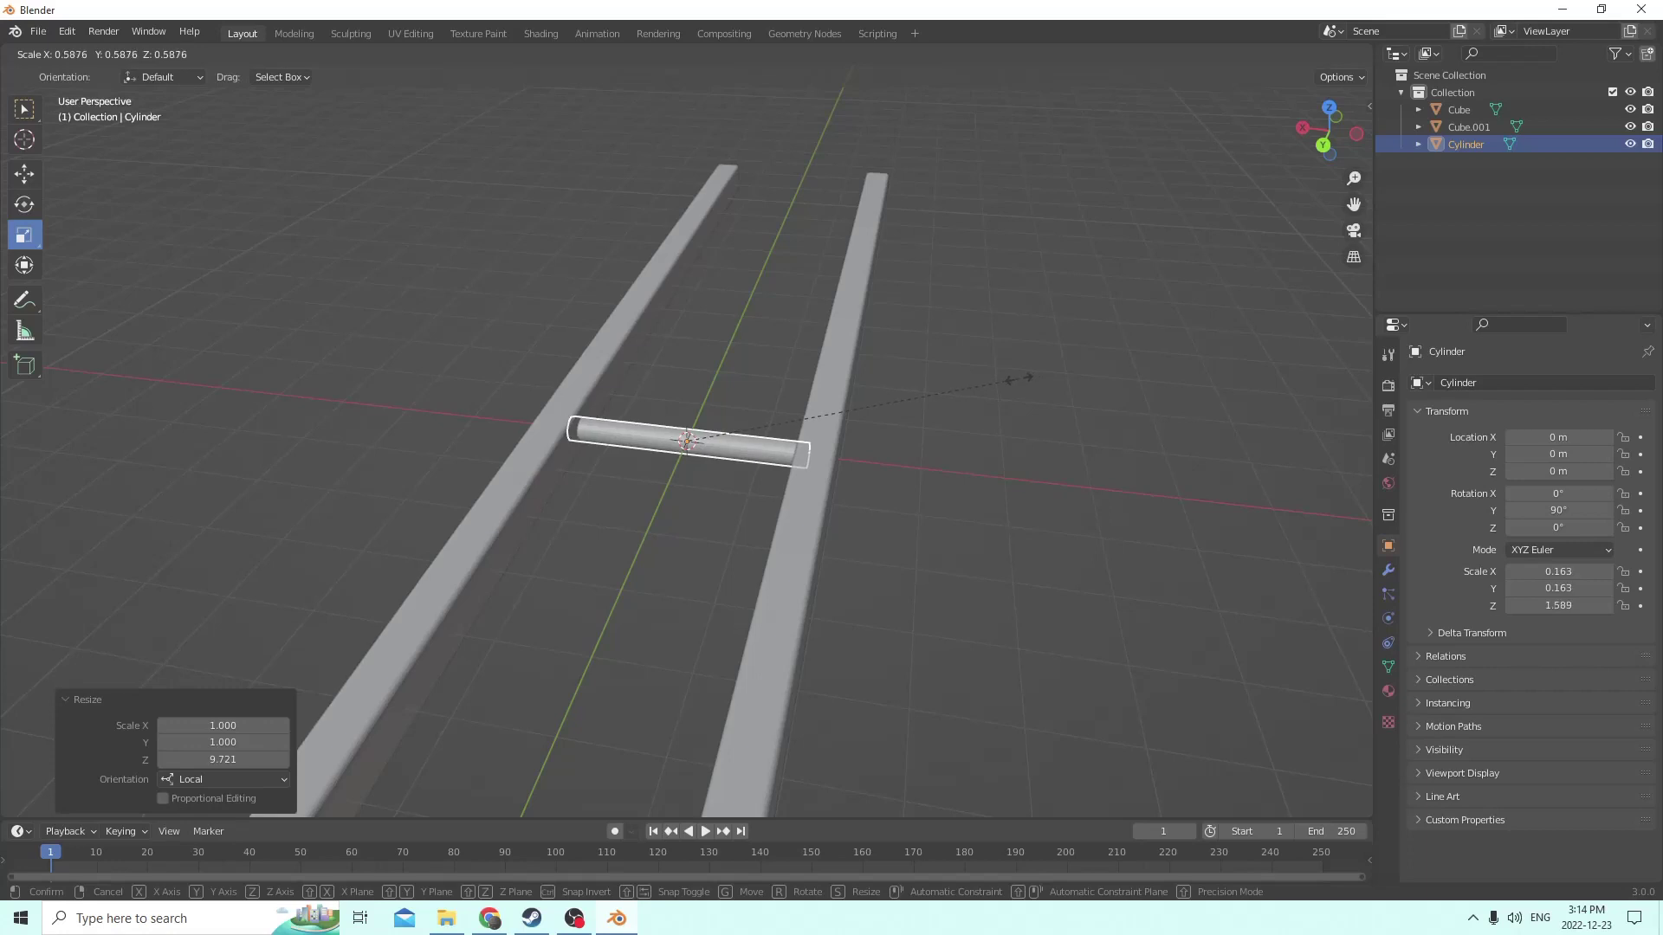
{"action": "left_click", "coordinate": [1013, 377]}
{"action": "middle_click_drag", "start_coordinate": [1015, 381], "coordinate": [831, 366]}
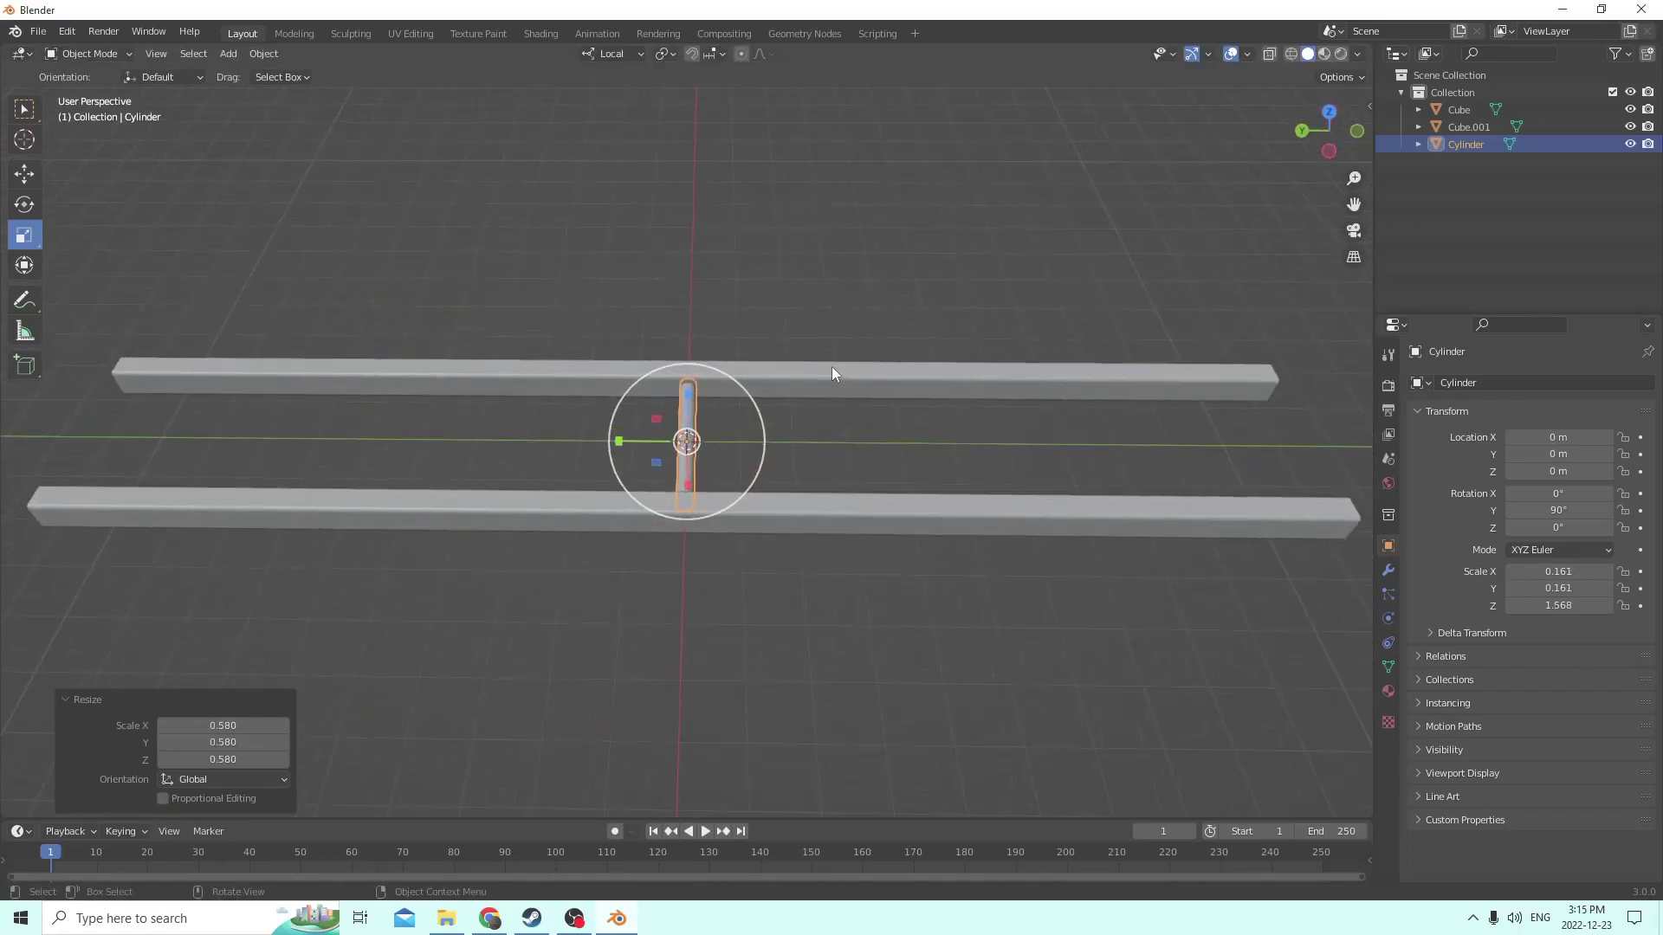
Duplicate the rung and slide the copy along the rails with the Move gizmo, beside the first
{"action": "key", "text": "shift+d"}
{"action": "right_click", "coordinate": [932, 346]}
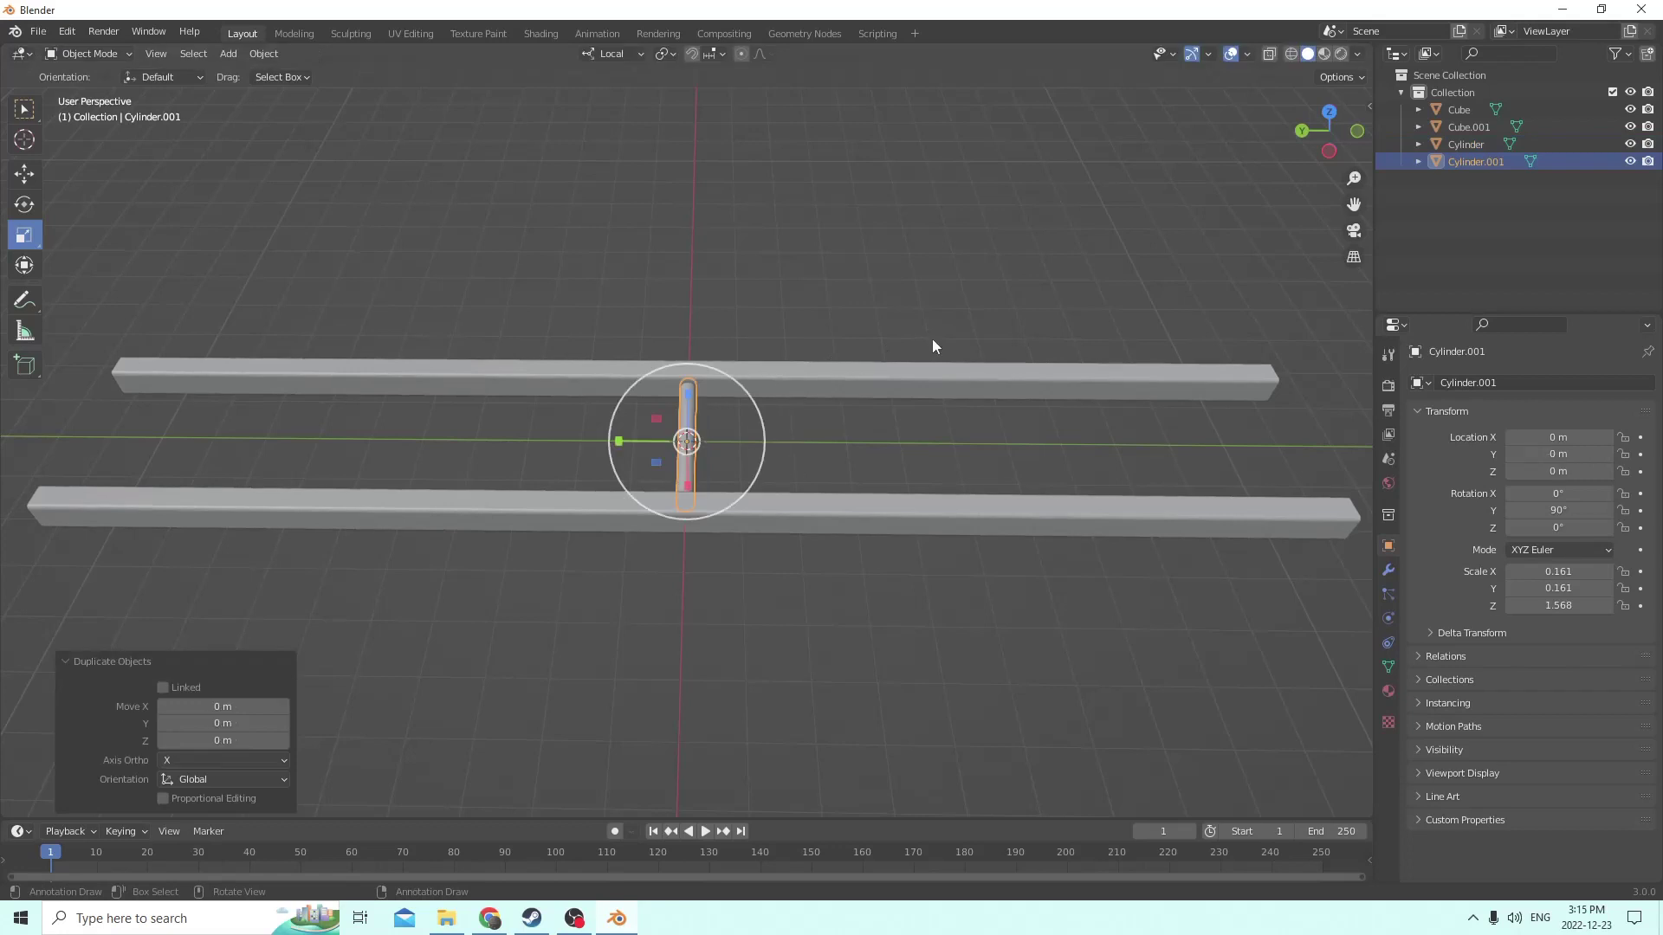
{"action": "left_click", "coordinate": [24, 174]}
{"action": "scroll", "coordinate": [553, 346], "scroll_direction": "up", "scroll_amount": 3}
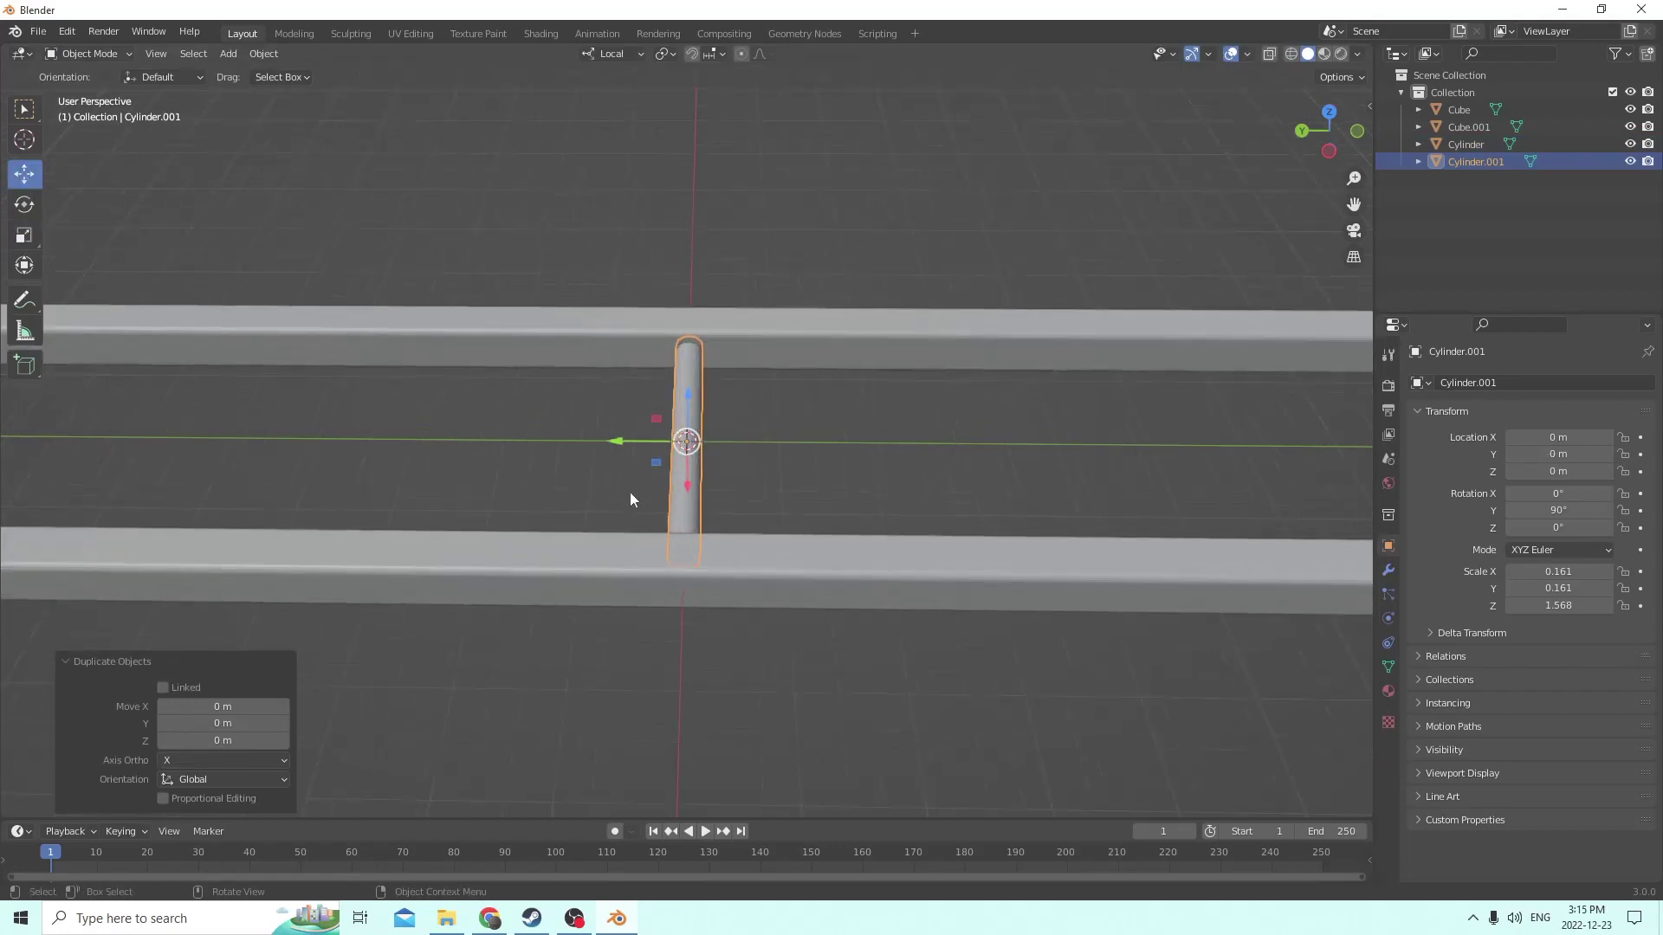
{"action": "left_click_drag", "start_coordinate": [617, 440], "coordinate": [790, 433]}
{"action": "mouse_move", "coordinate": [790, 423]}
{"action": "middle_mouse_down"}
{"action": "mouse_move", "coordinate": [731, 418]}
{"action": "mouse_move", "coordinate": [771, 419]}
{"action": "middle_mouse_up"}
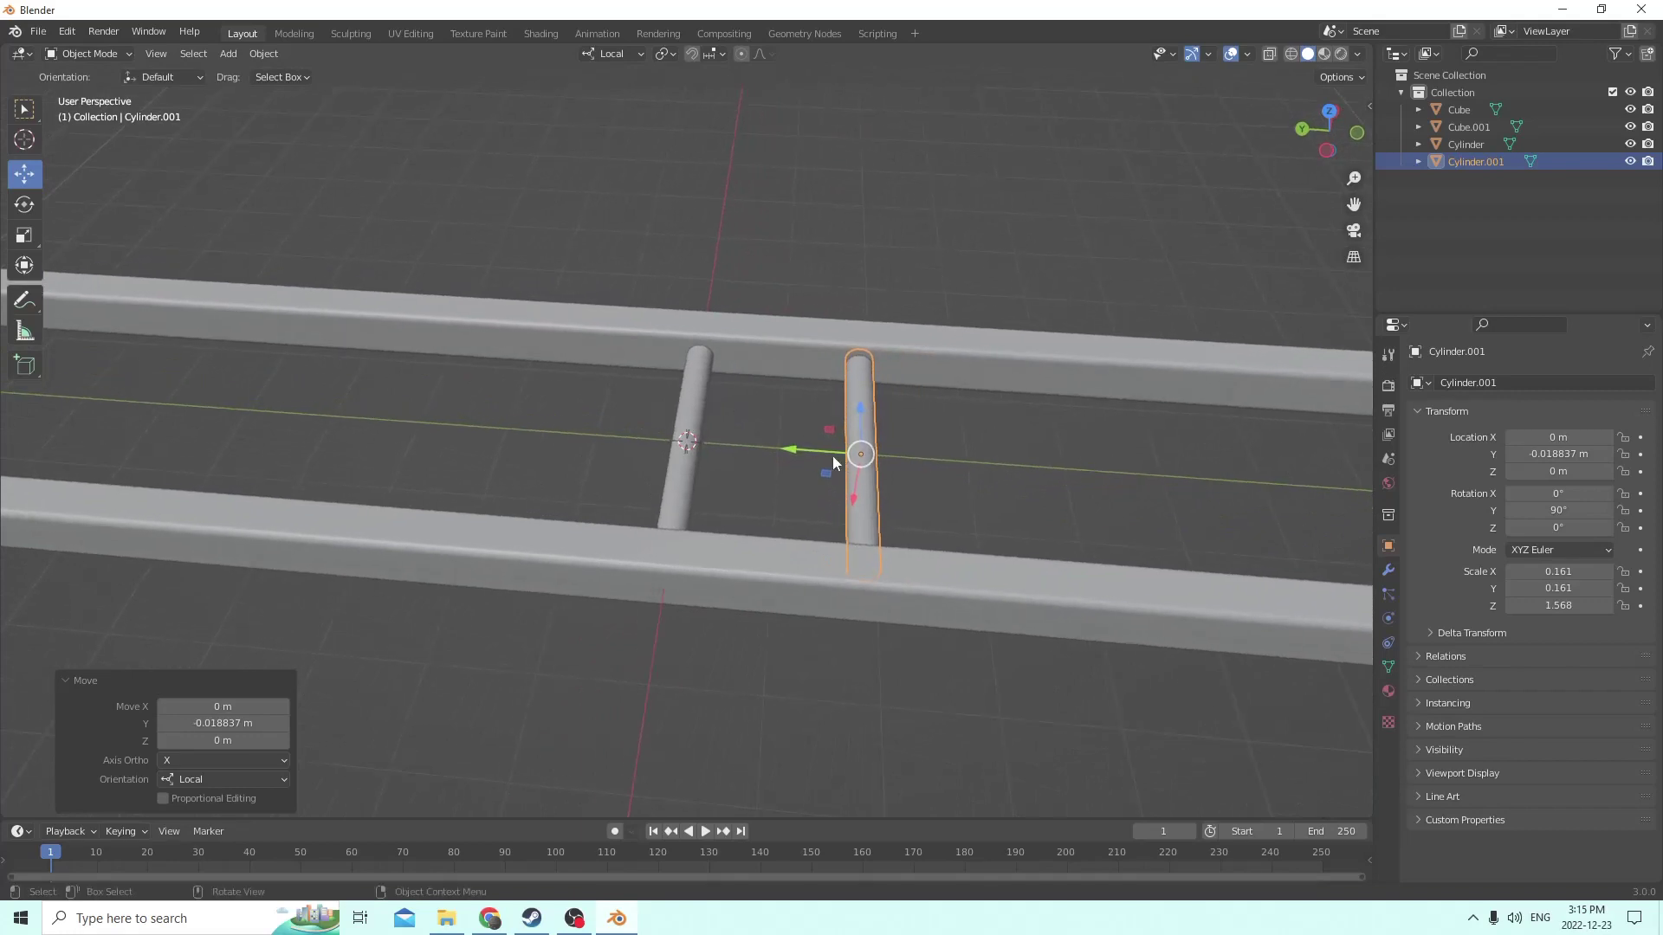
{"action": "left_click_drag", "start_coordinate": [798, 449], "coordinate": [802, 448]}
{"action": "middle_click_drag", "start_coordinate": [801, 449], "coordinate": [895, 493]}
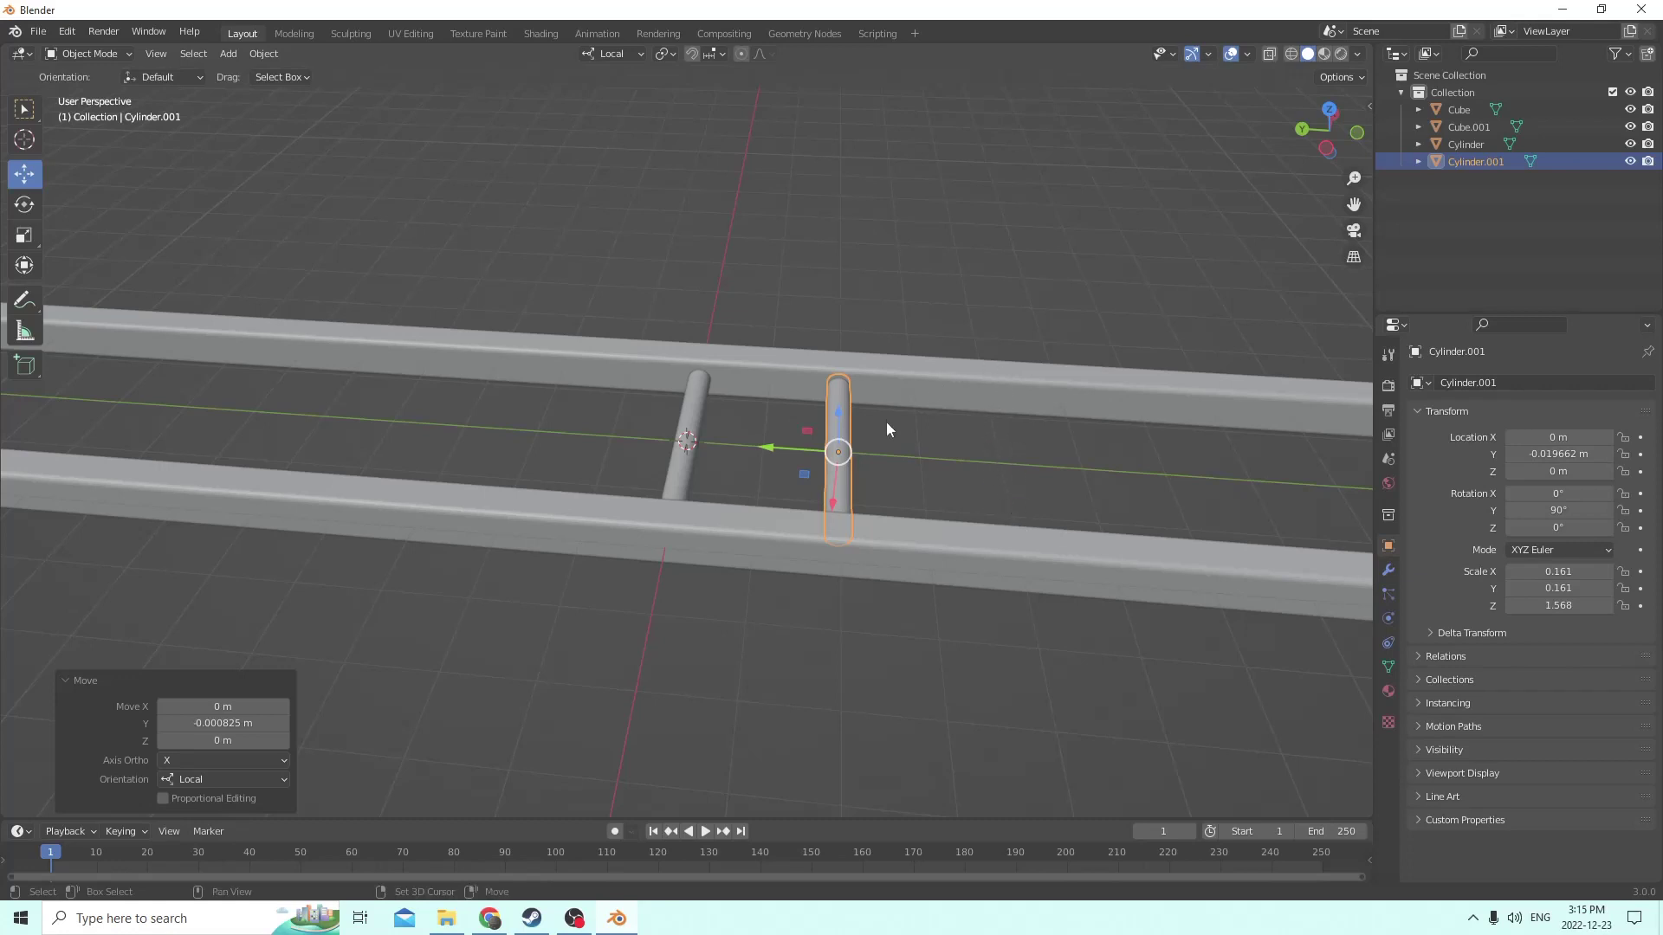
Add a third rung further along the rails, then copy the middle rung in place
{"action": "key", "text": "shift+d"}
{"action": "key", "text": "Escape"}
{"action": "left_click_drag", "start_coordinate": [760, 452], "coordinate": [929, 460]}
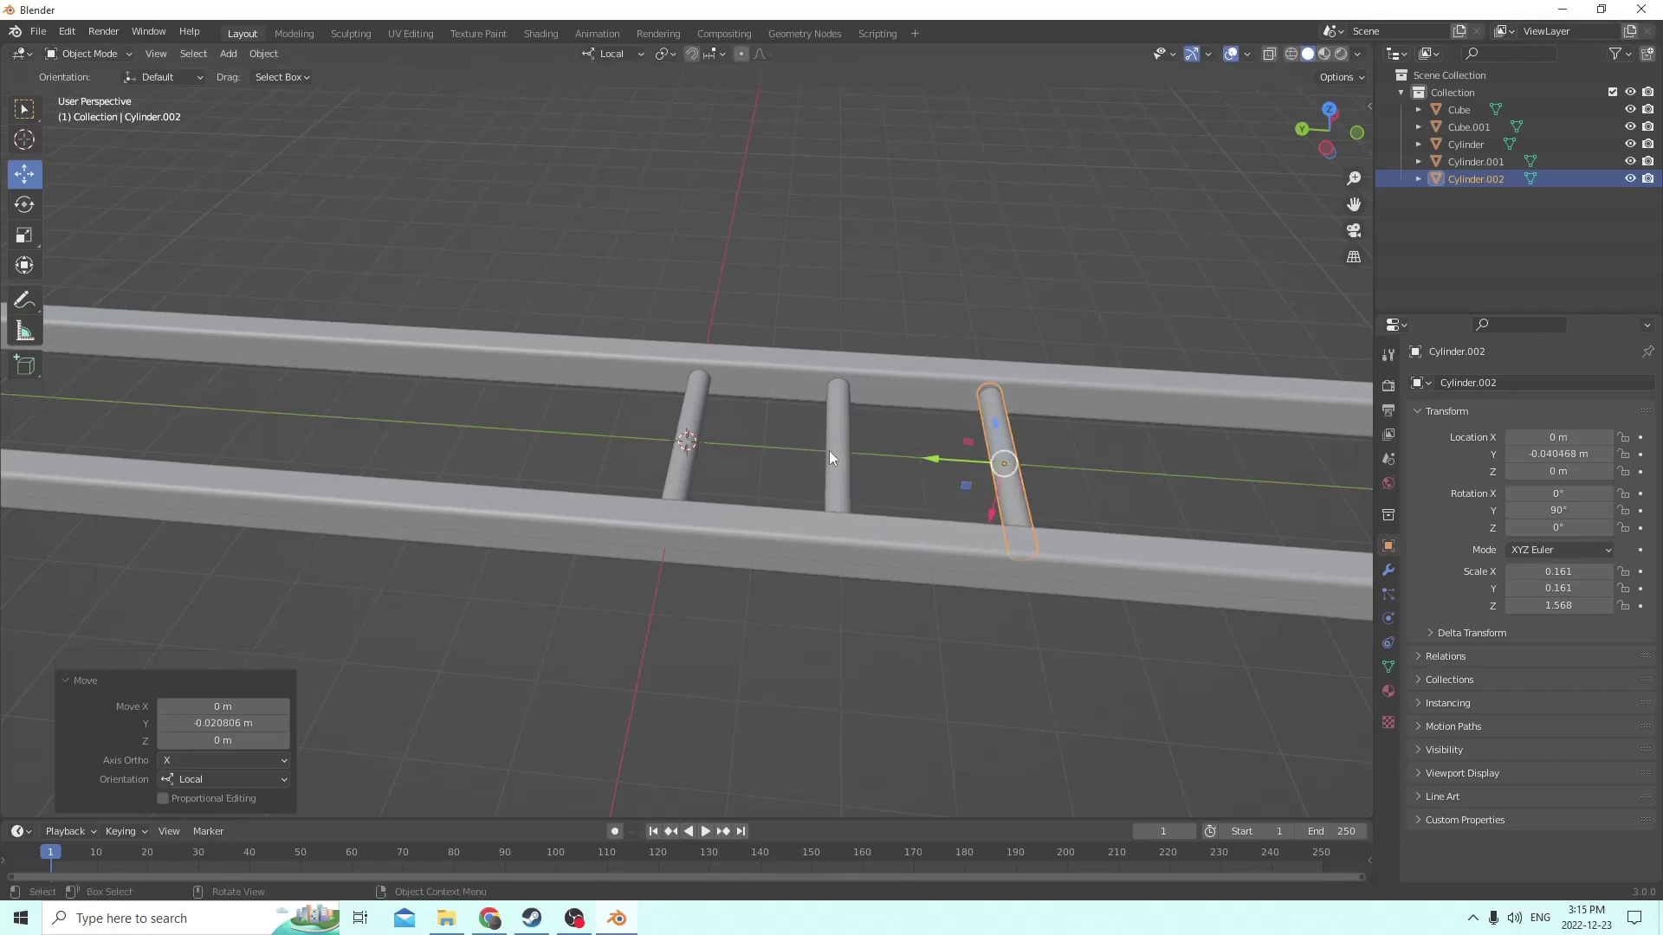
{"action": "left_click", "coordinate": [829, 451]}
{"action": "key", "text": "shift+d"}
{"action": "key", "text": "Escape"}
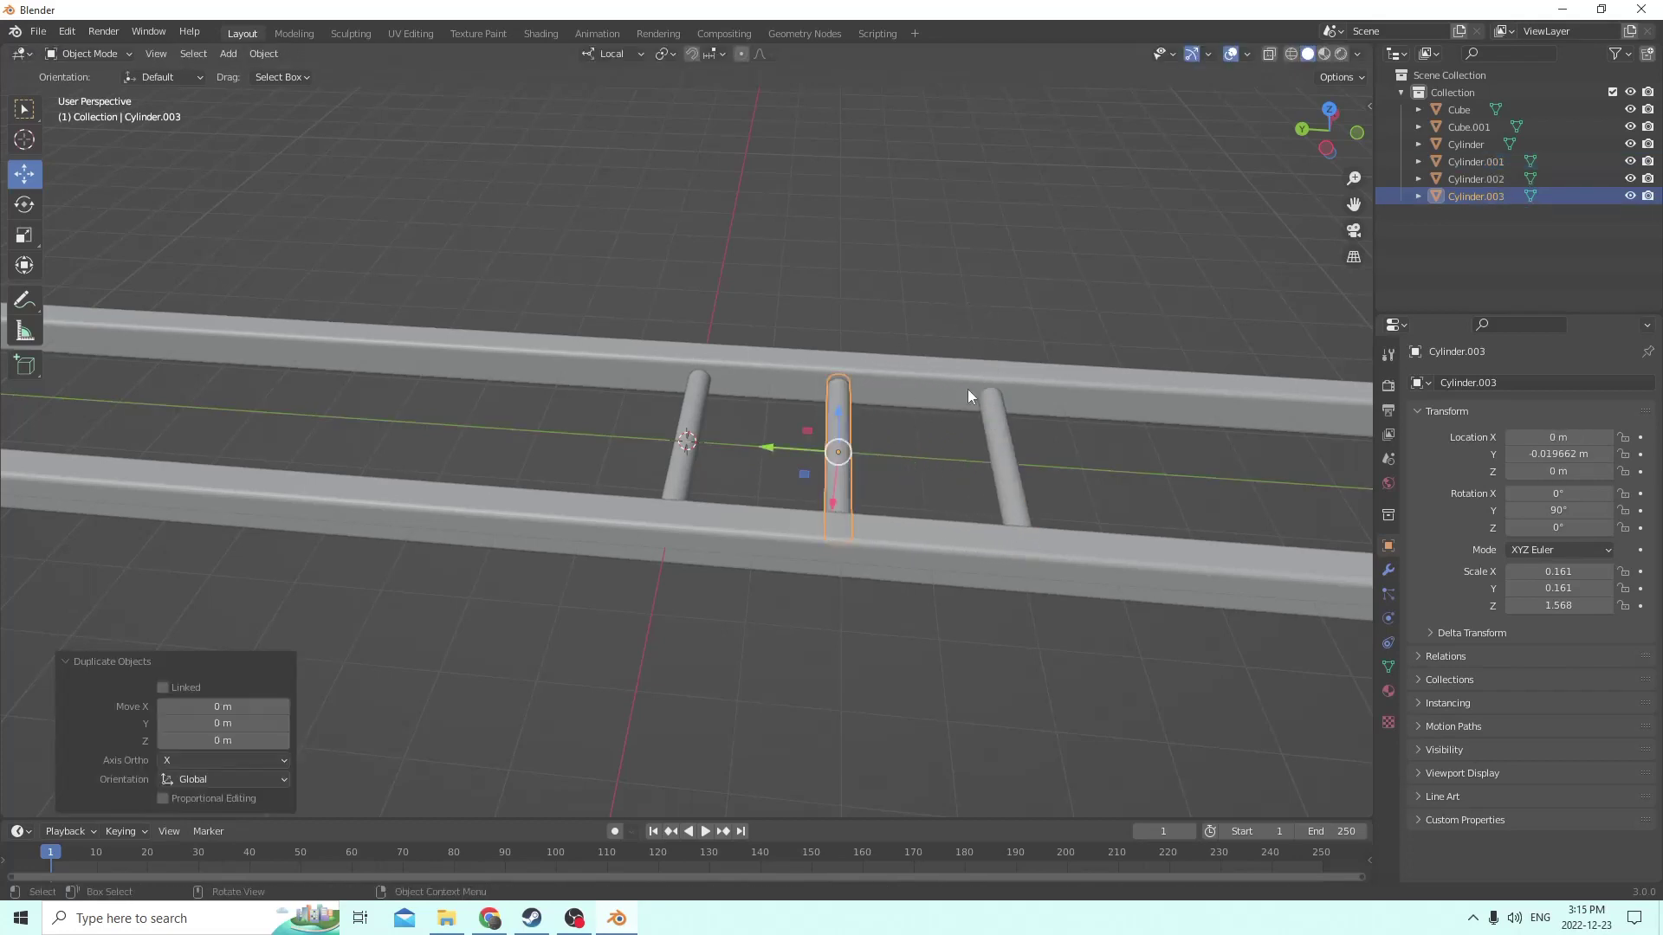
{"action": "mouse_move", "coordinate": [771, 447]}
{"action": "left_mouse_down"}
{"action": "mouse_move", "coordinate": [708, 447]}
{"action": "mouse_move", "coordinate": [766, 439]}
{"action": "left_mouse_up"}
{"action": "key", "text": "Escape"}
Negate the Location Y of the new copies to mirror two rungs to the ladder's far end
{"action": "left_click", "coordinate": [1526, 453]}
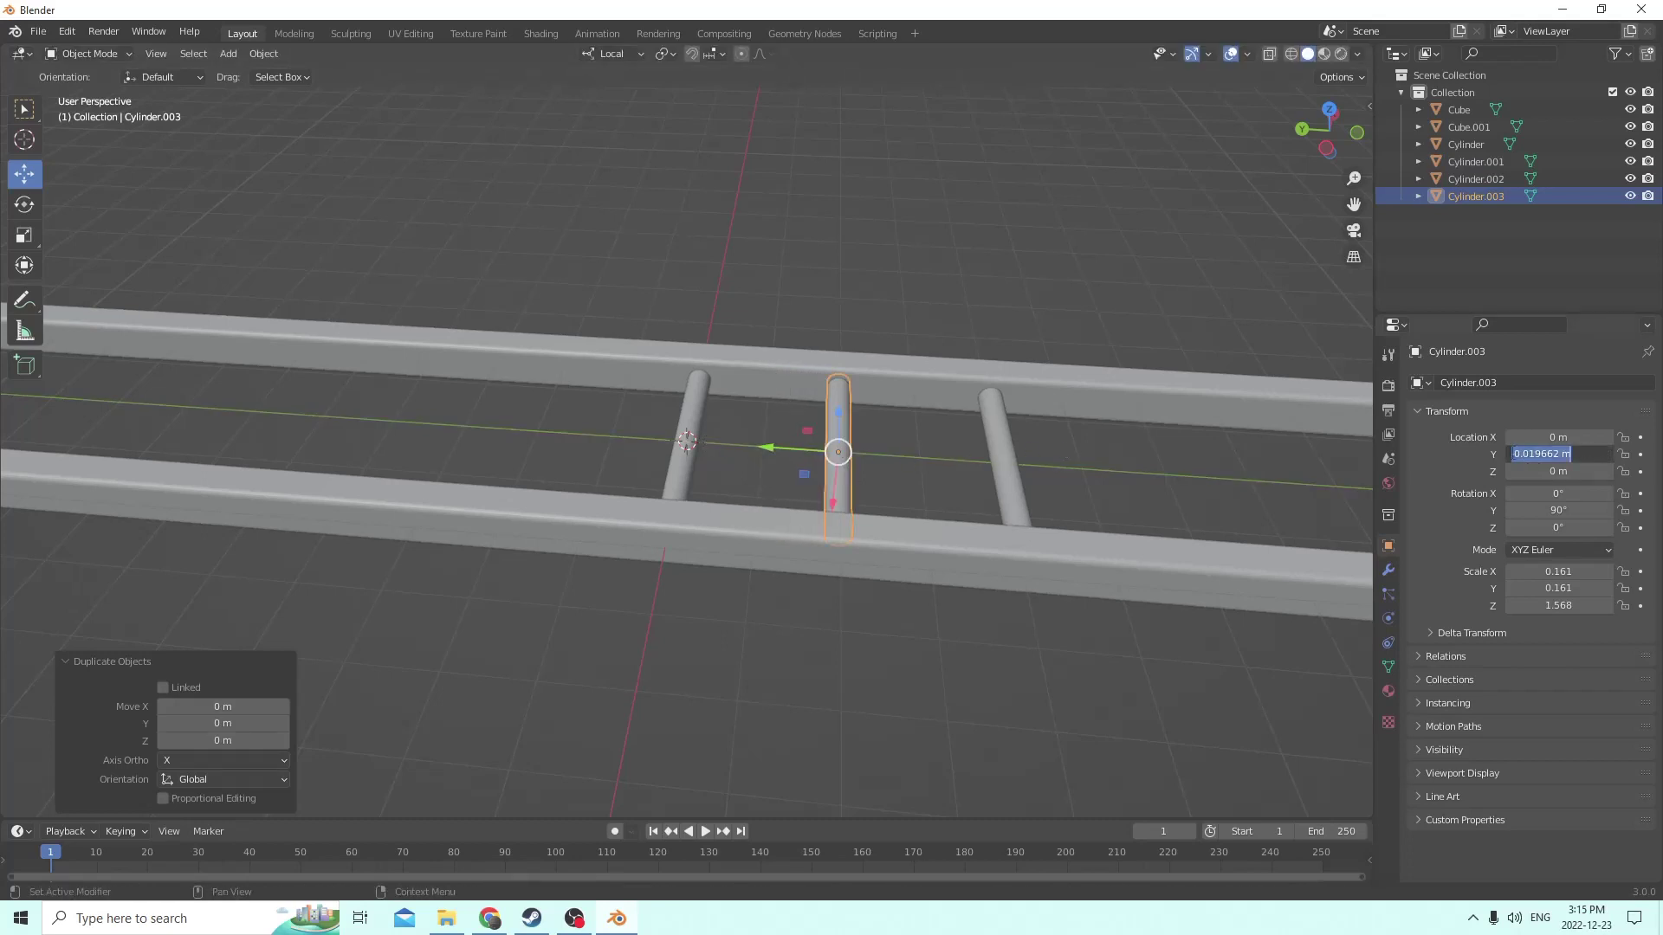
{"action": "left_click", "coordinate": [1515, 453]}
{"action": "key", "text": "Return"}
{"action": "left_click", "coordinate": [1011, 460]}
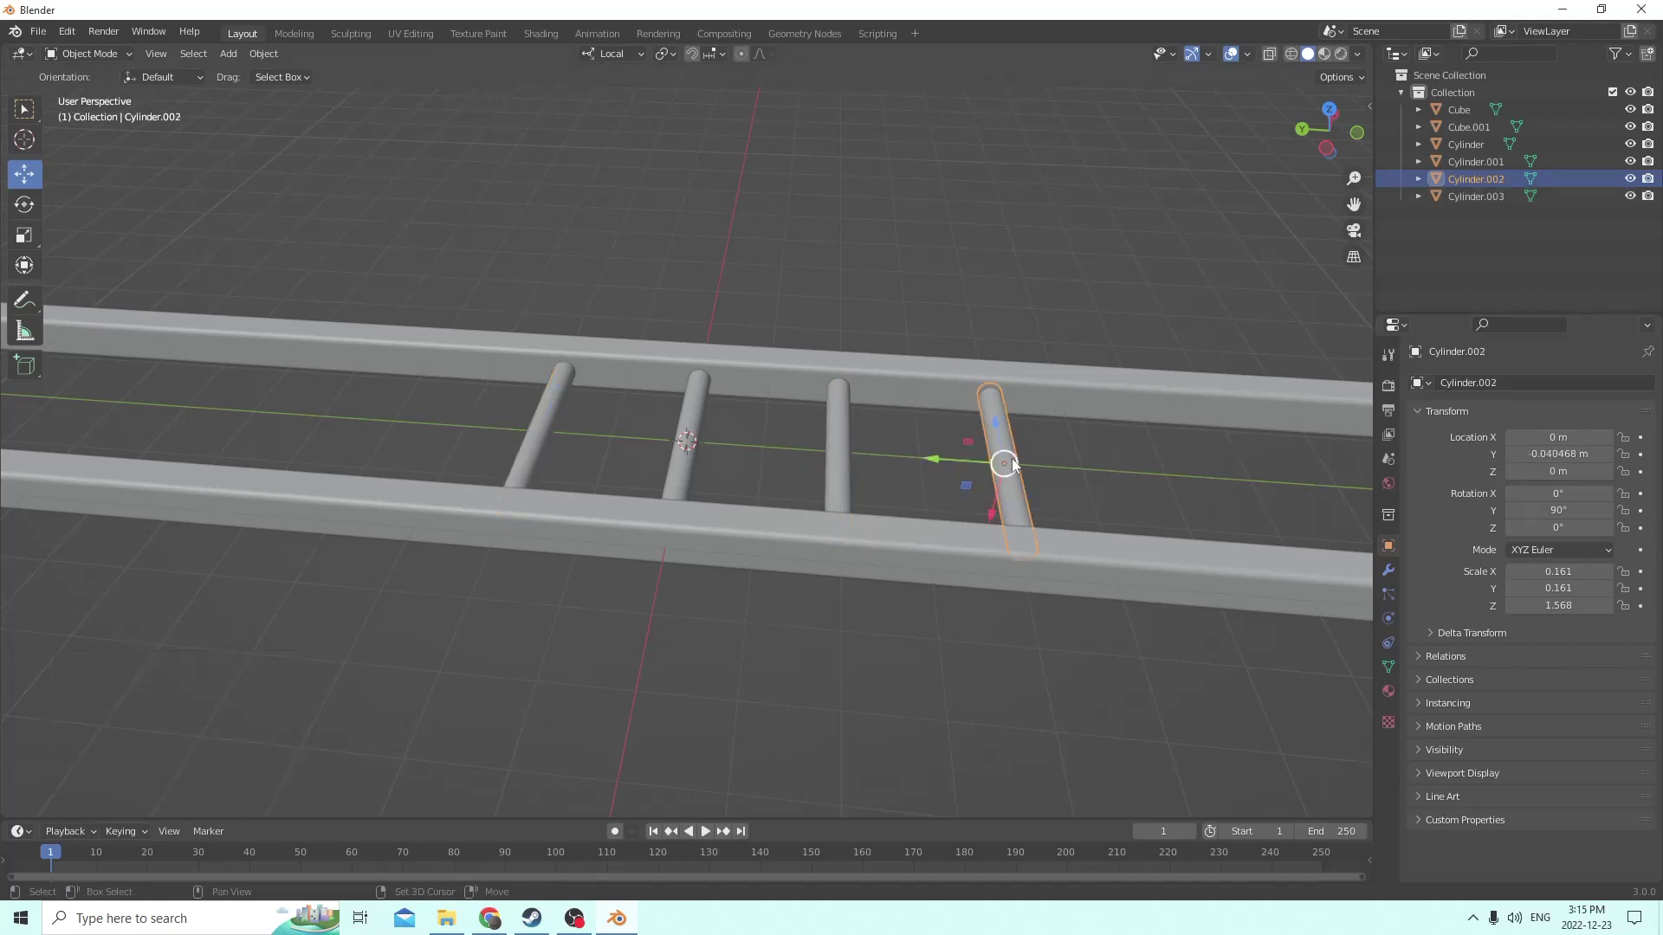
{"action": "key", "text": "shift+d"}
{"action": "key", "text": "Escape"}
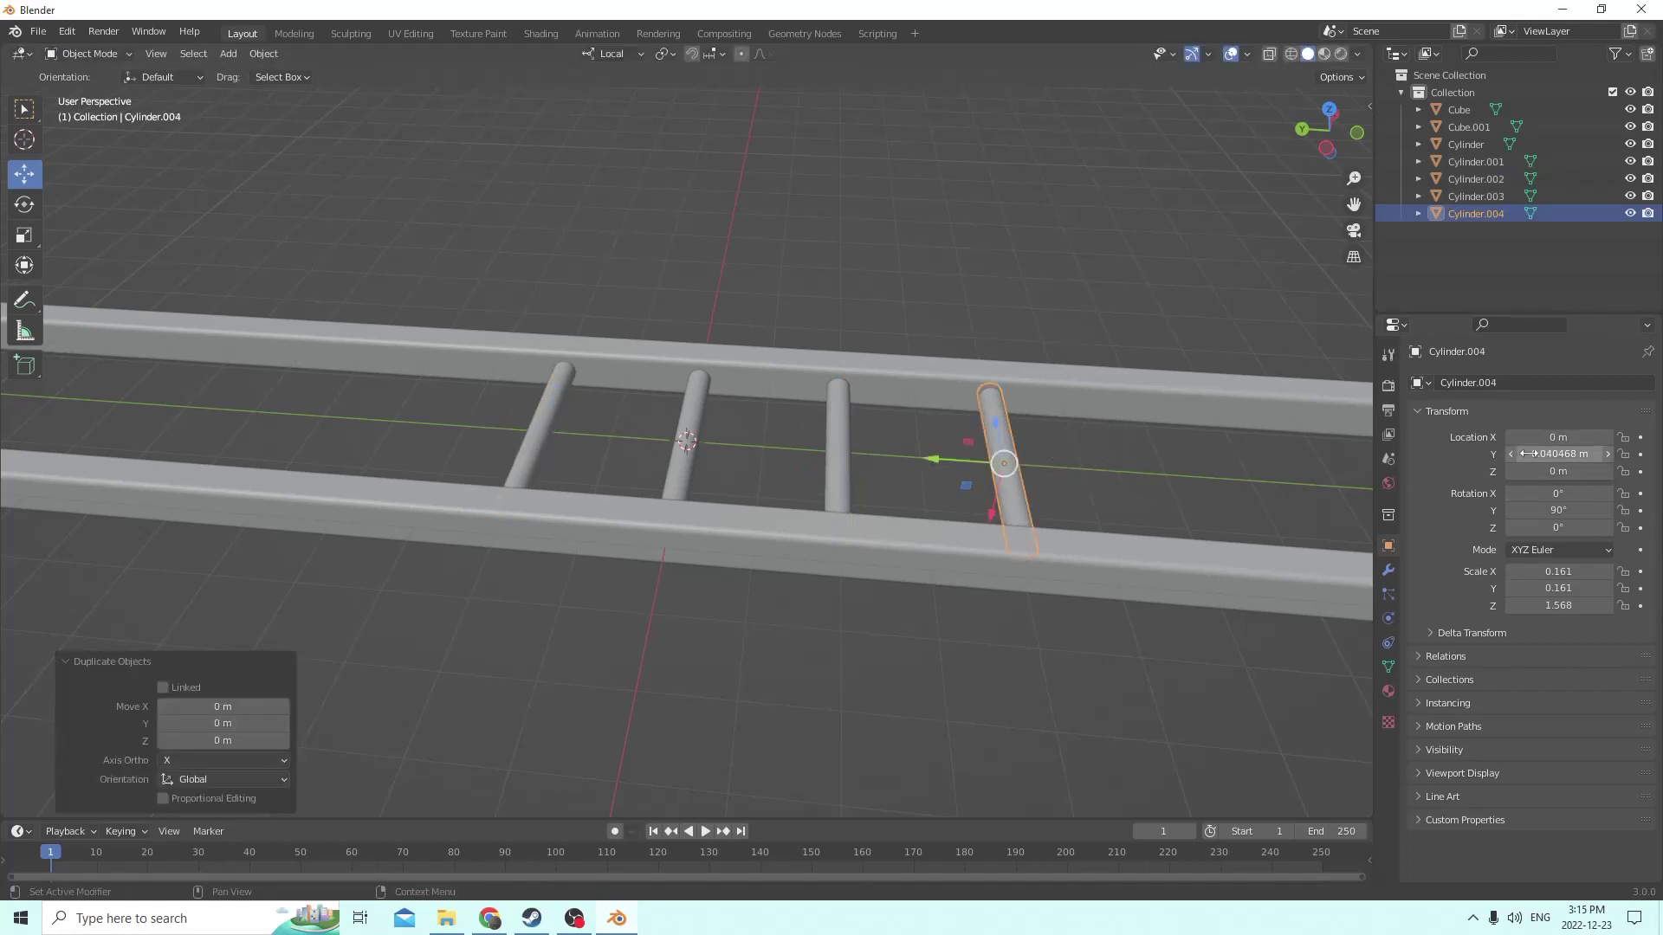
{"action": "left_click", "coordinate": [1513, 453]}
{"action": "left_click", "coordinate": [1513, 453]}
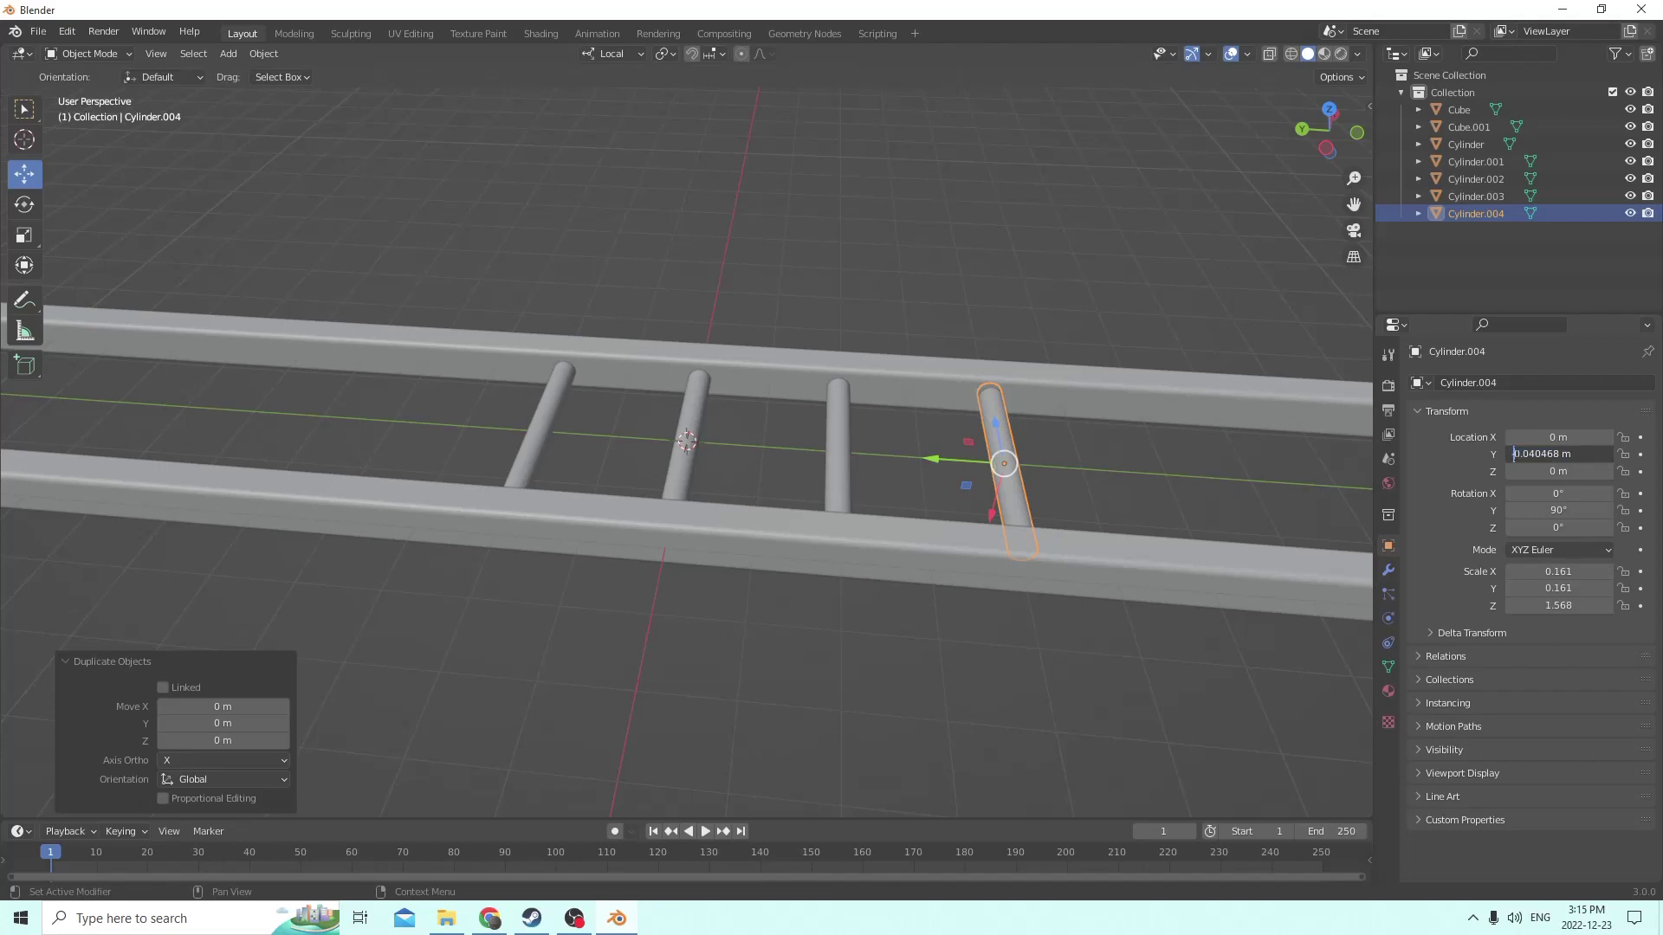
{"action": "key", "text": "Return"}
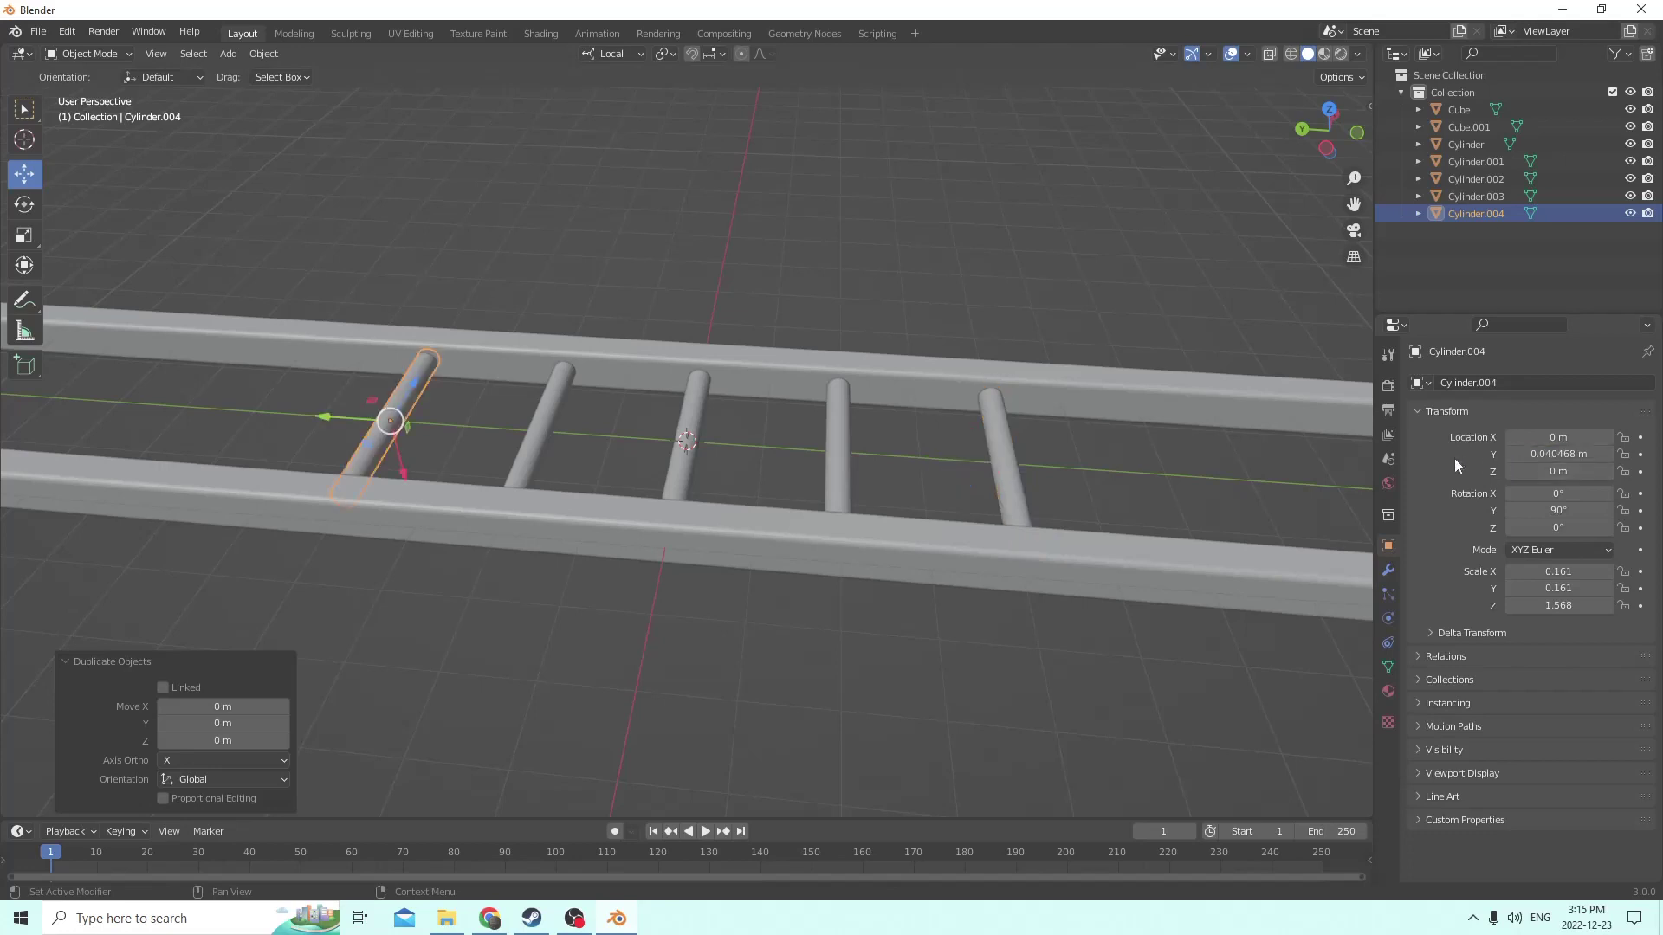
{"action": "scroll", "coordinate": [1140, 364], "scroll_direction": "down", "scroll_amount": 4}
{"action": "middle_click_drag", "start_coordinate": [1140, 364], "coordinate": [1017, 420]}
{"action": "scroll", "coordinate": [1121, 390], "scroll_direction": "up", "scroll_amount": 2}
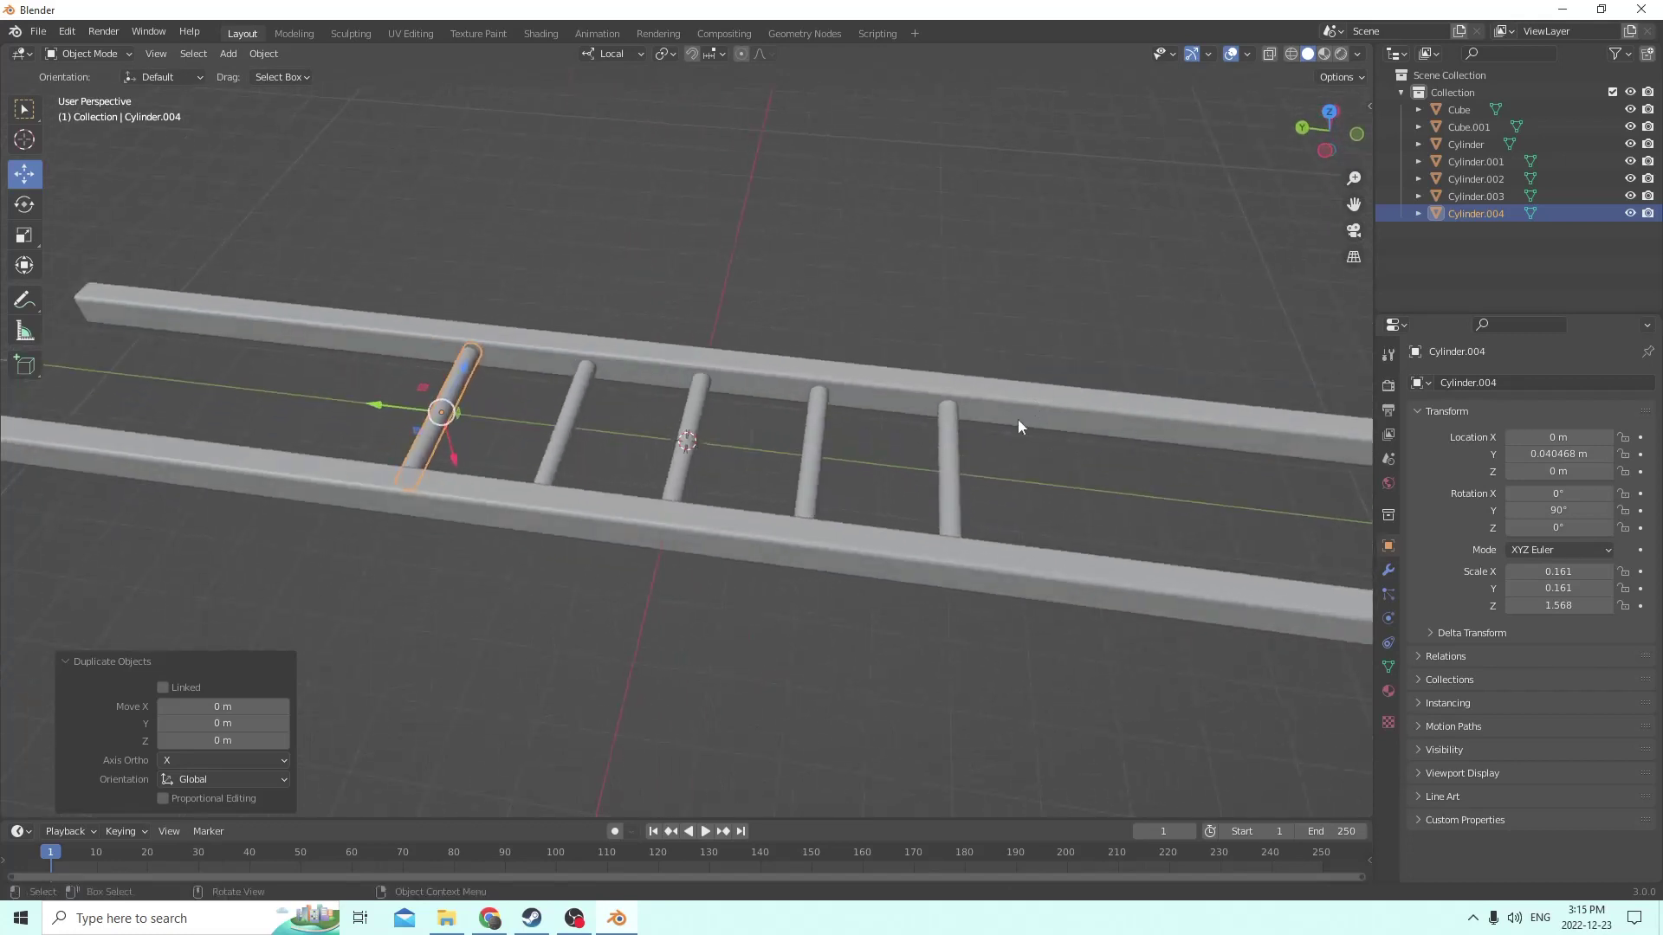
Duplicate the rightmost rung and slide it along Y beyond the others
{"action": "left_click", "coordinate": [949, 467]}
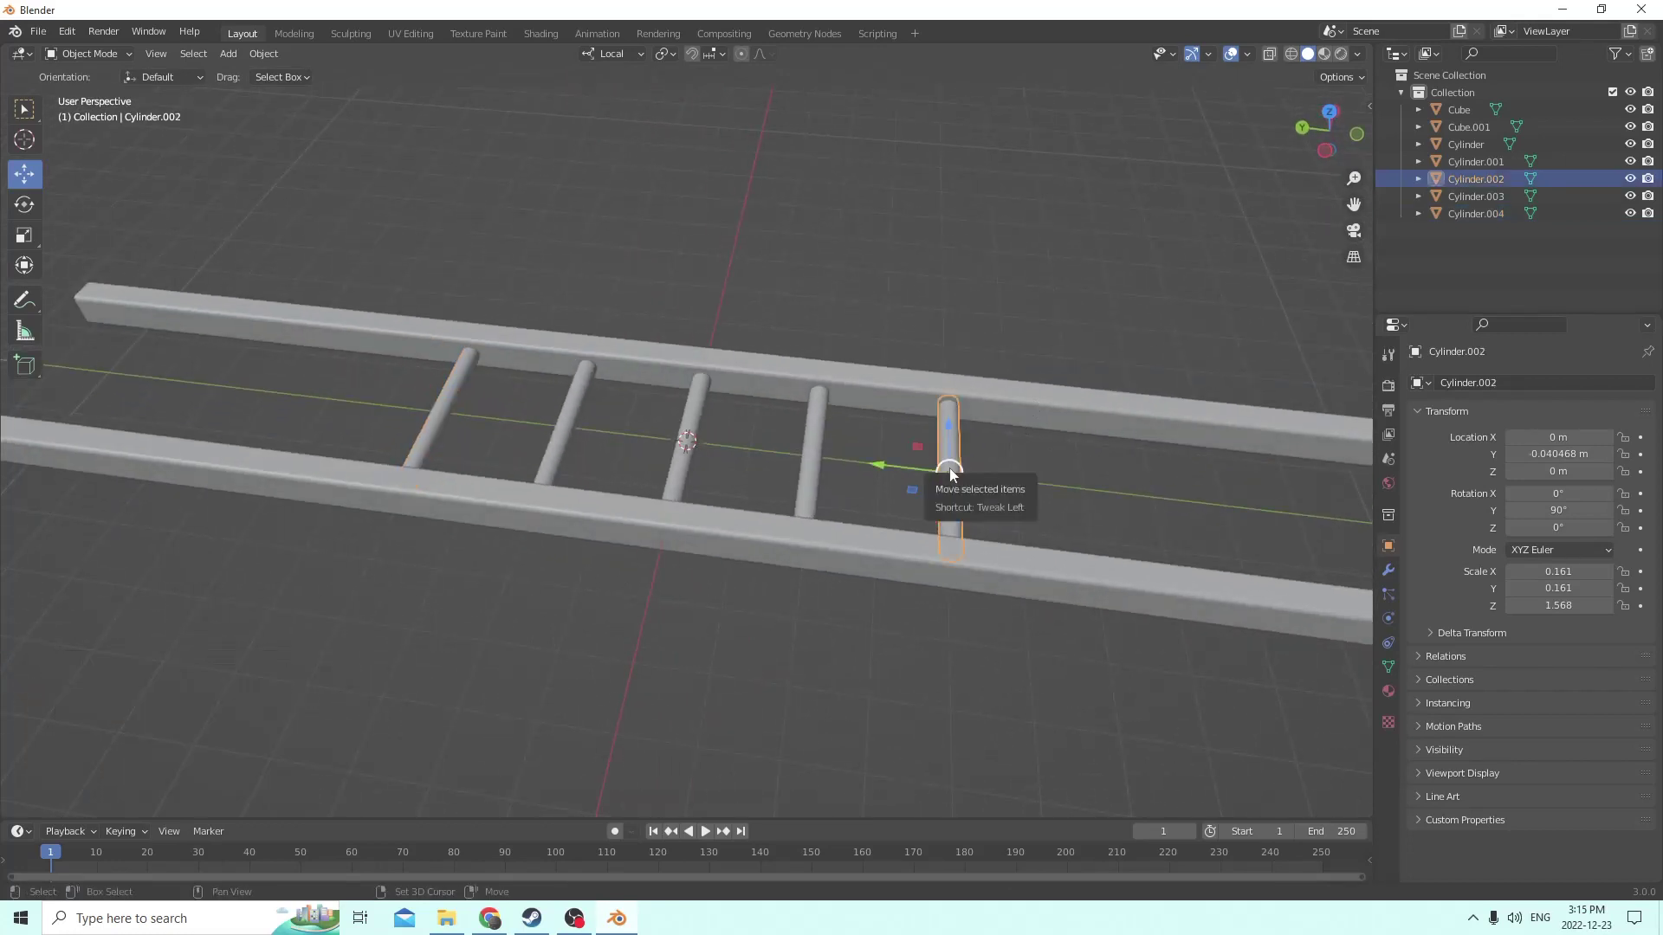
{"action": "key", "text": "shift+d"}
{"action": "key", "text": "Escape"}
{"action": "key", "text": "g"}
{"action": "key", "text": "y"}
{"action": "key", "text": "y"}
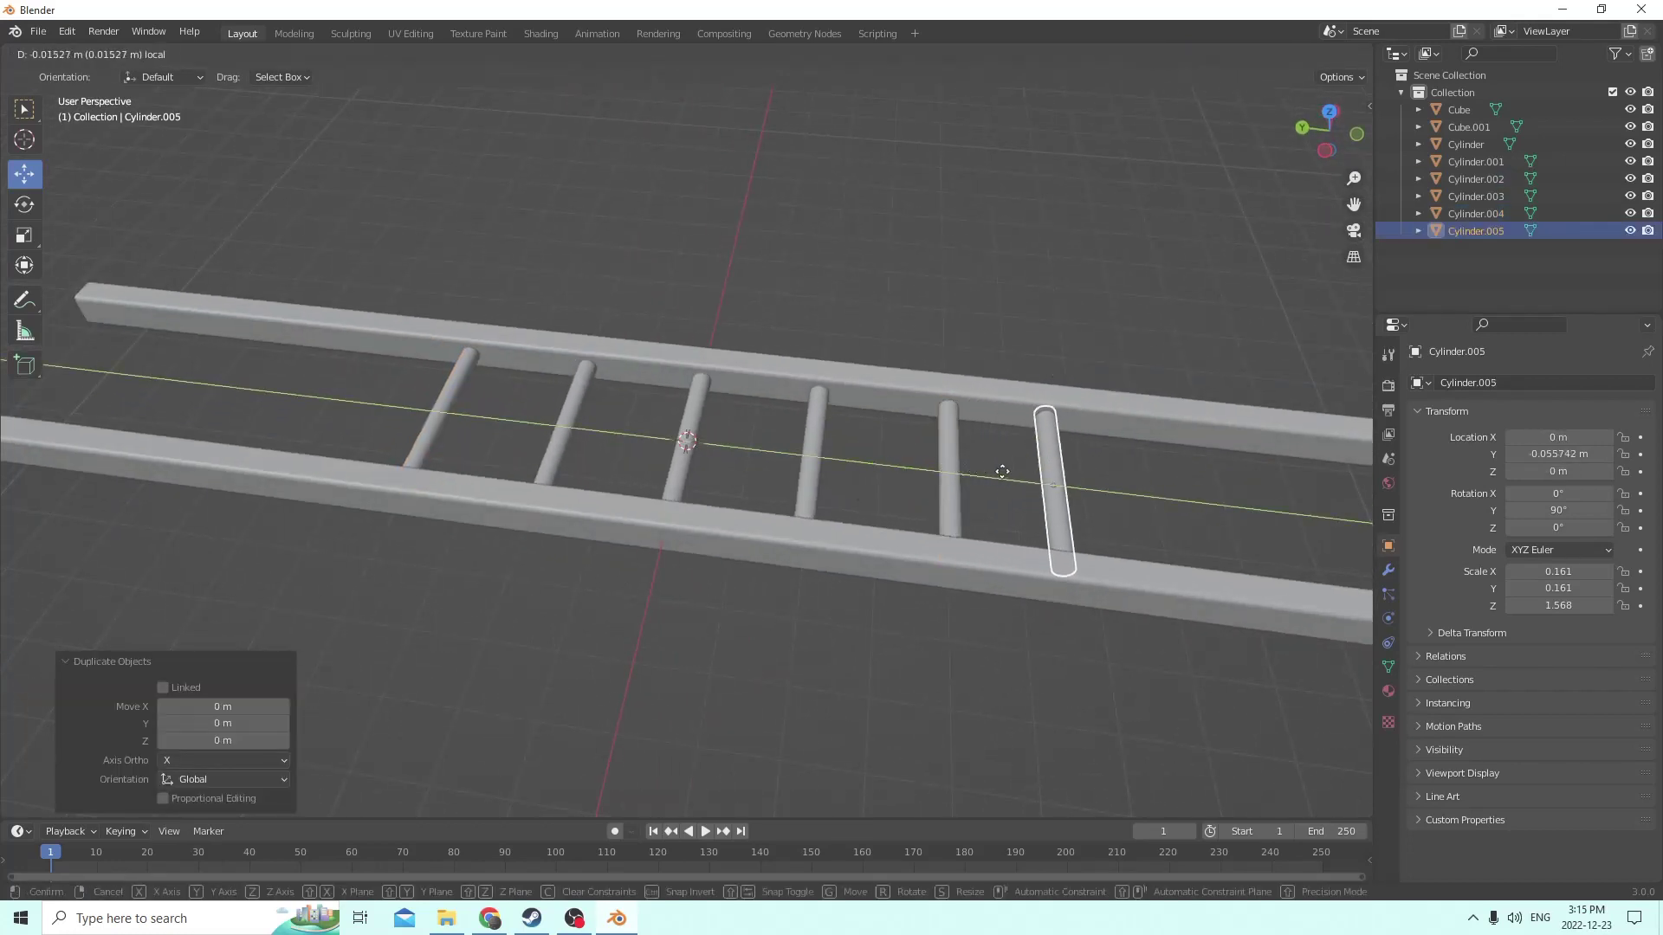
{"action": "left_click", "coordinate": [1021, 473]}
{"action": "middle_click_drag", "start_coordinate": [1021, 473], "coordinate": [1093, 433]}
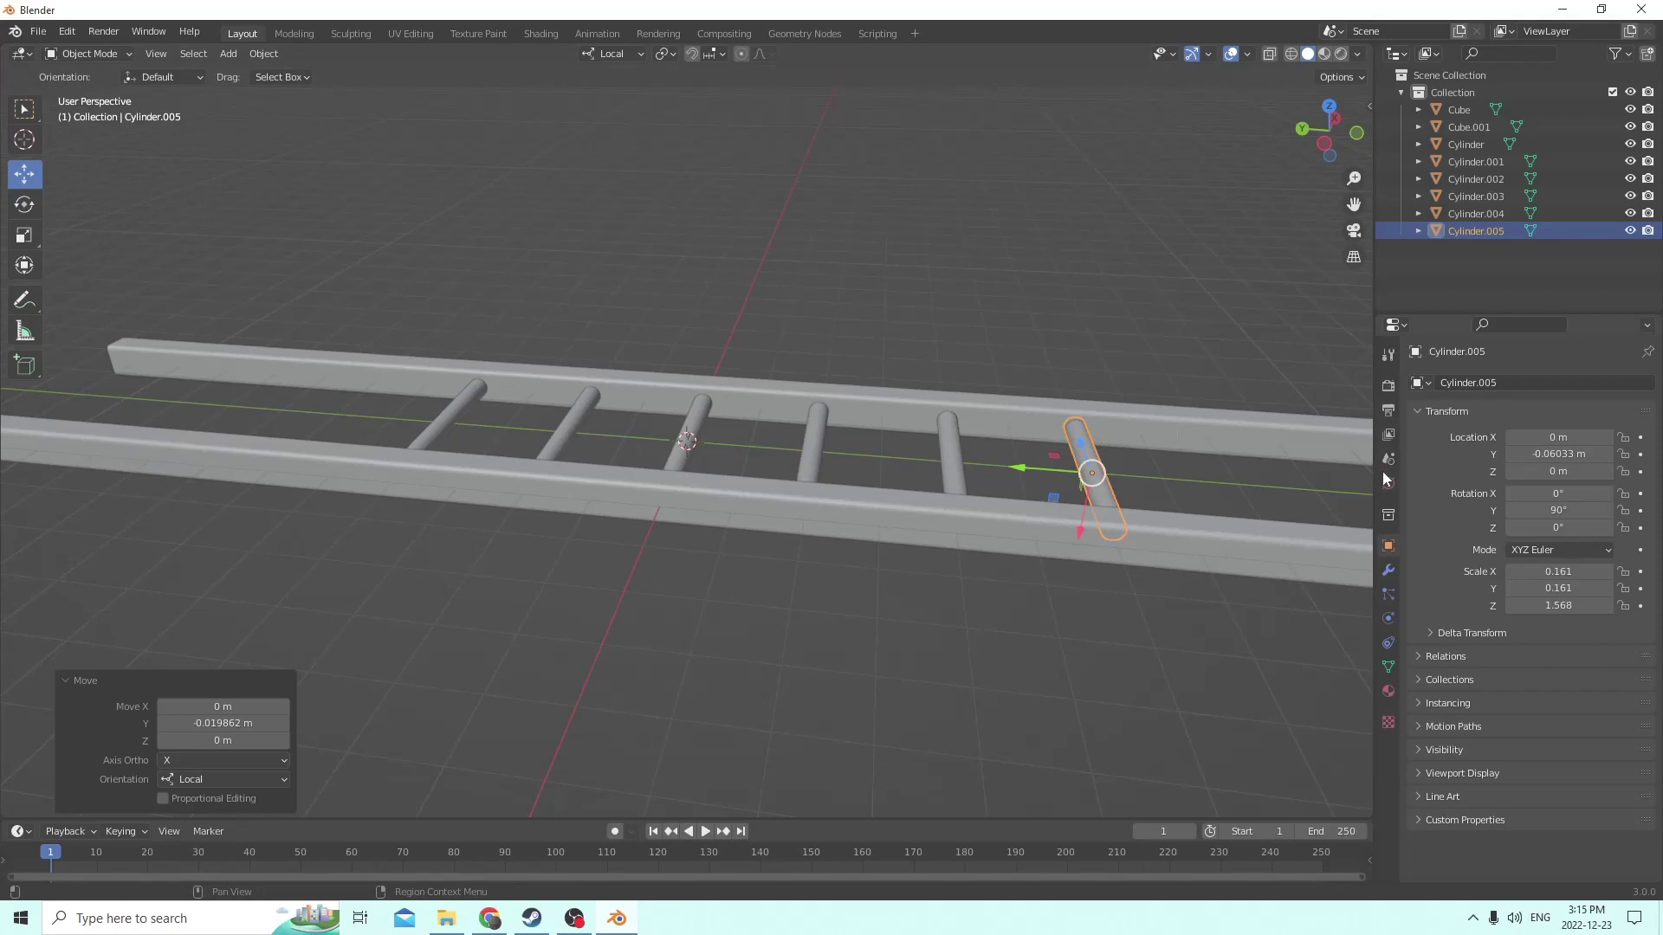
{"action": "scroll", "coordinate": [1237, 429], "scroll_direction": "down", "scroll_amount": 3}
{"action": "left_click_drag", "start_coordinate": [1354, 203], "coordinate": [1354, 208]}
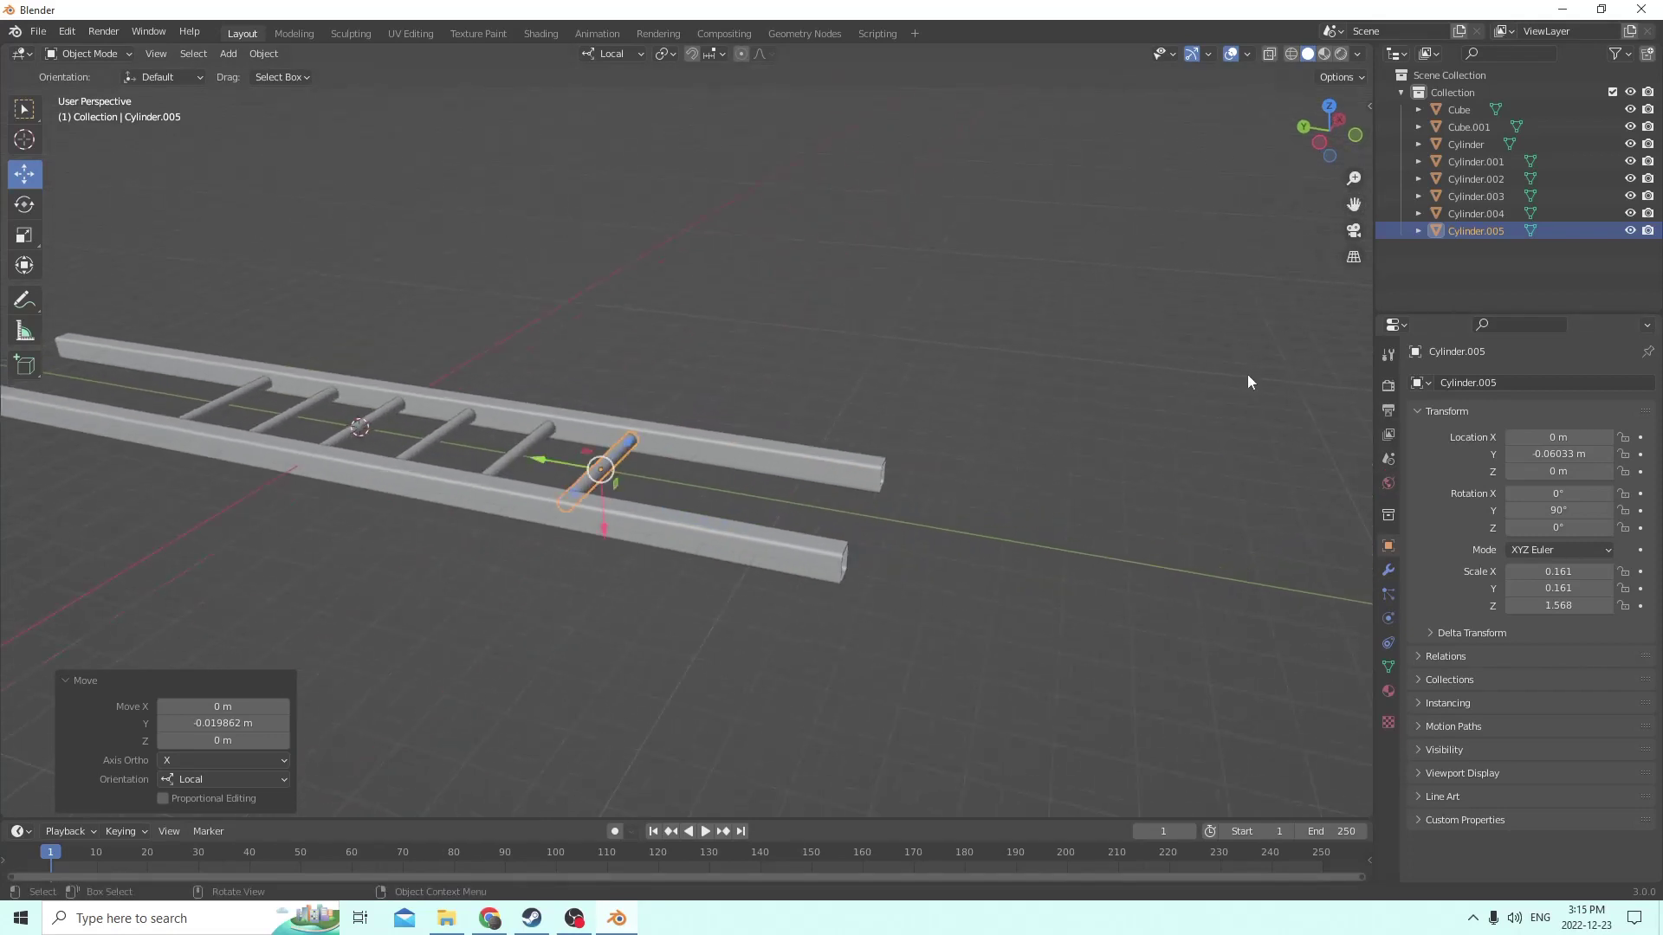
{"action": "scroll", "coordinate": [1253, 425], "scroll_direction": "up", "scroll_amount": 3}
{"action": "middle_click_drag", "start_coordinate": [1259, 476], "coordinate": [830, 513]}
Copy the end rung and mirror it to Location Y 0.06033 m
{"action": "key", "text": "shift+d"}
{"action": "right_click", "coordinate": [978, 418]}
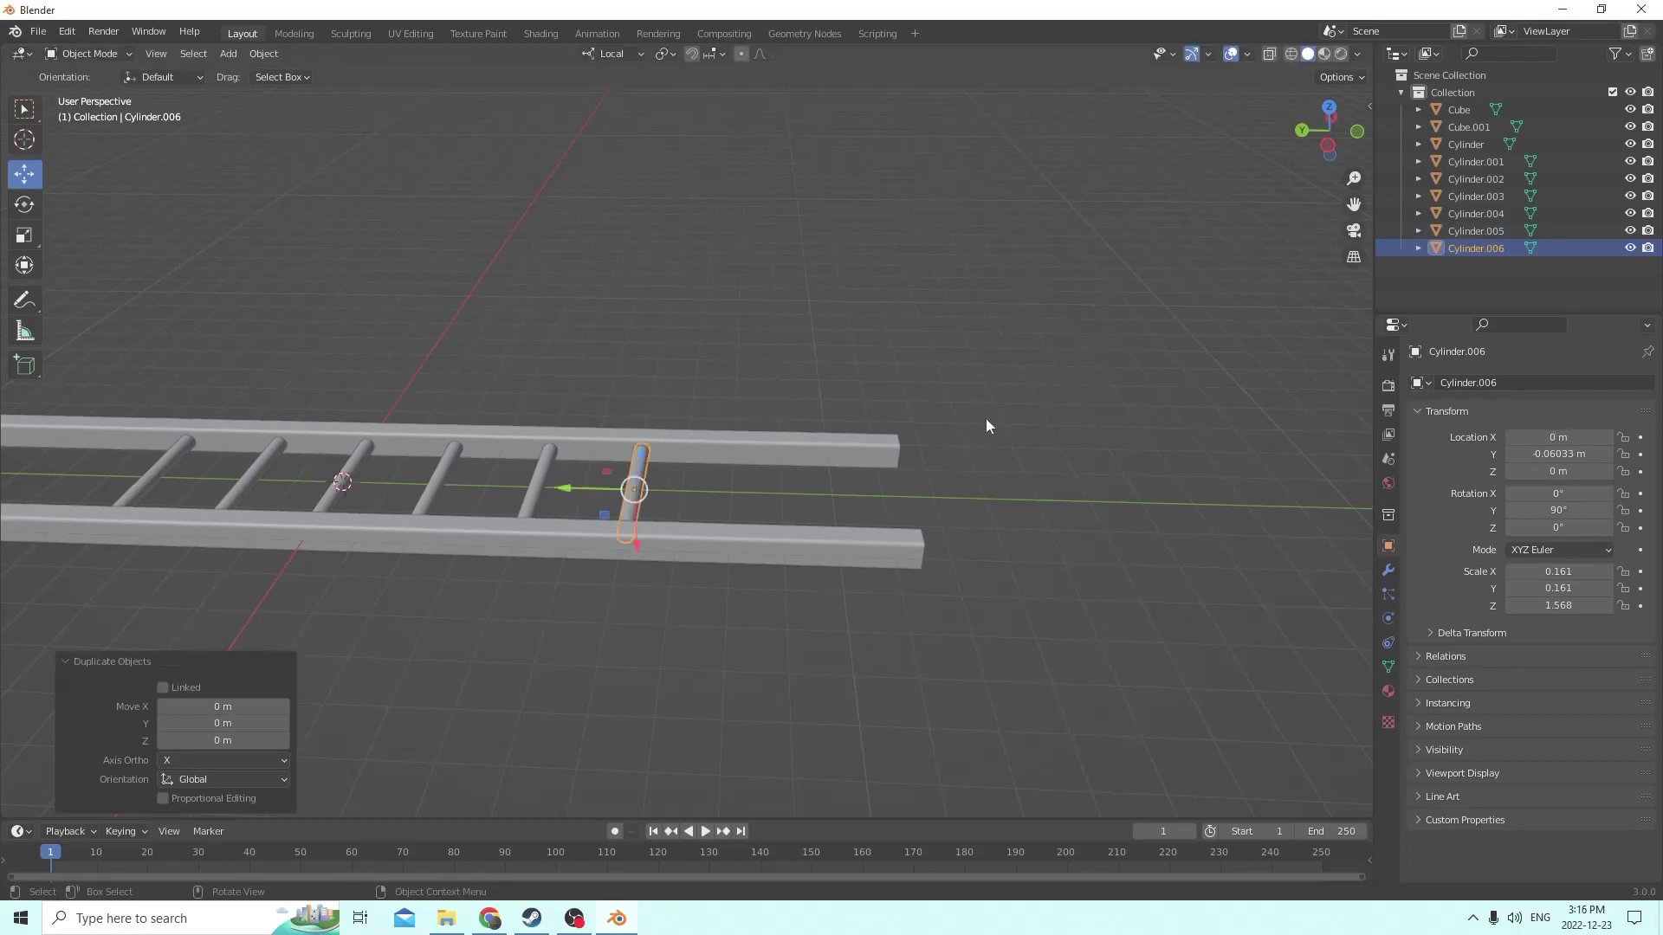
{"action": "left_click", "coordinate": [1521, 454]}
{"action": "key", "text": "Home"}
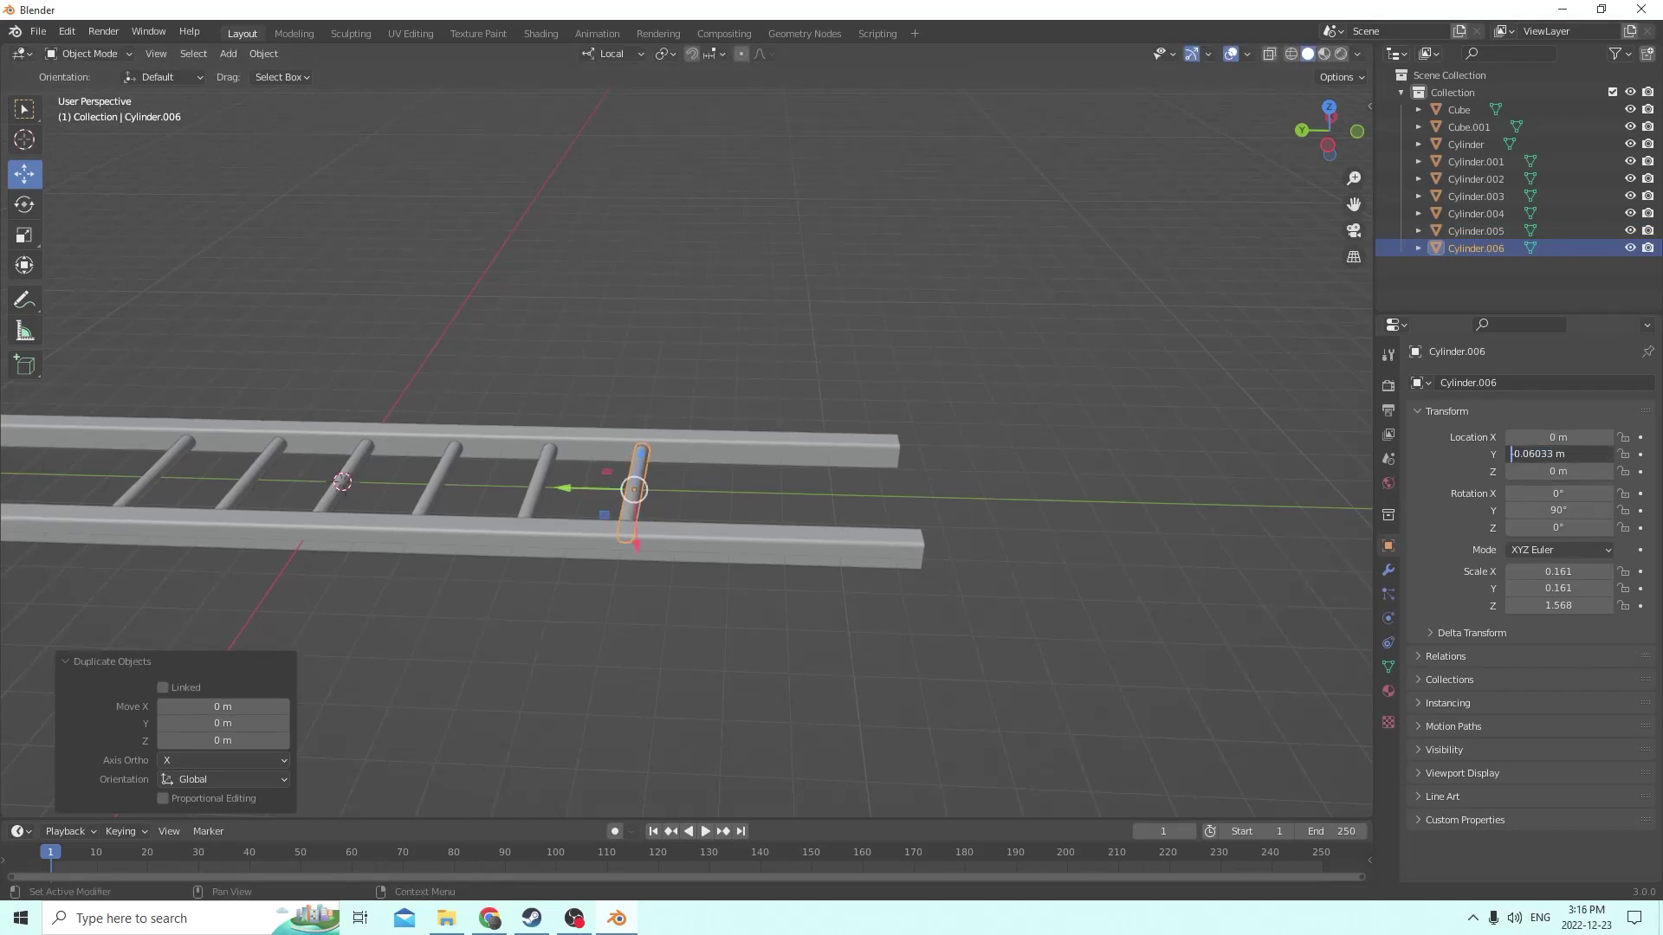
{"action": "key", "text": "Delete"}
{"action": "key", "text": "Return"}
{"action": "middle_click_drag", "start_coordinate": [1256, 438], "coordinate": [1199, 458]}
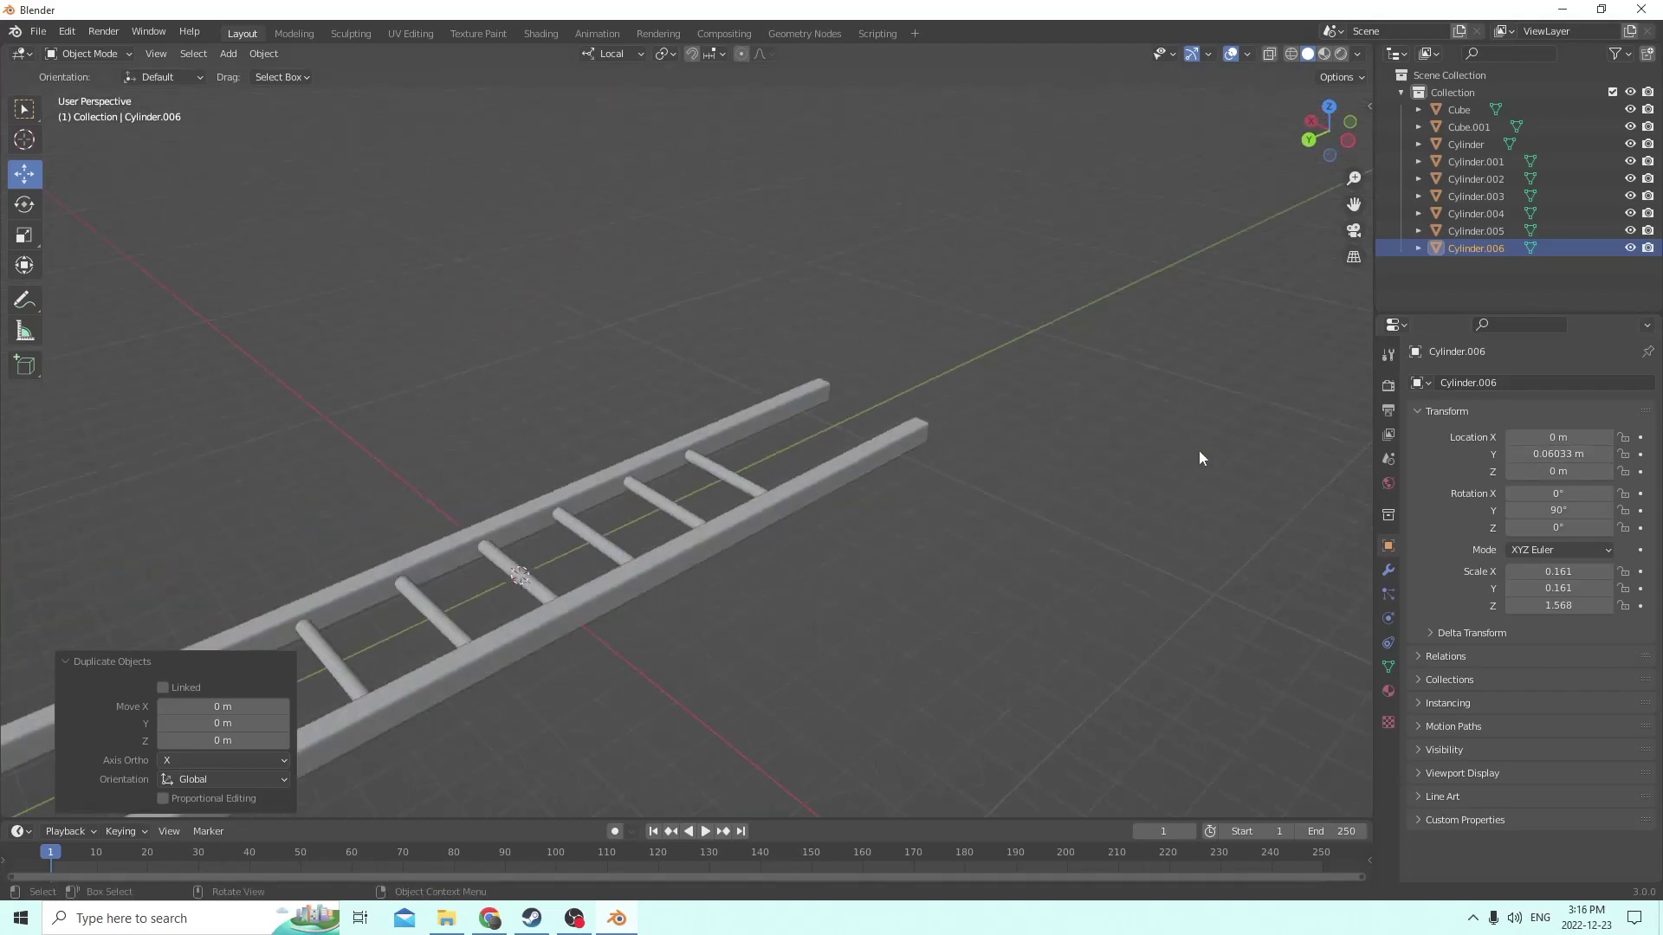
Copy the opposite end rung and place the copy next in the row
{"action": "left_click", "coordinate": [702, 478]}
{"action": "middle_click_drag", "start_coordinate": [701, 478], "coordinate": [591, 502]}
{"action": "left_click_drag", "start_coordinate": [606, 506], "coordinate": [681, 494]}
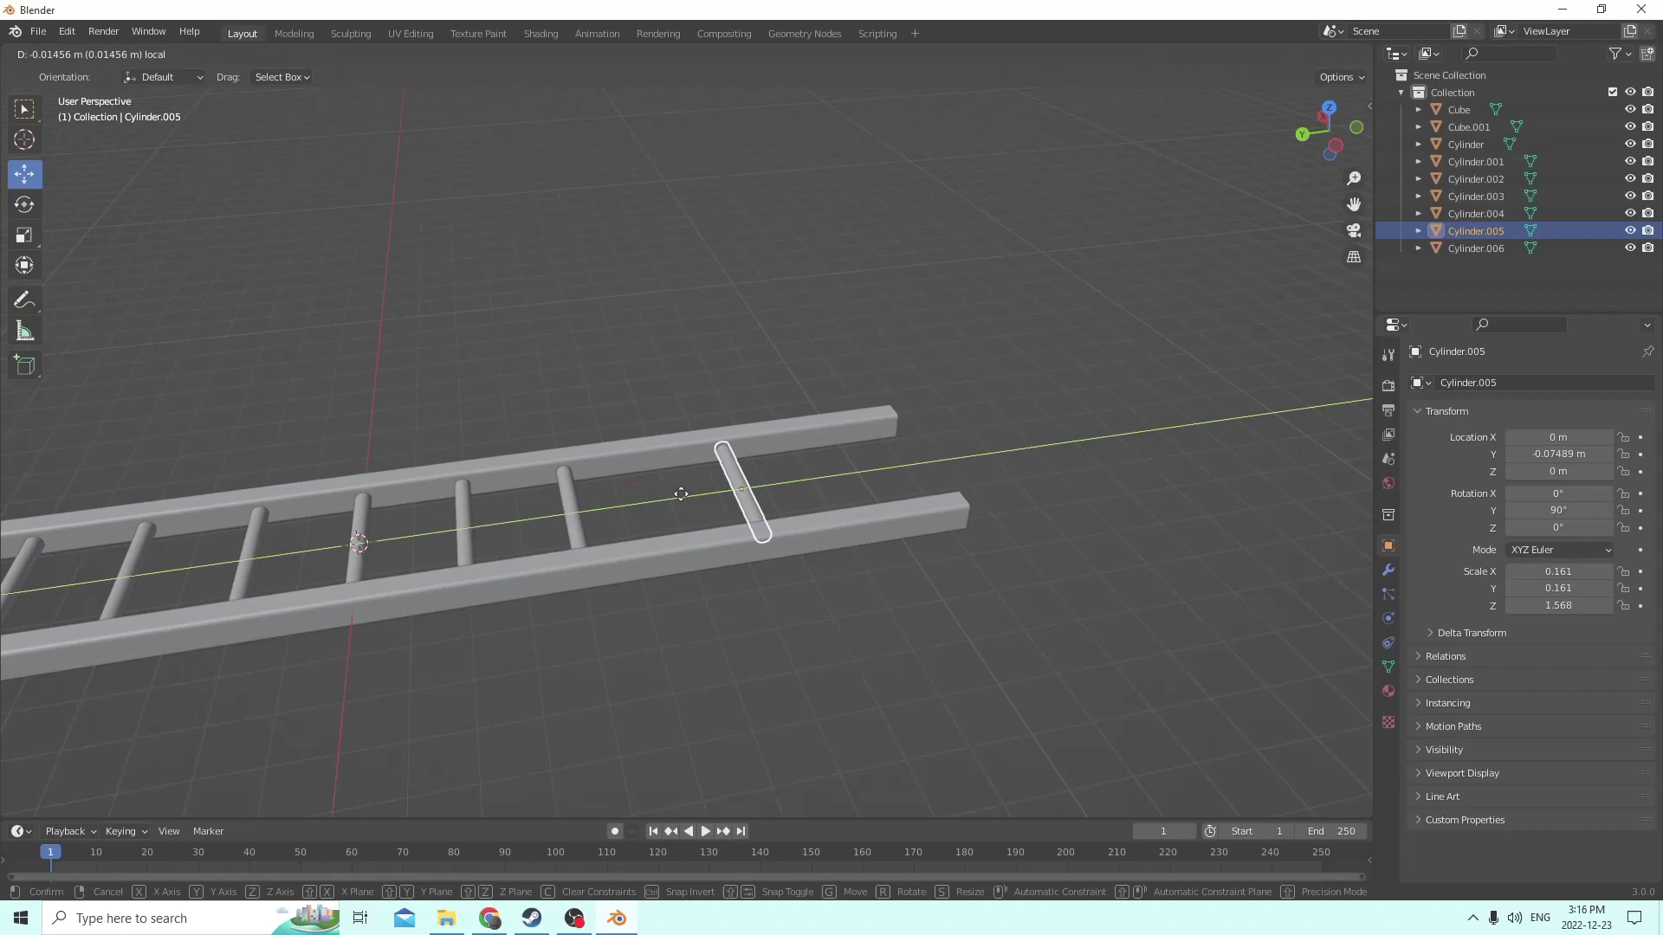
{"action": "right_click", "coordinate": [681, 493]}
{"action": "scroll", "coordinate": [658, 485], "scroll_direction": "up", "scroll_amount": 5}
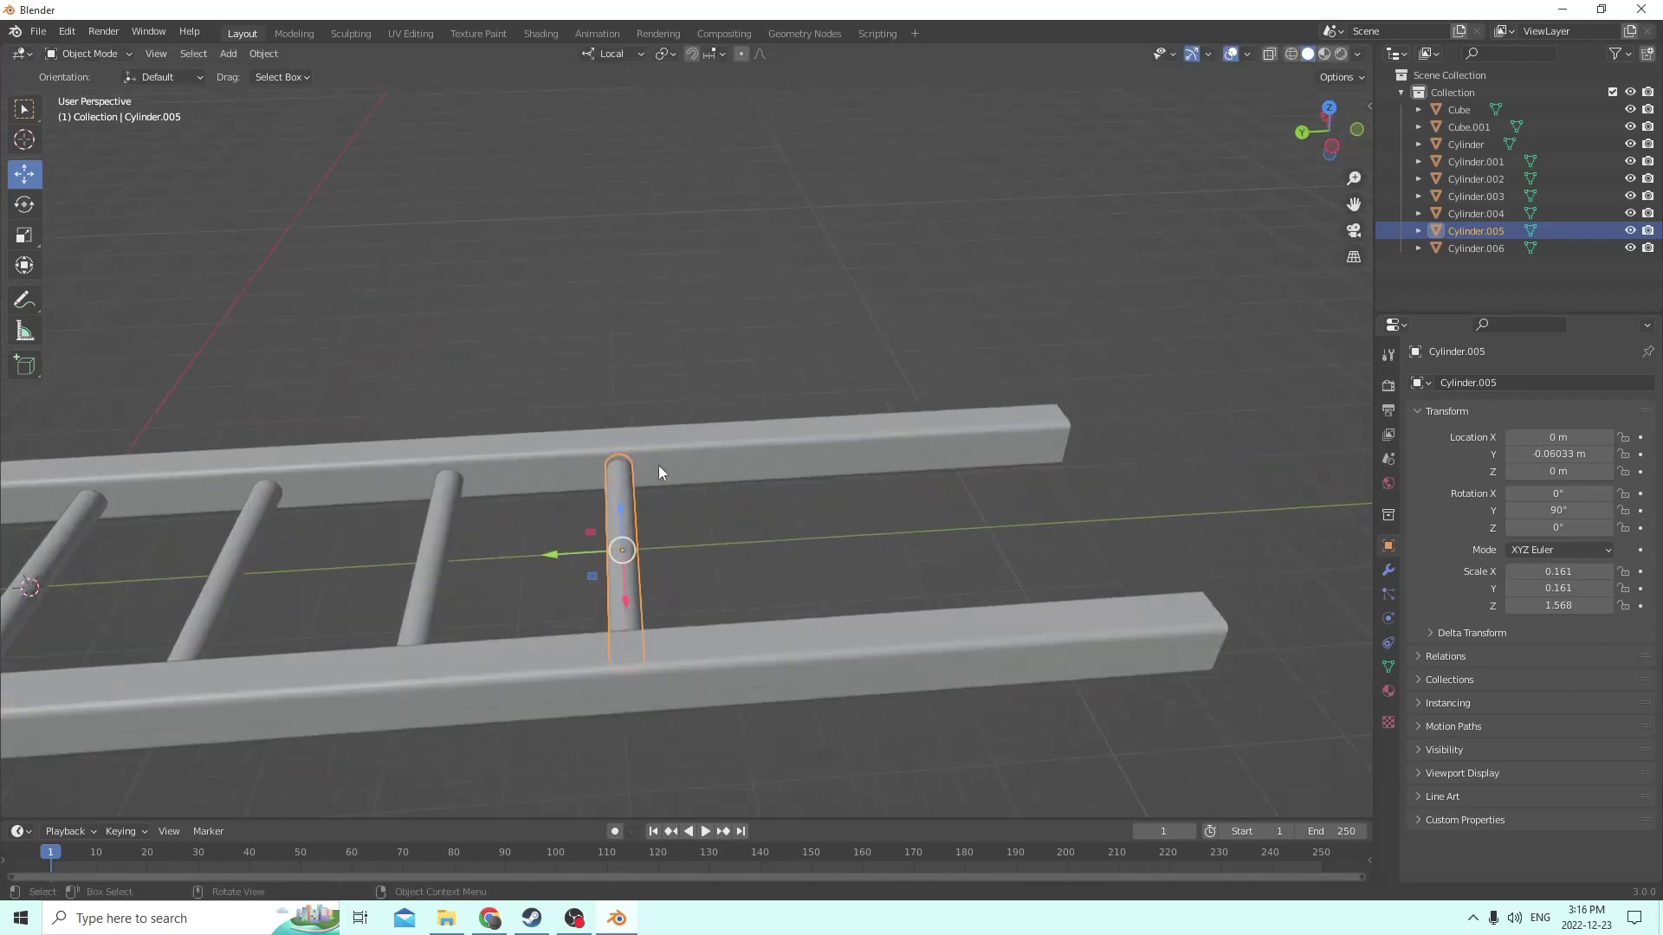
{"action": "middle_click_drag", "start_coordinate": [656, 465], "coordinate": [674, 464]}
{"action": "key", "text": "shift+d"}
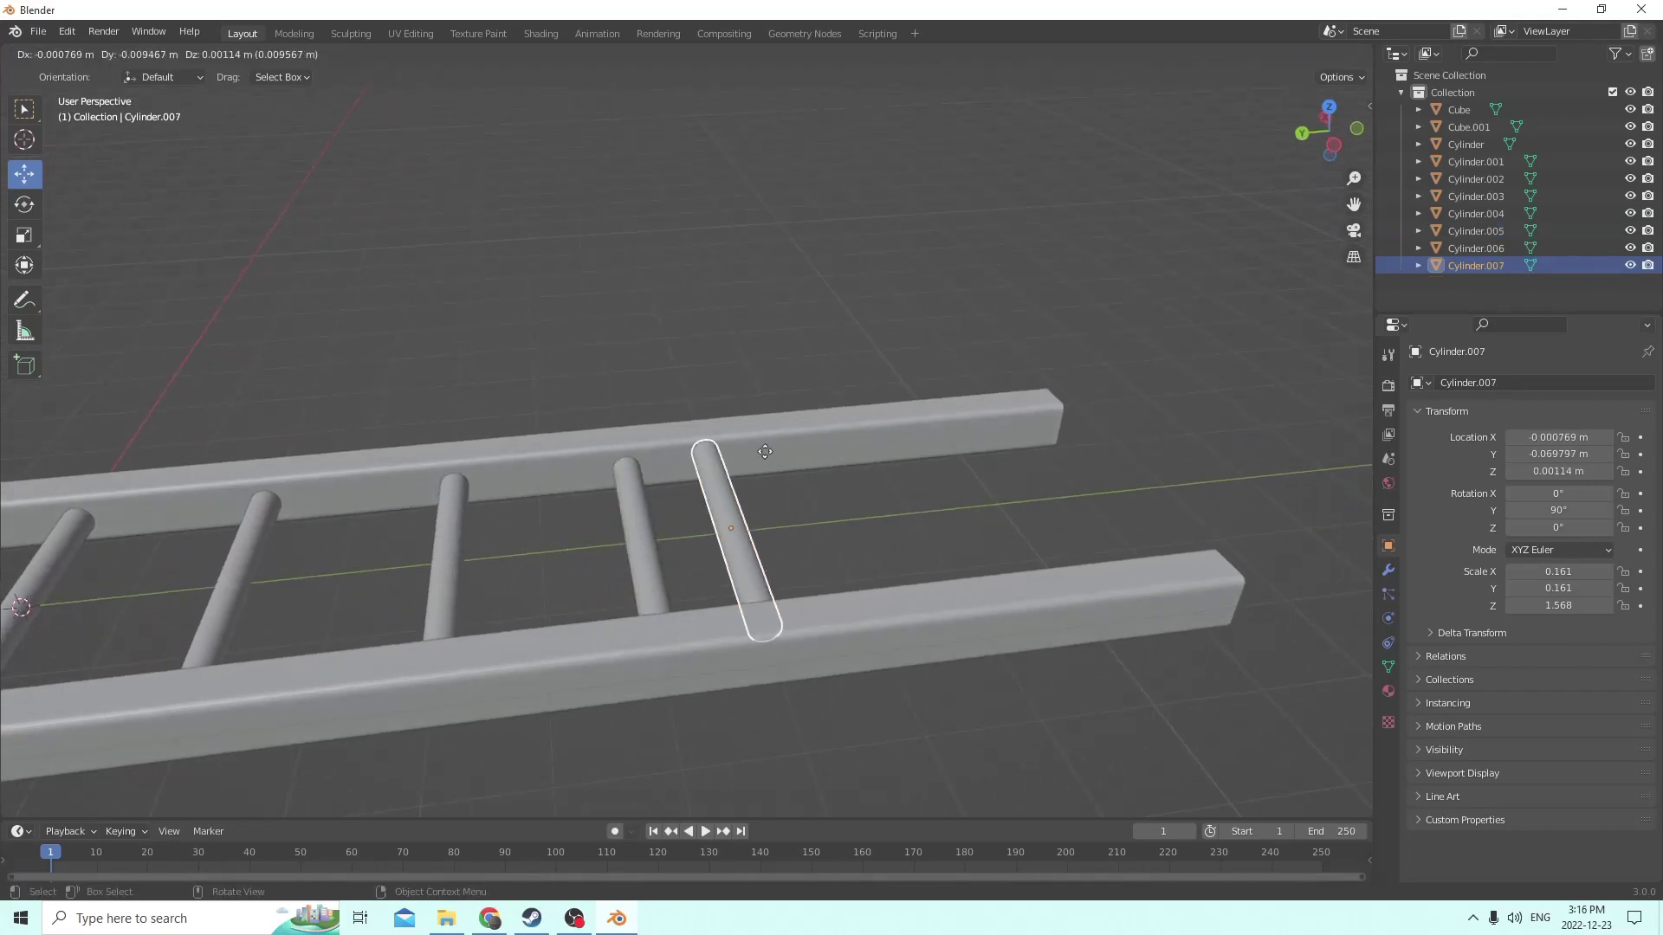
{"action": "right_click", "coordinate": [613, 525]}
{"action": "left_click_drag", "start_coordinate": [564, 553], "coordinate": [750, 514]}
{"action": "middle_click_drag", "start_coordinate": [751, 515], "coordinate": [704, 483]}
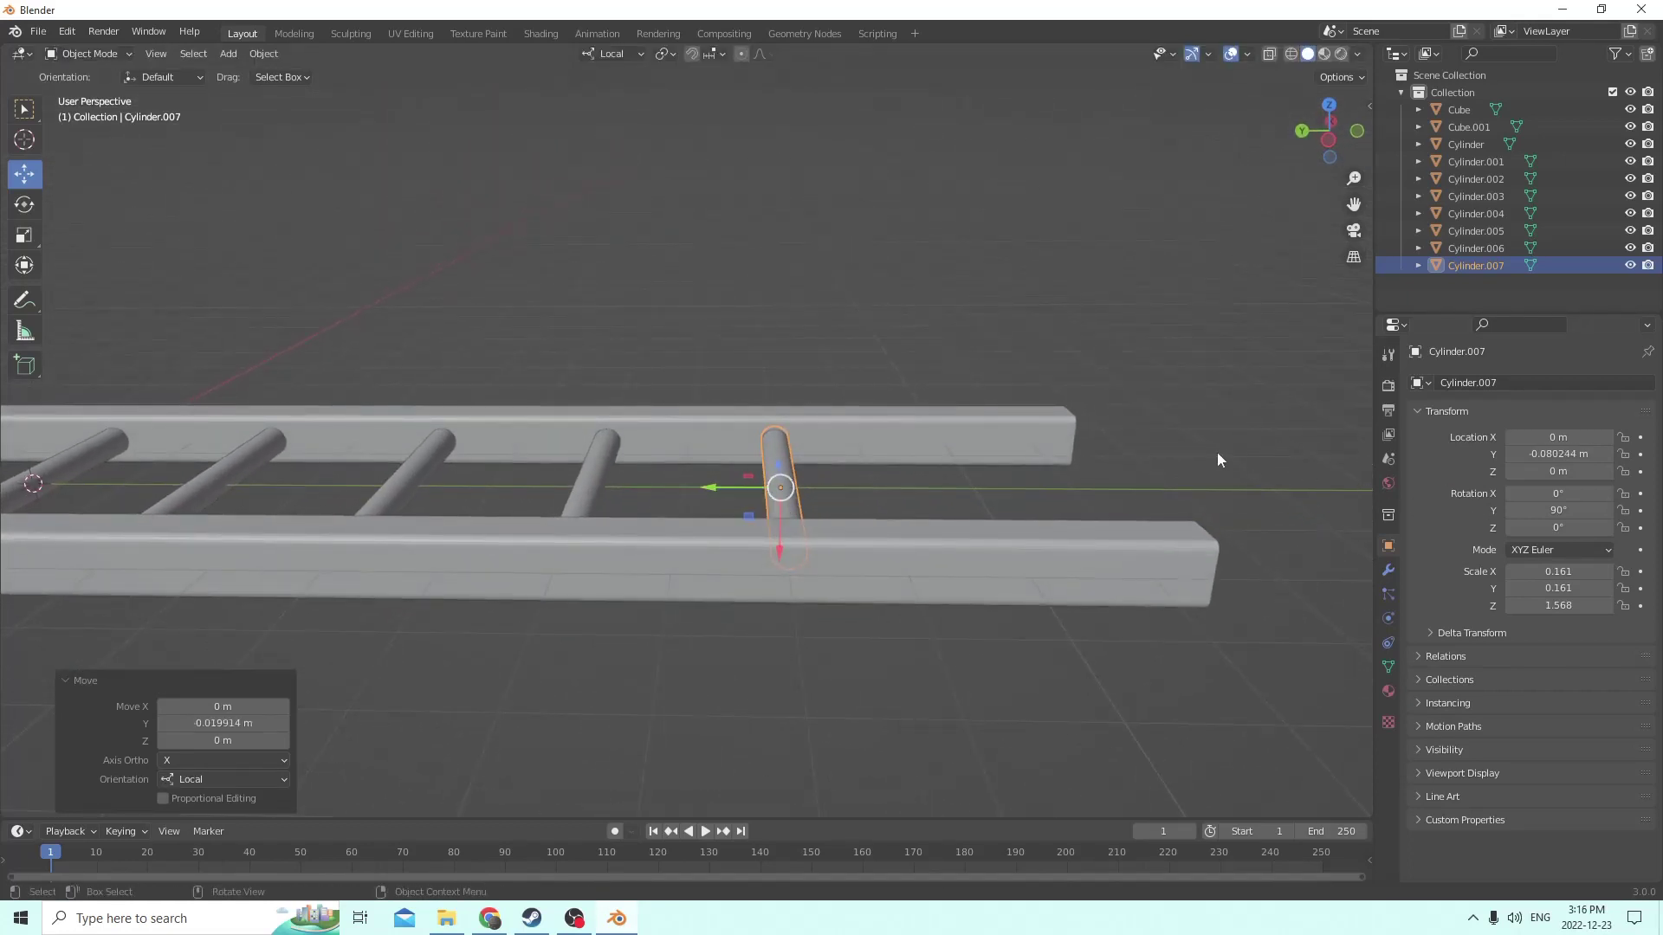
{"action": "middle_click_drag", "start_coordinate": [1218, 452], "coordinate": [1198, 466]}
Copy the newest end rung and mirror it to Location Y 0.080244 m
{"action": "key", "text": "shift+d"}
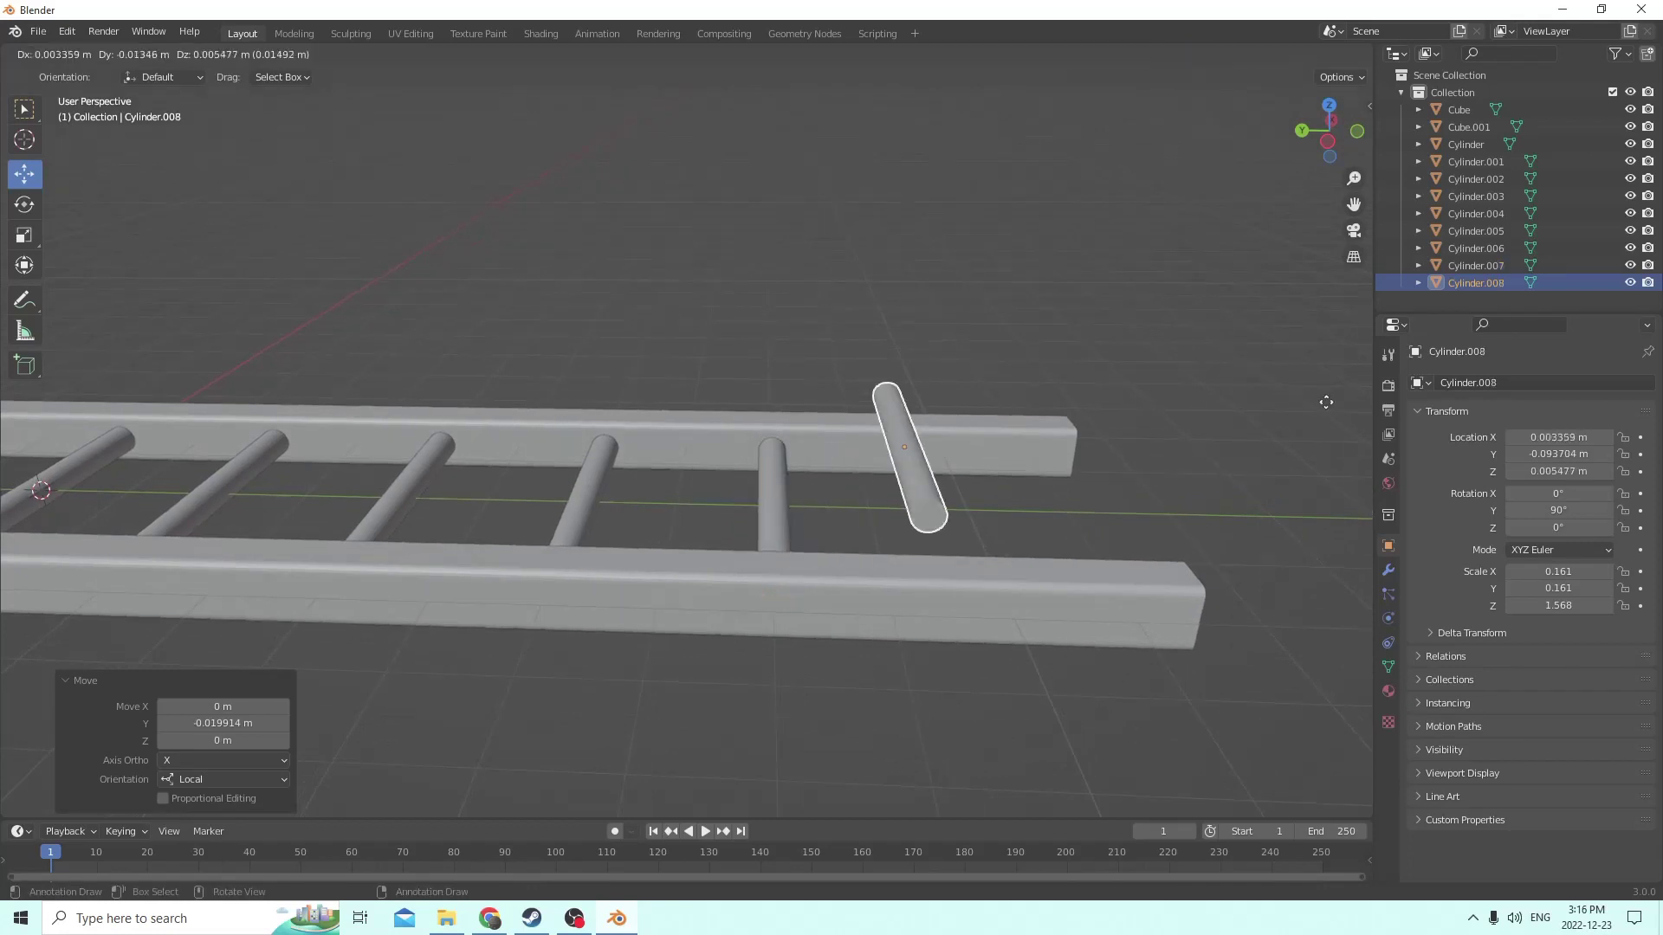
{"action": "key", "text": "Escape"}
{"action": "left_click", "coordinate": [1551, 454]}
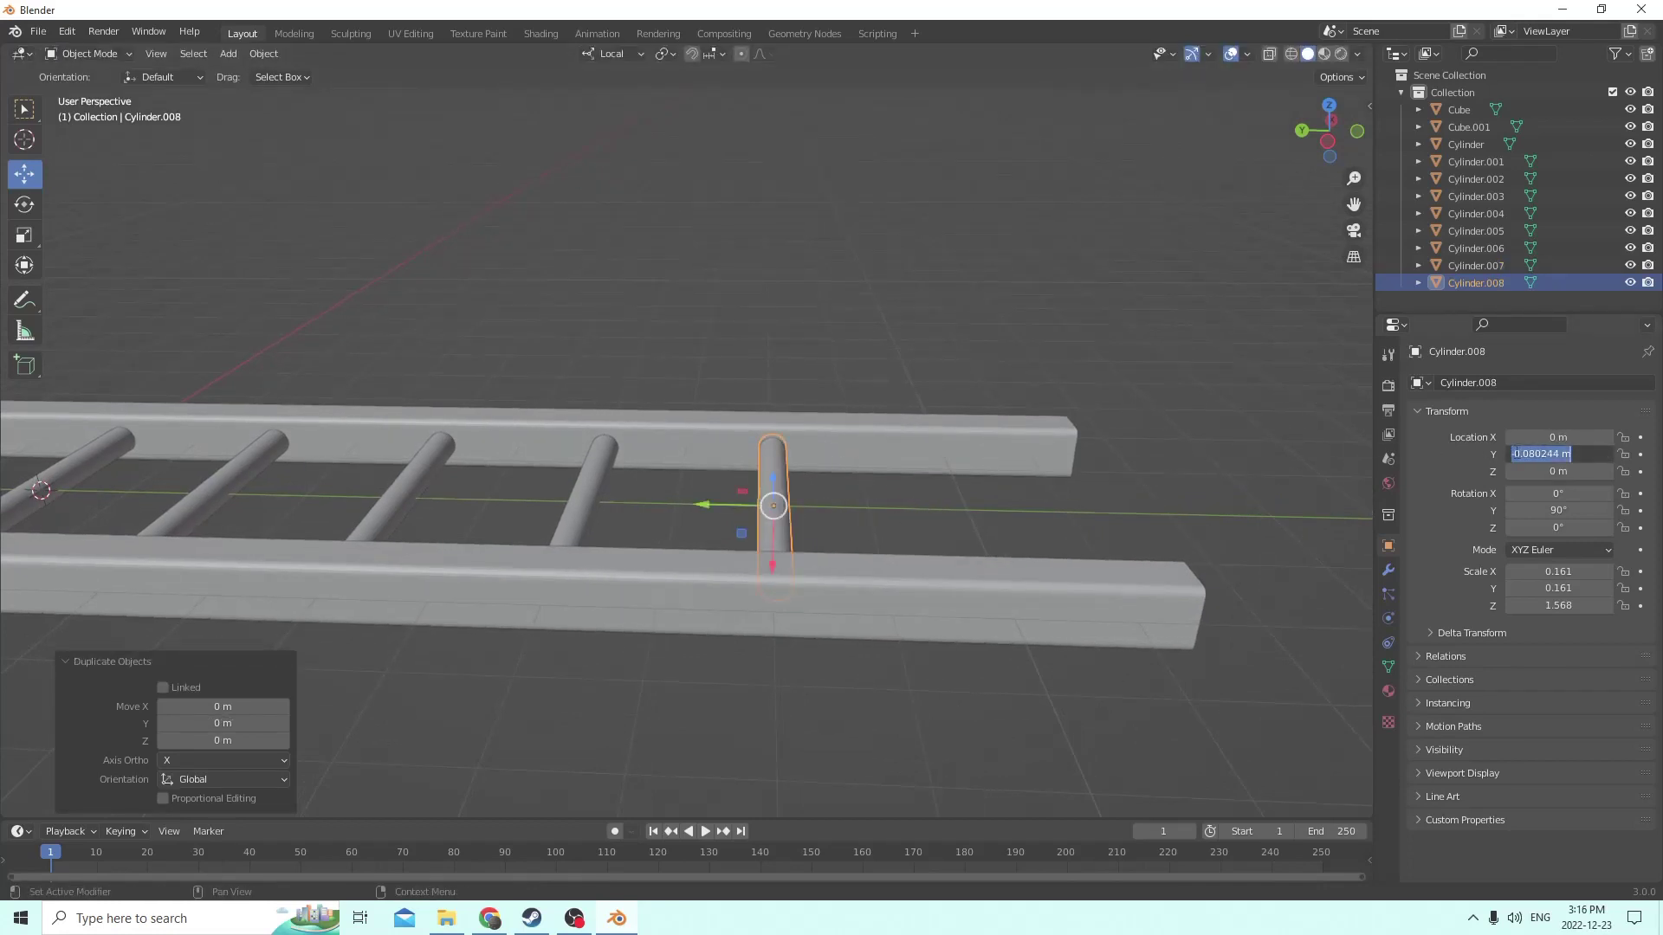
{"action": "key", "text": "Home"}
{"action": "key", "text": "Delete"}
{"action": "key", "text": "Return"}
{"action": "scroll", "coordinate": [1001, 418], "scroll_direction": "down", "scroll_amount": 3}
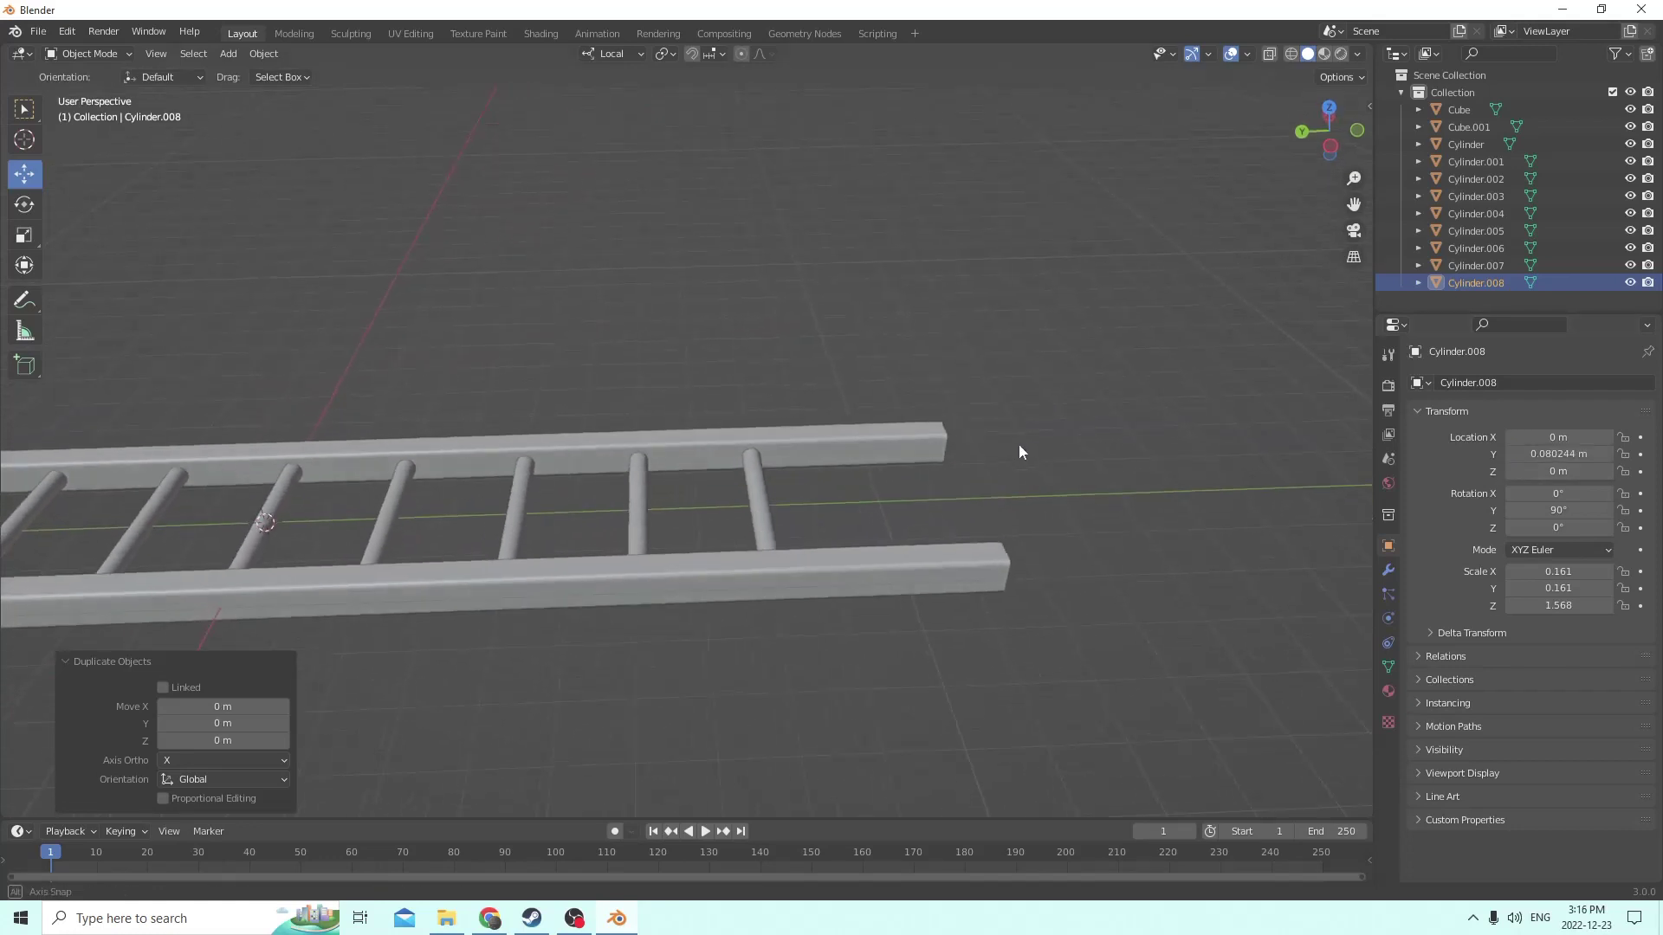
{"action": "middle_click_drag", "start_coordinate": [1019, 445], "coordinate": [759, 539]}
Copy the rung at -0.080244 m and move it along Y to -0.101 m
{"action": "left_click", "coordinate": [759, 538]}
{"action": "scroll", "coordinate": [825, 471], "scroll_direction": "up", "scroll_amount": 3}
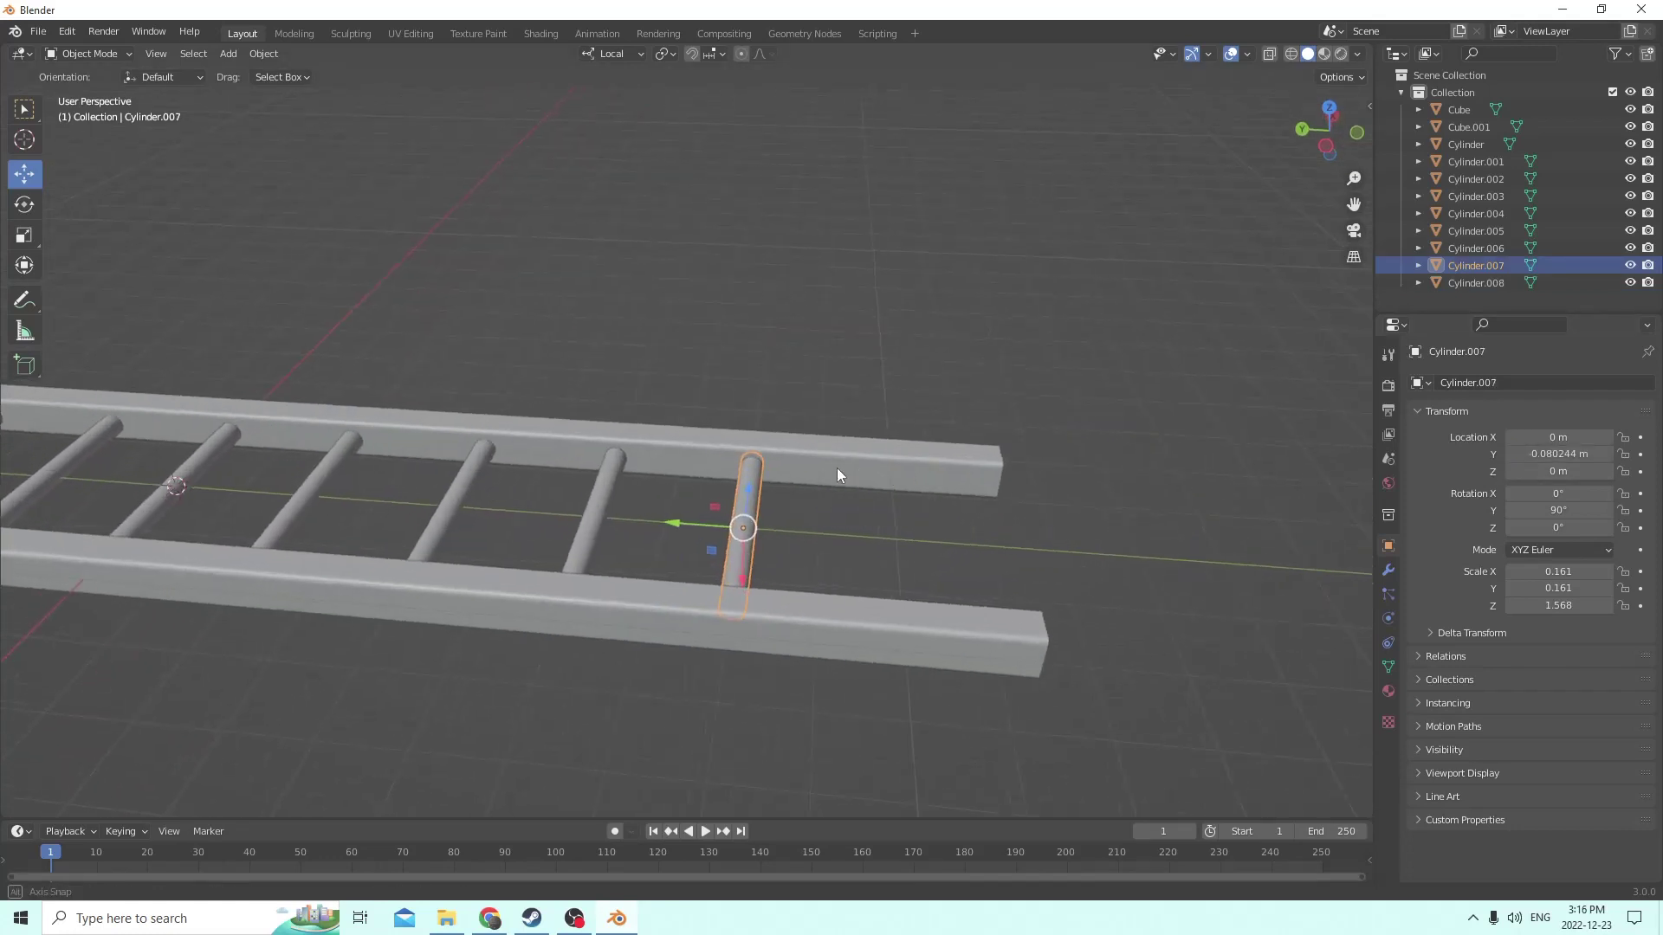
{"action": "key", "text": "shift+d"}
{"action": "right_click", "coordinate": [854, 464]}
{"action": "mouse_move", "coordinate": [970, 408]}
{"action": "middle_mouse_down"}
{"action": "mouse_move", "coordinate": [931, 409]}
{"action": "mouse_move", "coordinate": [993, 404]}
{"action": "middle_mouse_up"}
{"action": "key", "text": "g"}
{"action": "key", "text": "y"}
{"action": "key", "text": "y"}
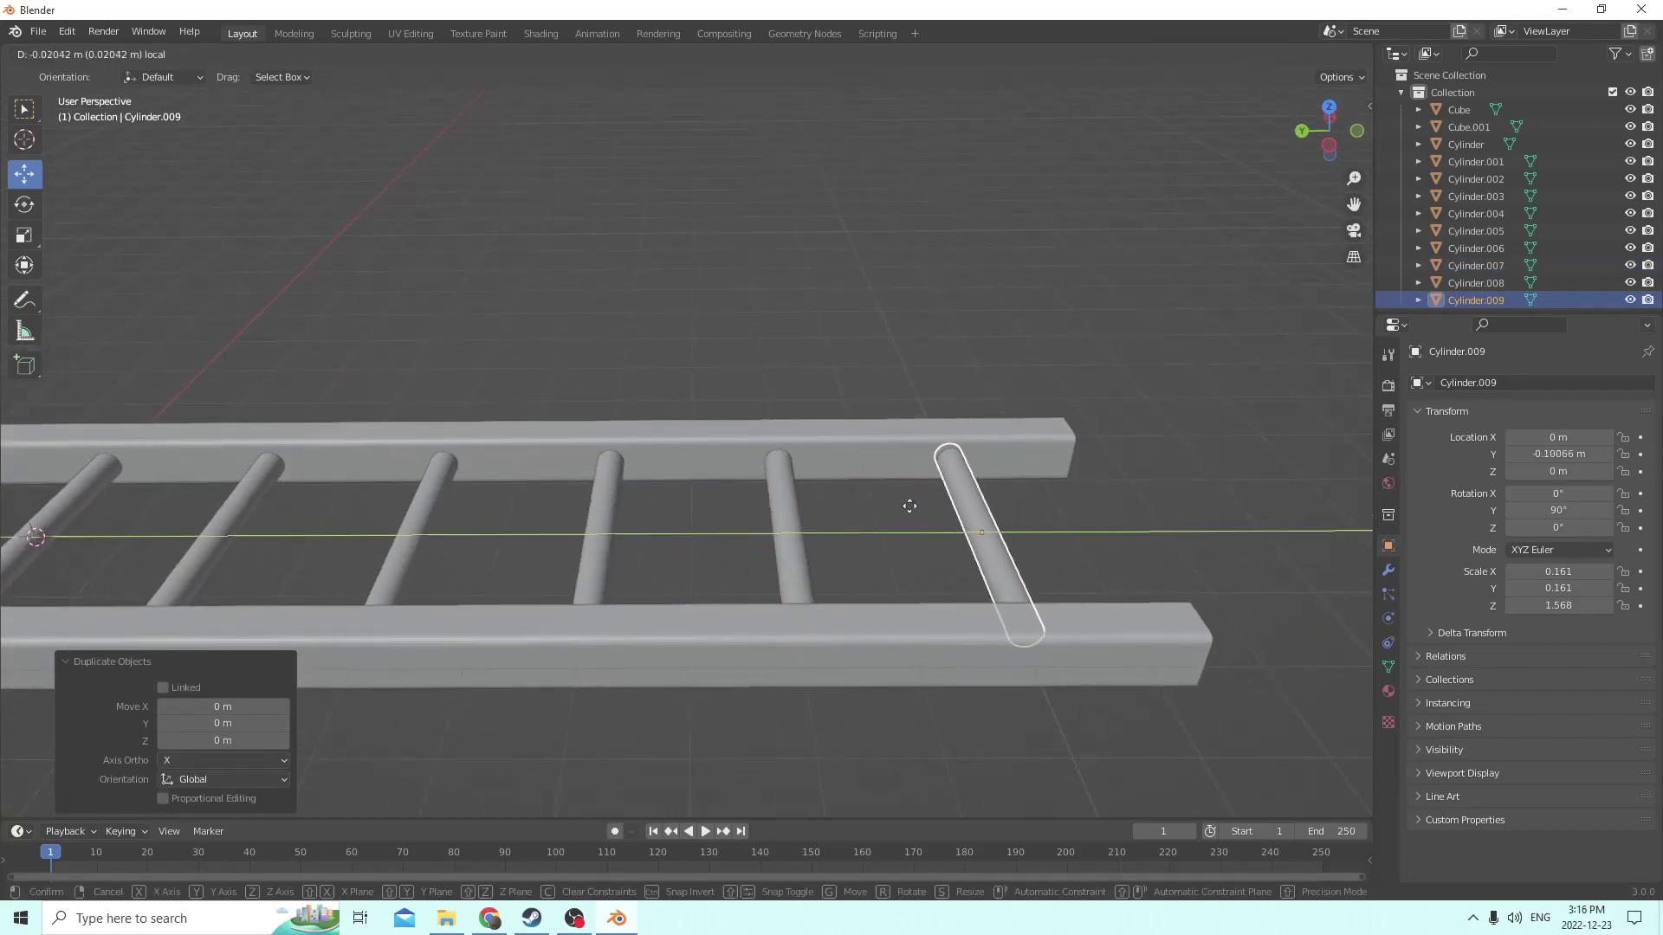
{"action": "left_click", "coordinate": [911, 505]}
{"action": "mouse_move", "coordinate": [911, 505]}
{"action": "middle_mouse_down"}
{"action": "mouse_move", "coordinate": [861, 480]}
{"action": "mouse_move", "coordinate": [881, 469]}
{"action": "mouse_move", "coordinate": [928, 517]}
{"action": "middle_mouse_up"}
{"action": "key", "text": "g"}
{"action": "key", "text": "y"}
{"action": "key", "text": "y"}
{"action": "left_click", "coordinate": [880, 512]}
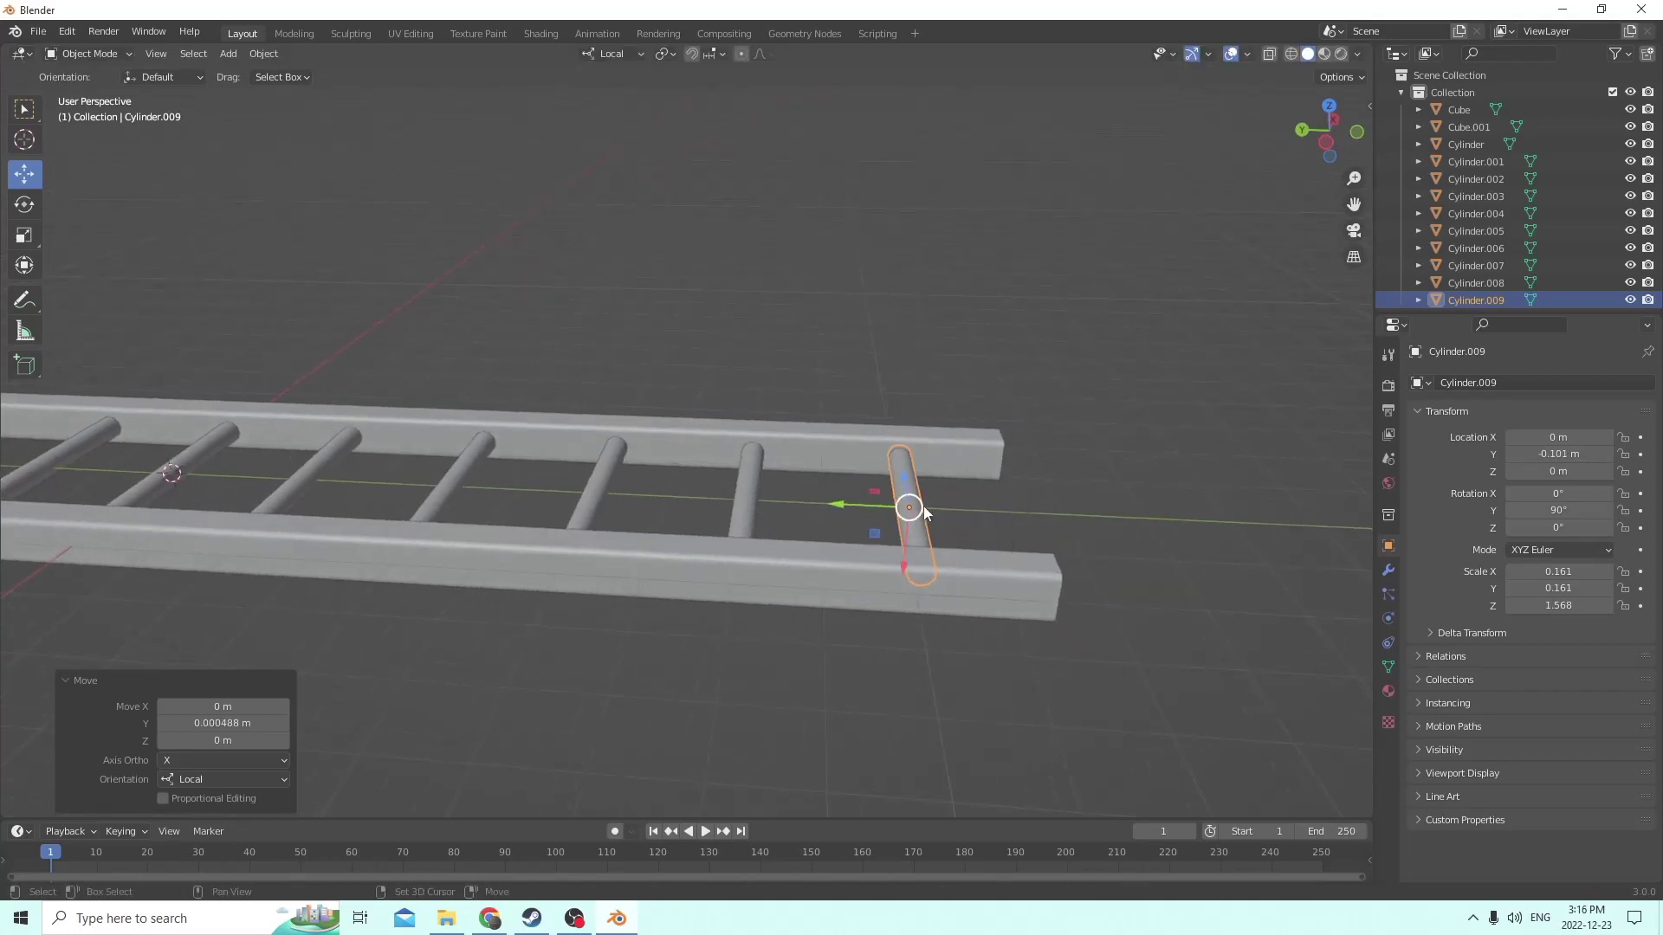
Copy the outermost rung and mirror it to Location Y 0.101 m
{"action": "key", "text": "shift+d"}
{"action": "key", "text": "Escape"}
{"action": "left_click", "coordinate": [1534, 454]}
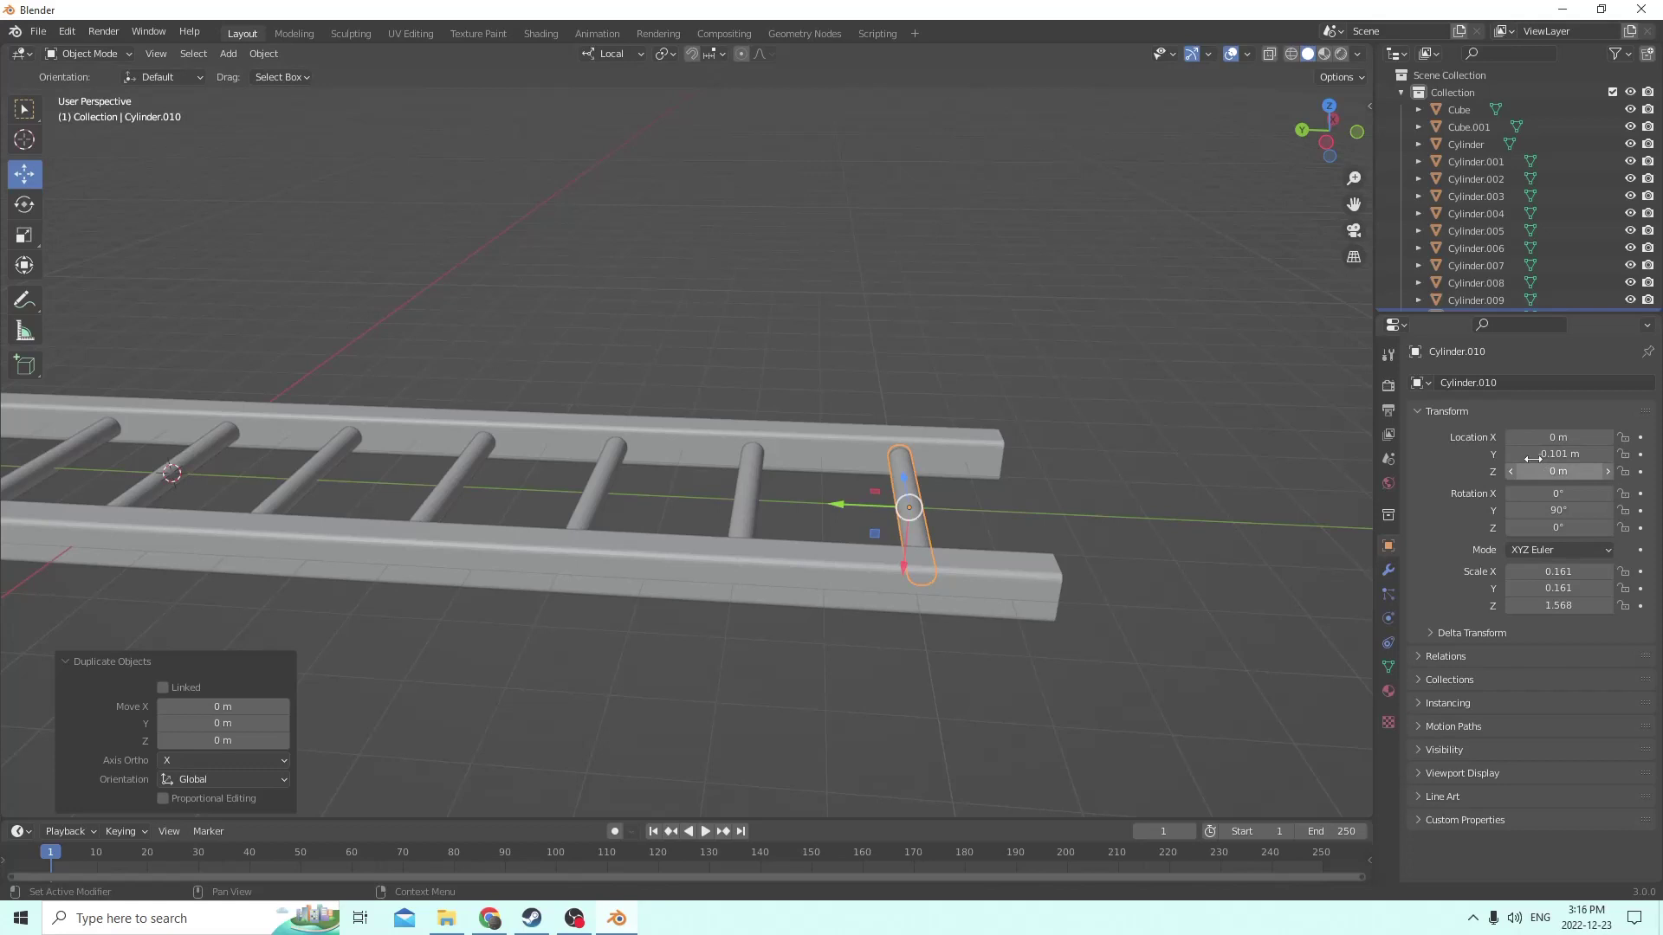
{"action": "key", "text": "Home"}
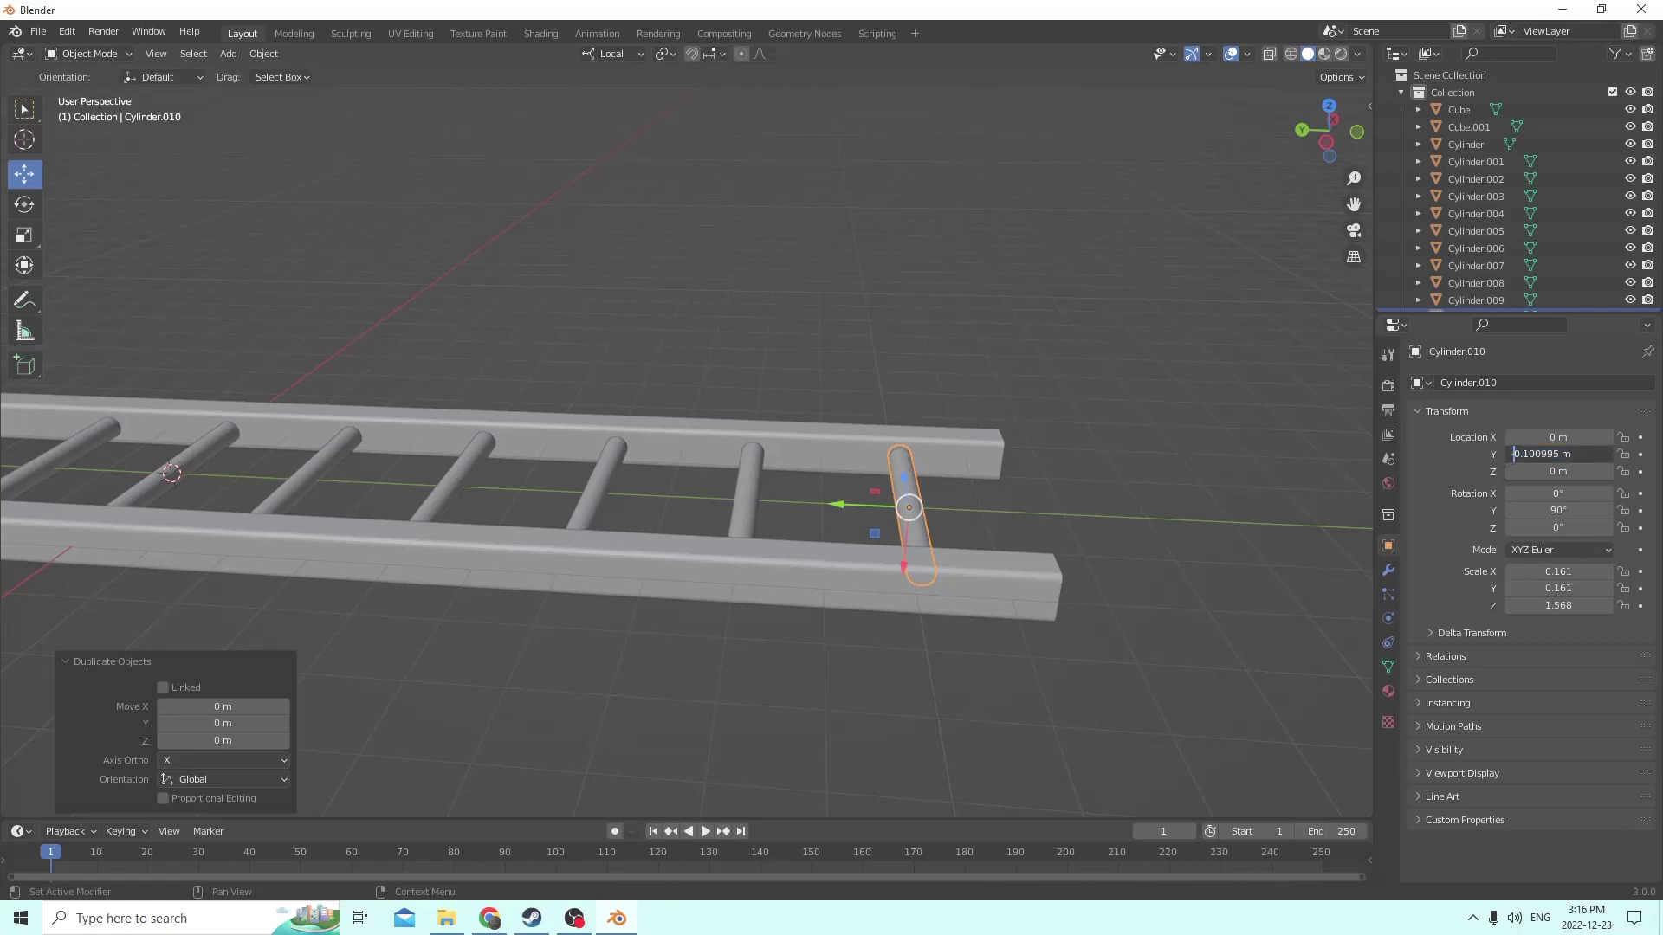
{"action": "key", "text": "Delete"}
{"action": "key", "text": "Return"}
{"action": "middle_click_drag", "start_coordinate": [1031, 430], "coordinate": [646, 570]}
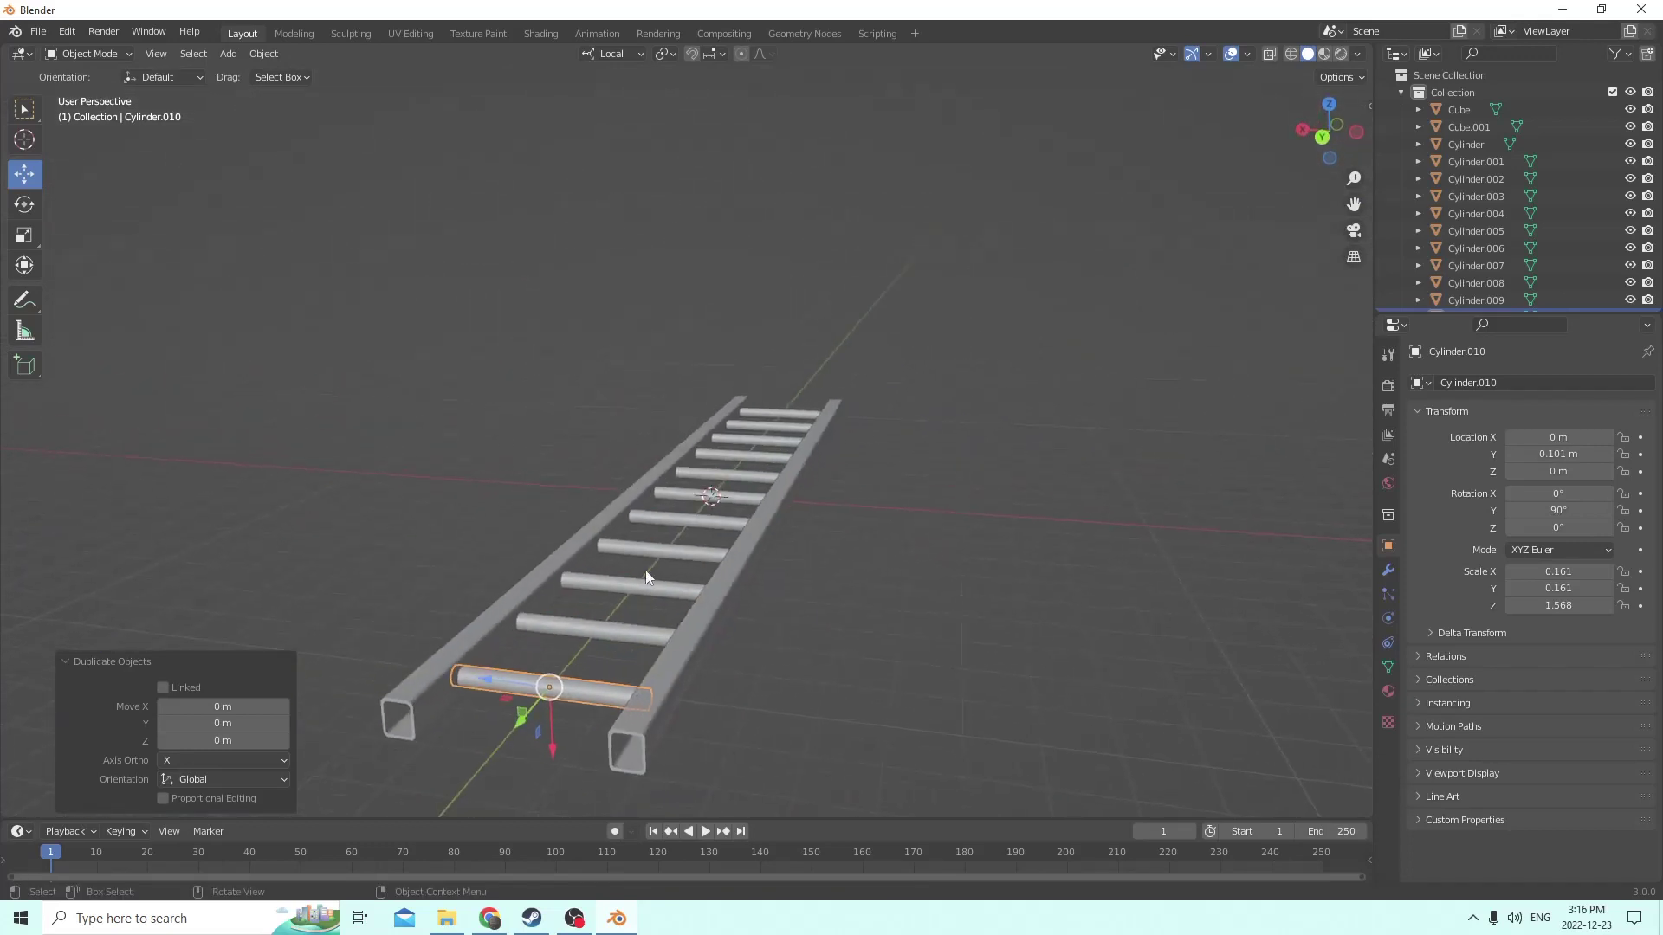
Close the Duplicate panel and shift-select the row of rungs from near to far
{"action": "left_click", "coordinate": [564, 688]}
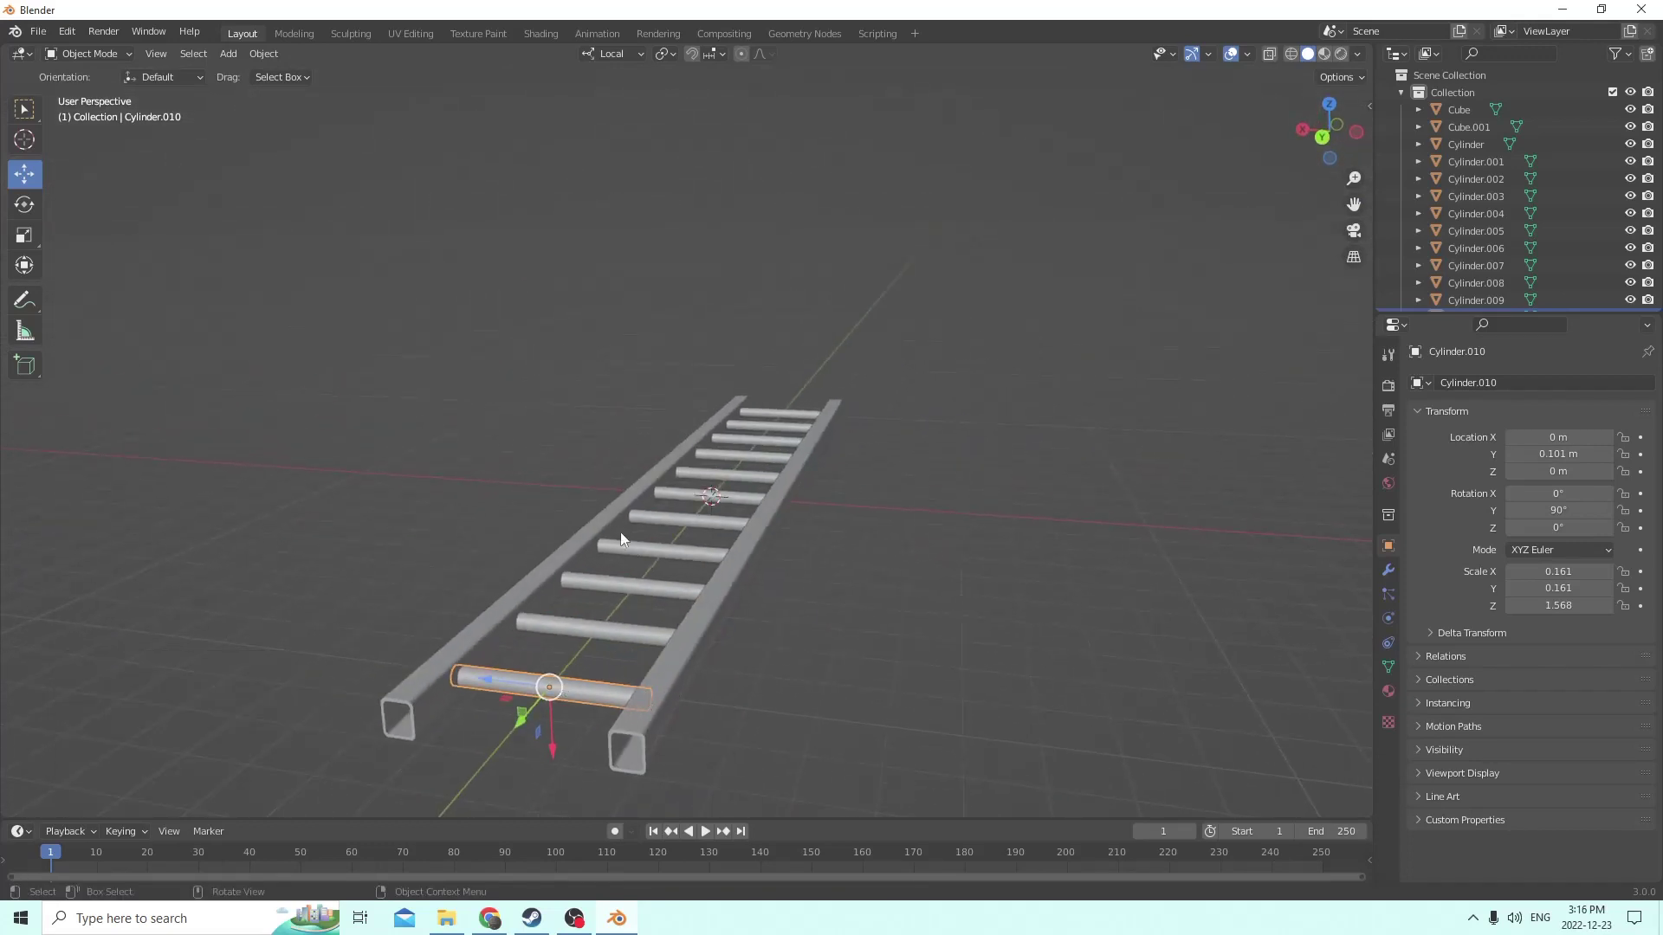
{"action": "left_click", "coordinate": [621, 627], "text": "shift"}
{"action": "left_click", "coordinate": [662, 576], "text": "shift"}
{"action": "left_click", "coordinate": [672, 544], "text": "shift"}
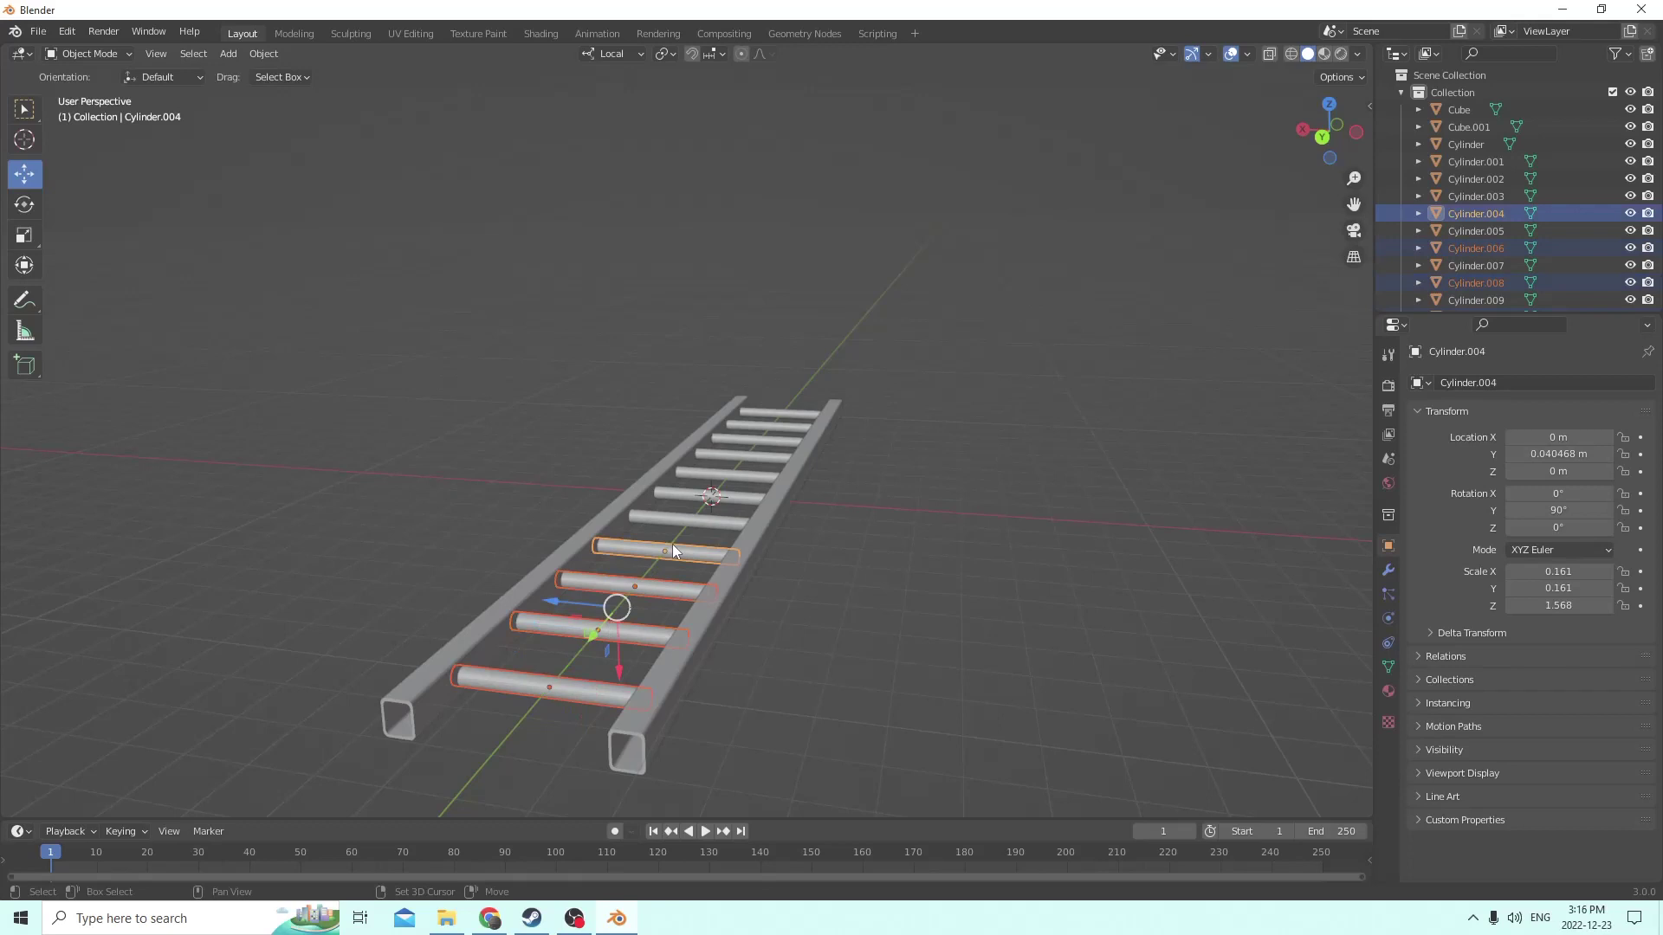
{"action": "left_click", "coordinate": [686, 514], "text": "shift"}
{"action": "left_click", "coordinate": [687, 491], "text": "shift"}
{"action": "left_click", "coordinate": [700, 472], "text": "shift"}
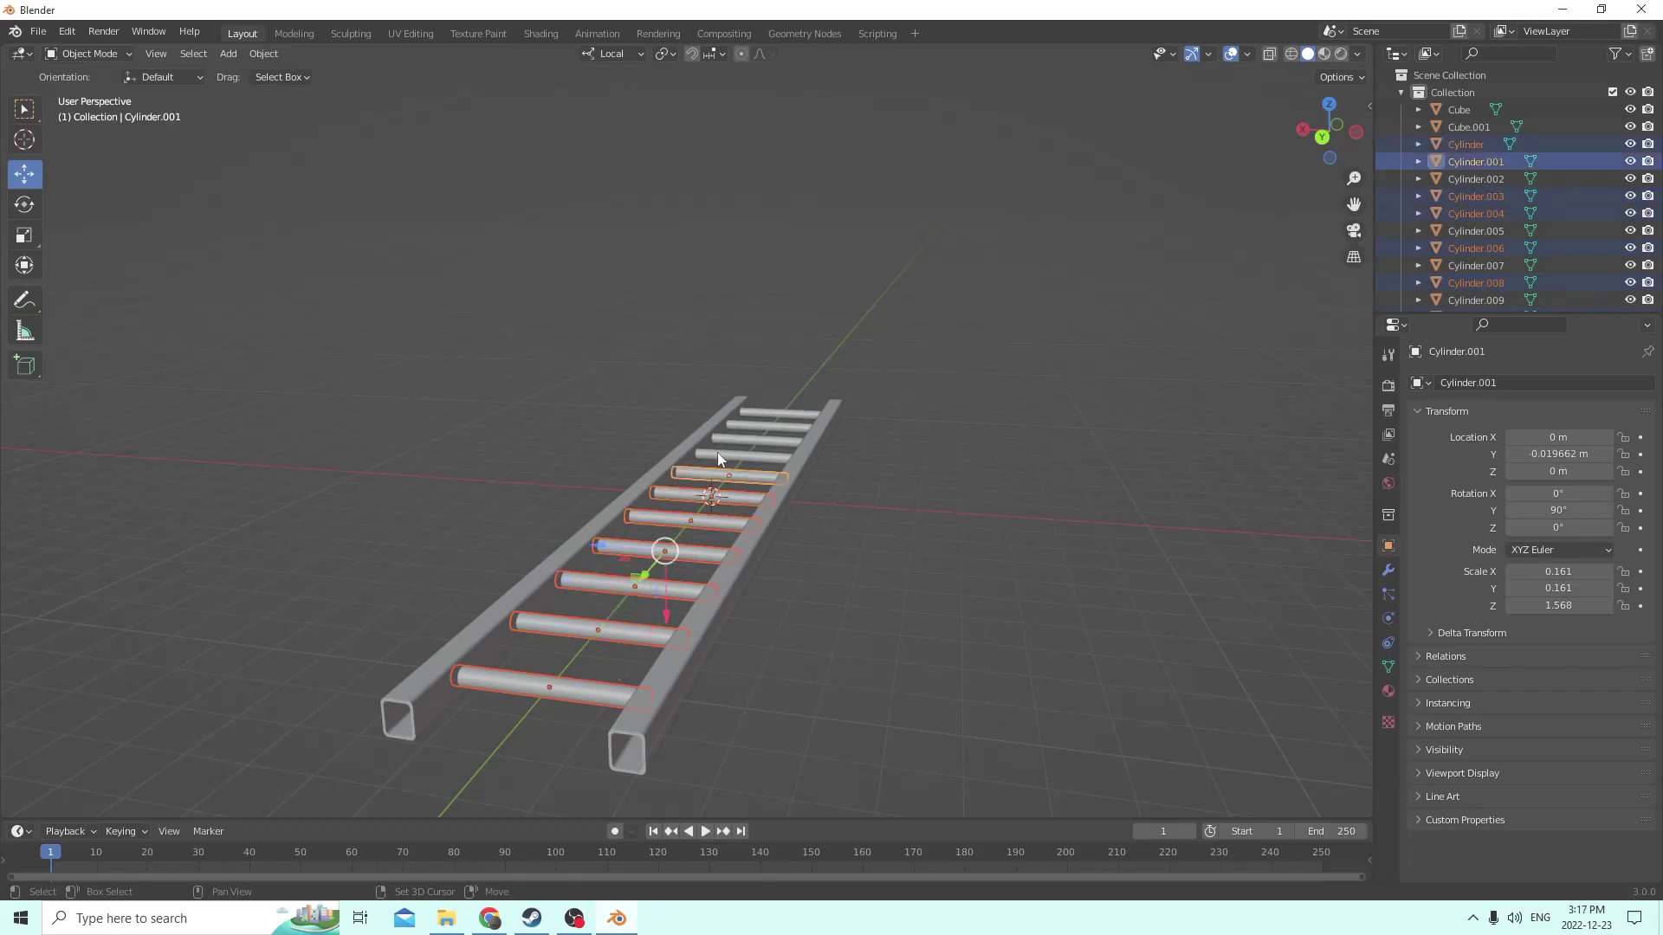
{"action": "left_click", "coordinate": [721, 450], "text": "shift"}
{"action": "left_click", "coordinate": [733, 436], "text": "shift"}
{"action": "left_click", "coordinate": [745, 423], "text": "shift"}
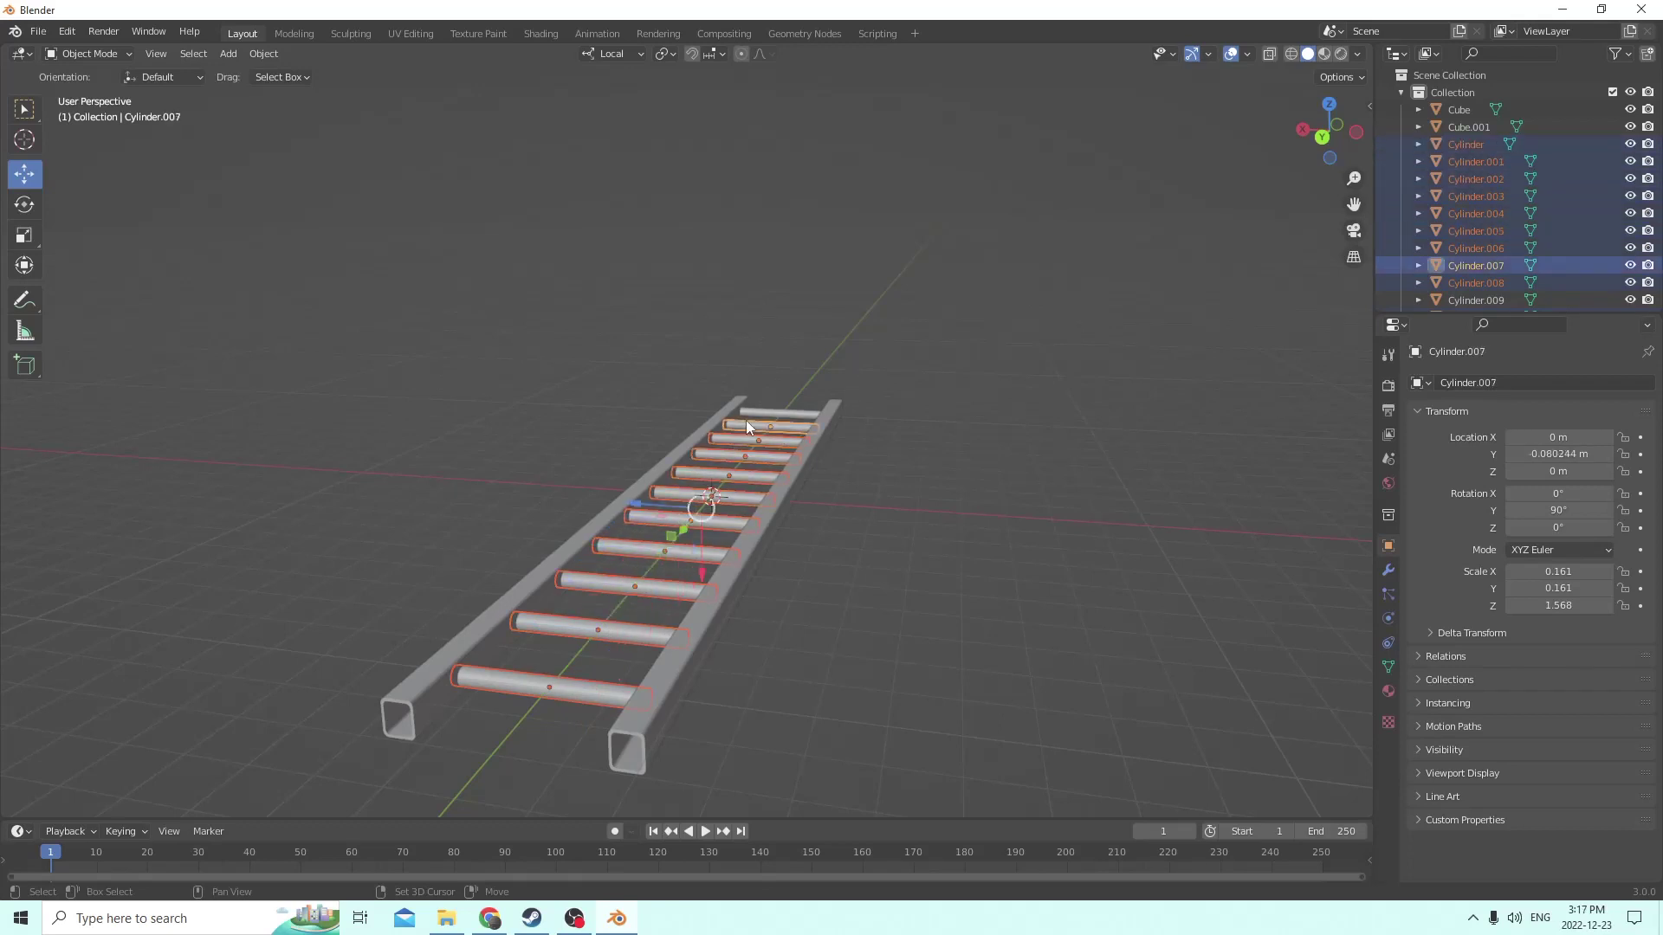
{"action": "left_click", "coordinate": [762, 411], "text": "shift"}
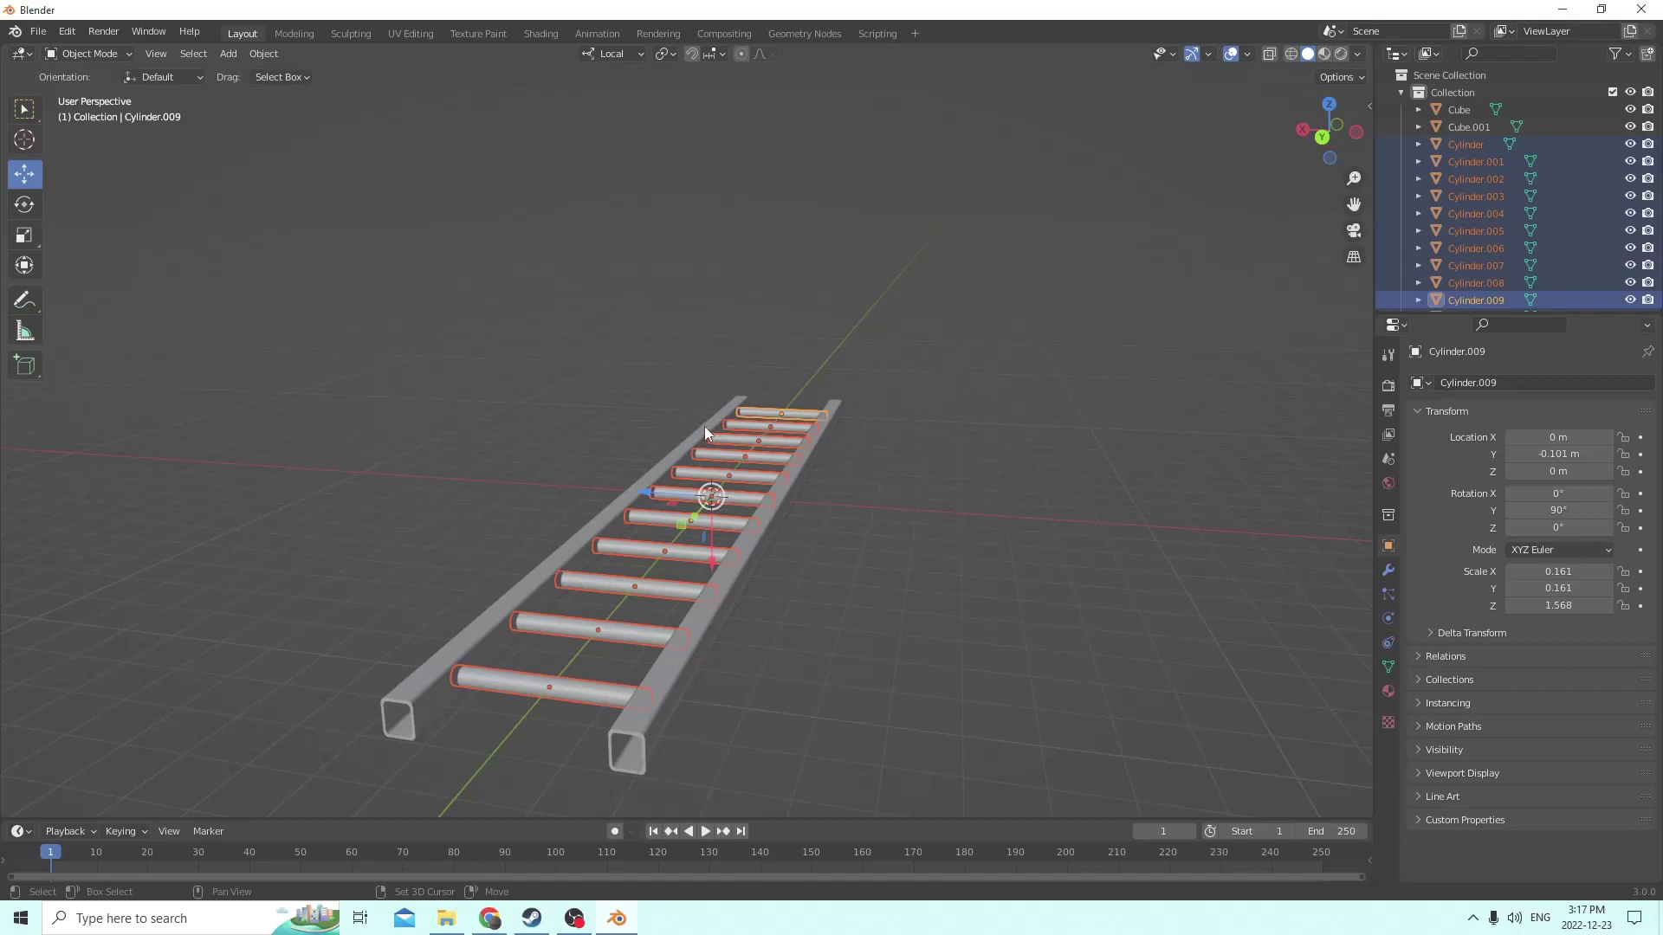
Select the right and left rails and add the top rungs to the selection
{"action": "middle_click_drag", "start_coordinate": [833, 491], "coordinate": [872, 500]}
{"action": "left_click", "coordinate": [833, 502]}
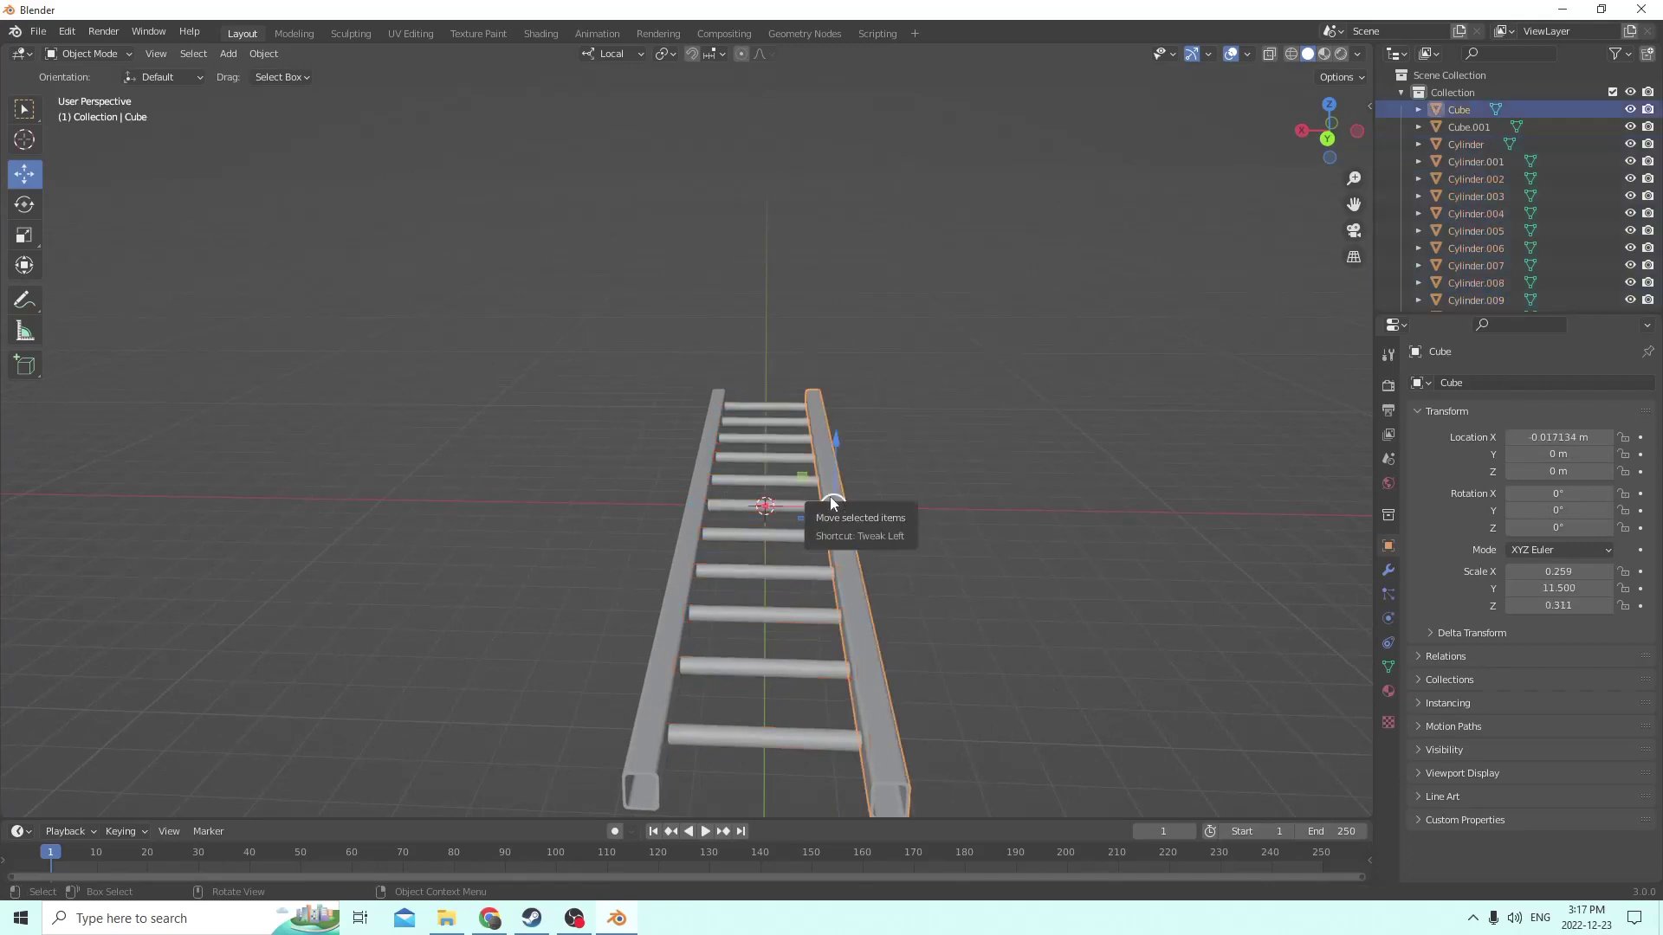
{"action": "left_click", "coordinate": [693, 507], "text": "shift"}
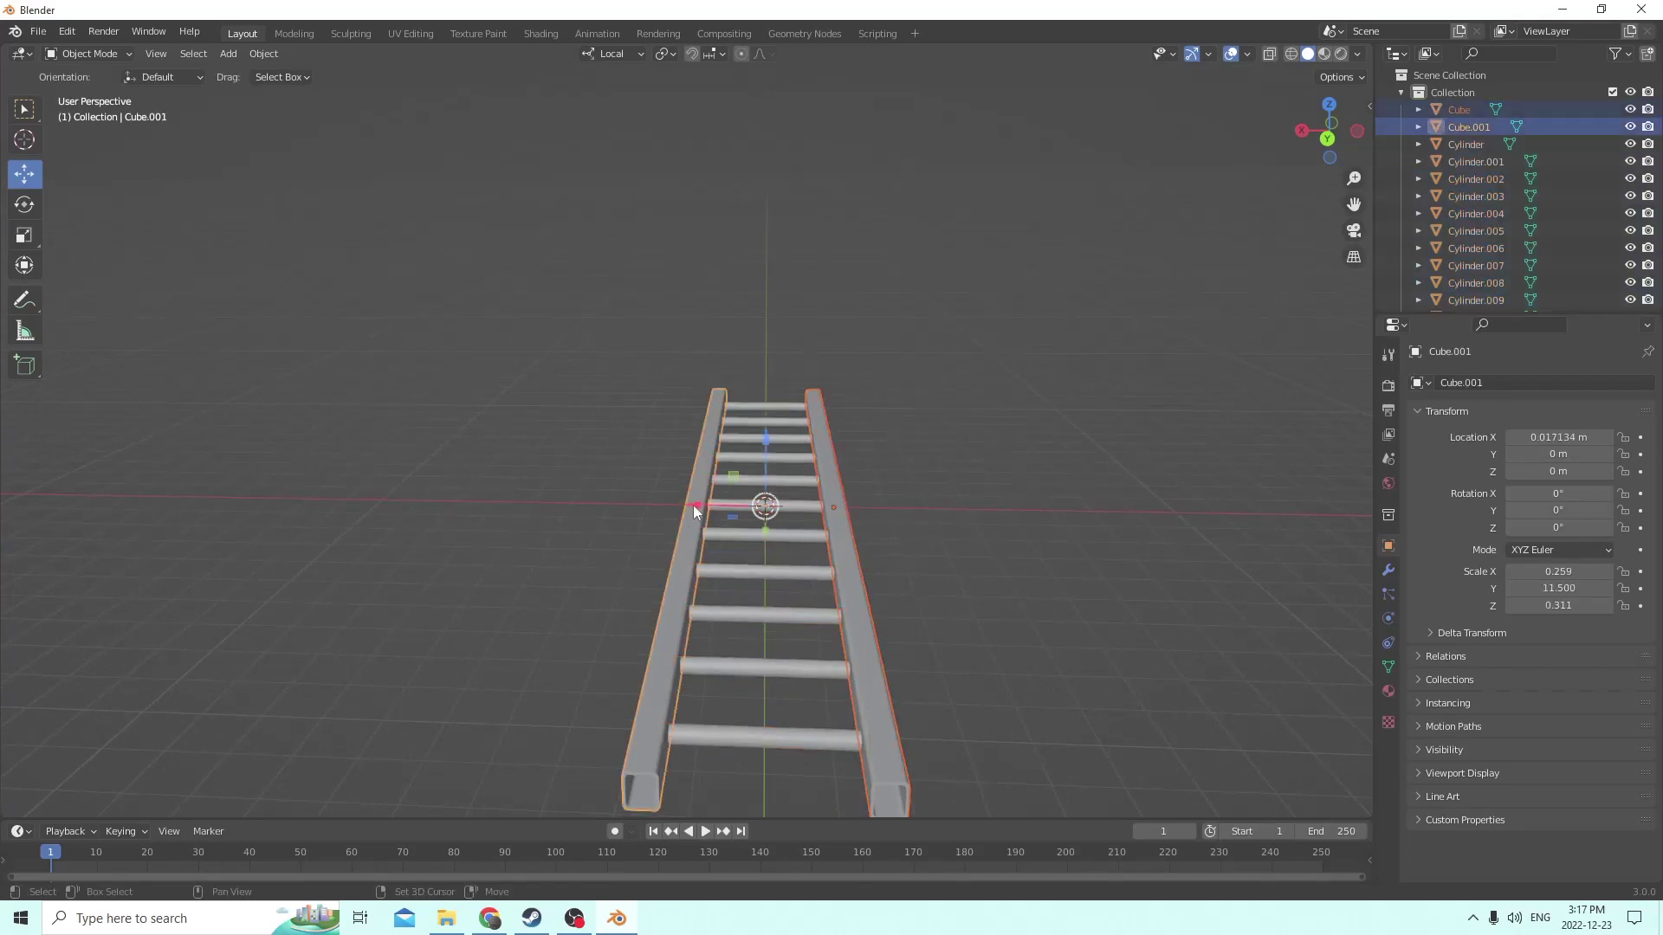
{"action": "left_click", "coordinate": [752, 405], "text": "shift"}
{"action": "left_click", "coordinate": [751, 421], "text": "shift"}
{"action": "left_click", "coordinate": [745, 440], "text": "shift"}
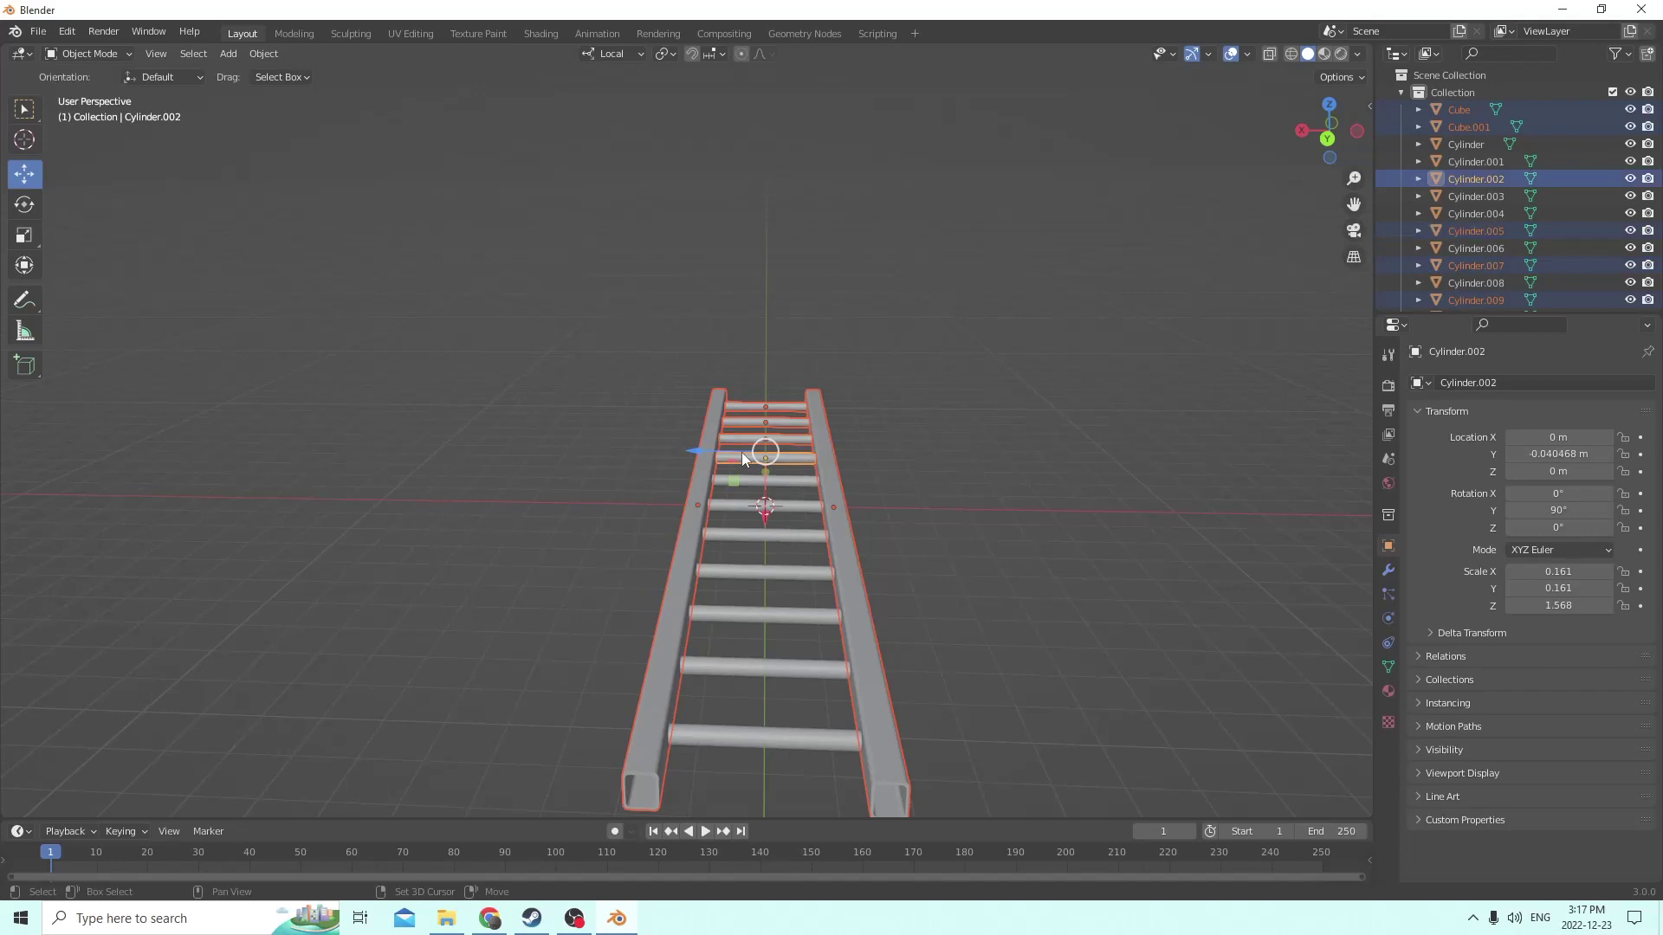
{"action": "left_click", "coordinate": [741, 479], "text": "shift"}
Add the lower rungs, make Cylinder active, and join everything with Ctrl+J
{"action": "left_click", "coordinate": [785, 738], "text": "shift"}
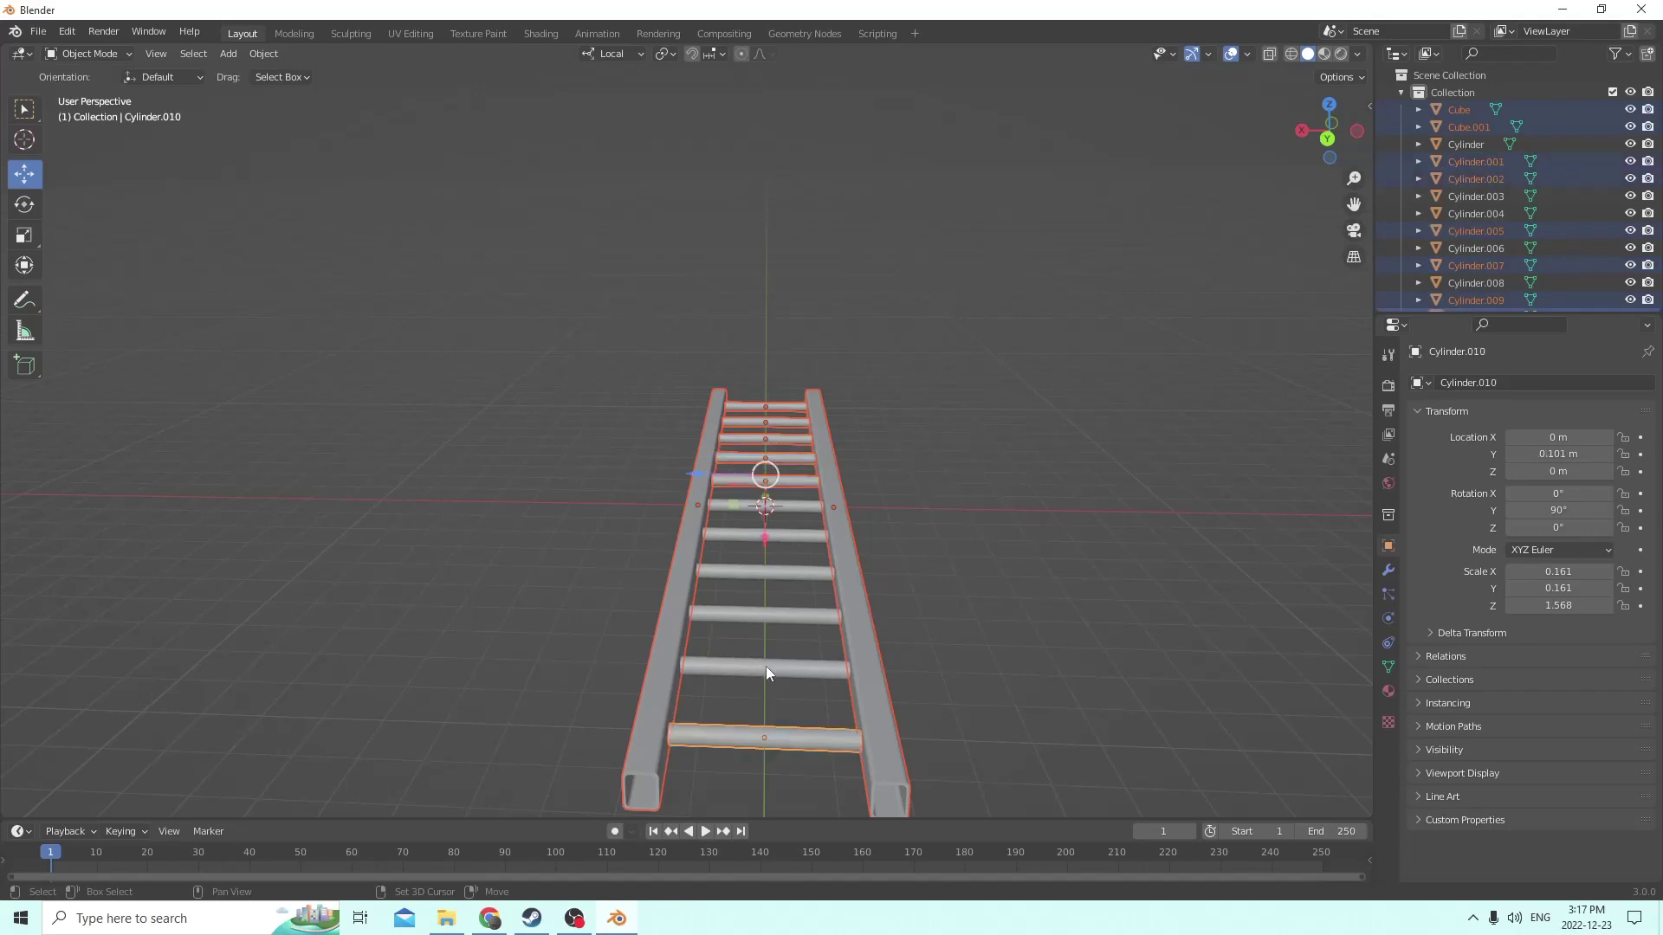
{"action": "left_click", "coordinate": [766, 667], "text": "shift"}
{"action": "left_click", "coordinate": [755, 620], "text": "shift"}
{"action": "left_click", "coordinate": [746, 571], "text": "shift"}
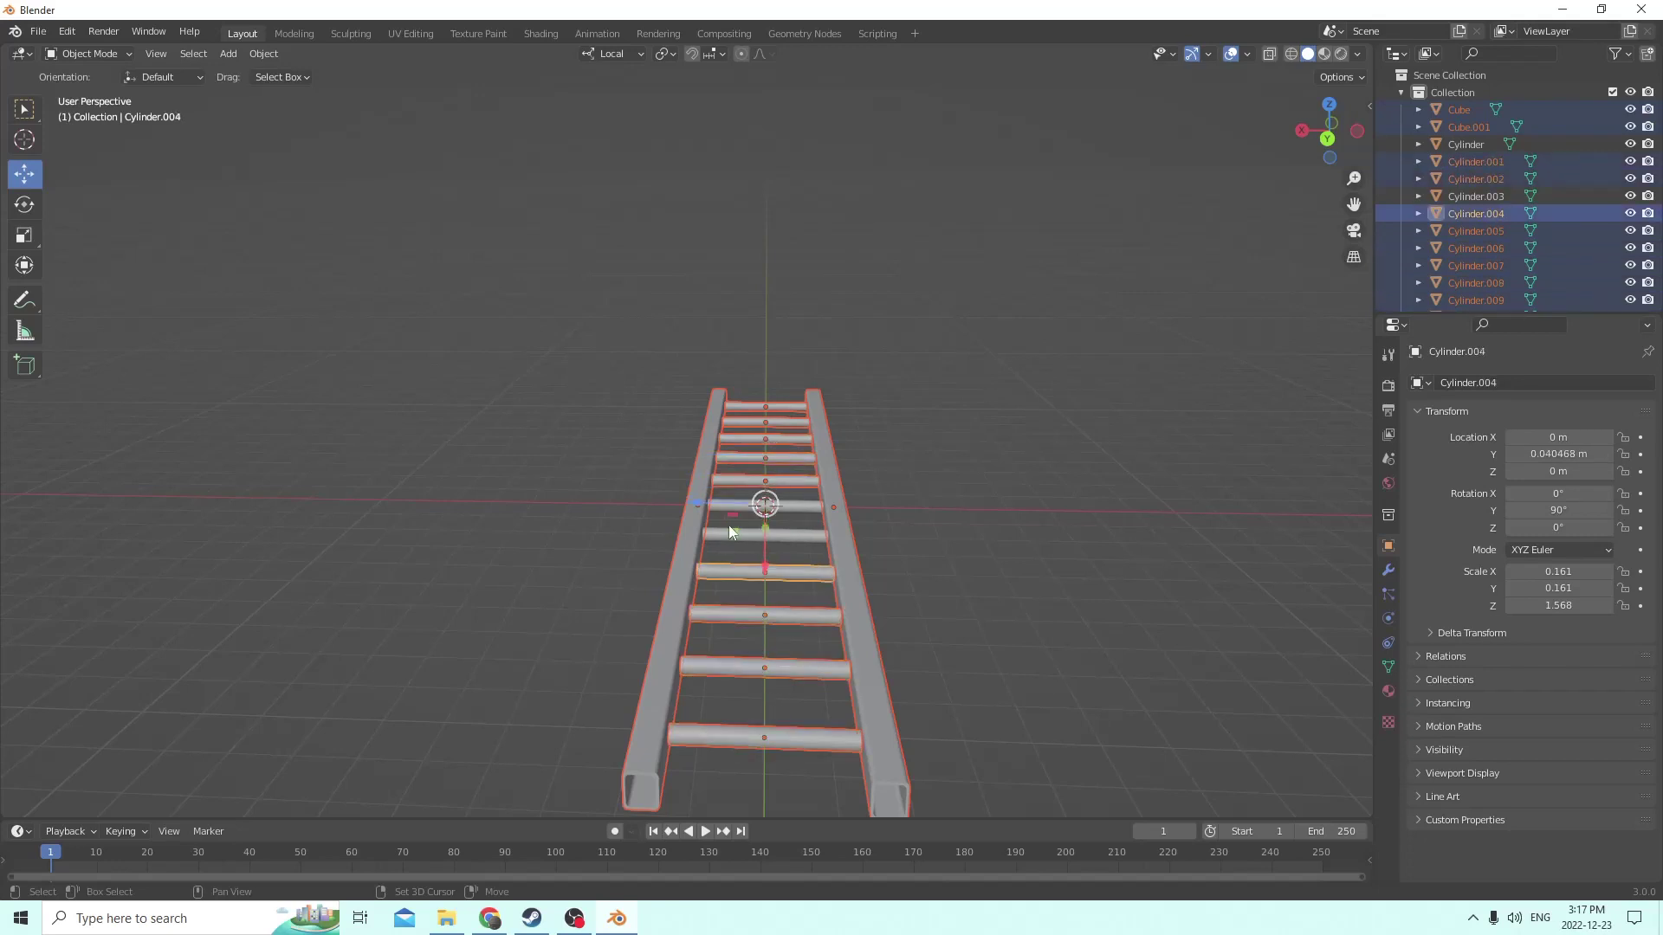
{"action": "left_click", "coordinate": [733, 530], "text": "shift"}
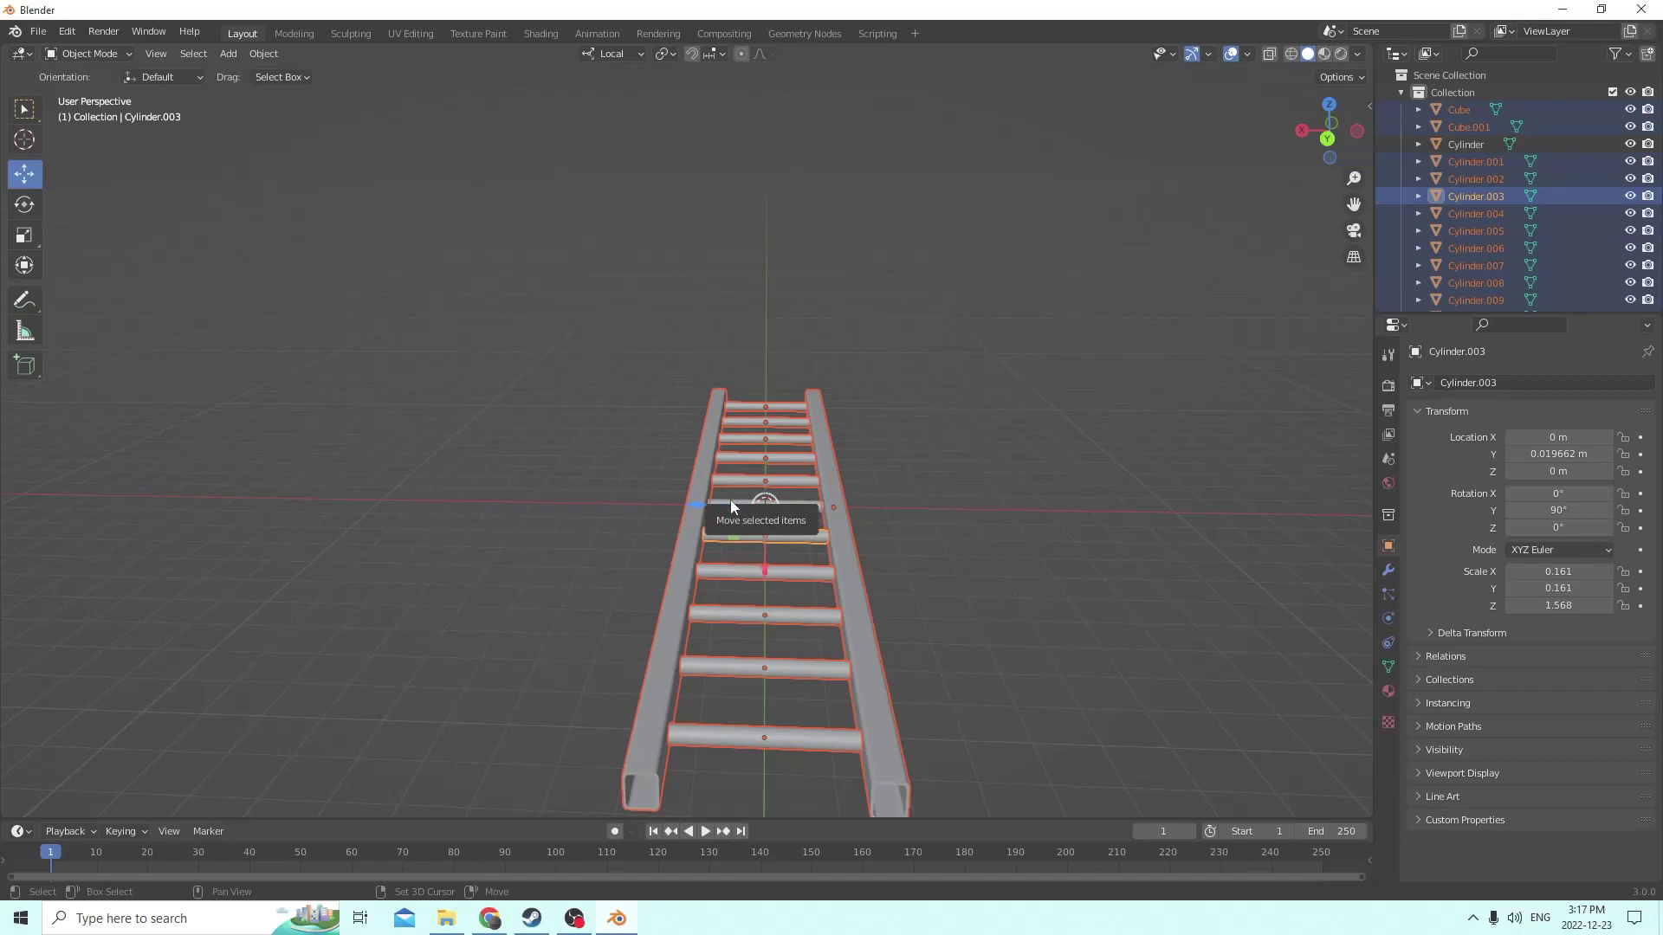
{"action": "left_click", "coordinate": [730, 506], "text": "shift"}
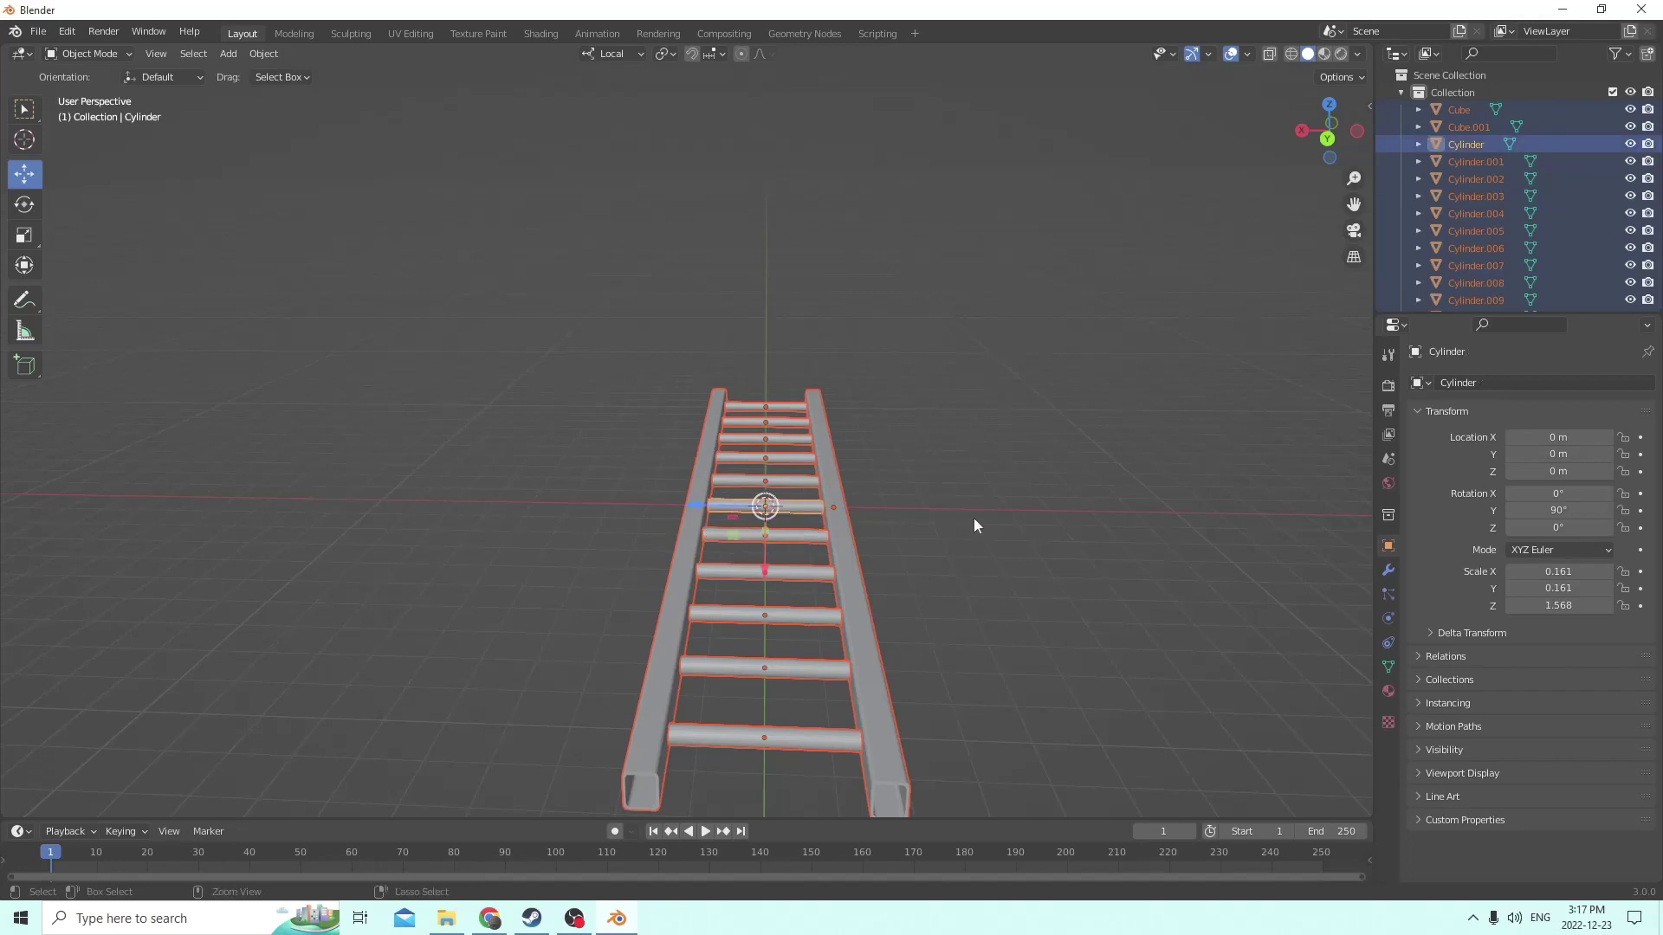
{"action": "key", "text": "ctrl+j"}
{"action": "middle_click_drag", "start_coordinate": [974, 525], "coordinate": [737, 571]}
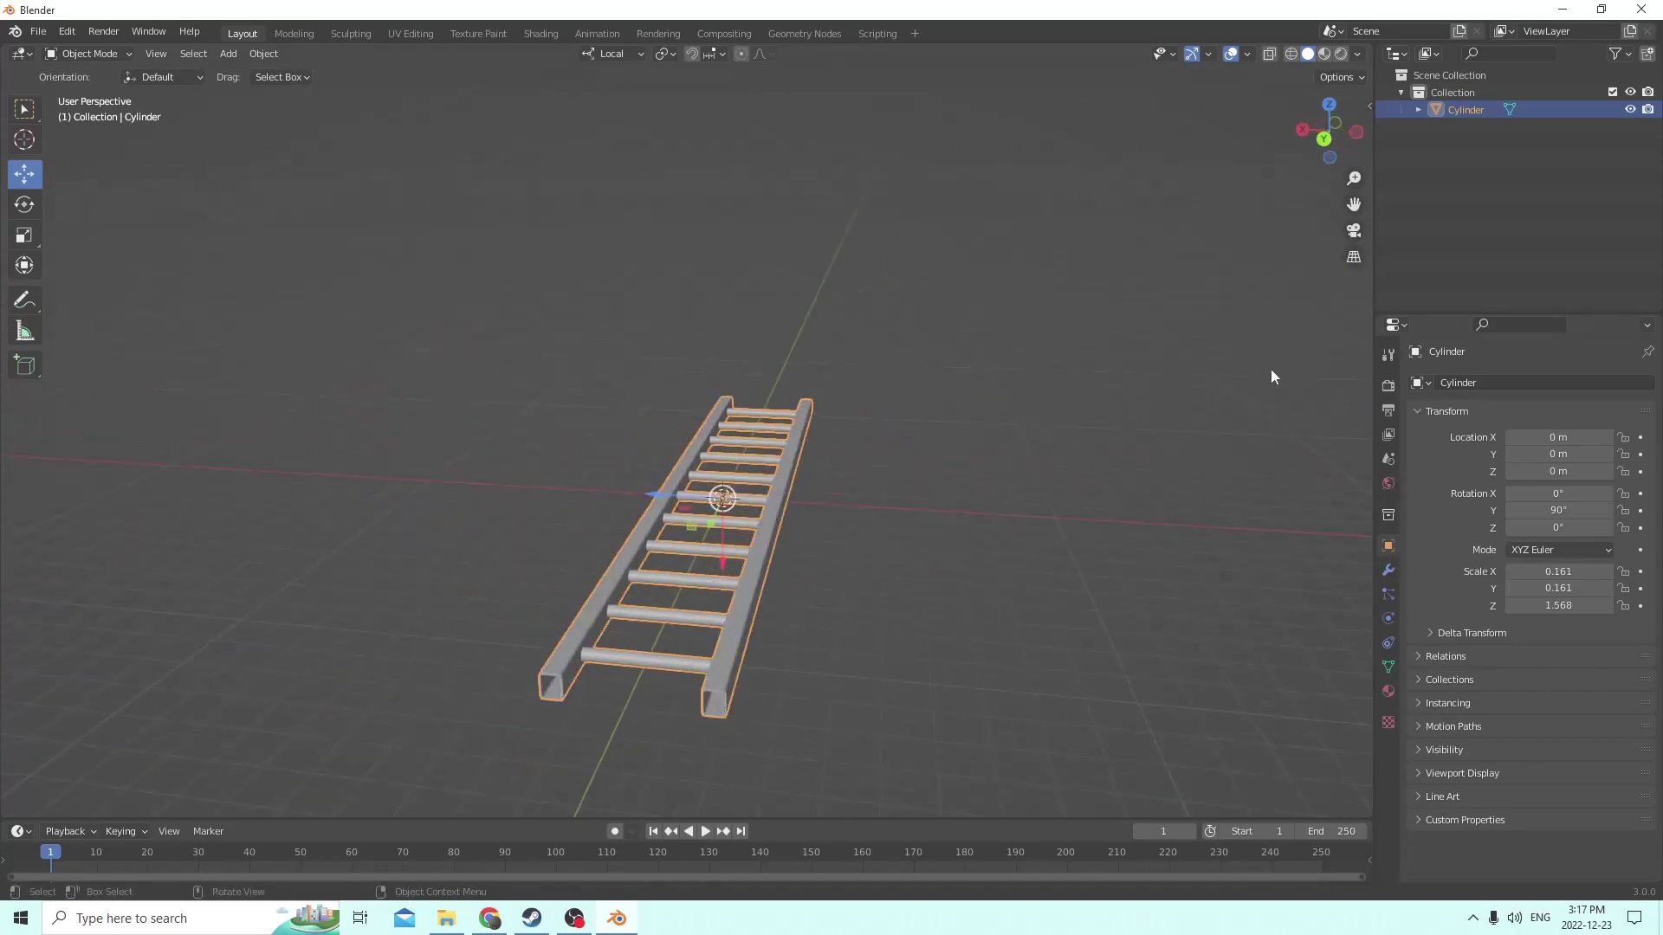
Switch the viewport to Material Preview and show the ladder's Material properties
{"action": "left_click", "coordinate": [1324, 54]}
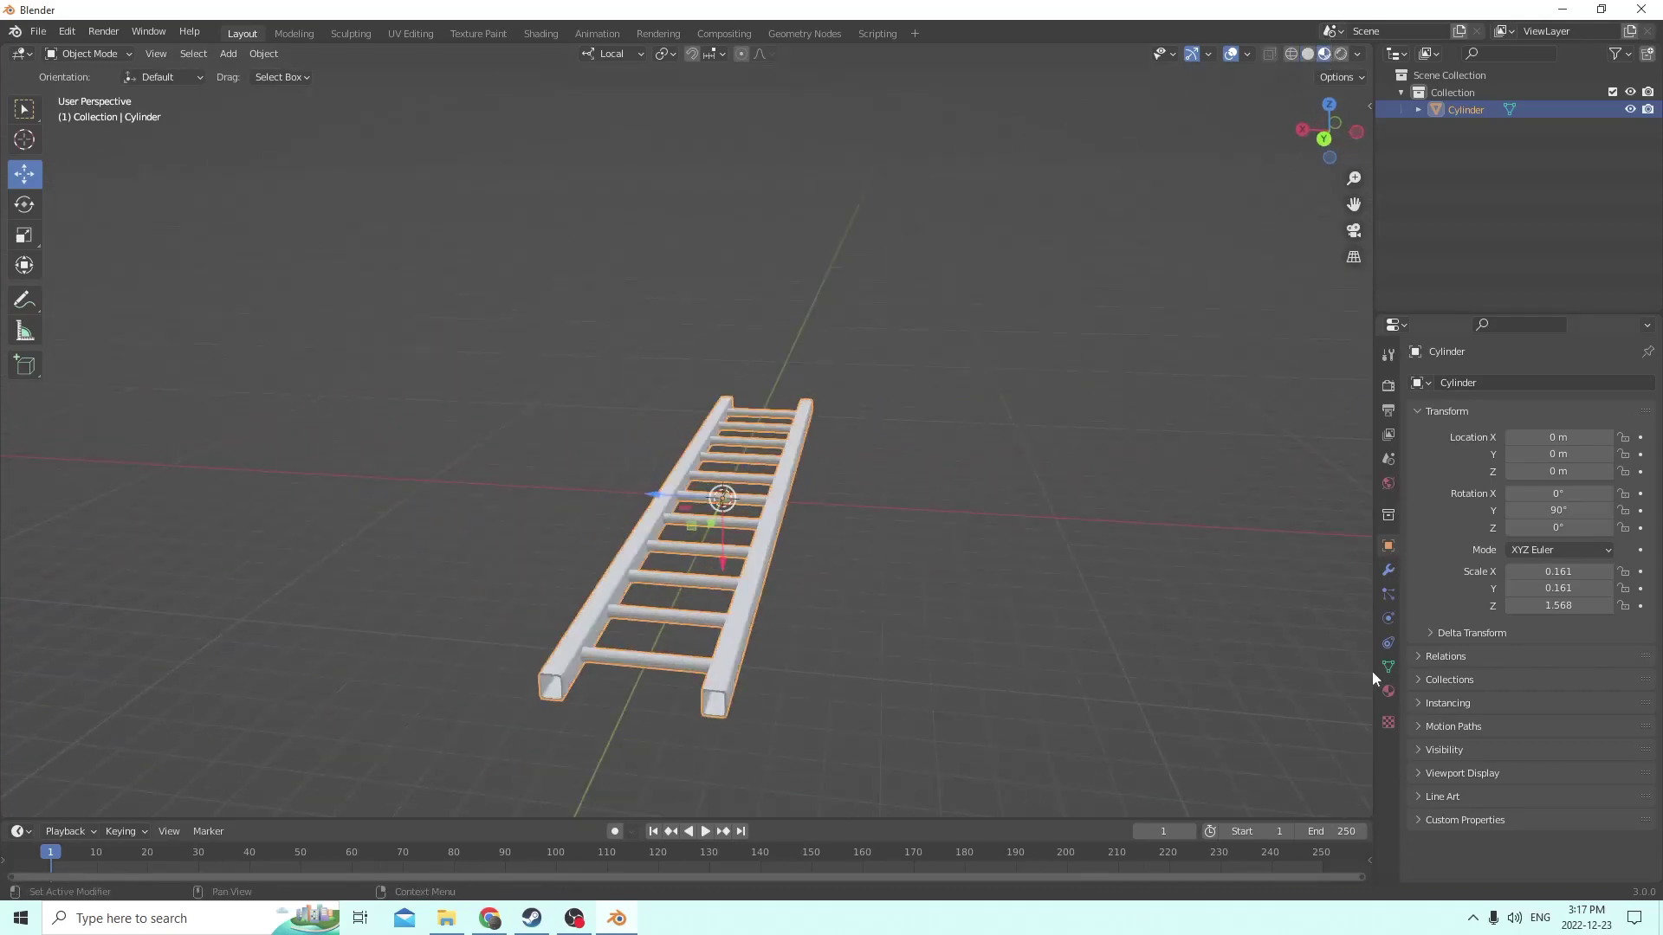
{"action": "left_click", "coordinate": [1389, 691]}
{"action": "mouse_move", "coordinate": [1230, 606]}
{"action": "middle_mouse_down"}
{"action": "mouse_move", "coordinate": [1119, 553]}
{"action": "mouse_move", "coordinate": [906, 512]}
{"action": "mouse_move", "coordinate": [1062, 505]}
{"action": "mouse_move", "coordinate": [996, 491]}
{"action": "middle_mouse_up"}
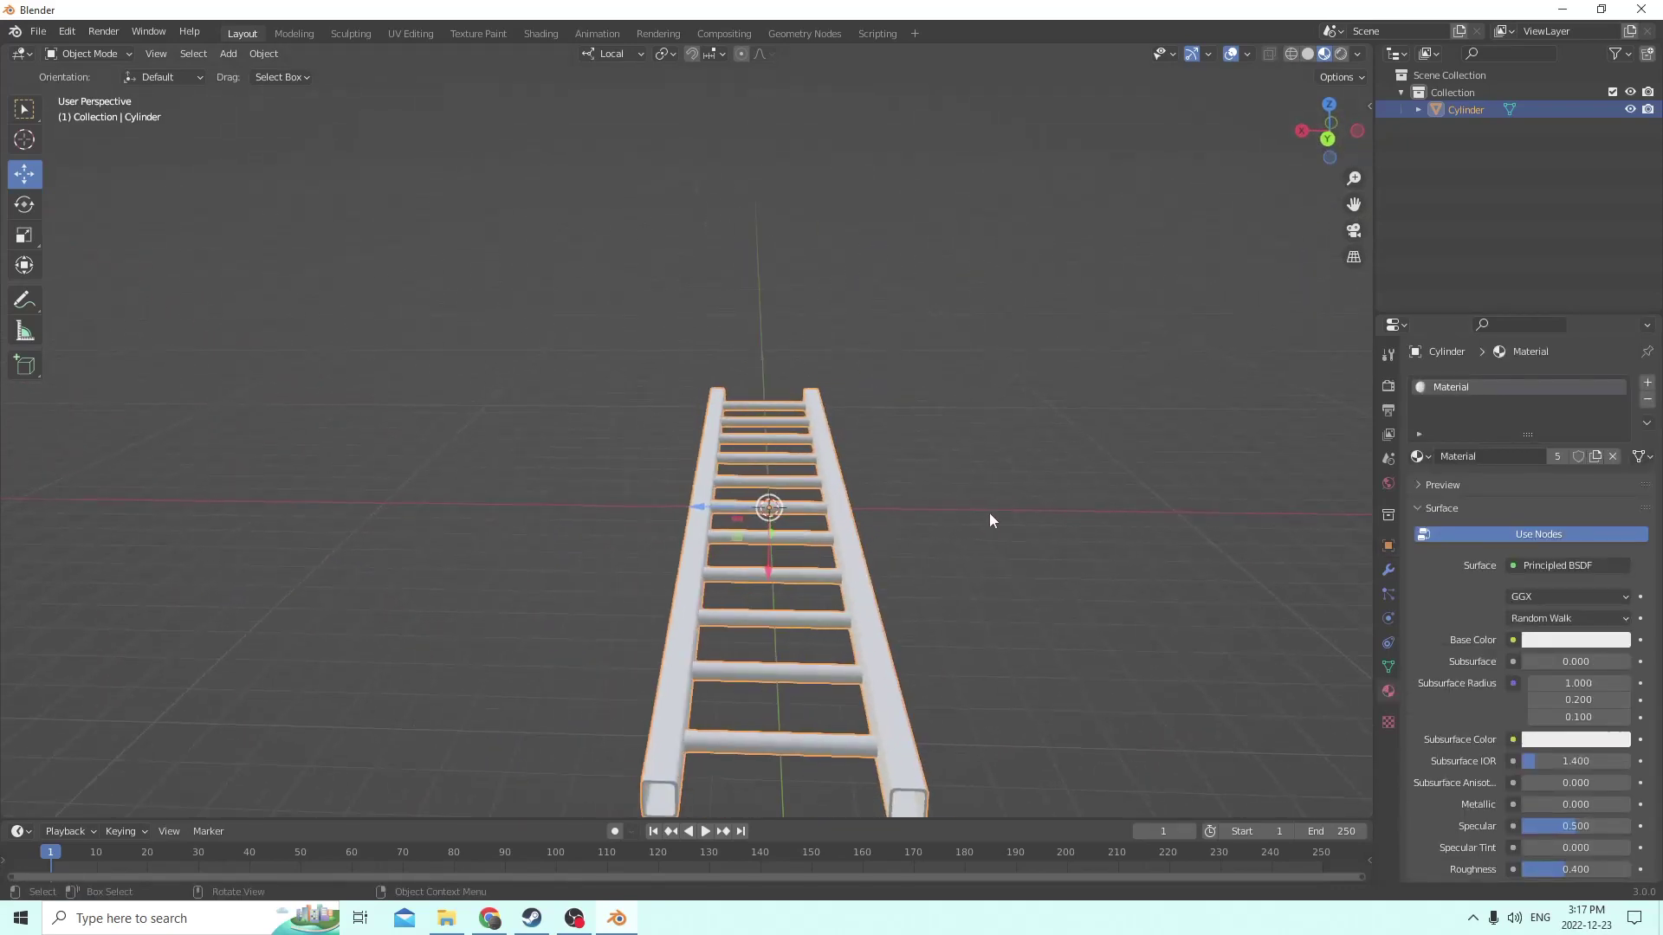
{"action": "left_click", "coordinate": [961, 527]}
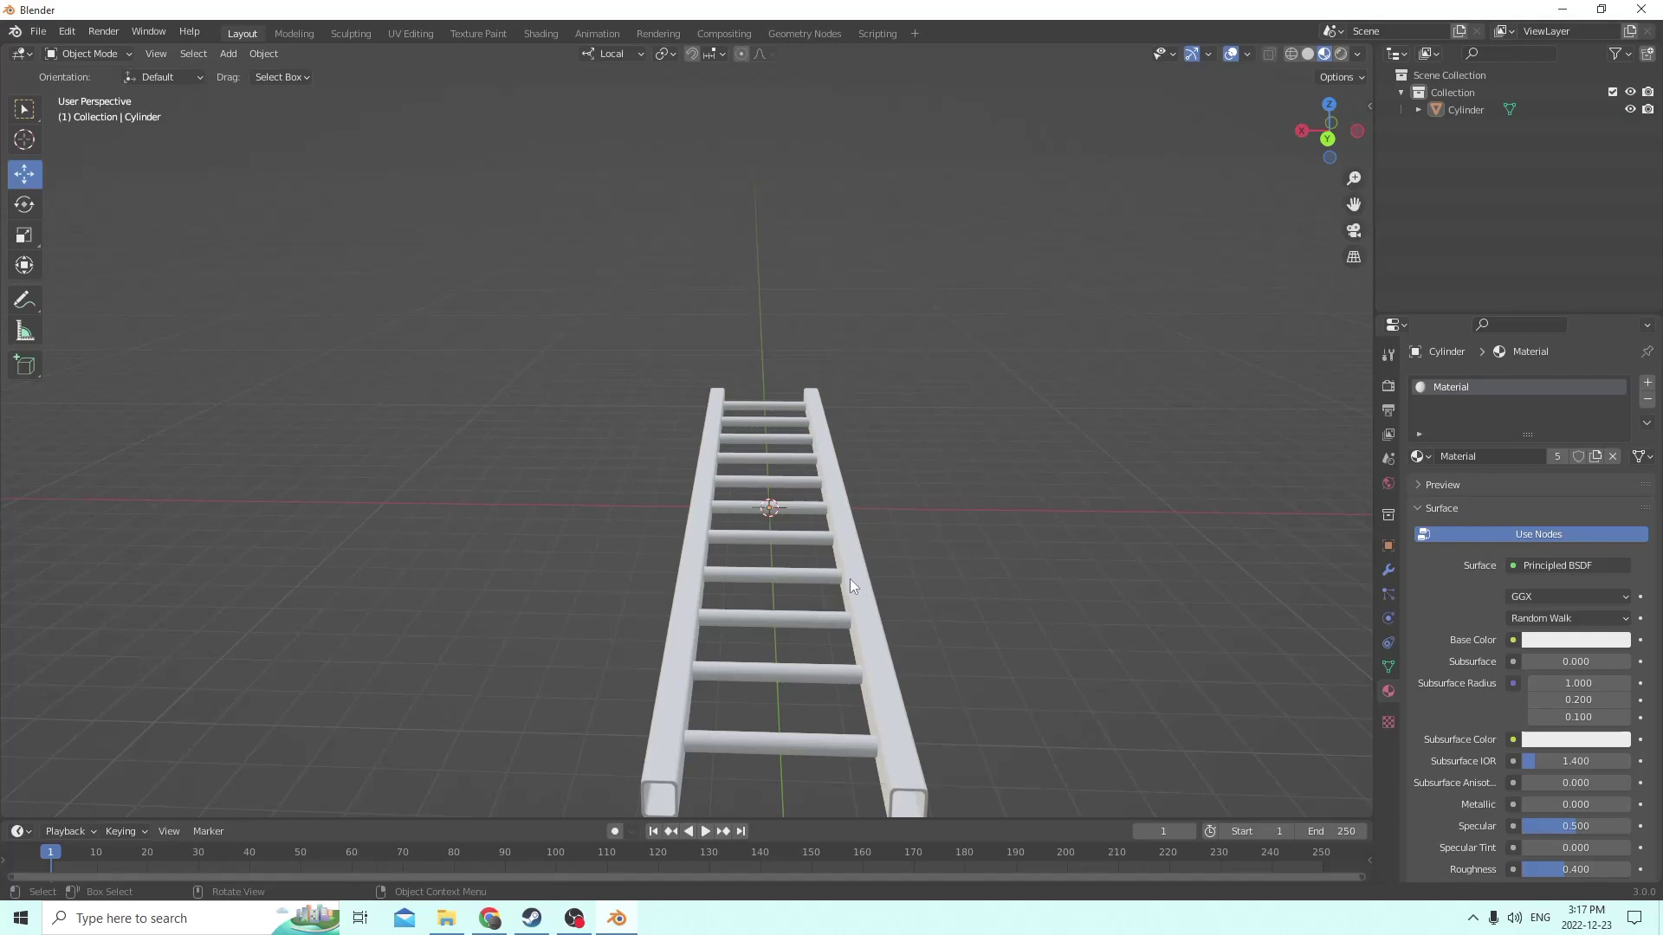
{"action": "middle_click_drag", "start_coordinate": [850, 579], "coordinate": [943, 548]}
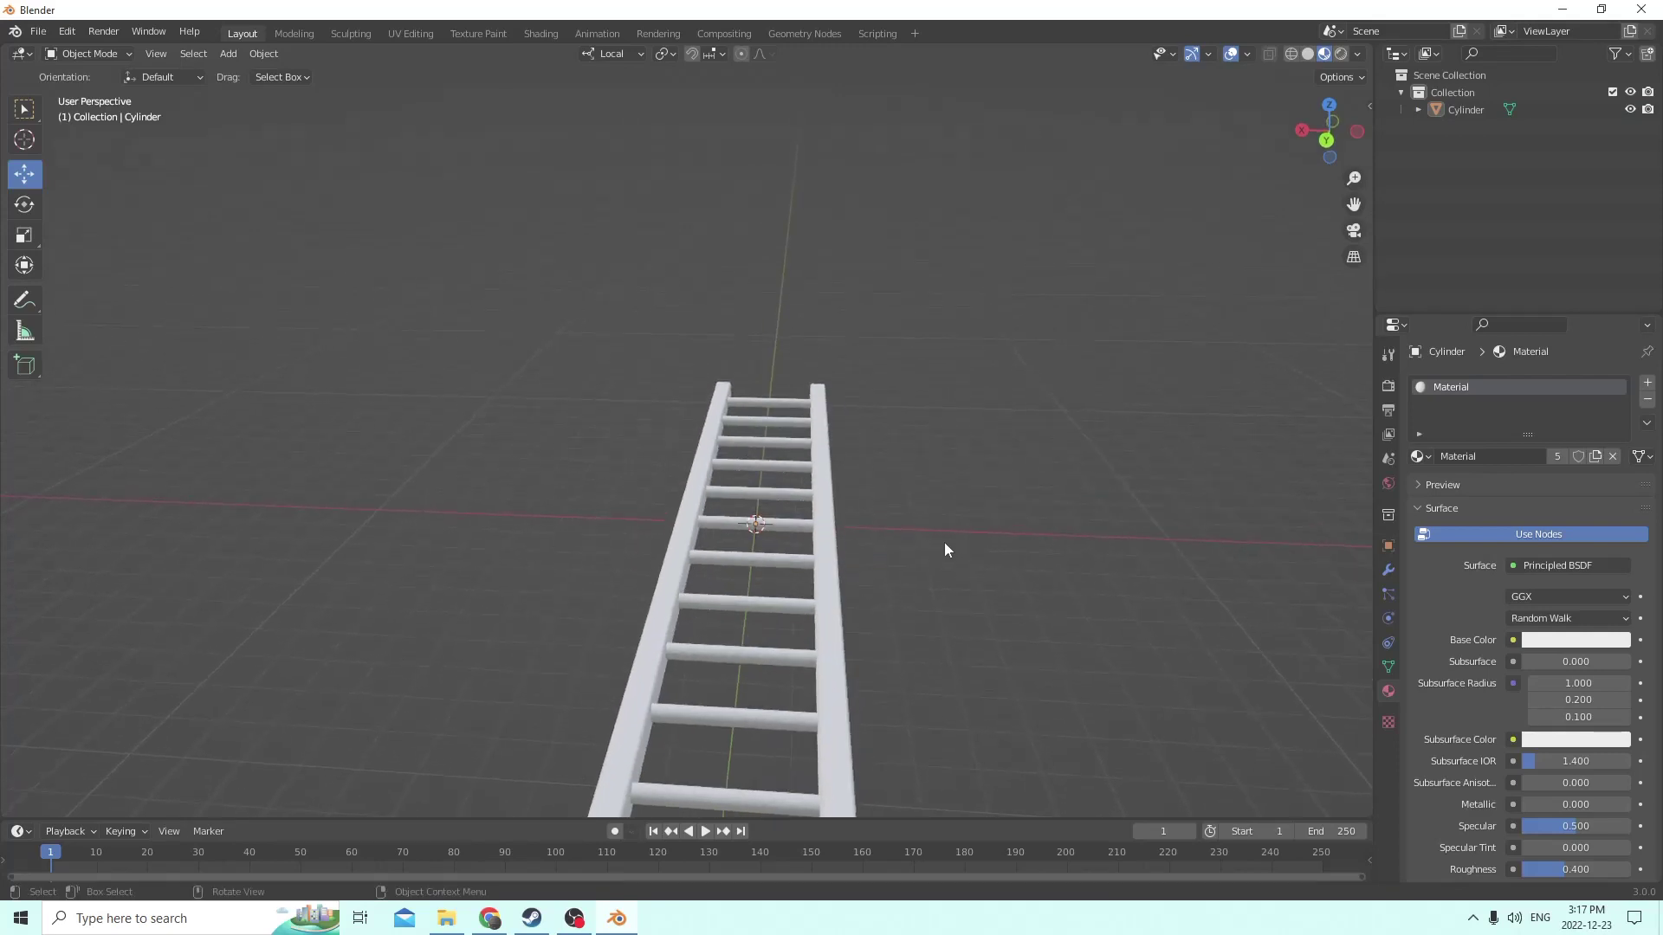
In Edit Mode, darken the material's Base Color to value 0.073 and switch to face select
{"action": "key", "text": "Tab"}
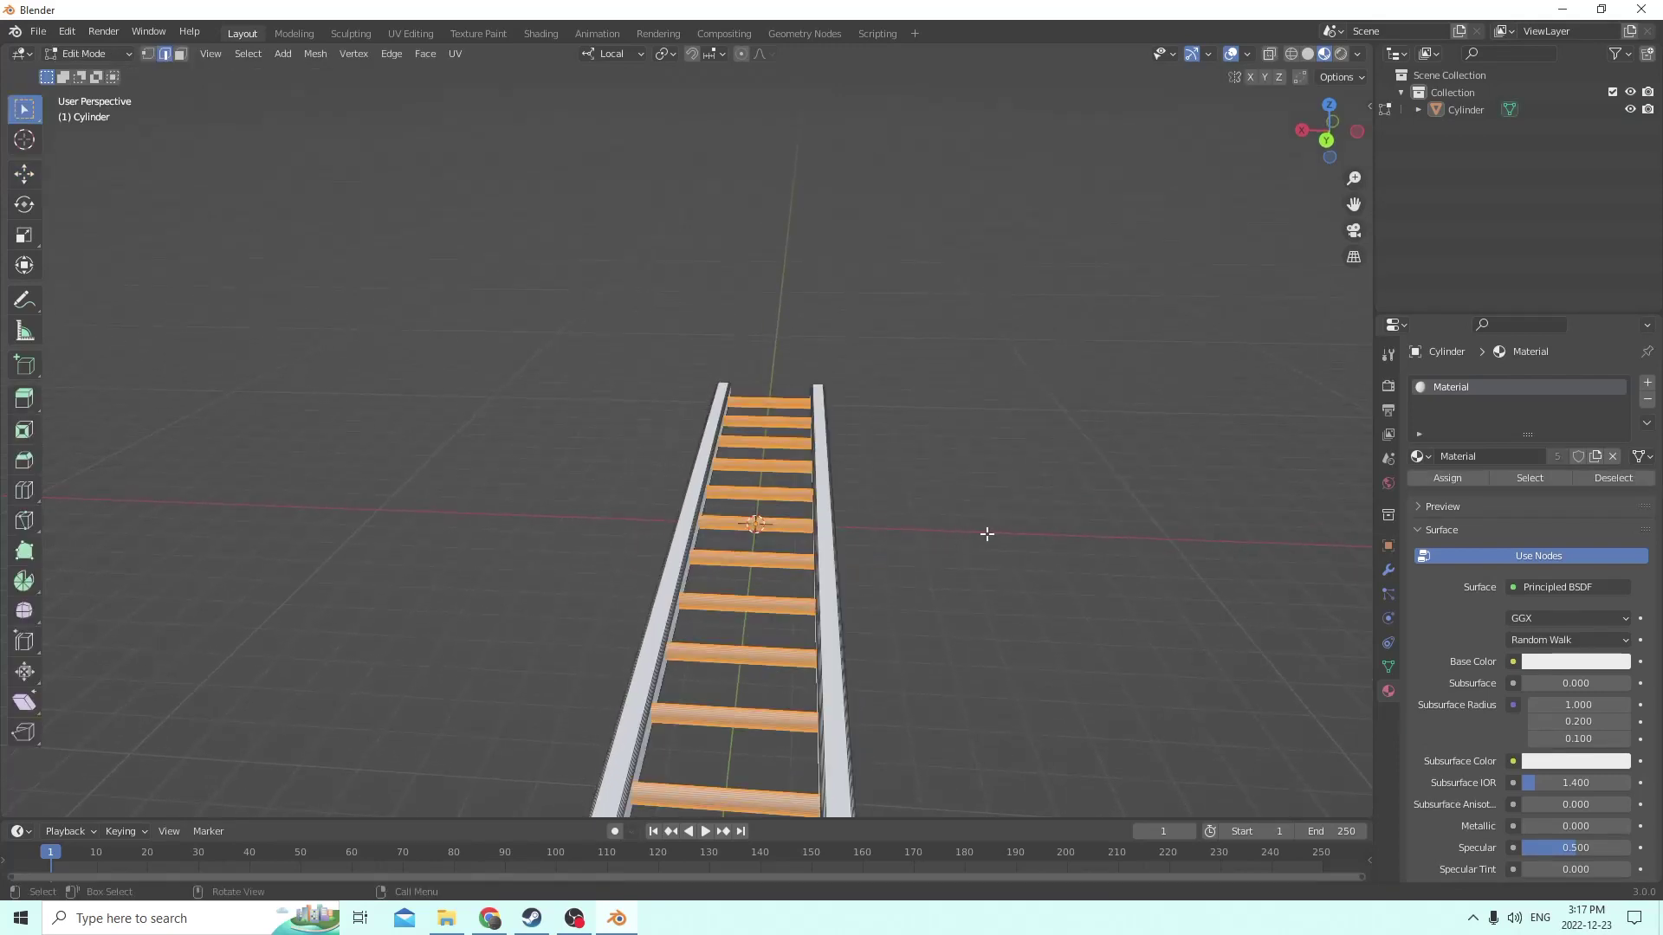
{"action": "middle_click_drag", "start_coordinate": [987, 533], "coordinate": [921, 518]}
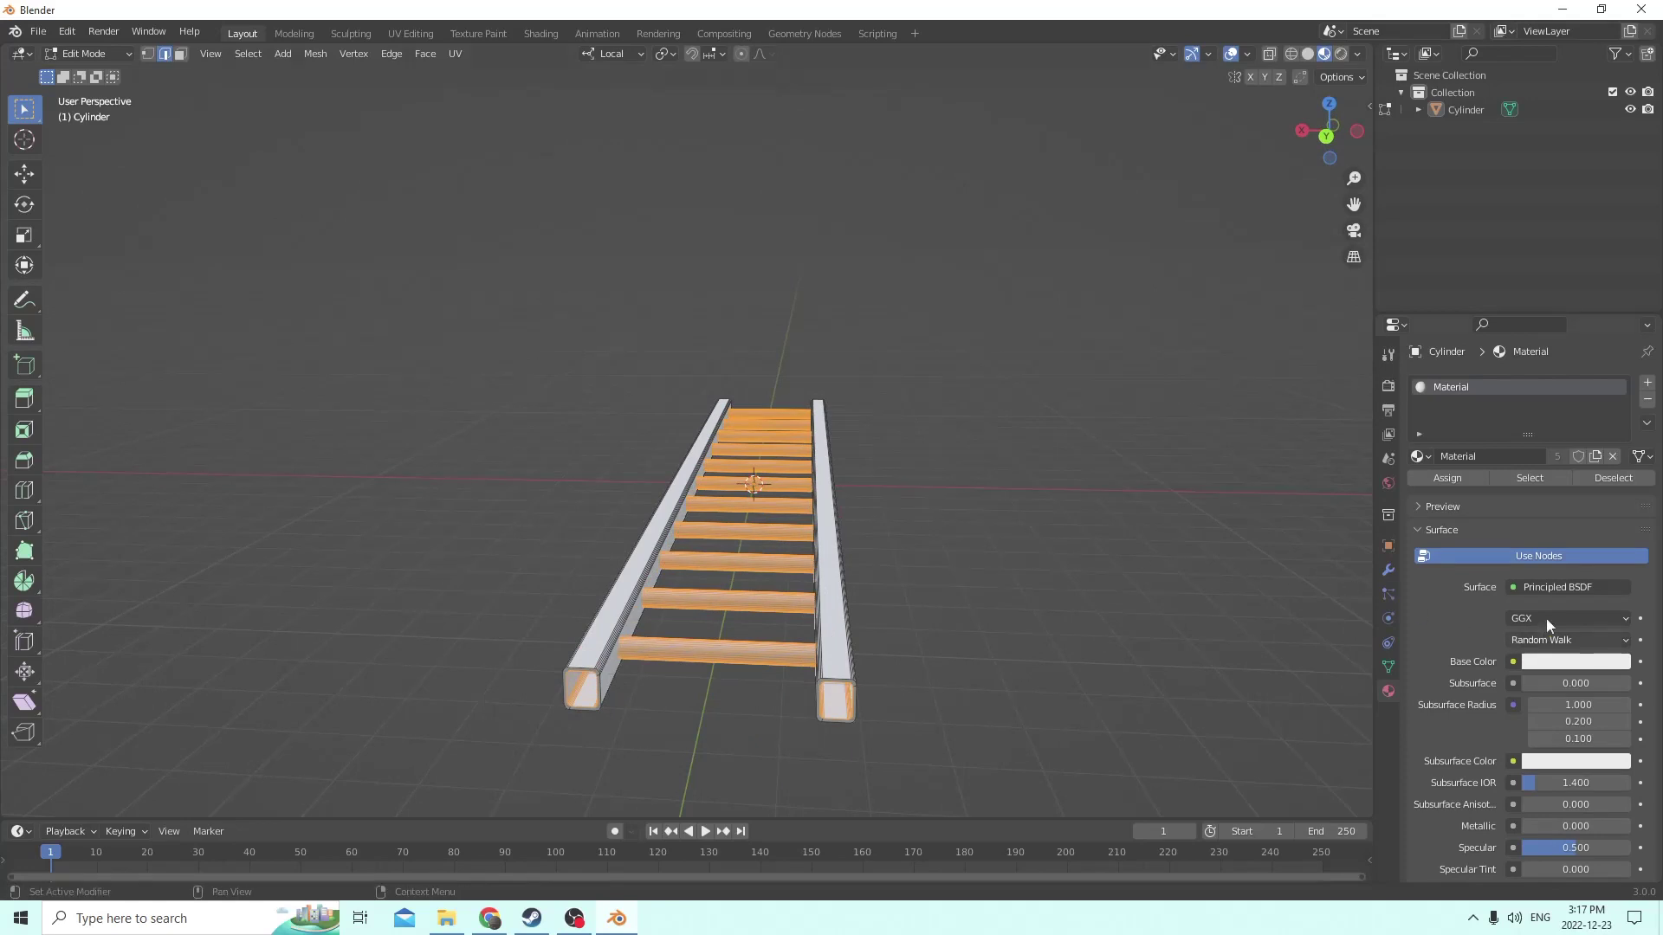
{"action": "left_click", "coordinate": [1572, 664]}
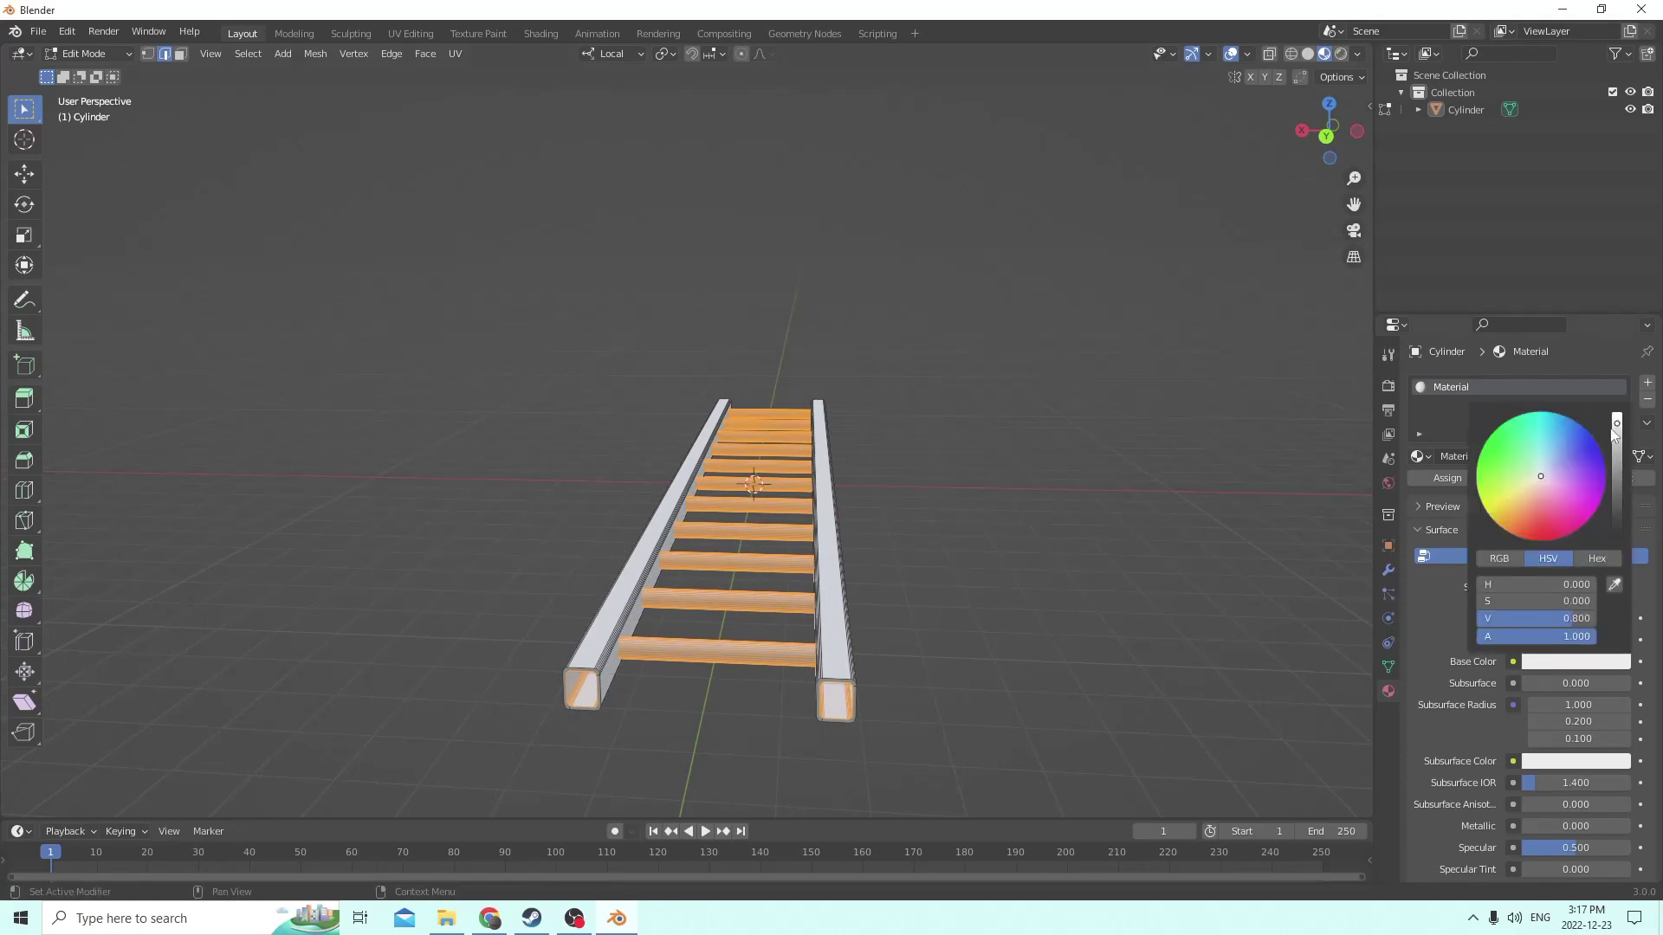
{"action": "left_click_drag", "start_coordinate": [1616, 424], "coordinate": [1616, 503]}
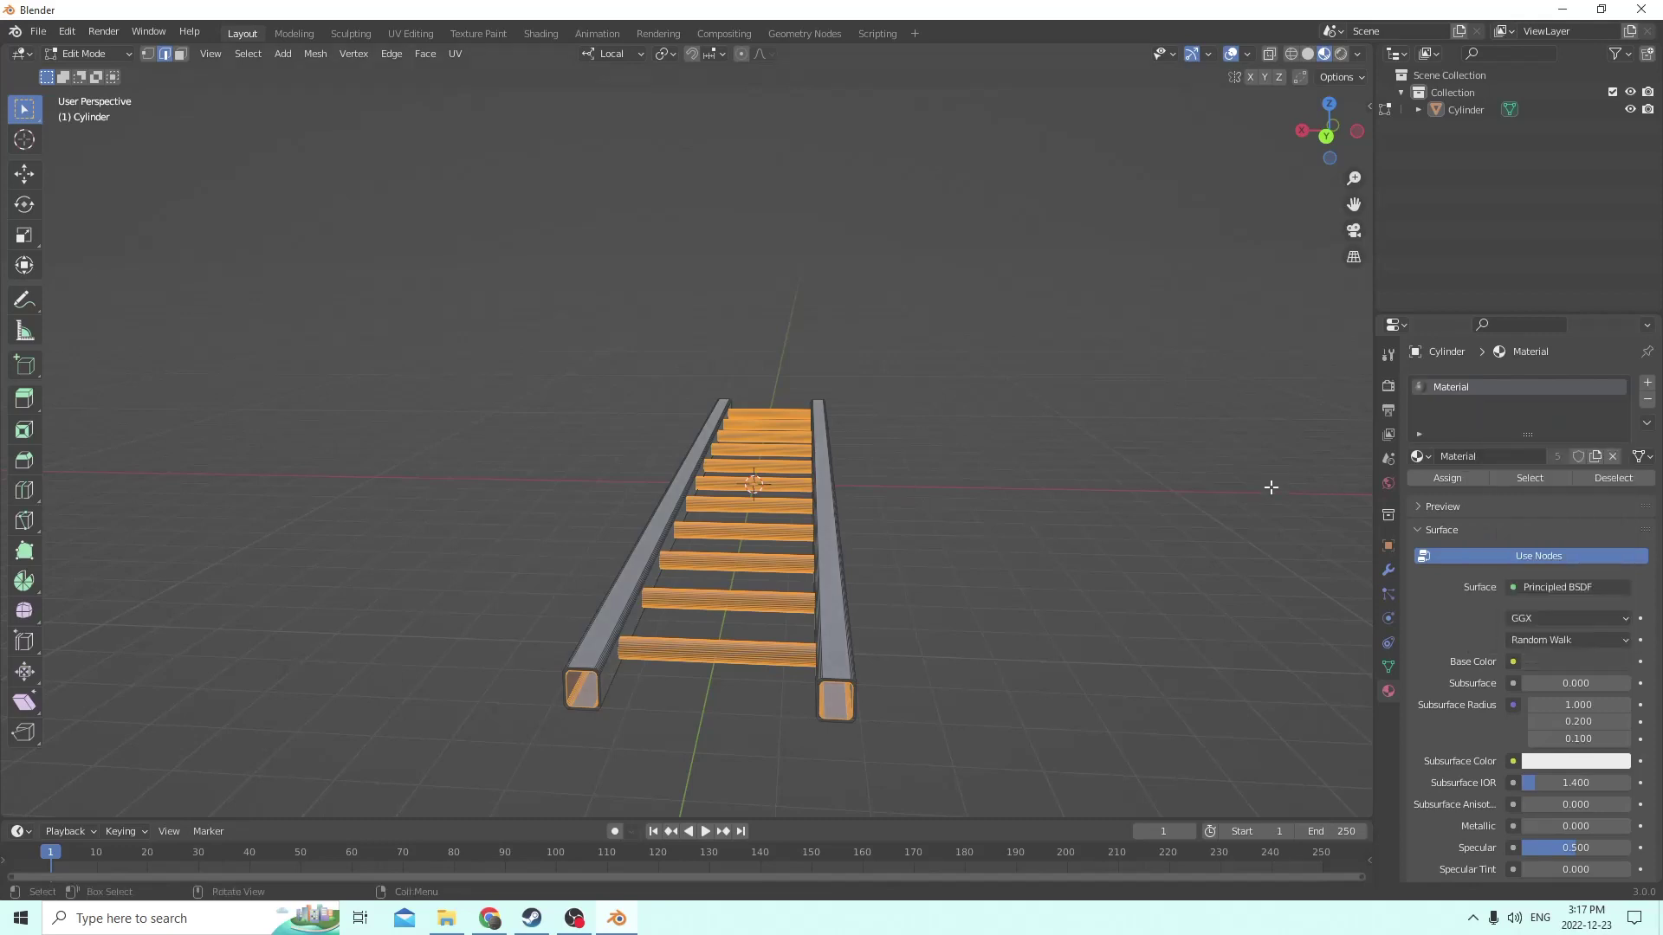
{"action": "middle_click_drag", "start_coordinate": [1207, 486], "coordinate": [1188, 486]}
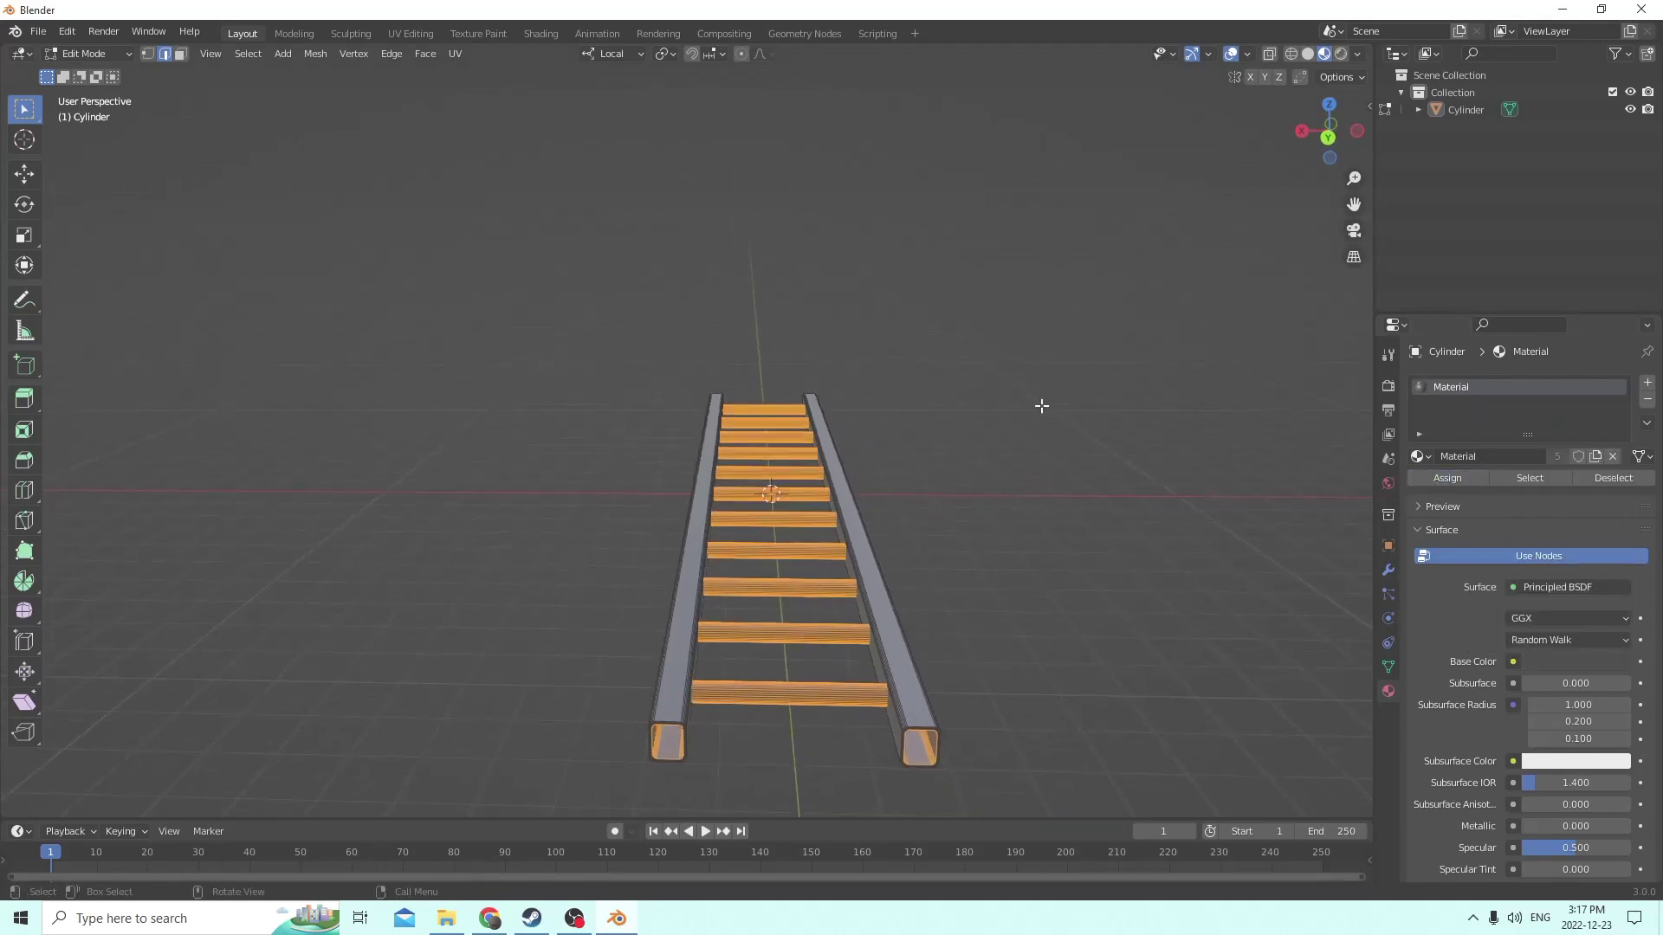
{"action": "left_click", "coordinate": [181, 57]}
{"action": "middle_click_drag", "start_coordinate": [1147, 463], "coordinate": [1139, 438]}
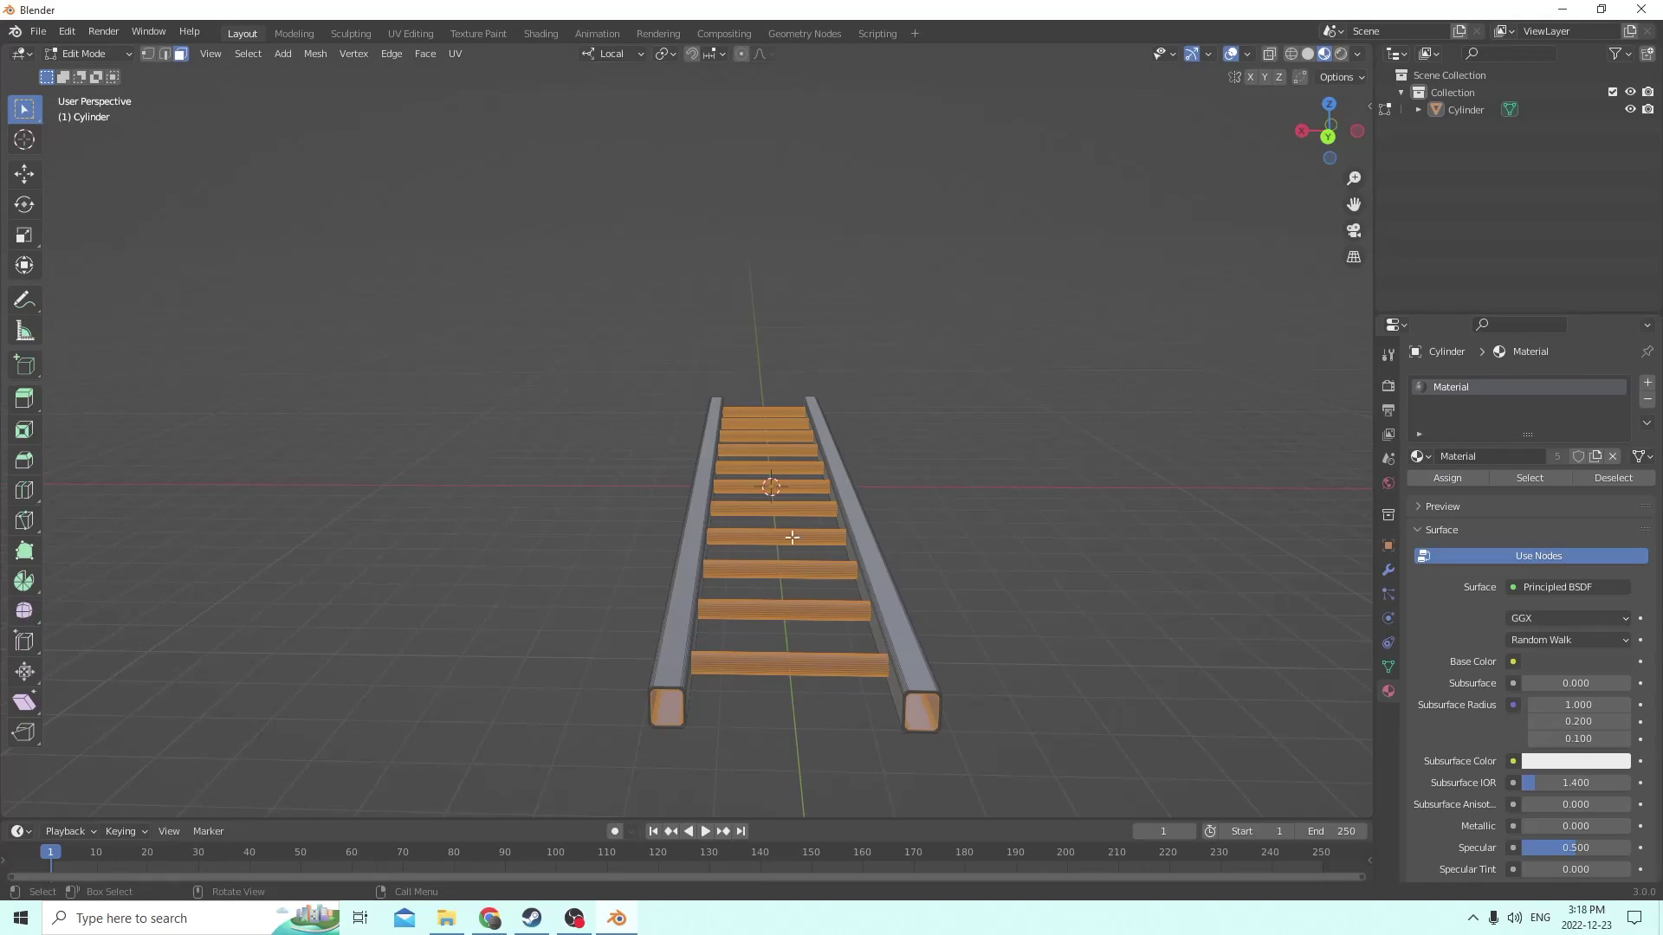
Deselect all, then pick each rung's linked faces with L until all rungs are selected
{"action": "left_click", "coordinate": [952, 391]}
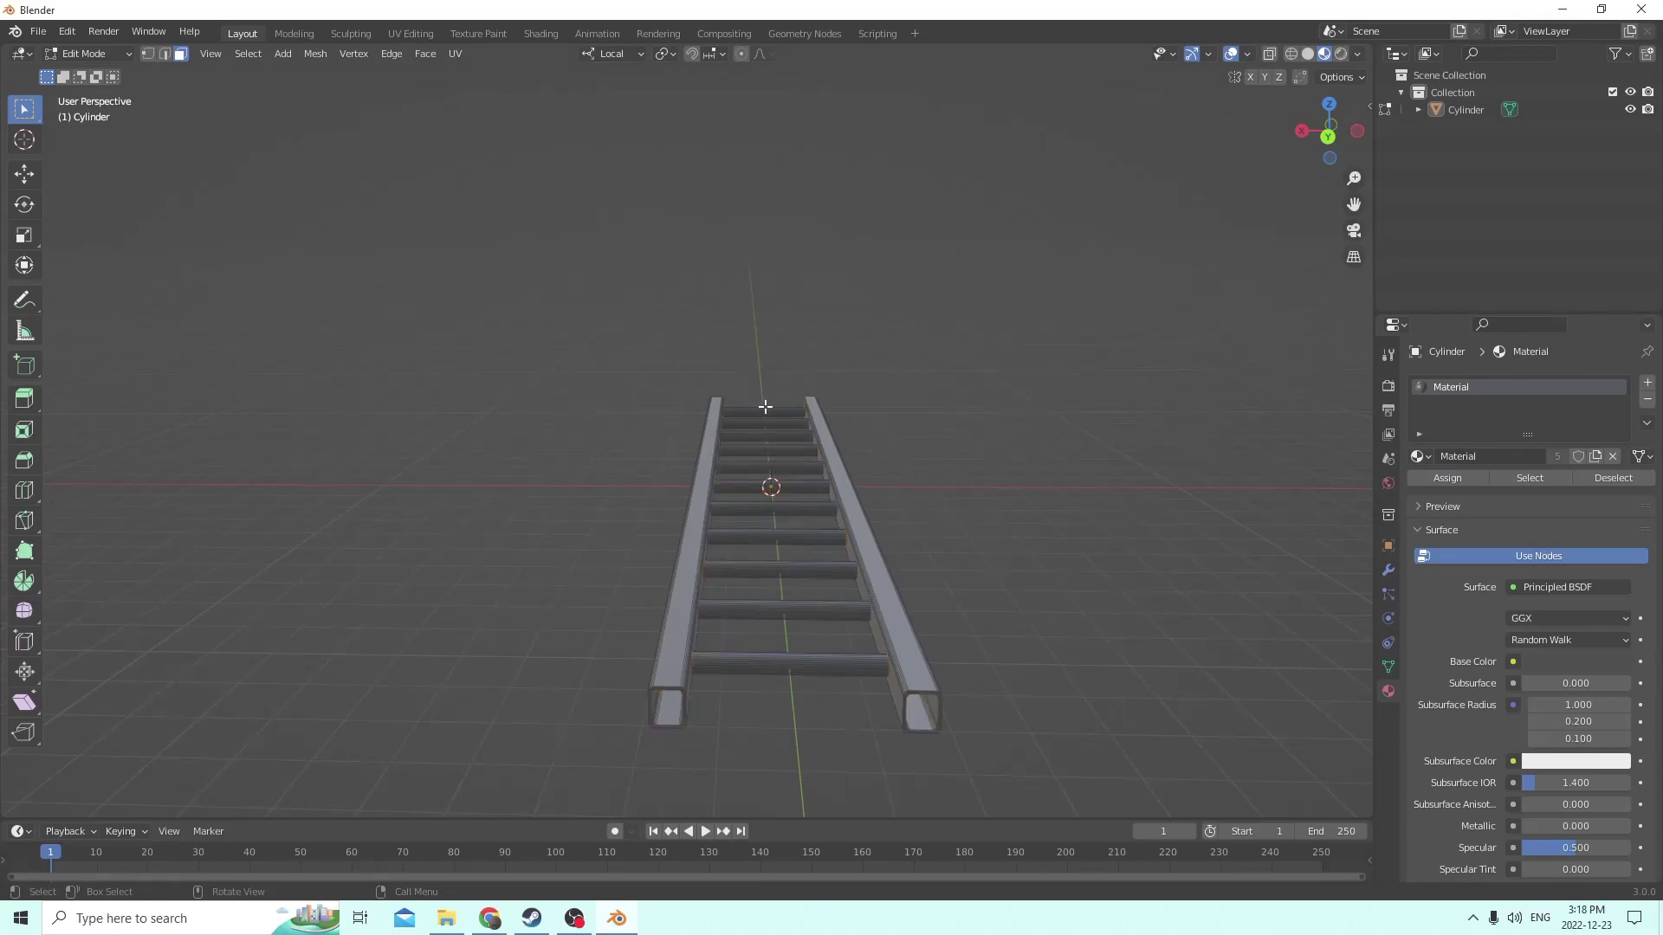
{"action": "key", "text": "l"}
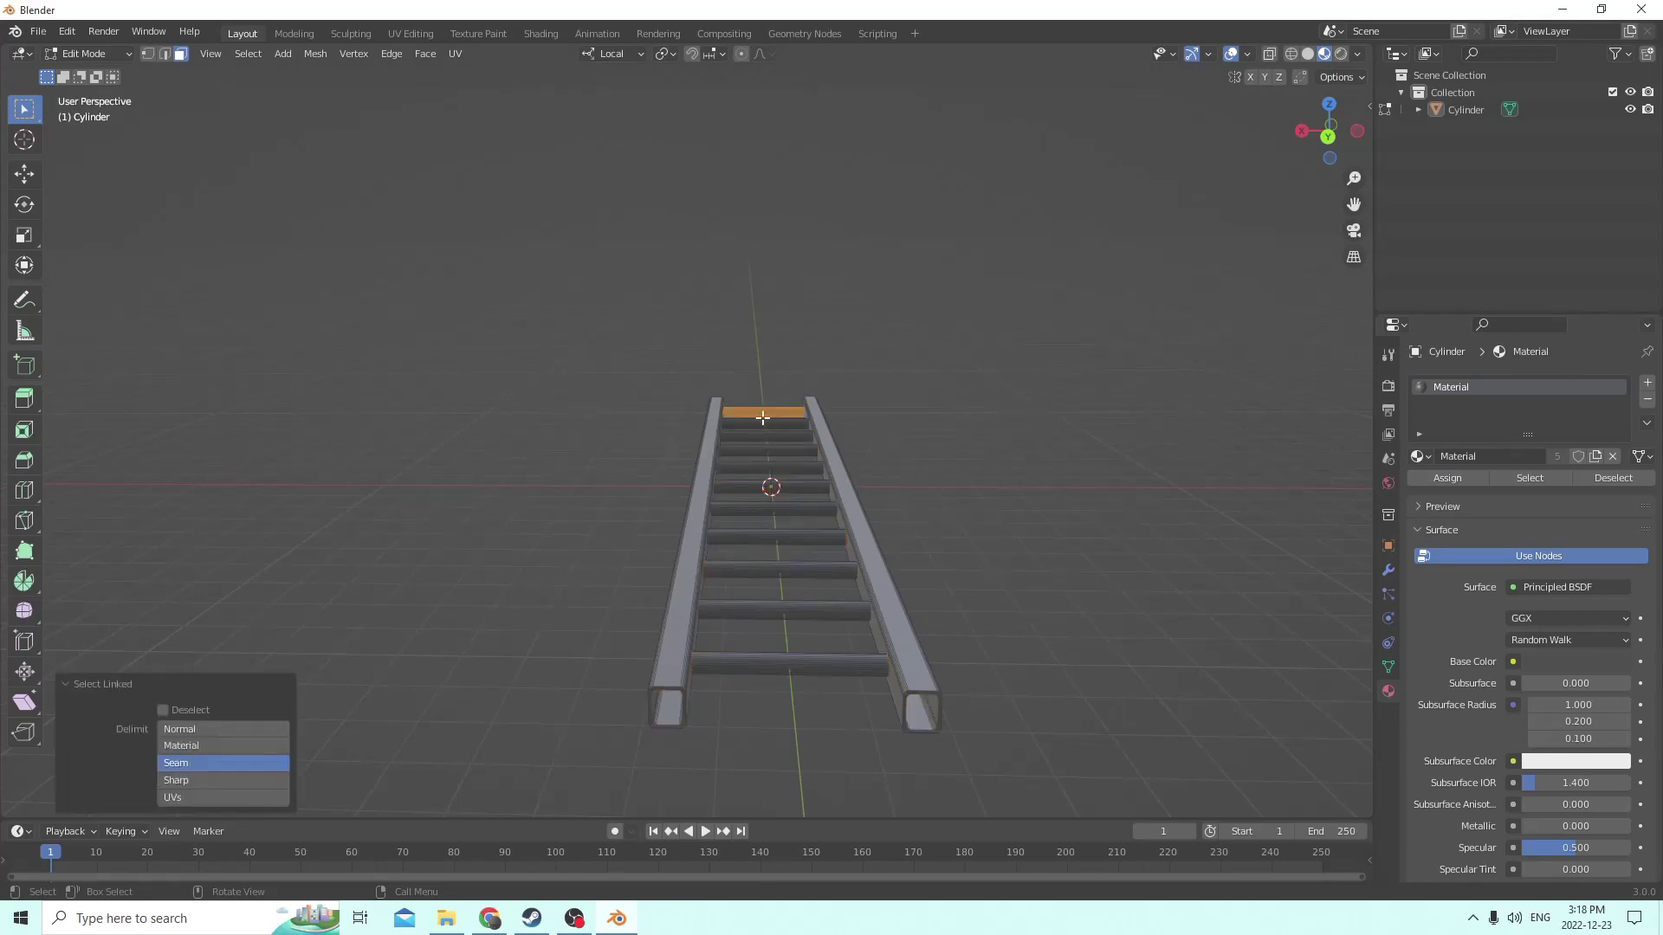
{"action": "key", "text": "l"}
{"action": "key", "text": "l"}
{"action": "key", "text": "l"}
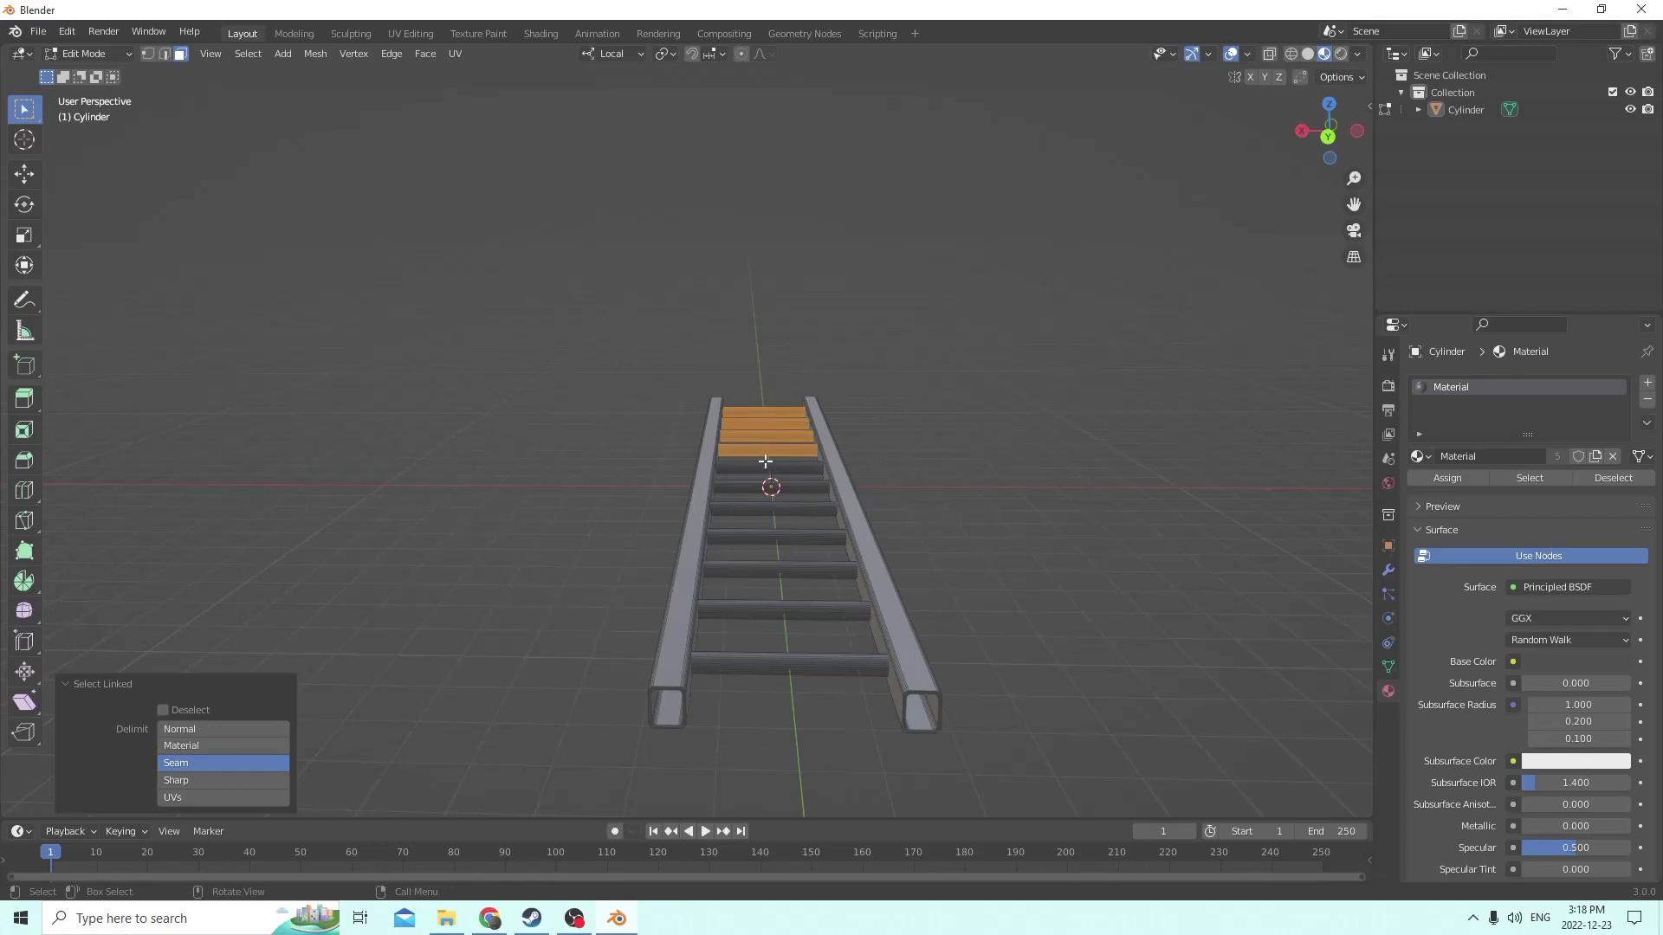
{"action": "key", "text": "l"}
{"action": "key", "text": "l"}
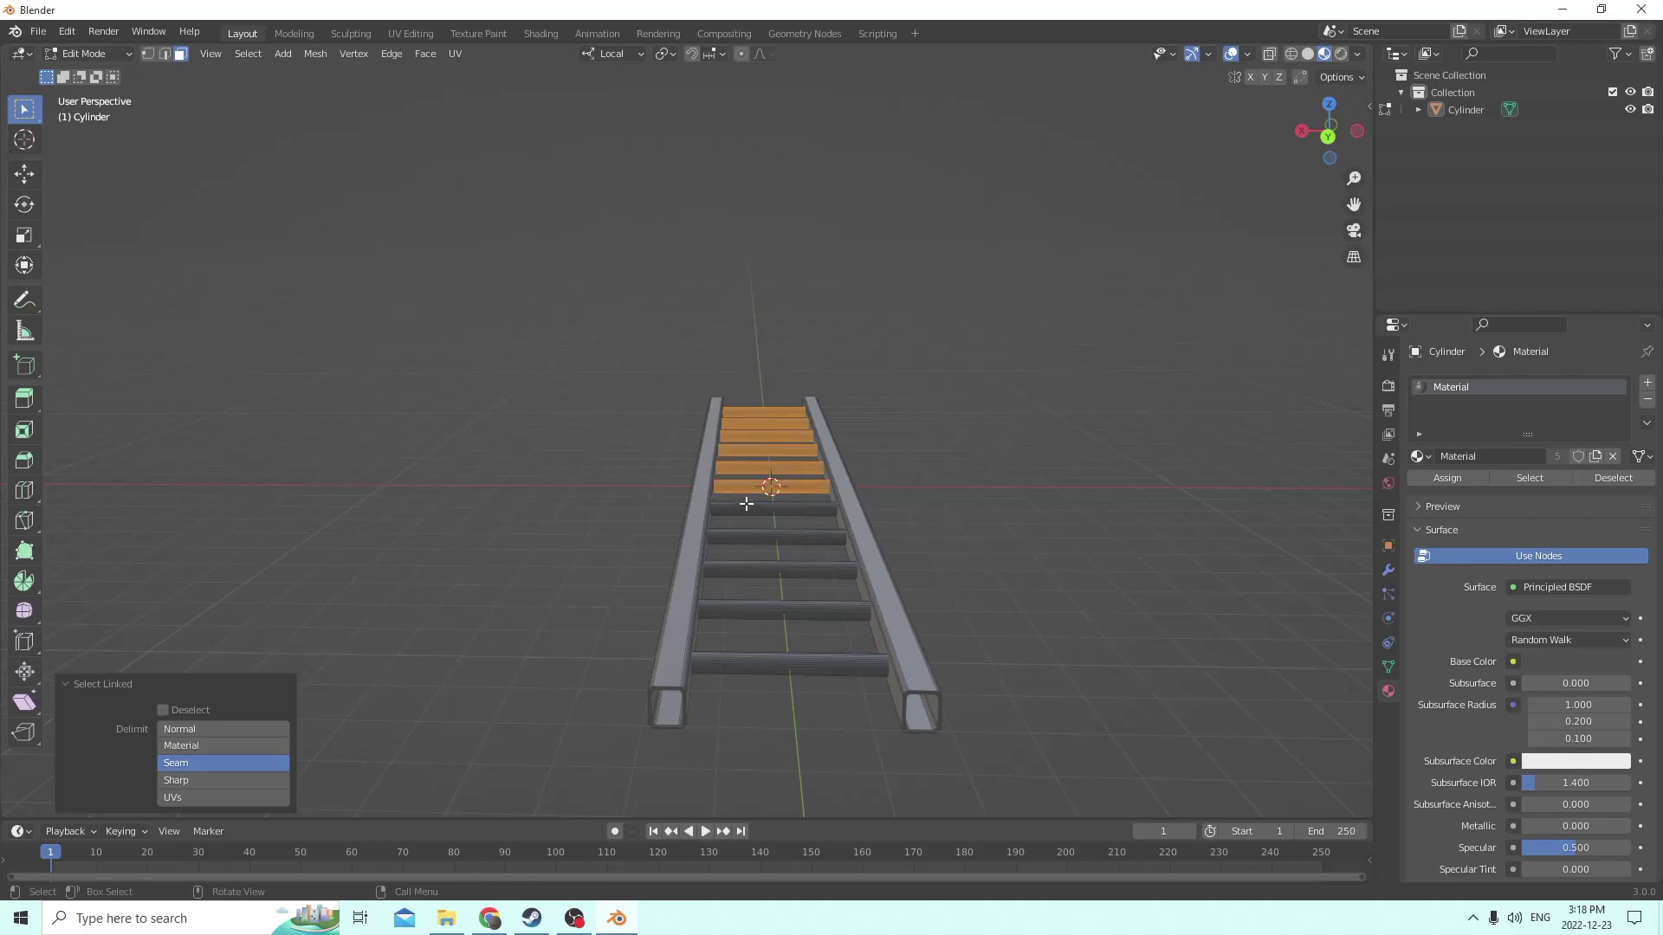
{"action": "key", "text": "l"}
{"action": "key", "text": "l"}
{"action": "key", "text": "l"}
{"action": "key", "text": "l"}
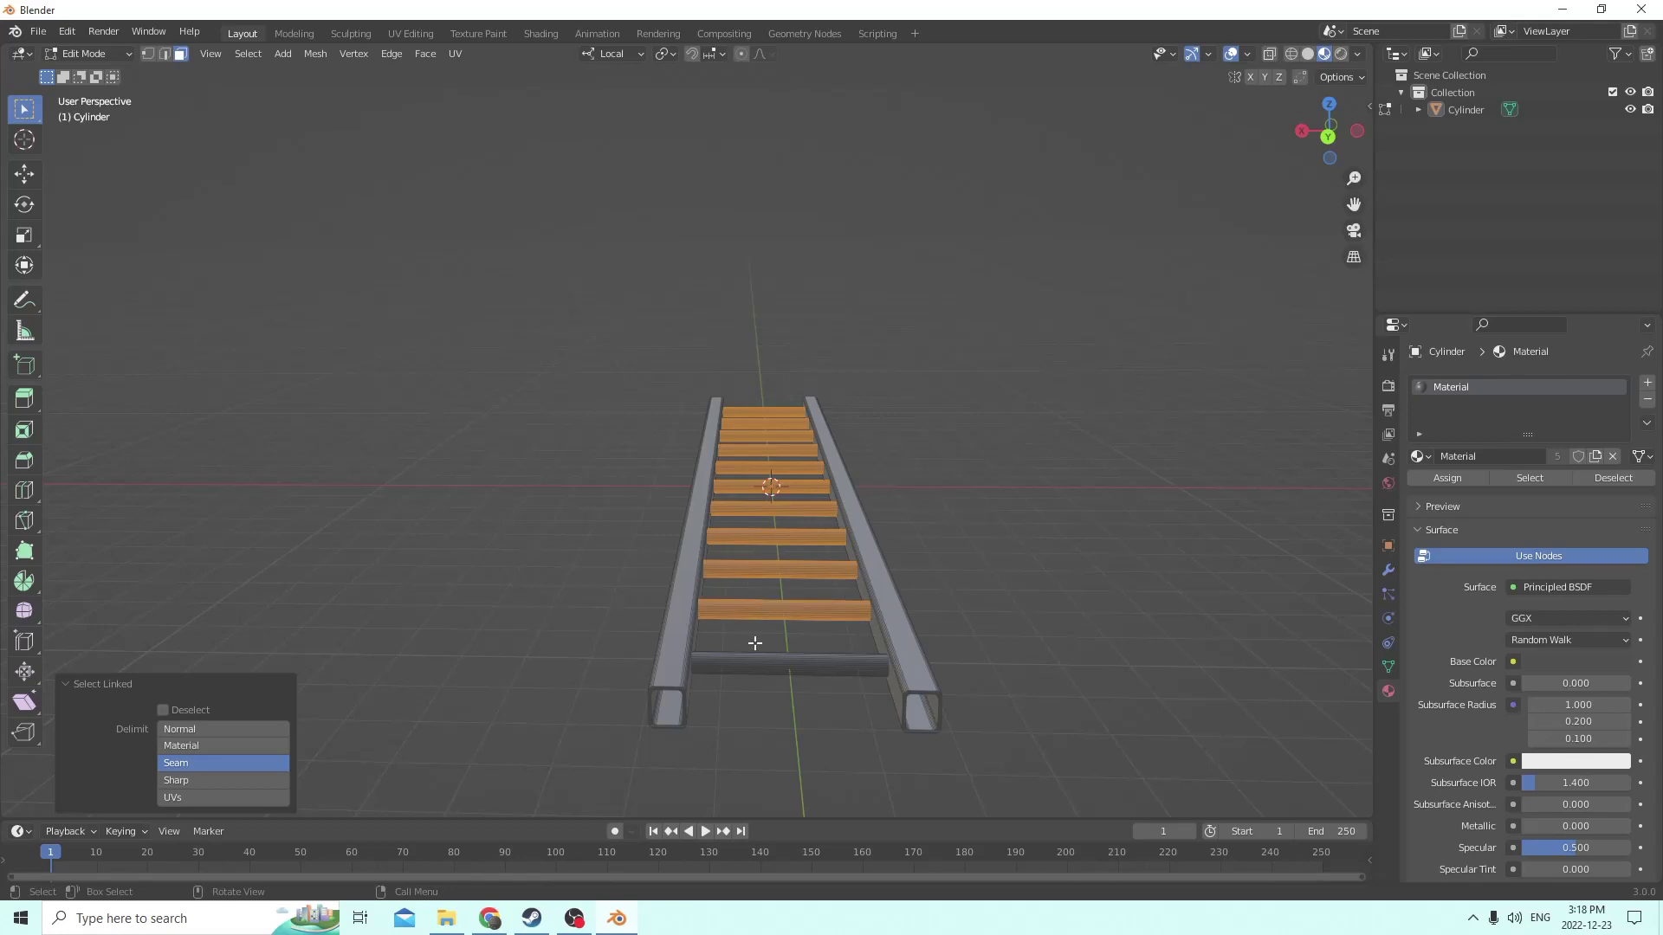
{"action": "key", "text": "l"}
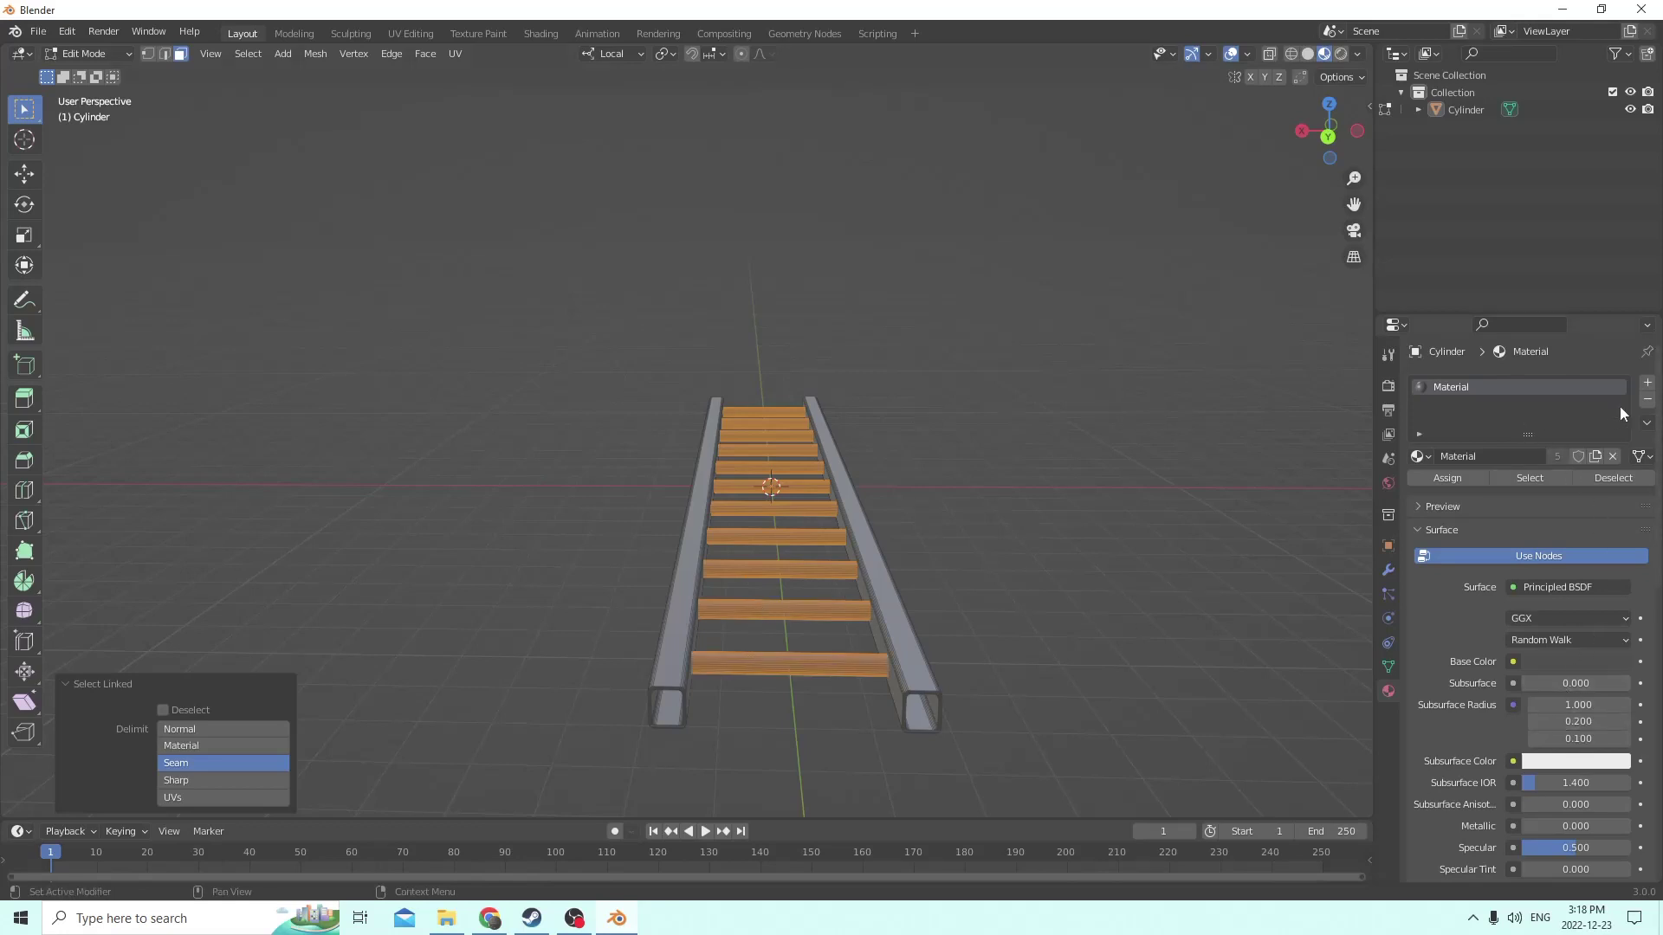
Add a second slot with new Material.001 and set its Base Color value to 0.017
{"action": "left_click", "coordinate": [1648, 384]}
{"action": "left_click", "coordinate": [1511, 489]}
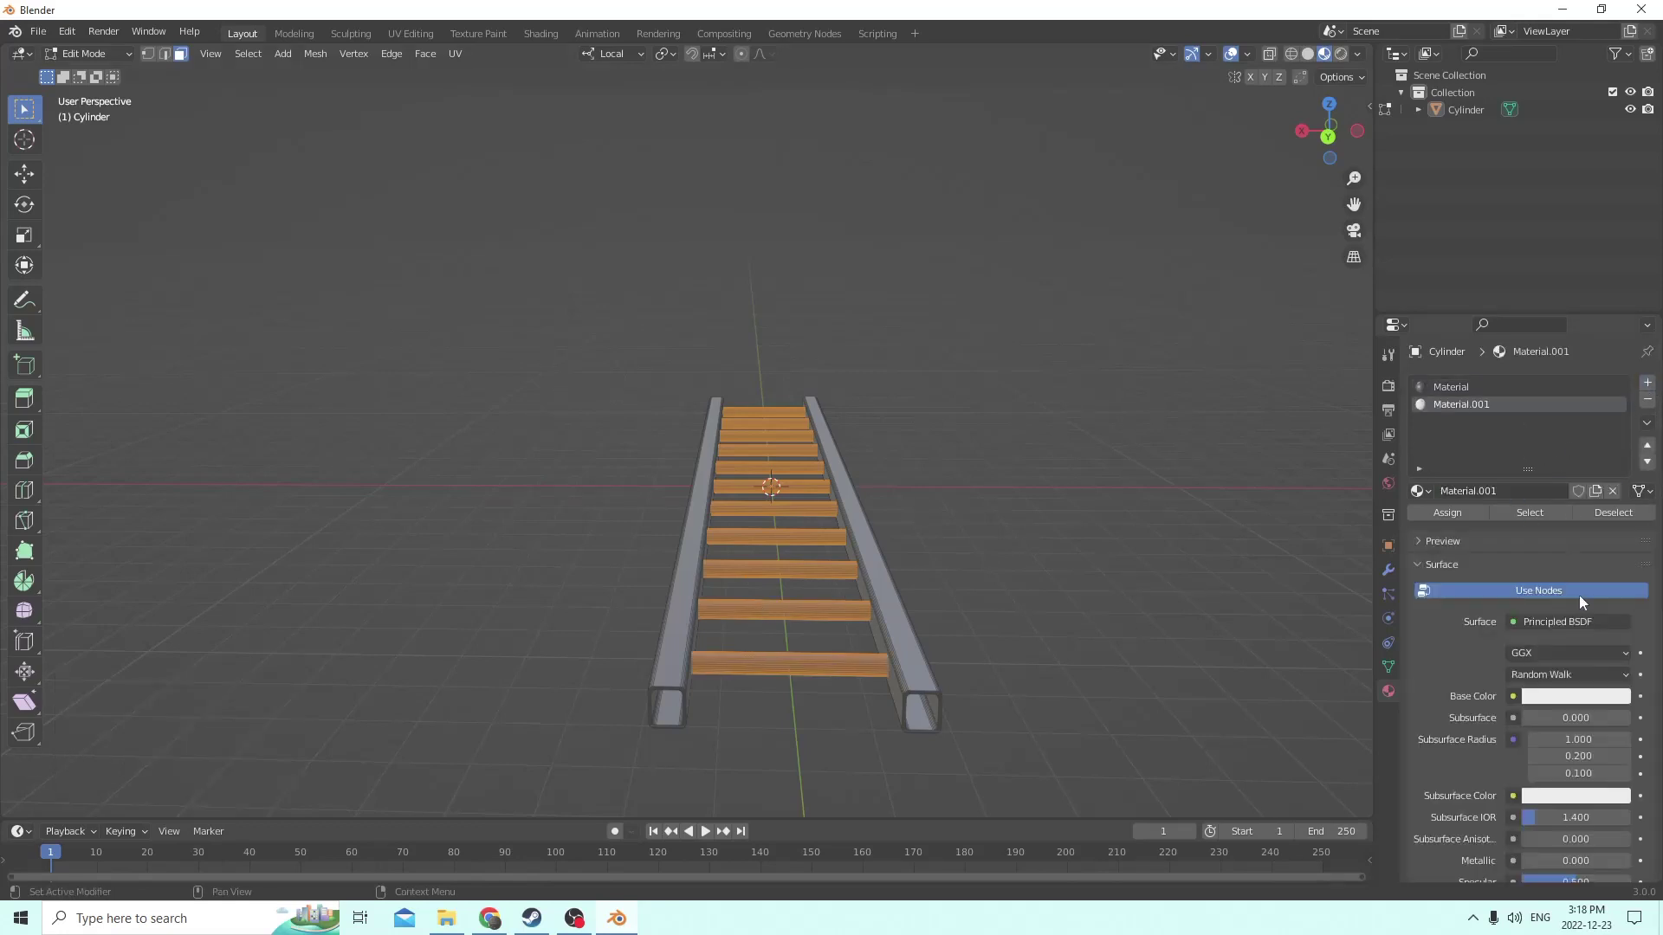
{"action": "left_click", "coordinate": [1577, 696]}
{"action": "left_click_drag", "start_coordinate": [1617, 457], "coordinate": [1616, 558]}
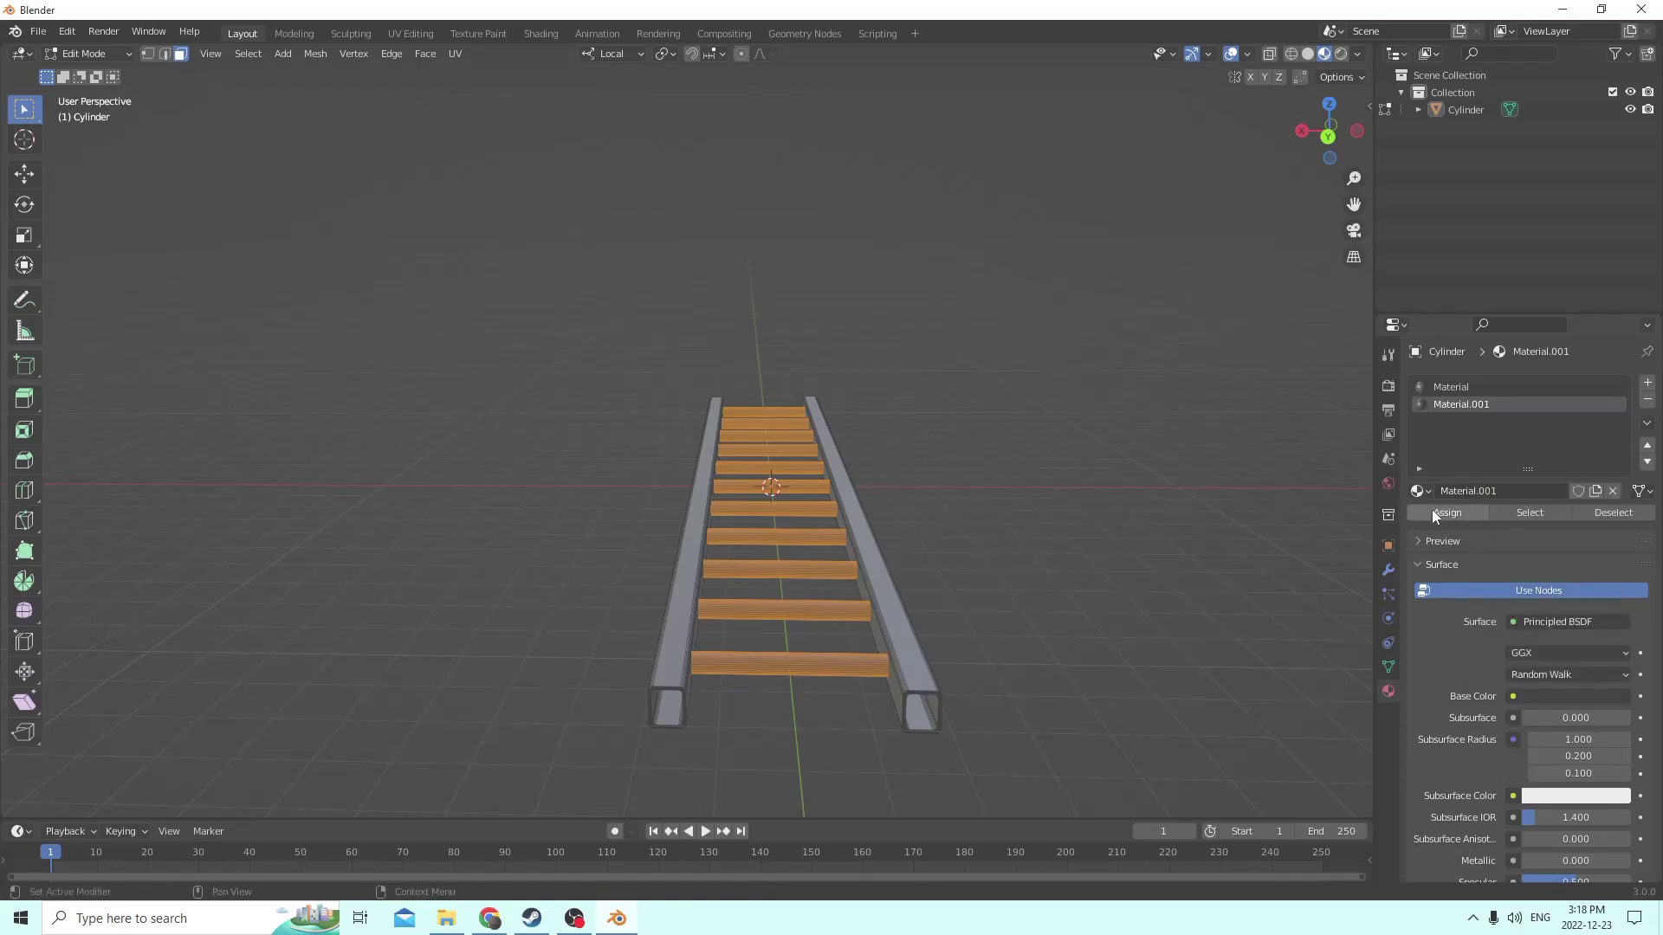
{"action": "middle_click_drag", "start_coordinate": [1115, 291], "coordinate": [908, 299]}
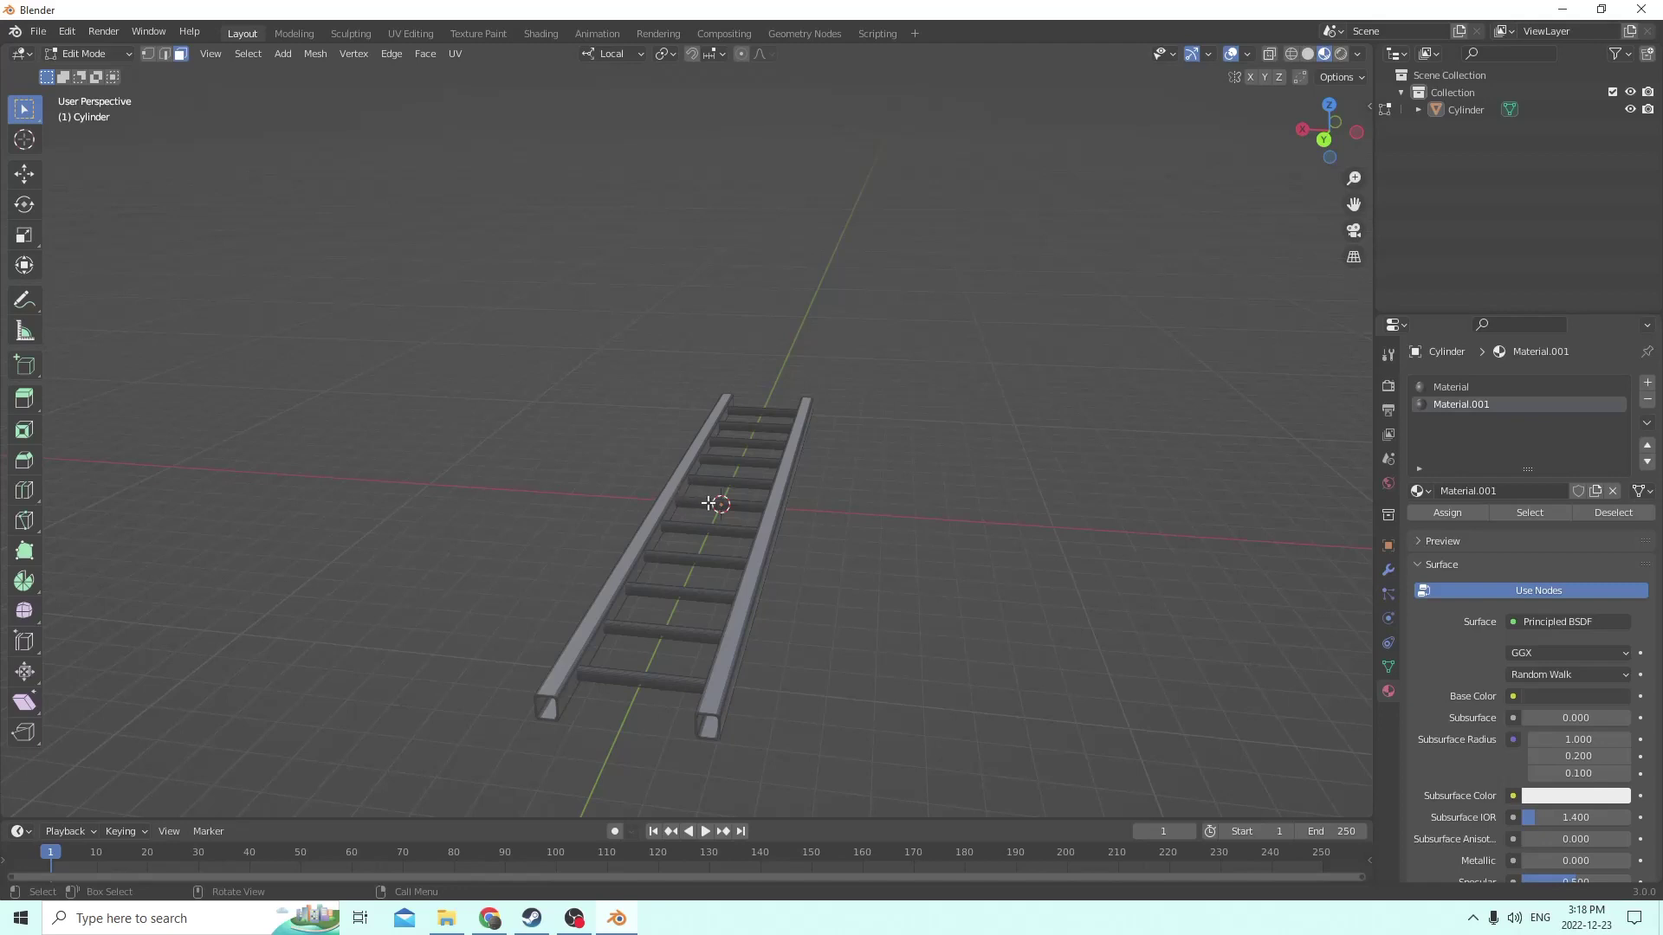
Return to Object Mode, select the joined Cylinder ladder, and orbit to a side view
{"action": "middle_click_drag", "start_coordinate": [708, 504], "coordinate": [967, 443]}
{"action": "key", "text": "Tab"}
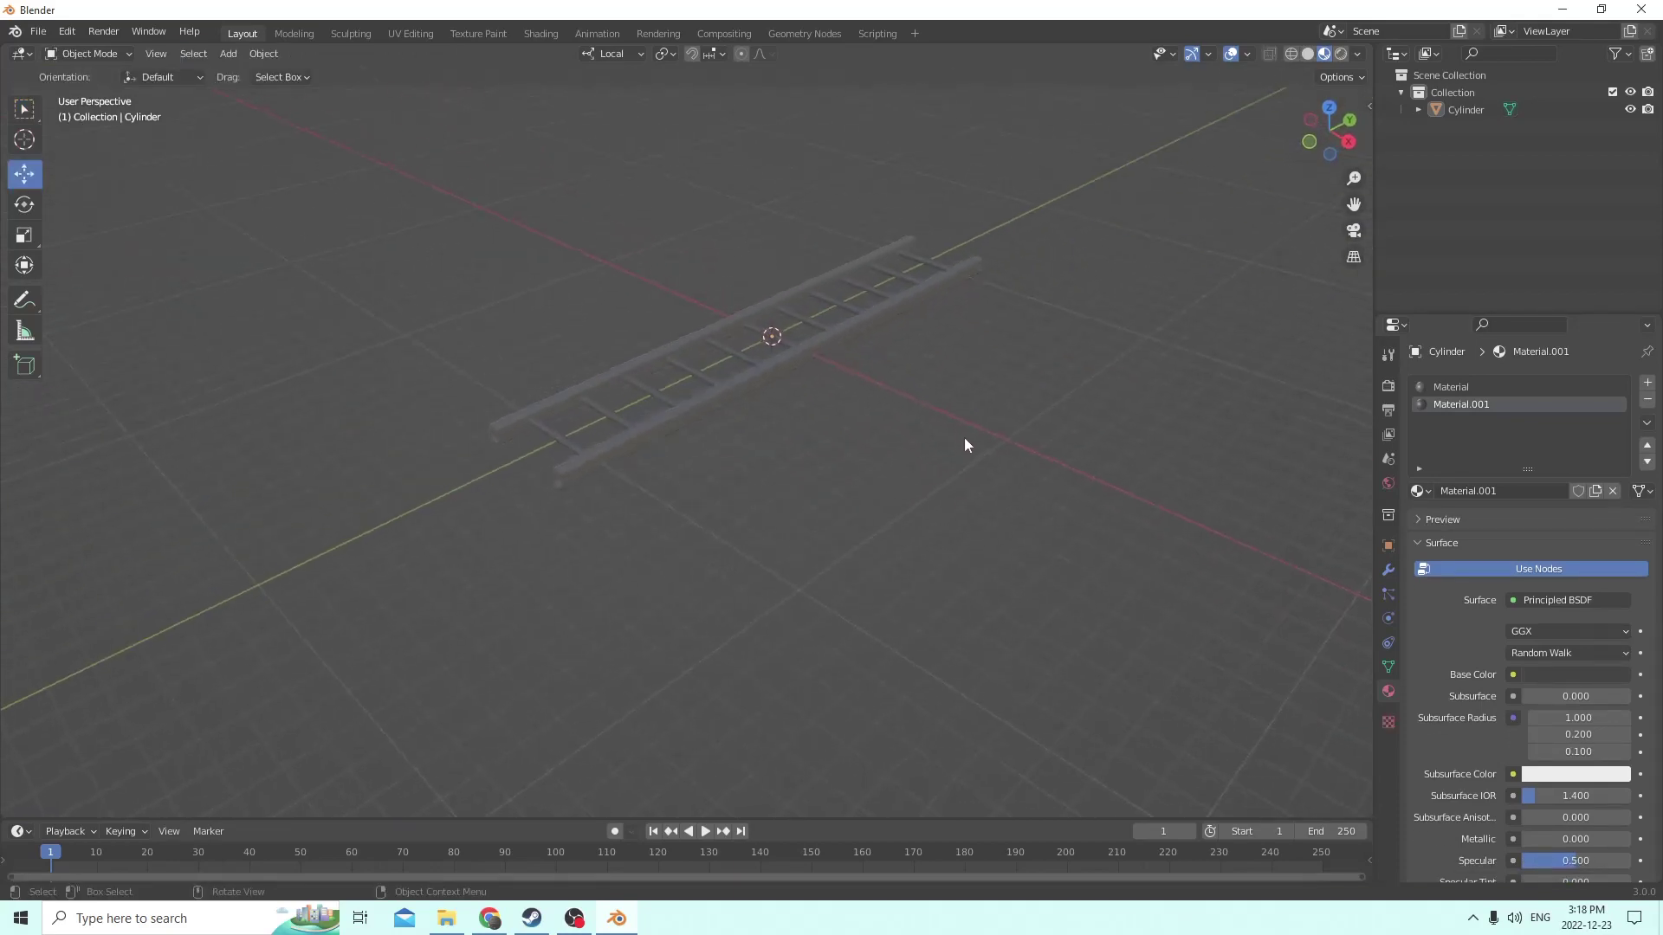
{"action": "left_click", "coordinate": [817, 345]}
{"action": "middle_click_drag", "start_coordinate": [817, 345], "coordinate": [864, 366]}
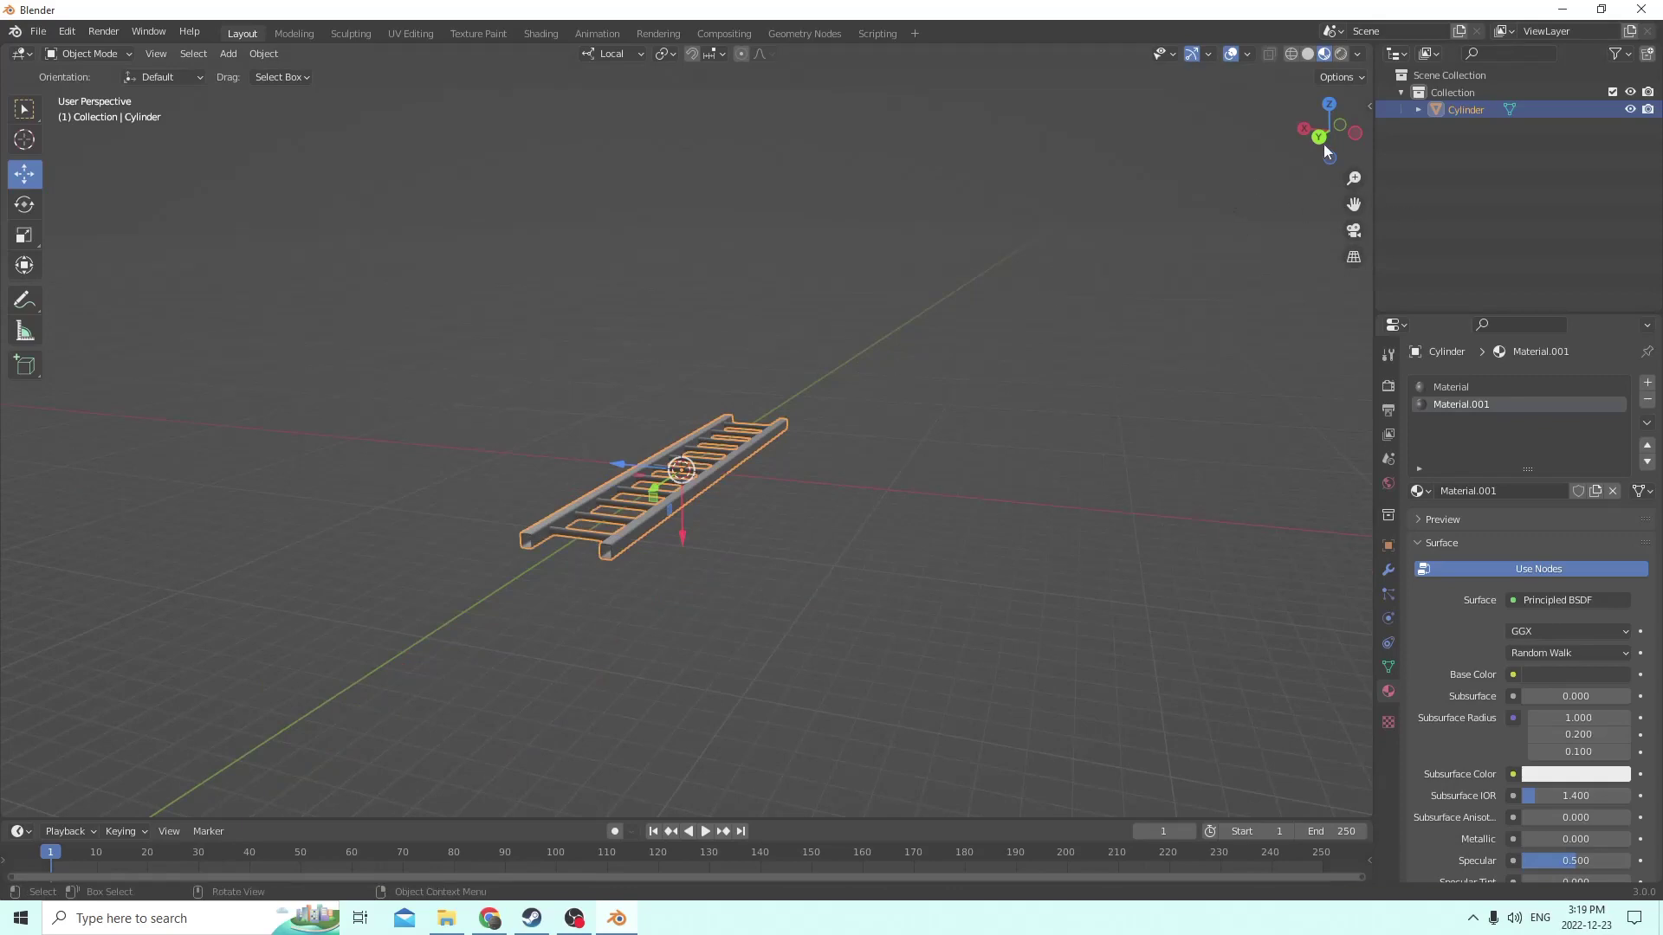